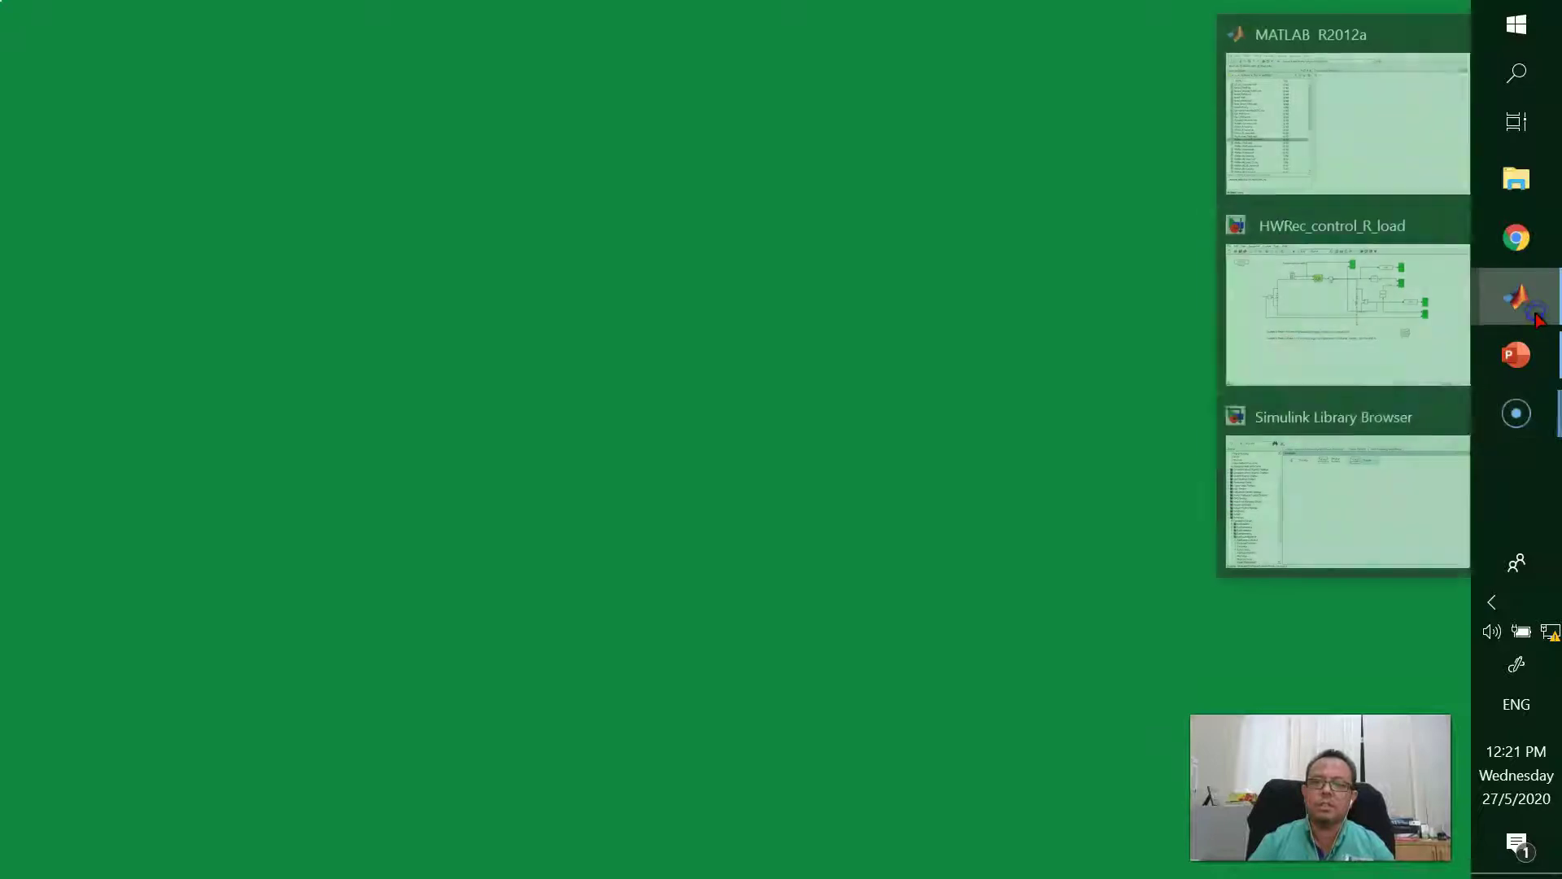
Review the Example 8 problem statement in the PowerPoint slides and return to the HWRec_control_R_load model in Simulink.
click(1315, 308)
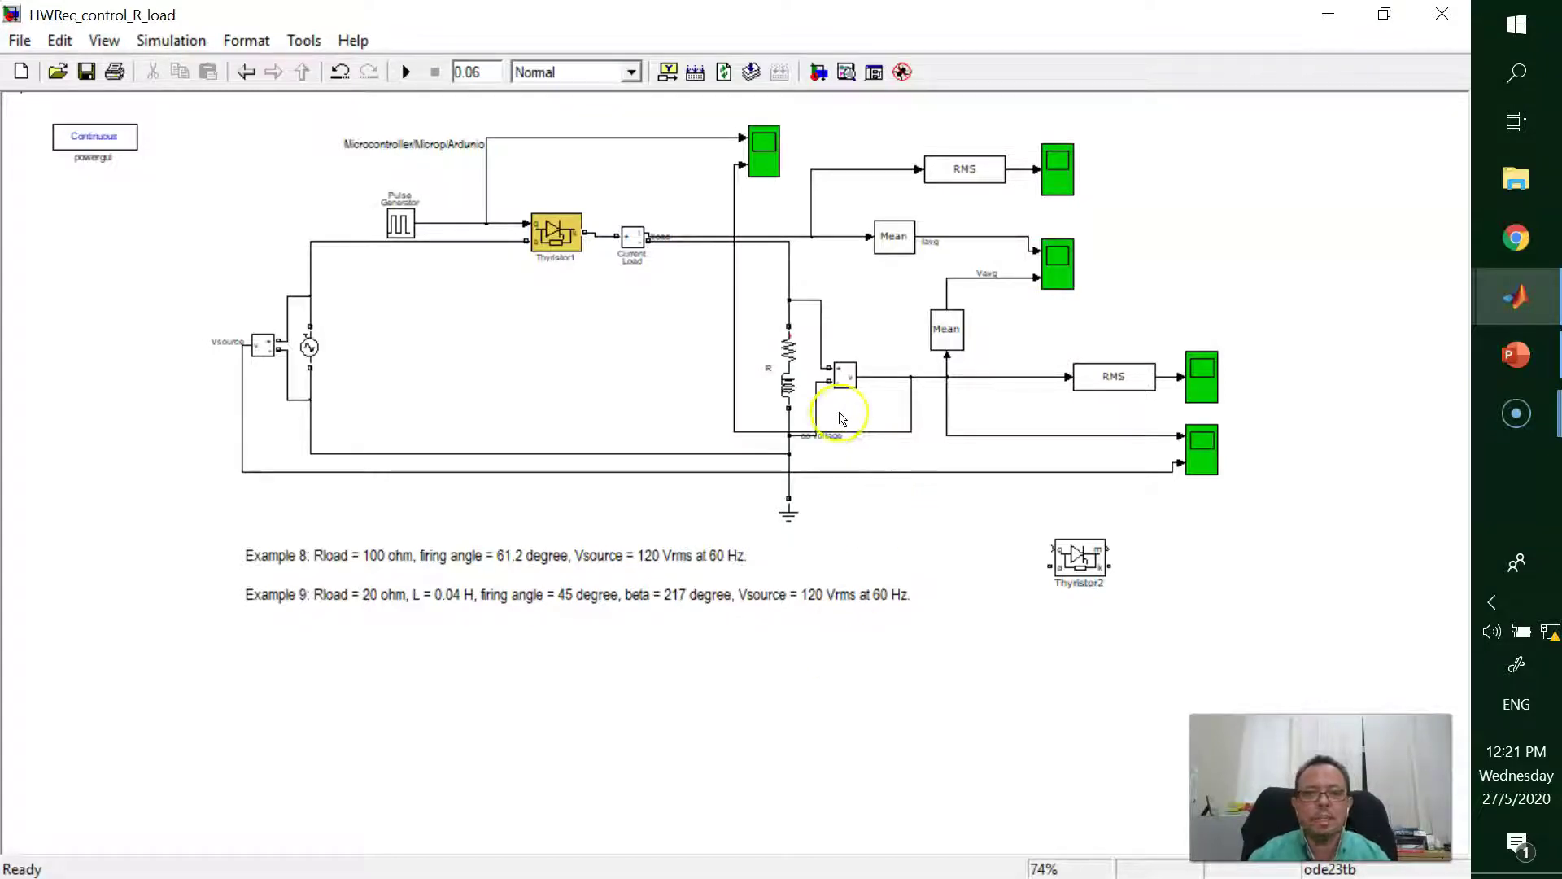
click(1527, 376)
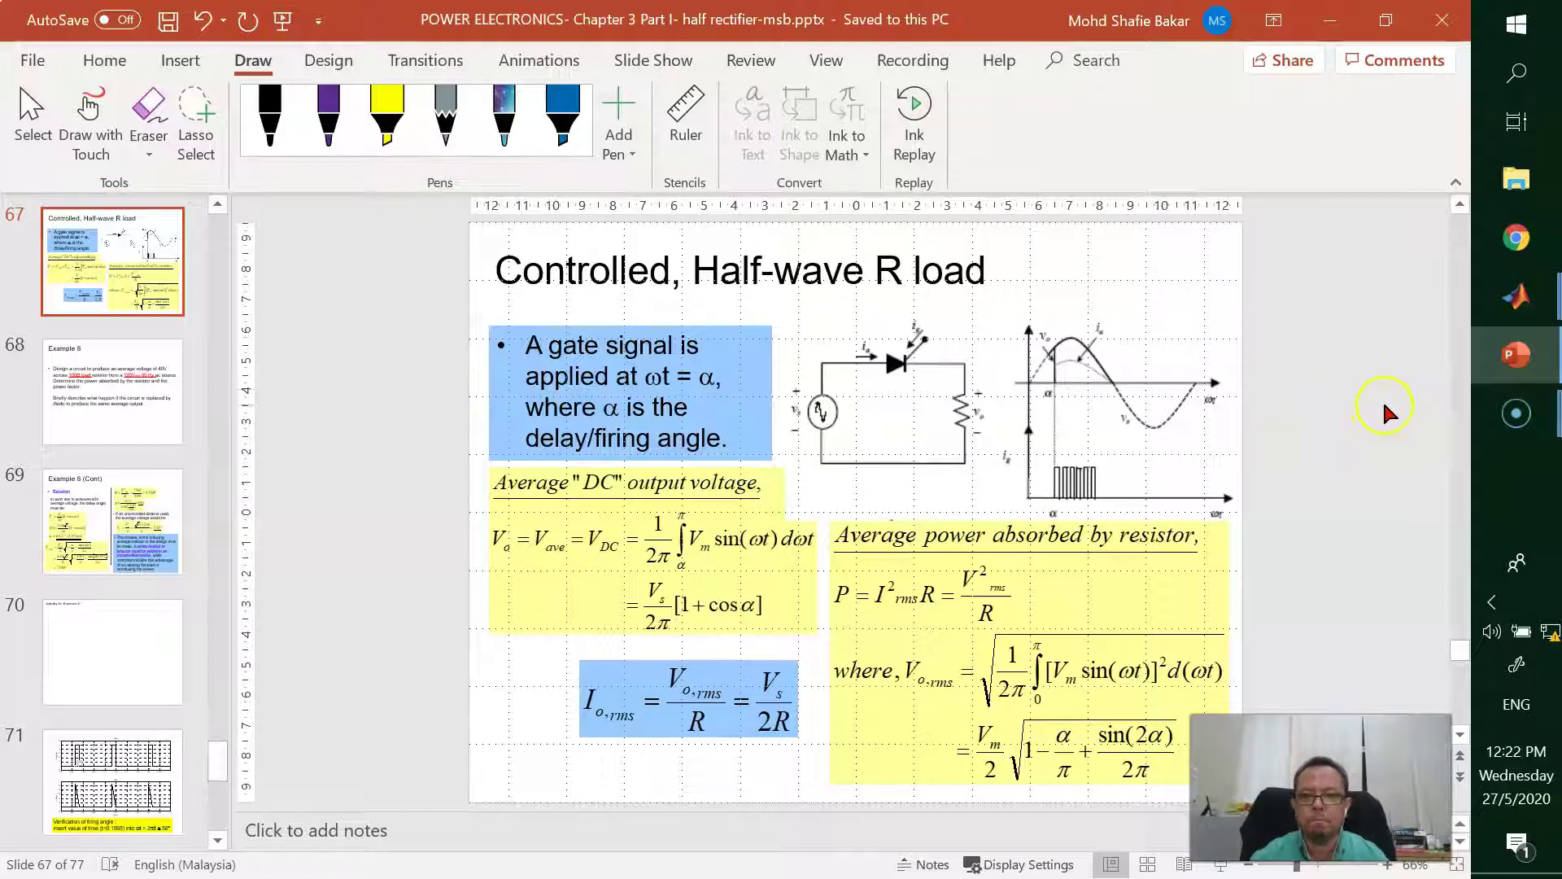
key(Page_Down)
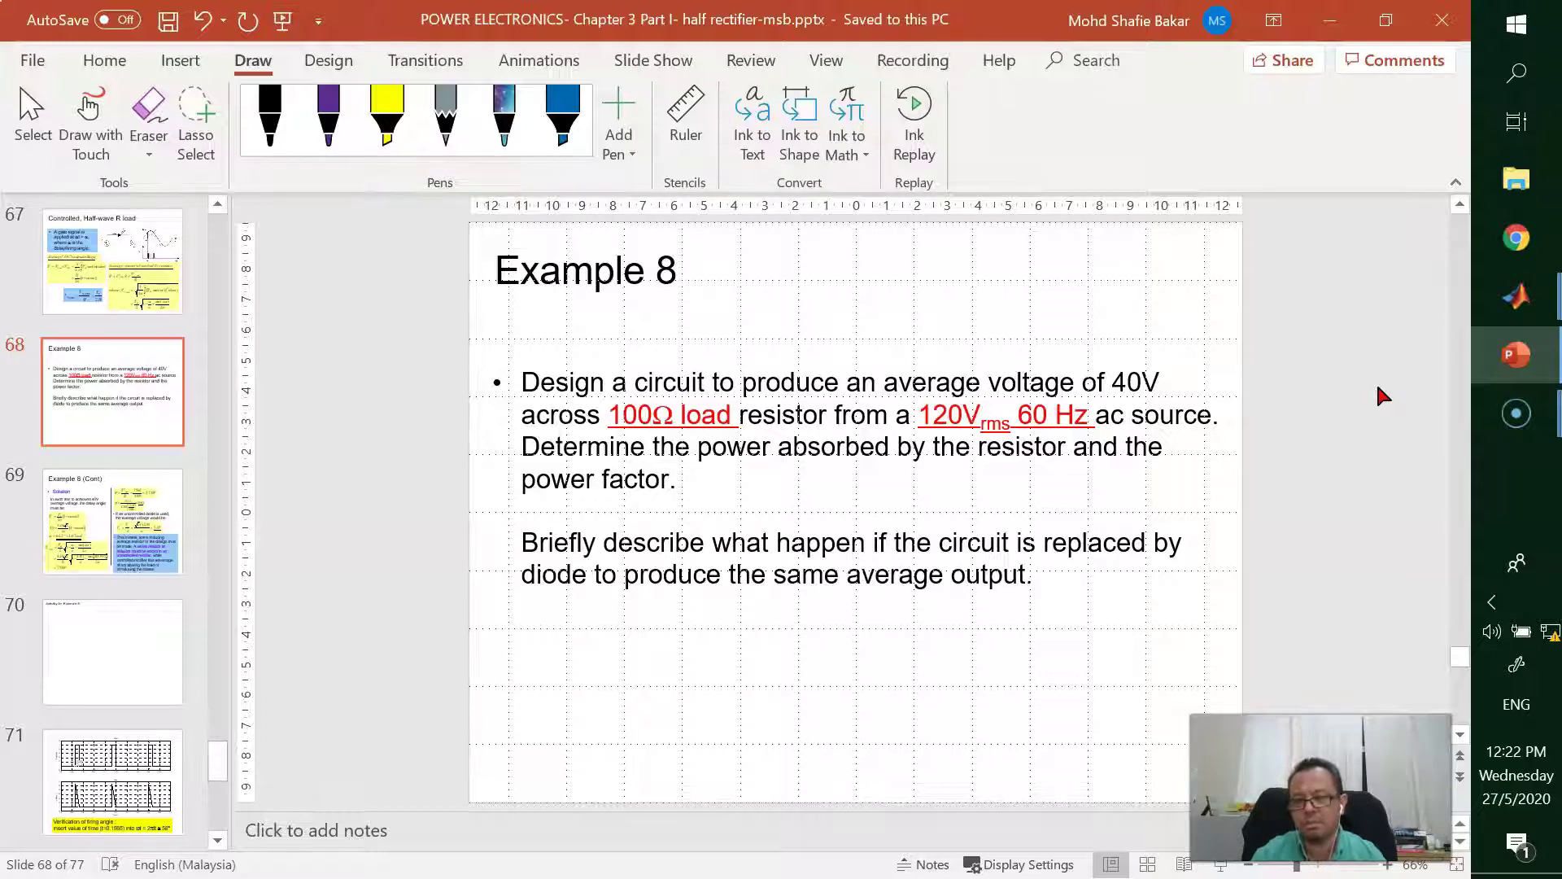
mouse_move(1514, 297)
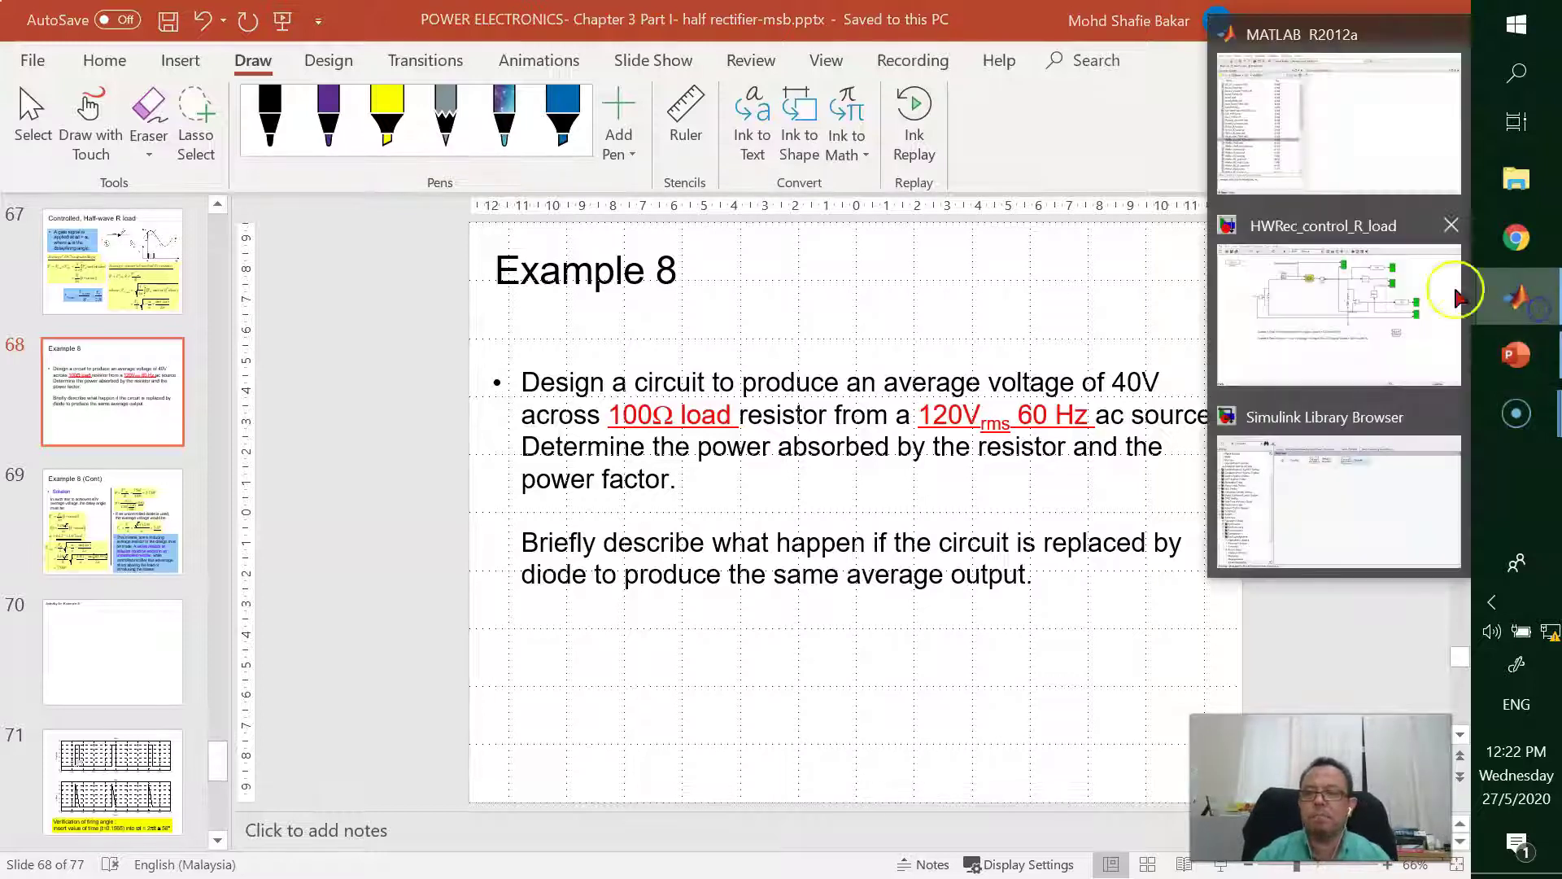
click(1456, 298)
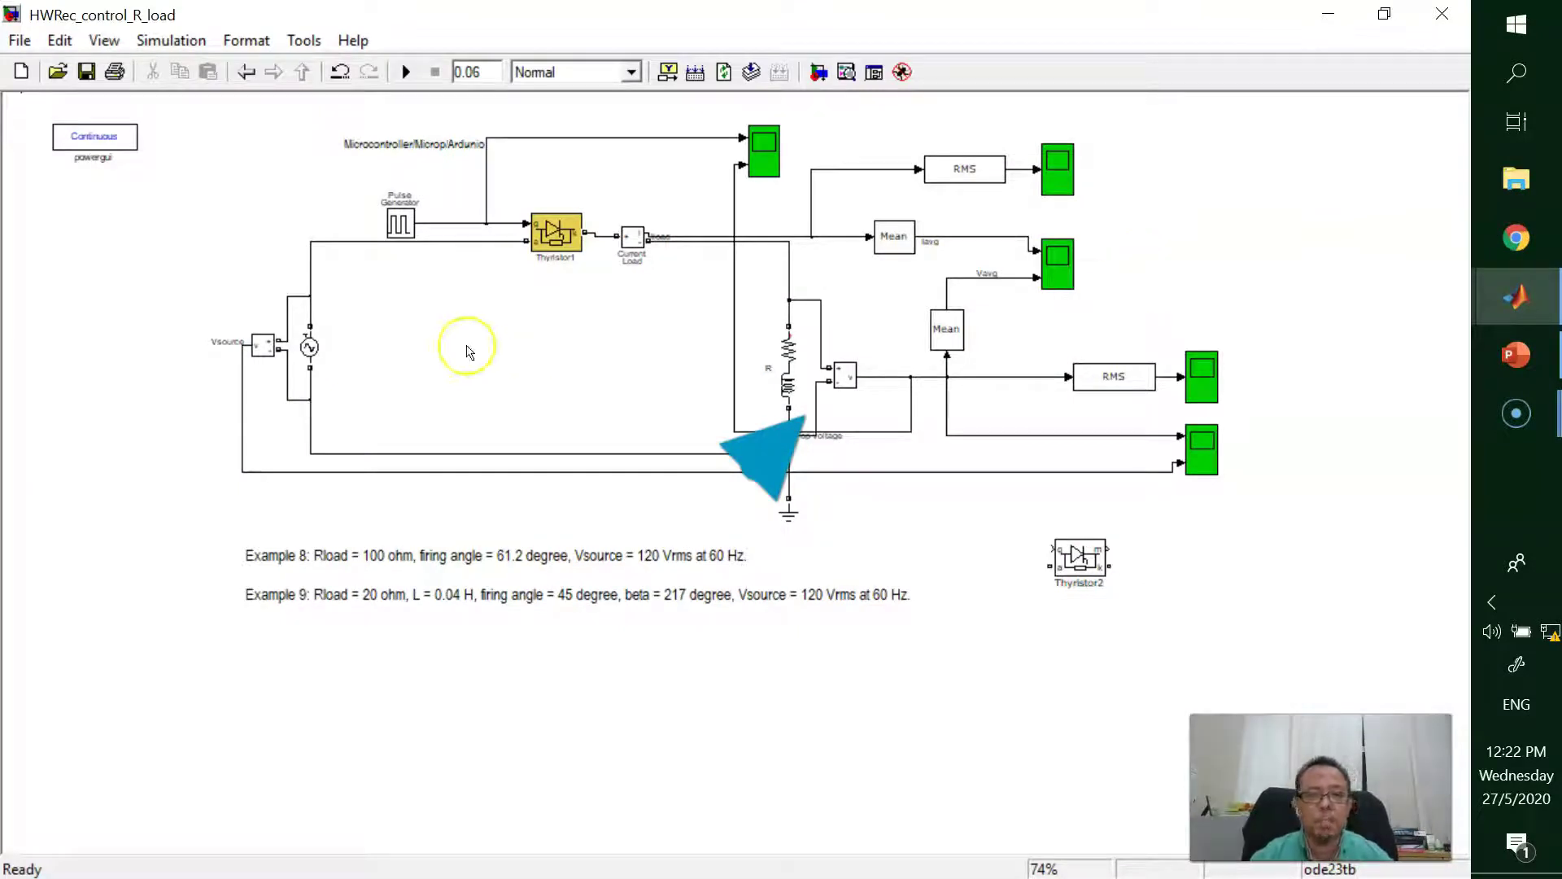
Set the load block's branch type to R with a resistance of 100 ohms, and move the block slightly up on its branch.
double_click(788, 386)
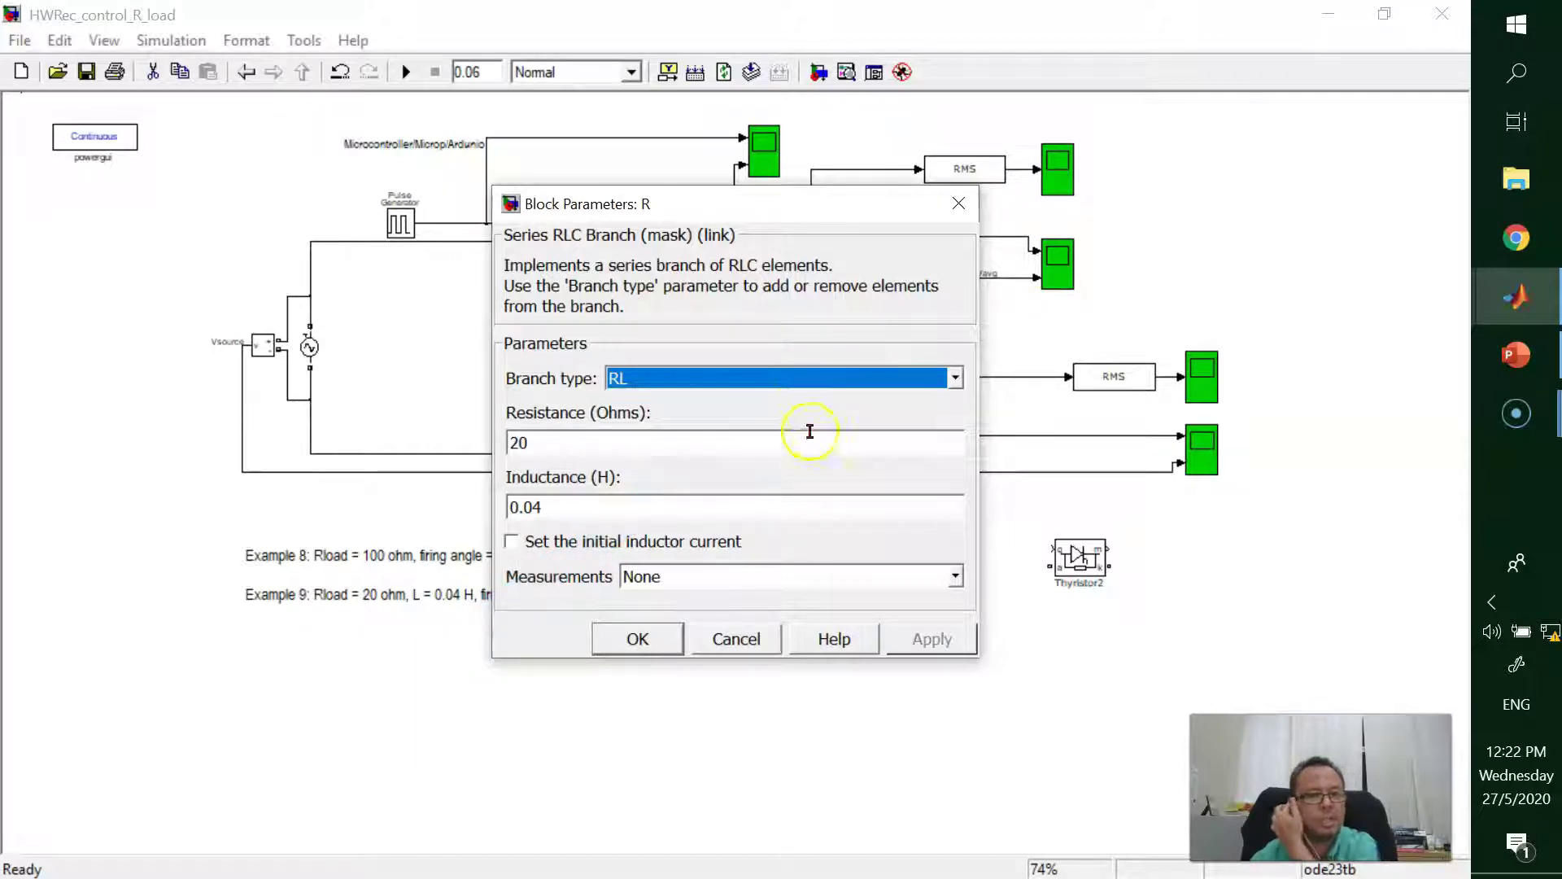
click(805, 379)
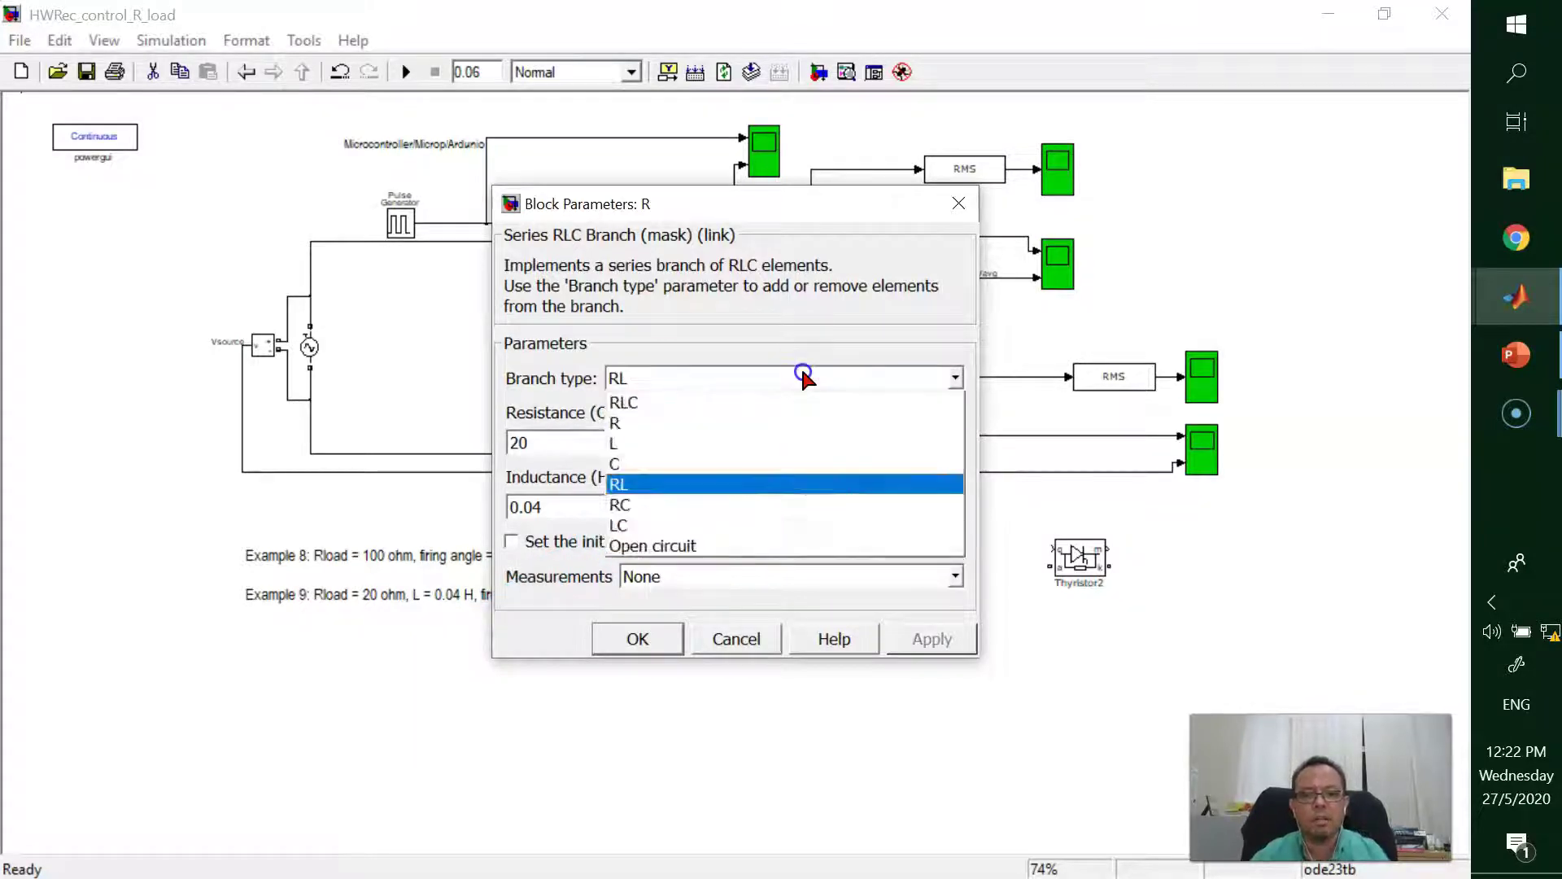
click(783, 422)
double_click(762, 440)
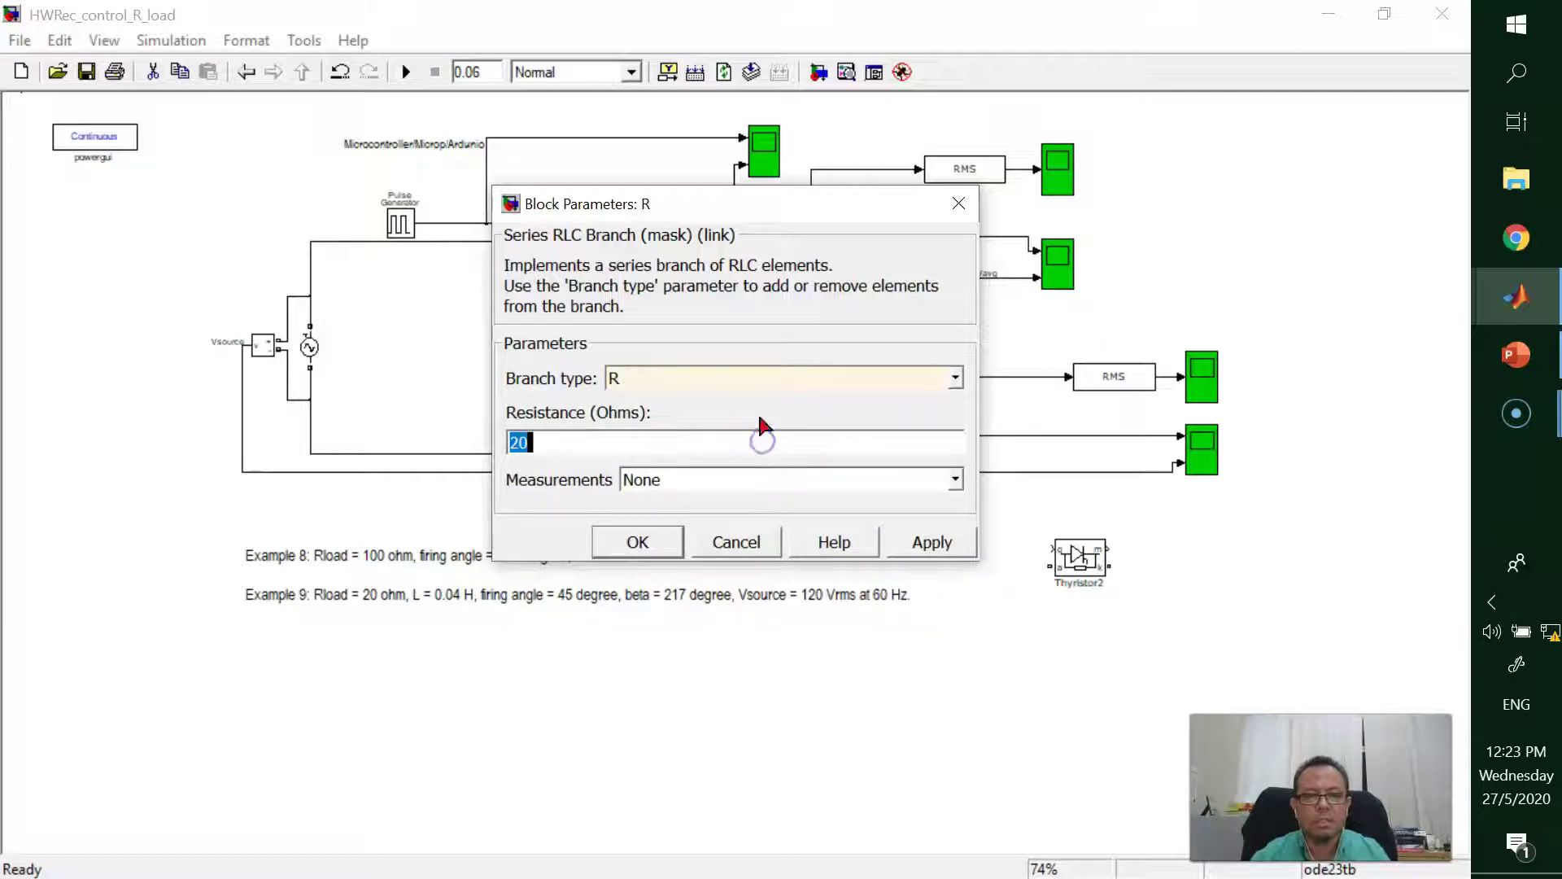
drag(750, 203, 1112, 232)
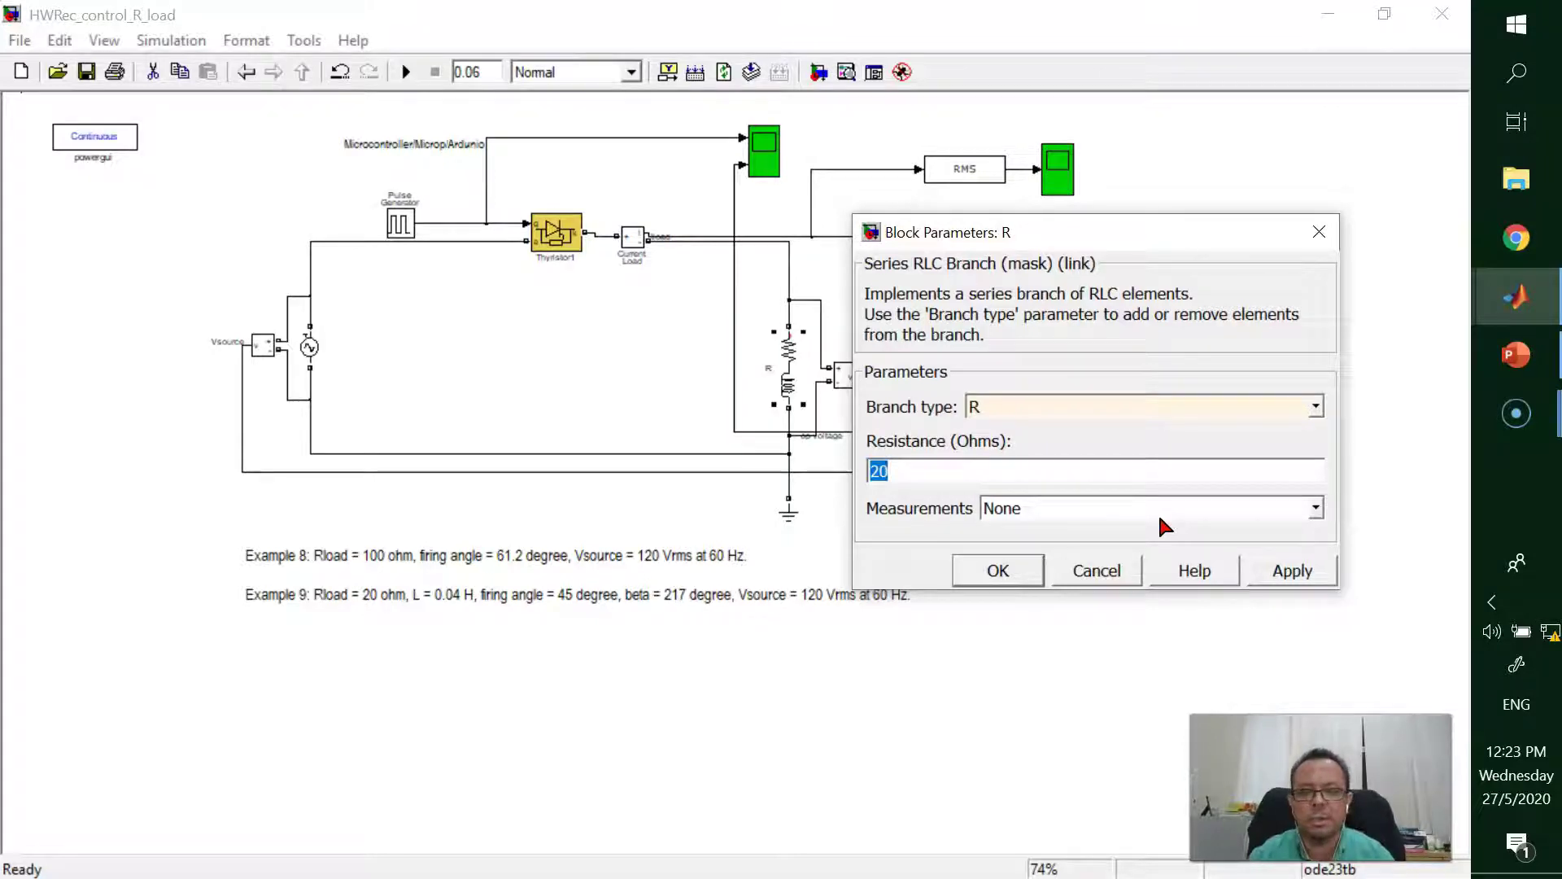
text(100)
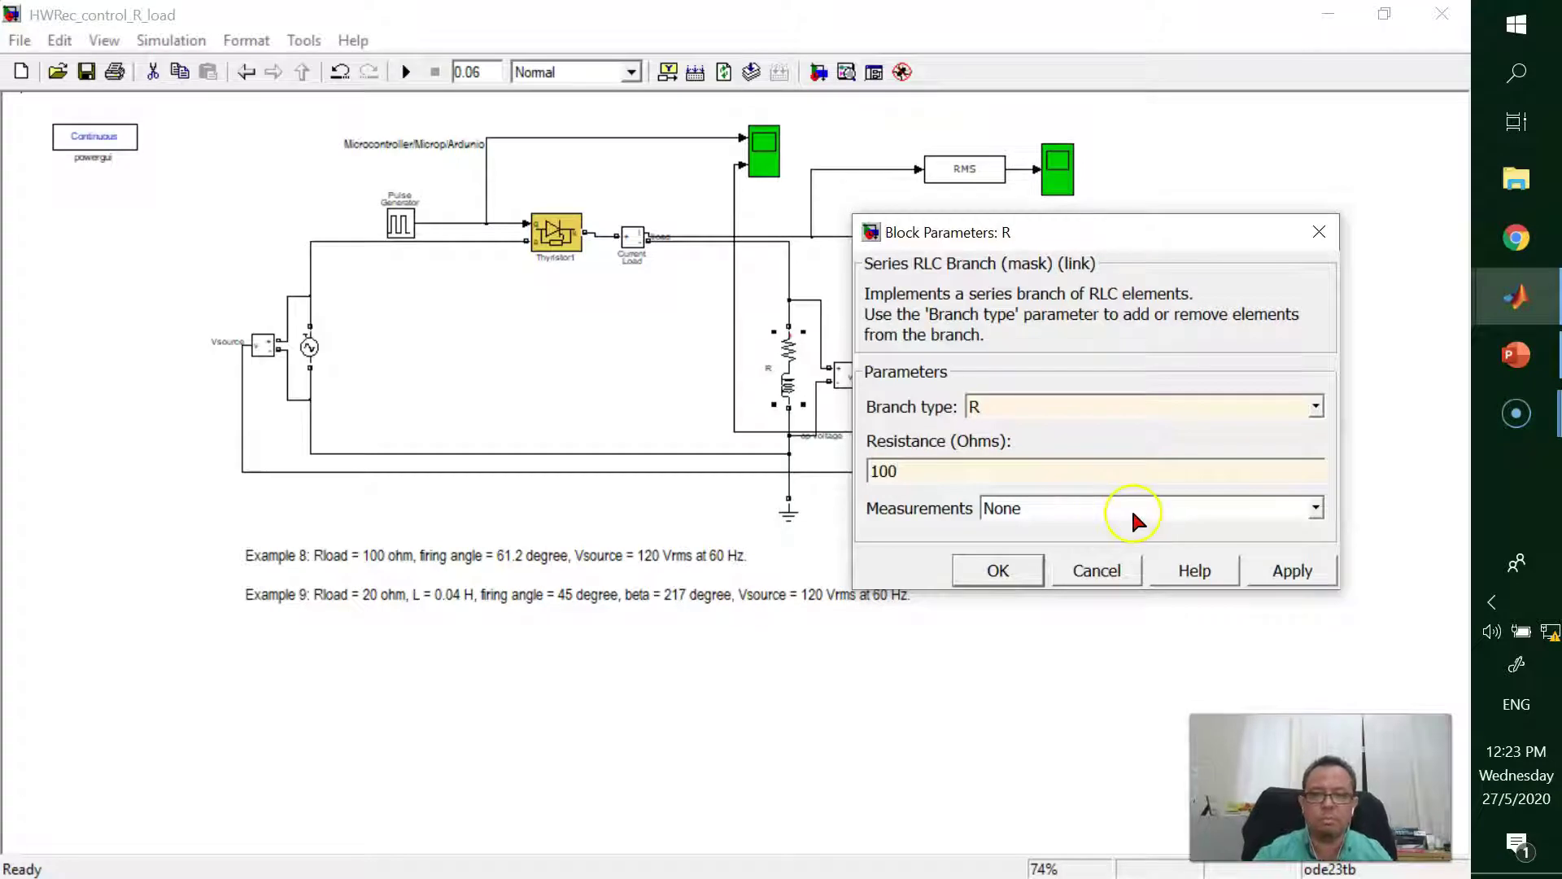
click(1279, 571)
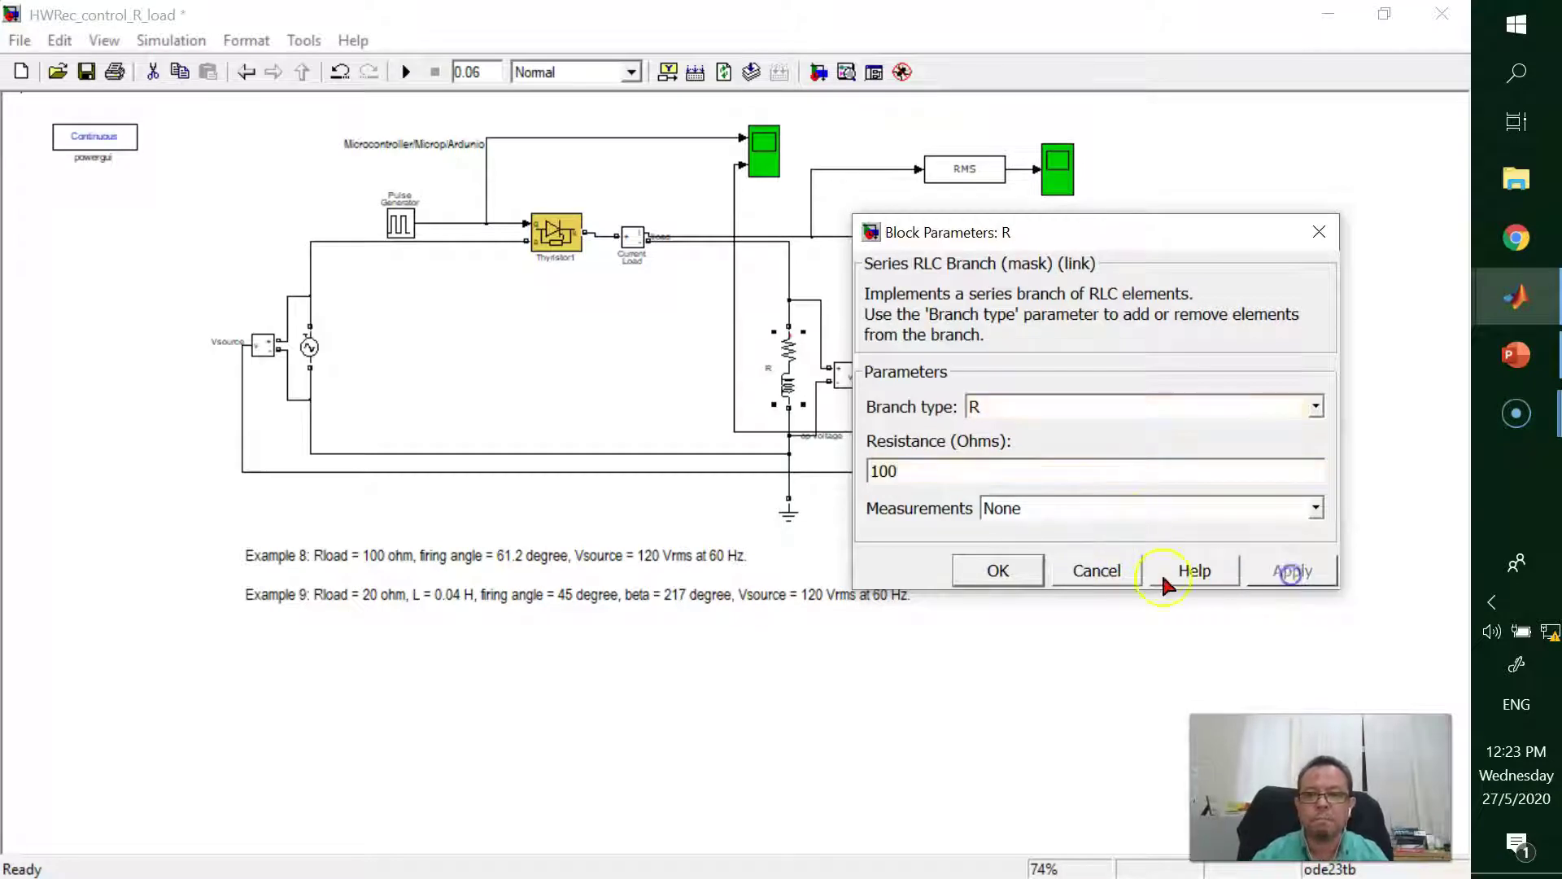
click(1015, 568)
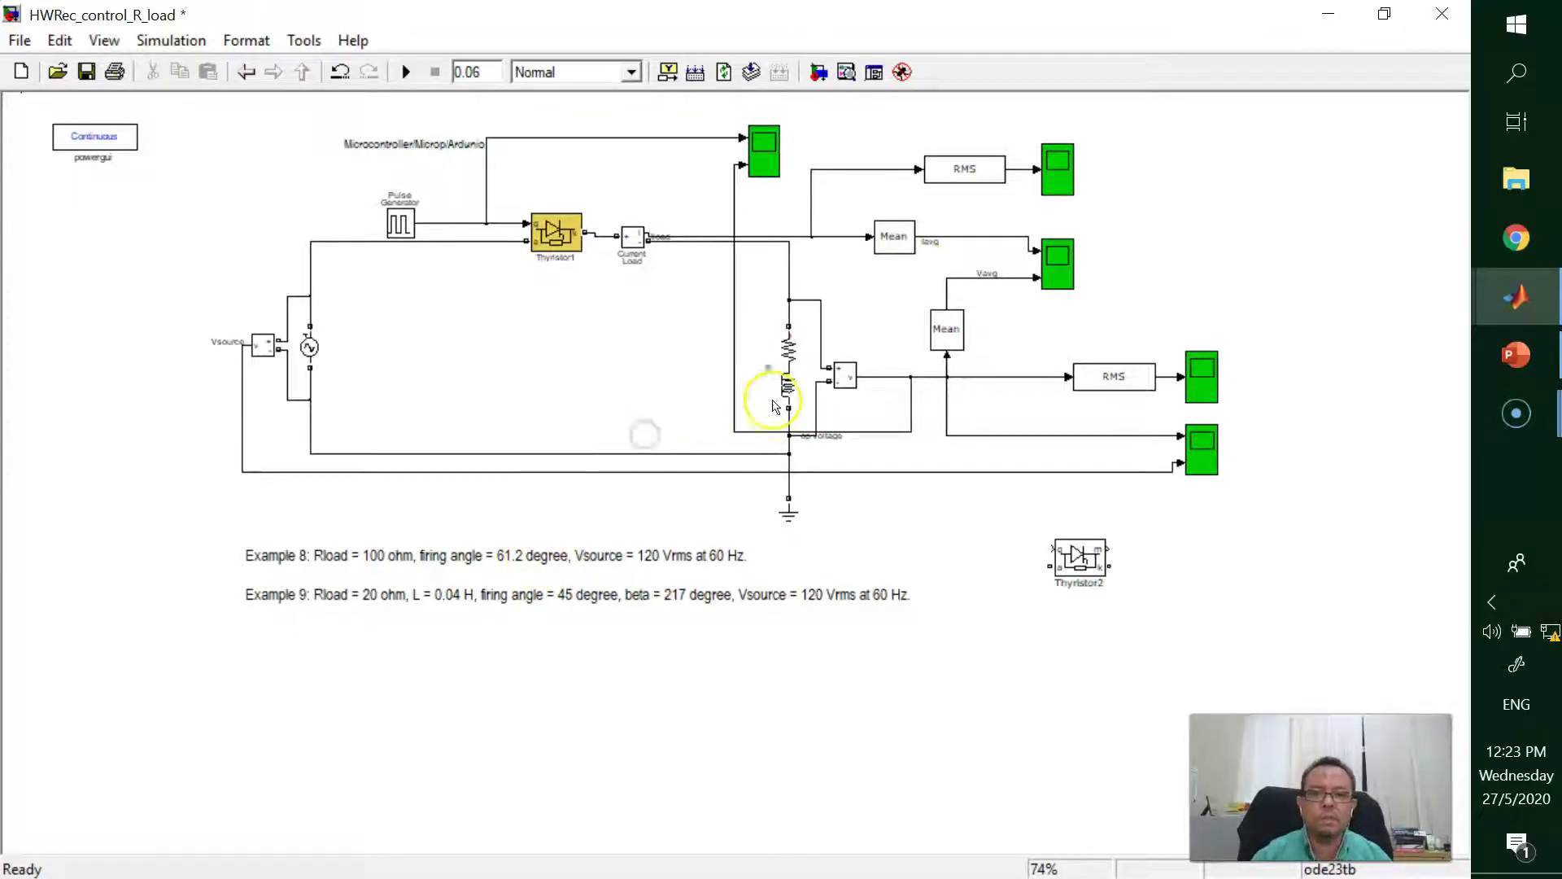
mouse_move(787, 395)
mouse_down()
mouse_move(806, 407)
mouse_move(783, 366)
mouse_up()
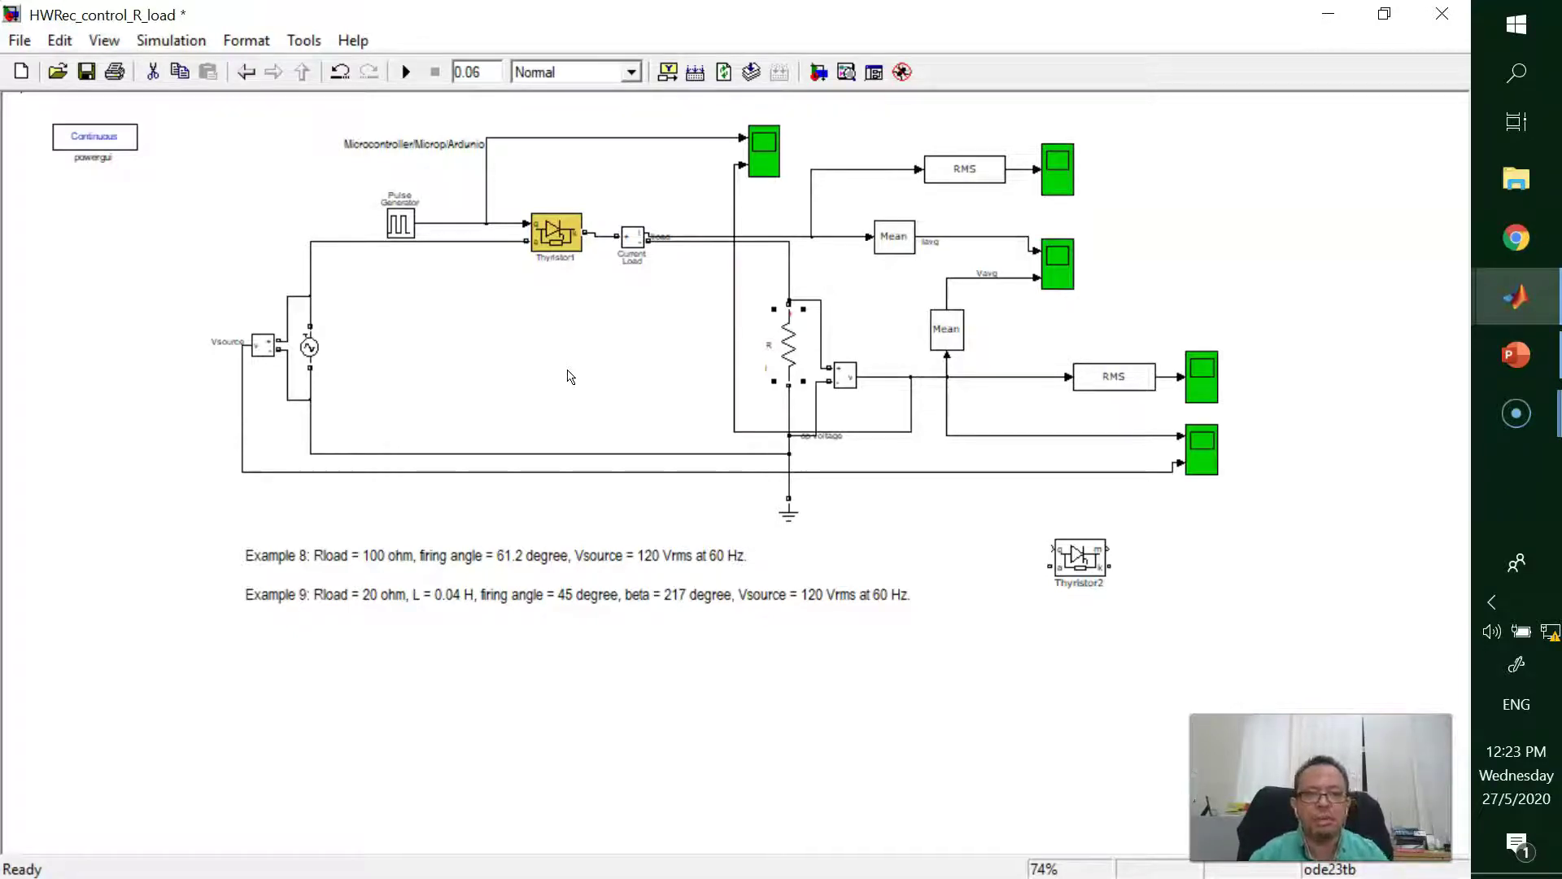
Check the AC voltage source's peak amplitude, phase, frequency and sample time.
double_click(315, 351)
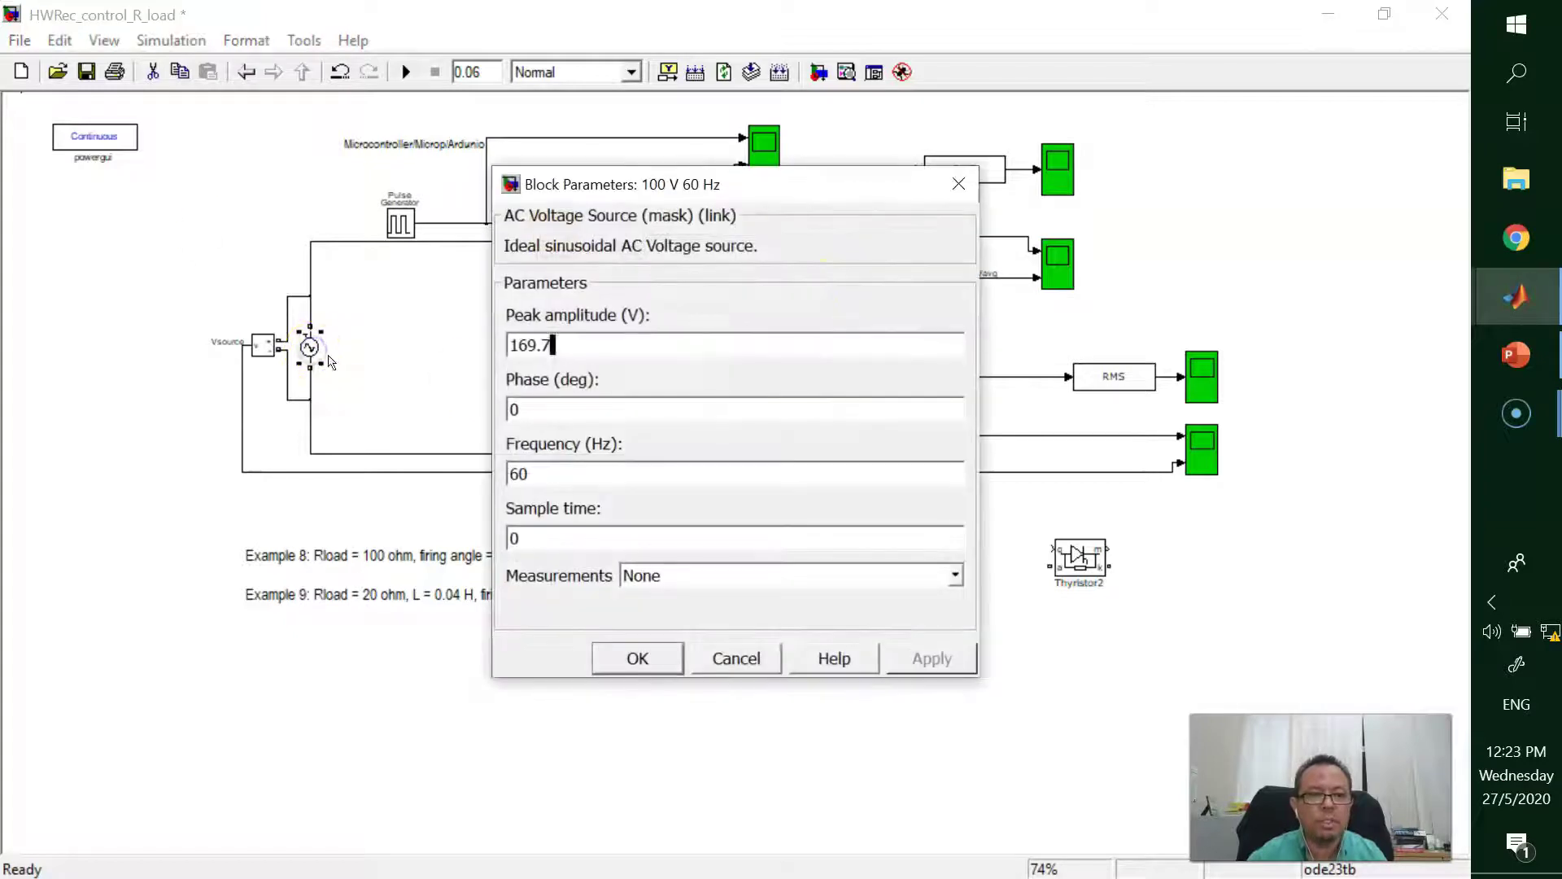
drag(741, 185, 976, 202)
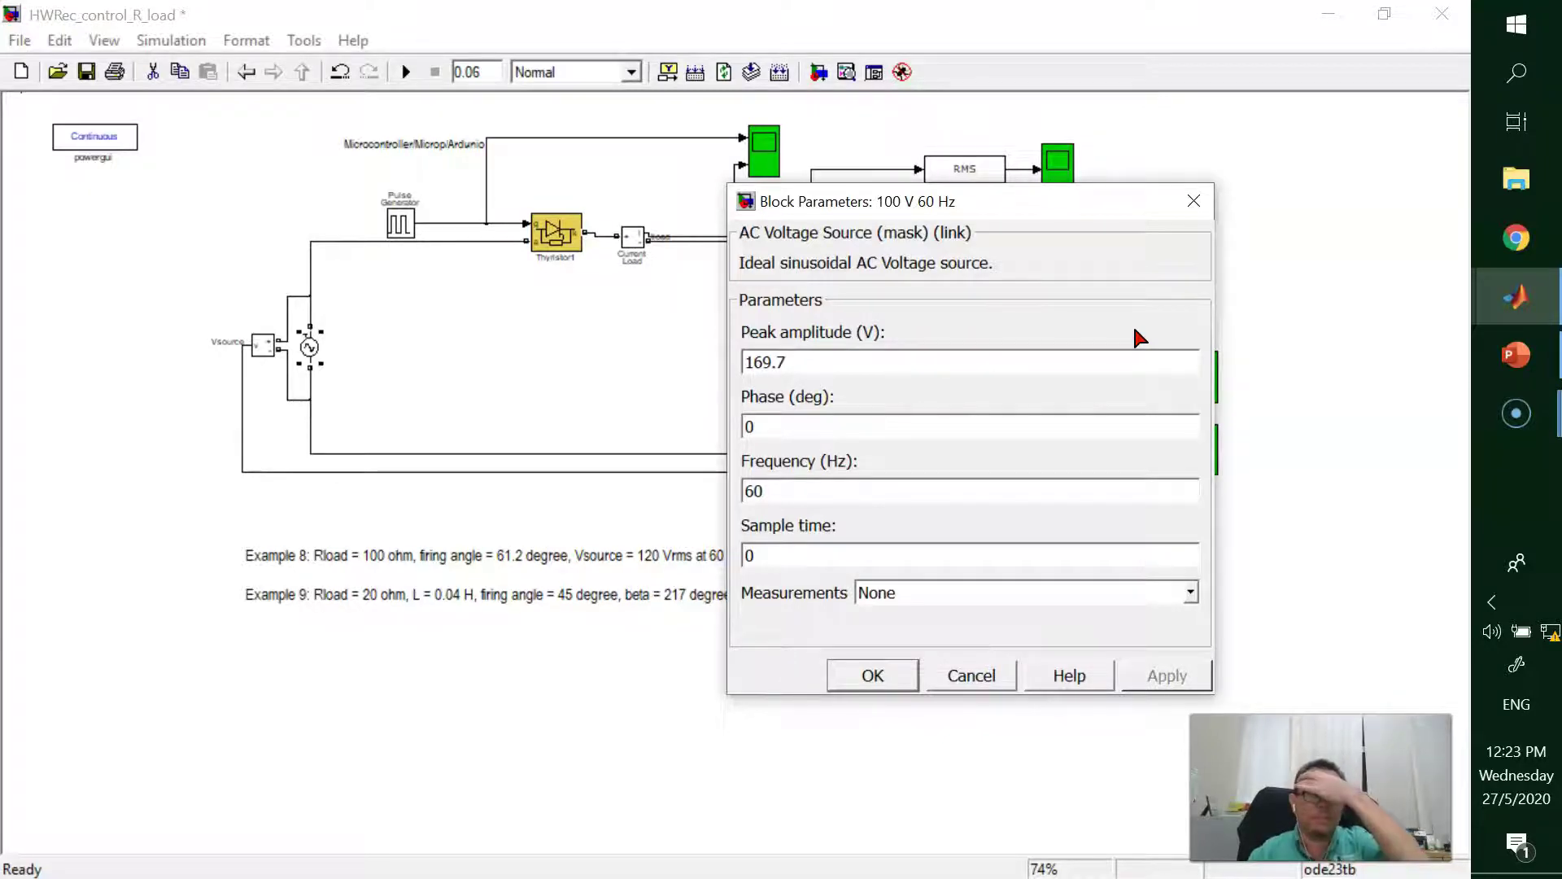
double_click(1127, 431)
double_click(1105, 492)
double_click(1086, 543)
click(895, 679)
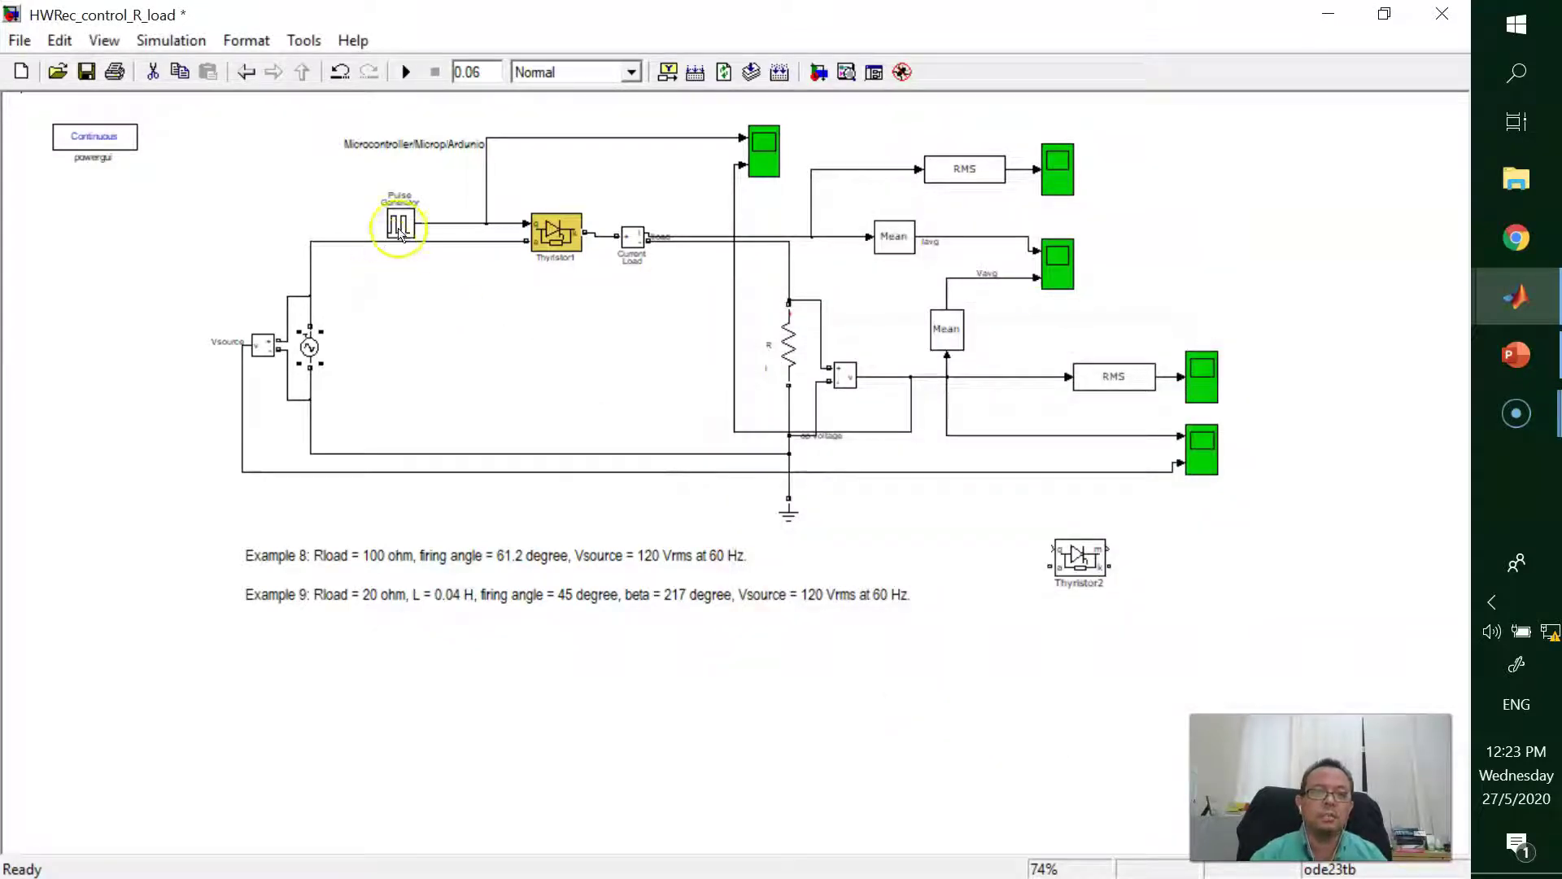
click(399, 233)
click(566, 235)
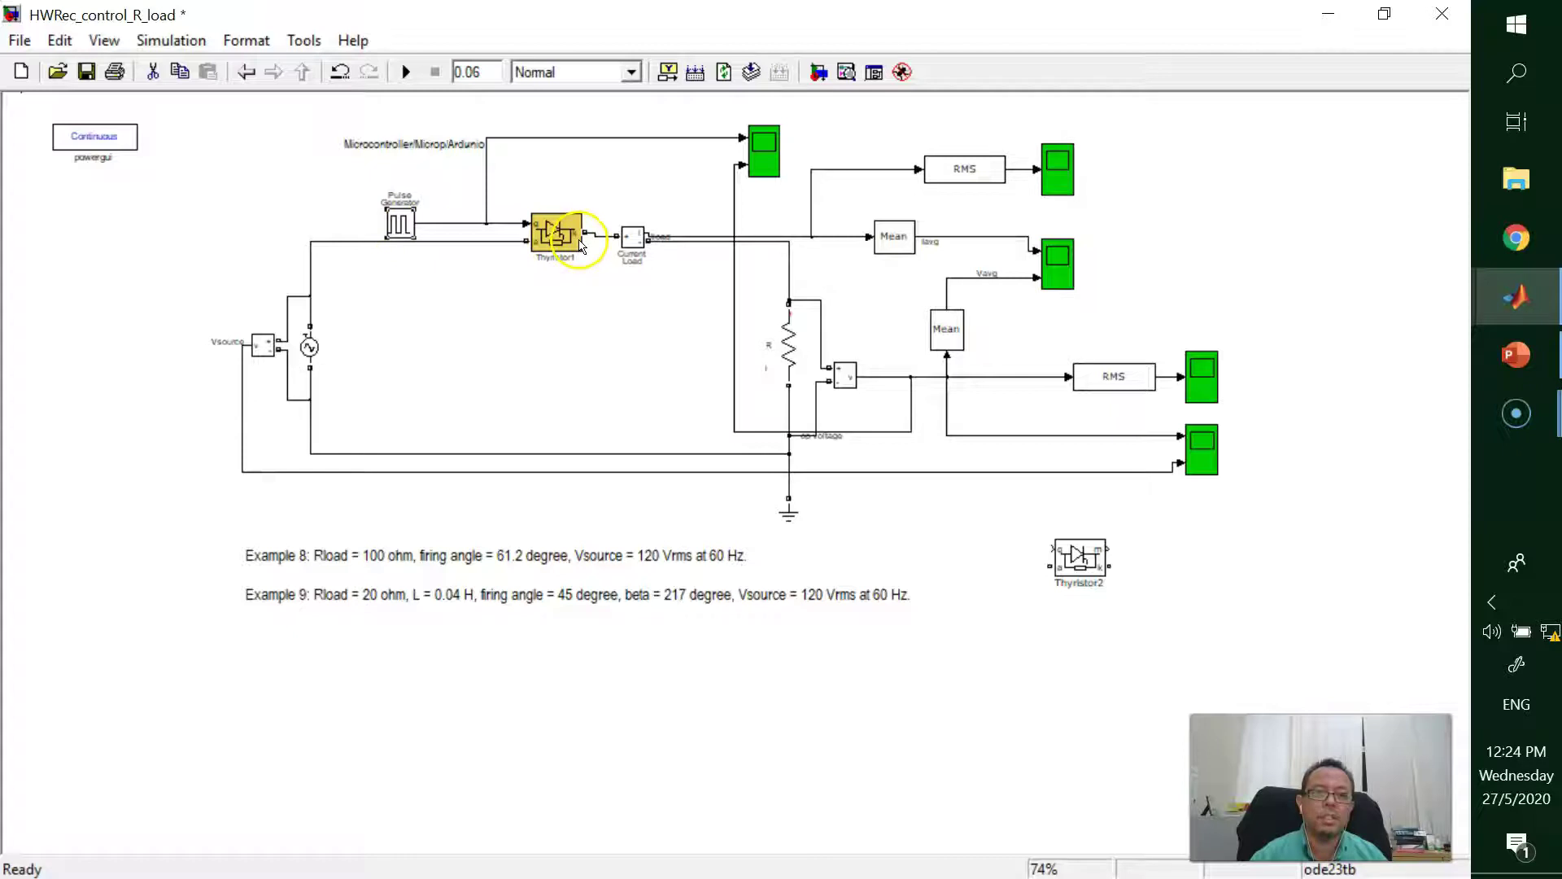
click(400, 222)
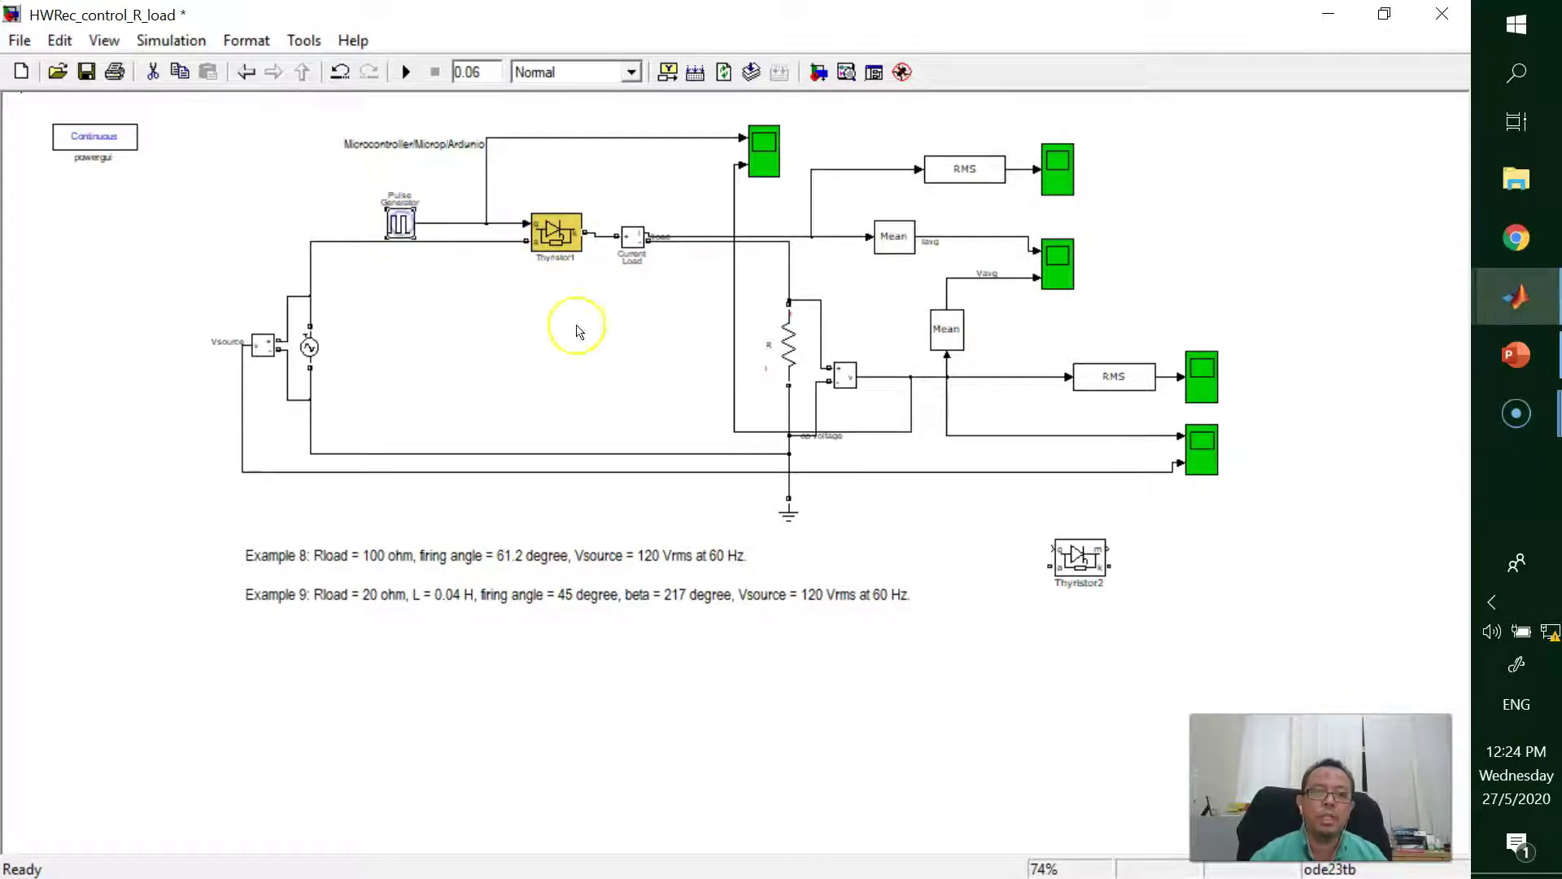
click(646, 359)
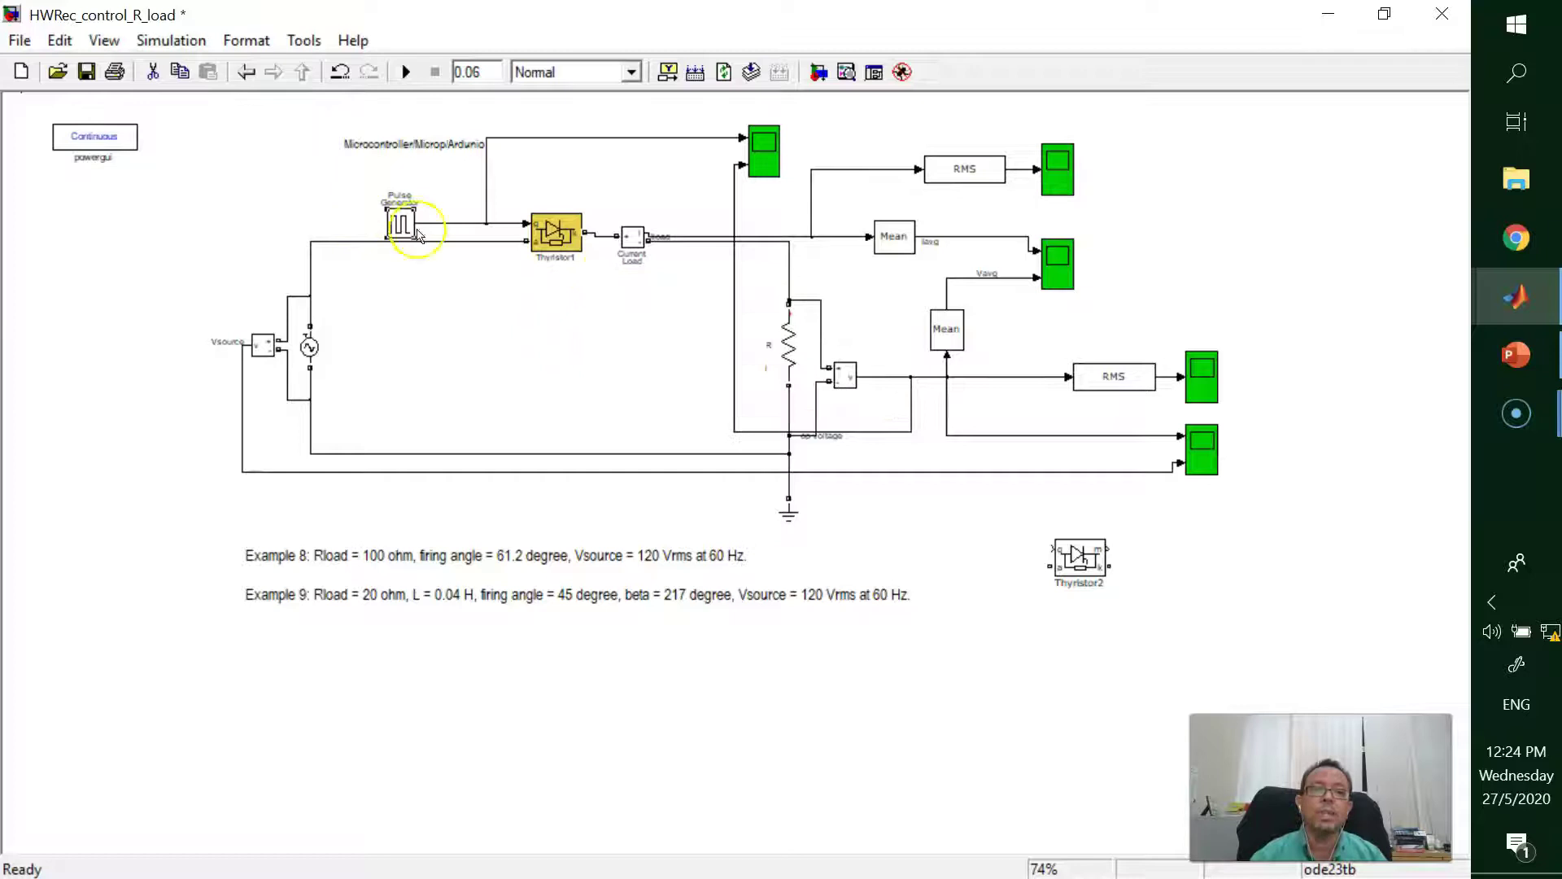
Search the Simulink library for "pulse generator" and select the Pulse Generator block under Simulink Sources.
click(817, 74)
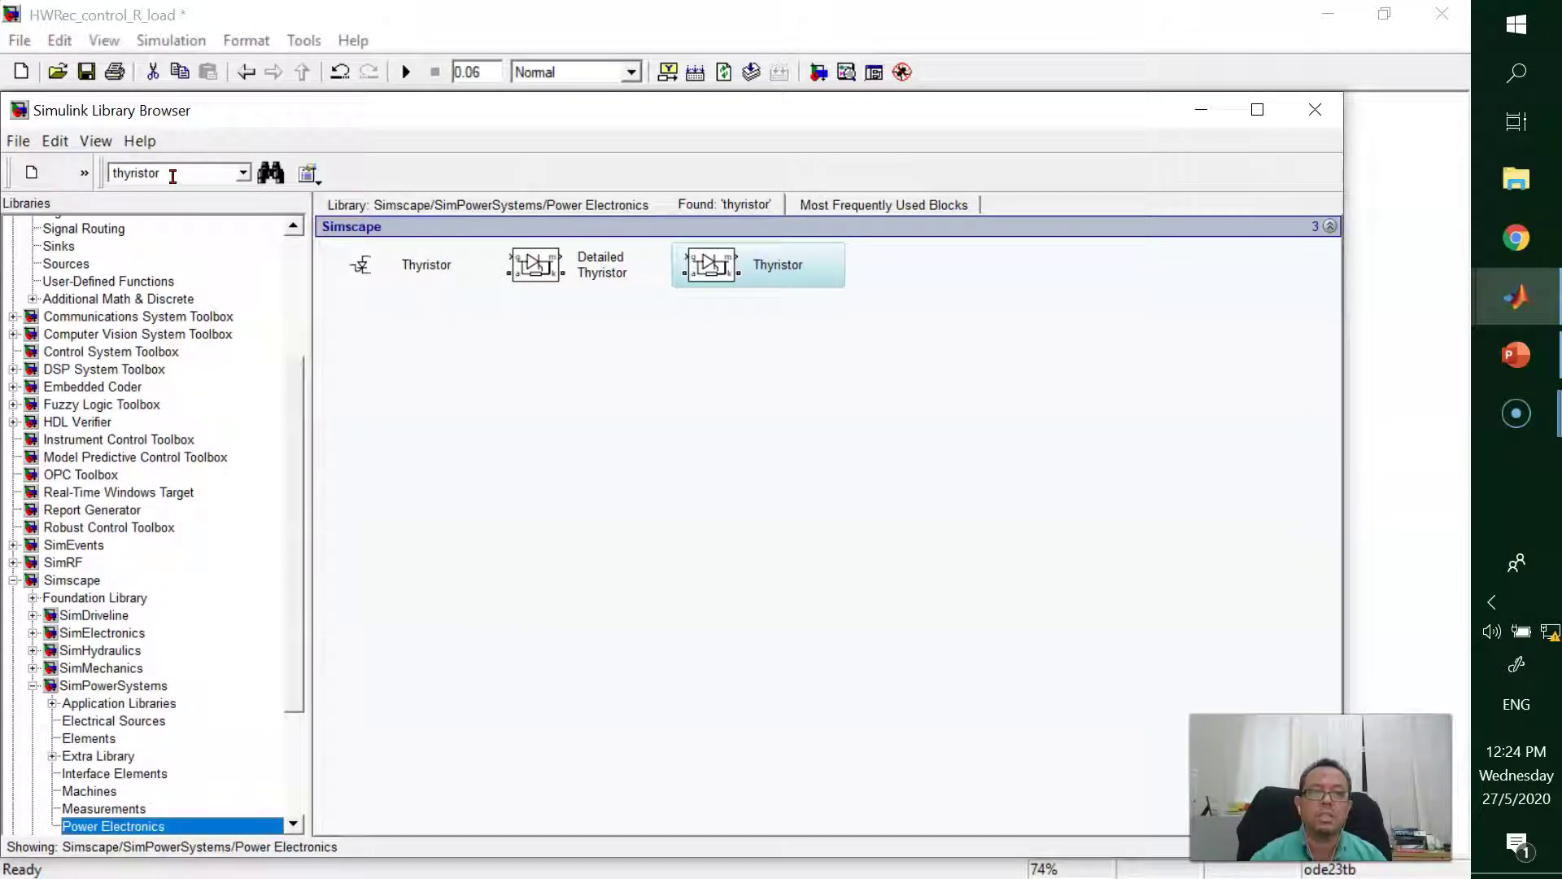
double_click(173, 176)
text(pu)
key(Return)
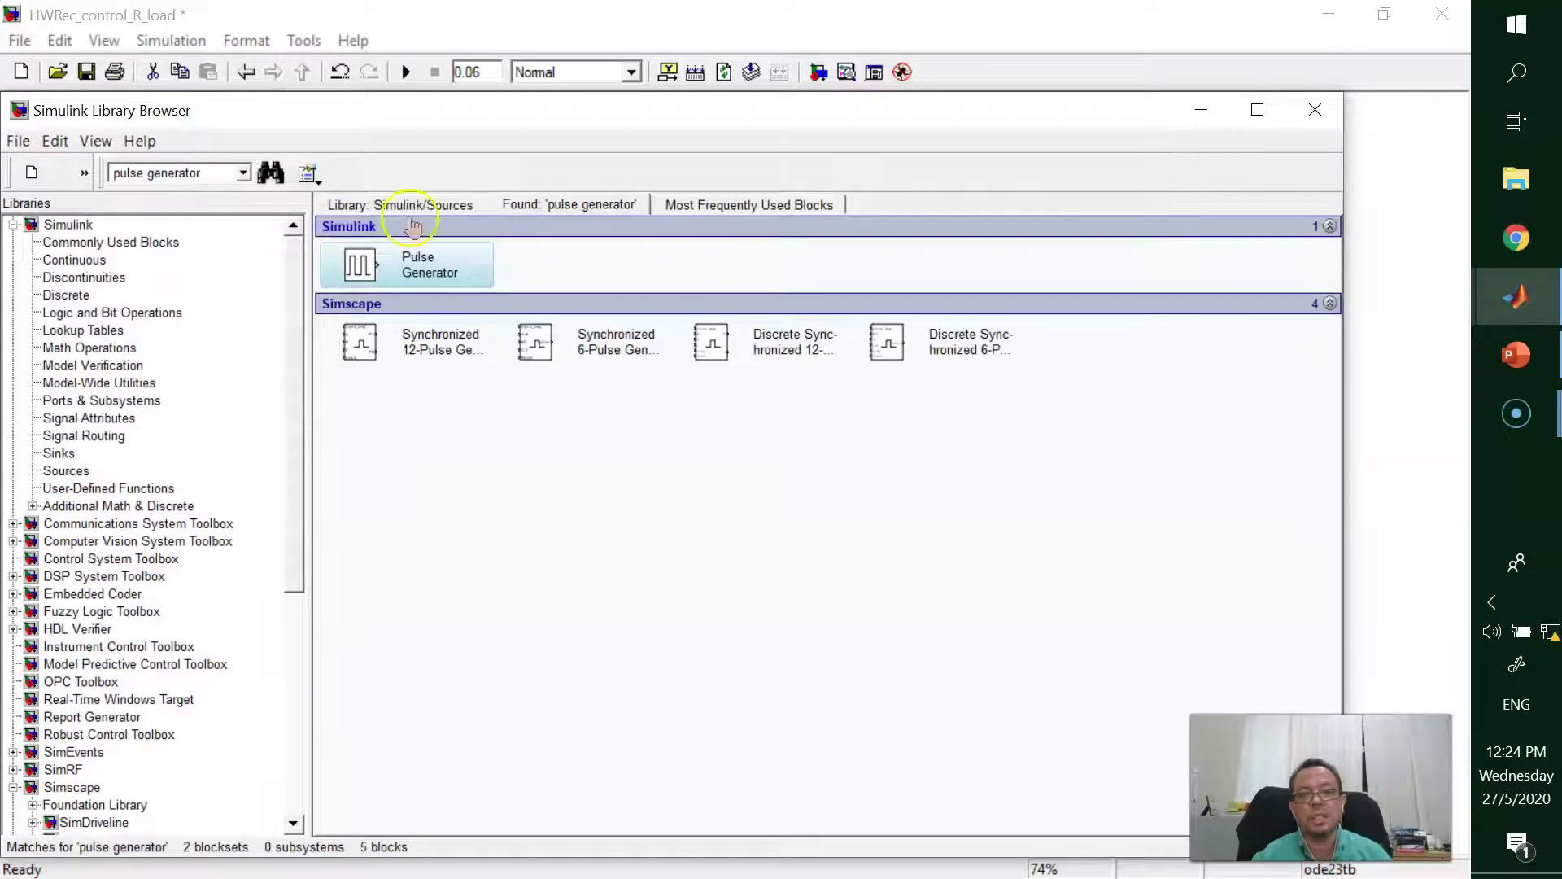
click(454, 255)
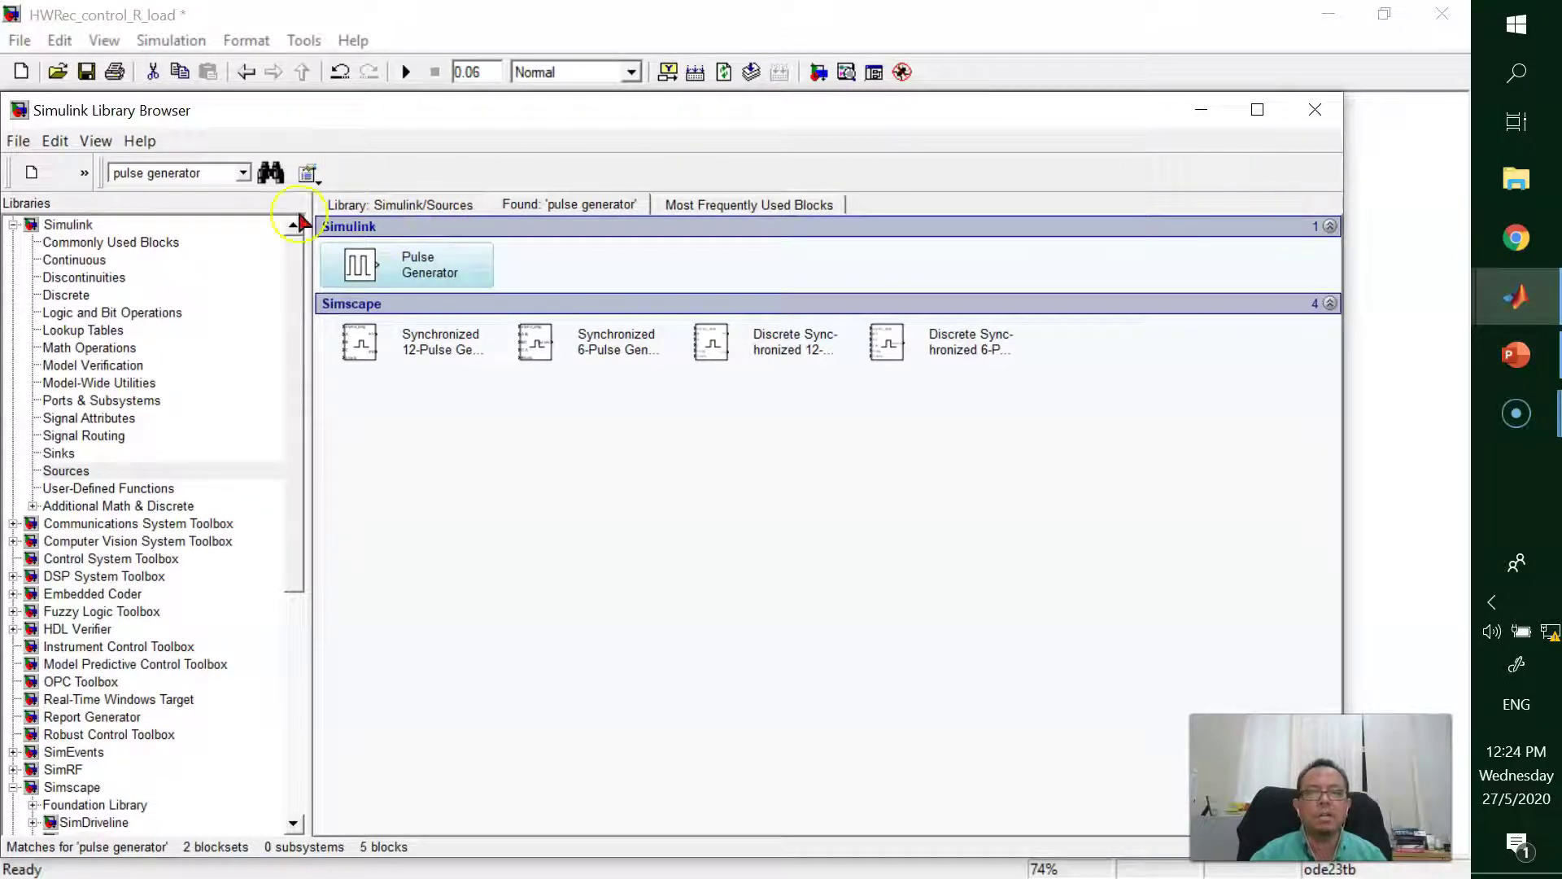
Search the library for "thyristor", compare the Detailed Thyristor and Thyristor power electronics blocks, and return to the model.
triple_click(191, 167)
text(thyristor)
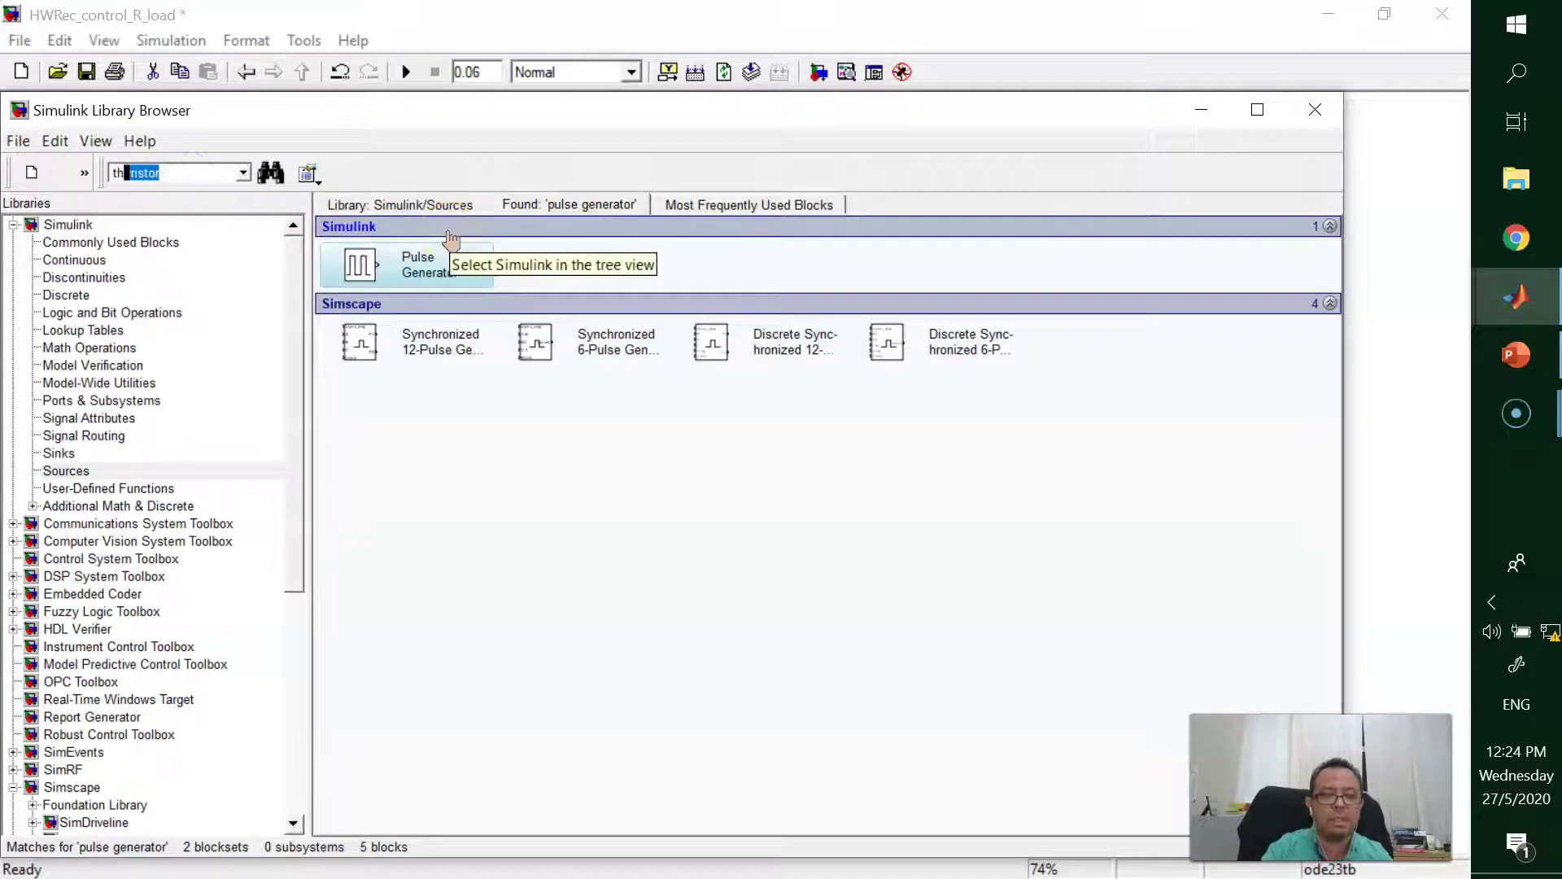
key(Return)
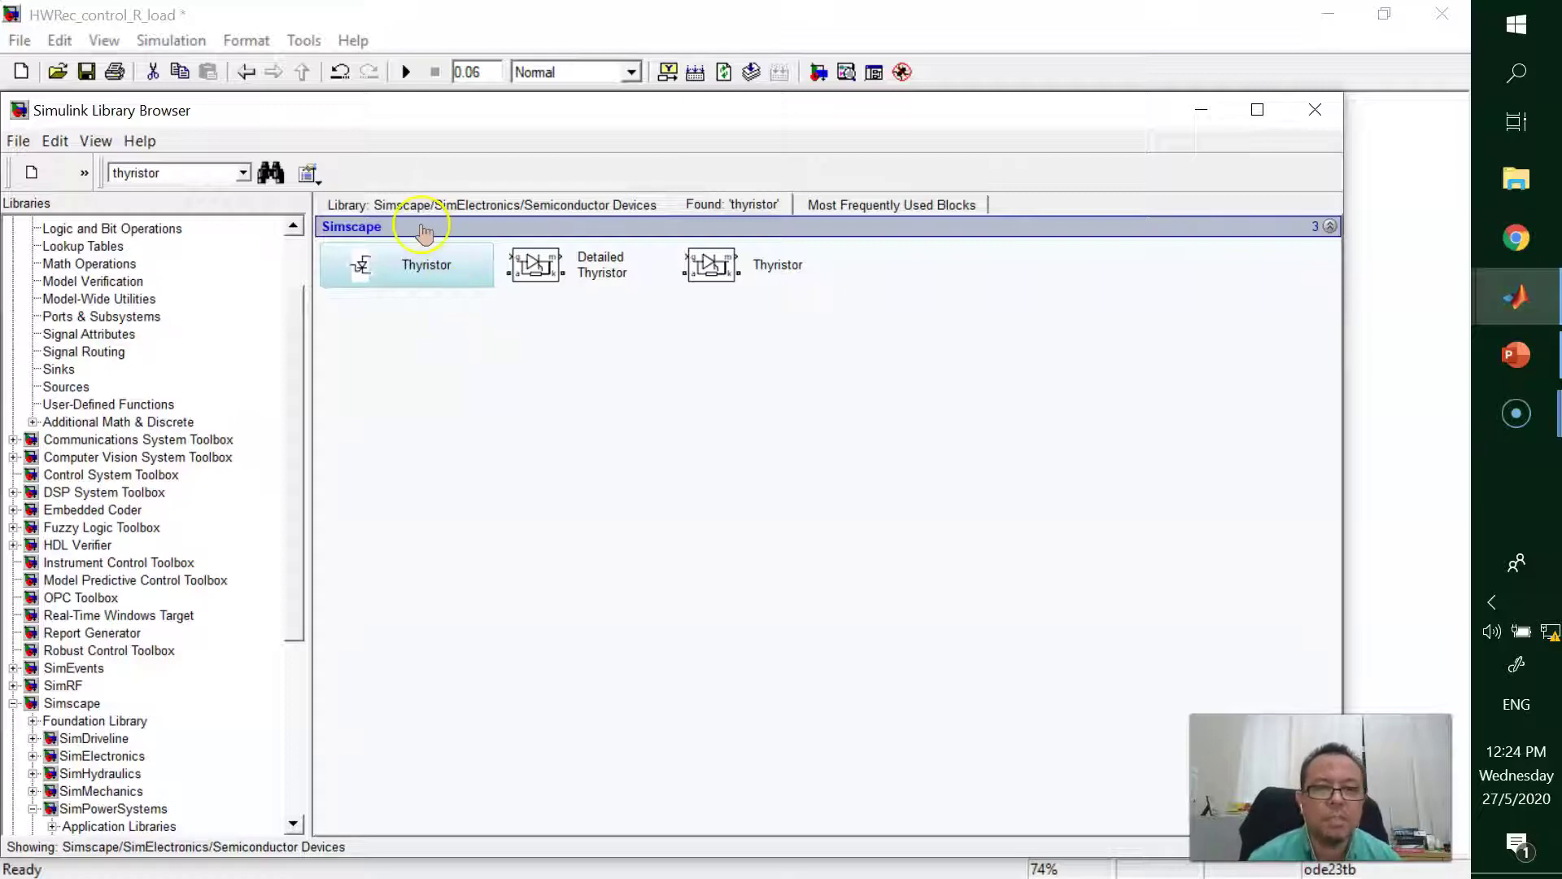
click(556, 274)
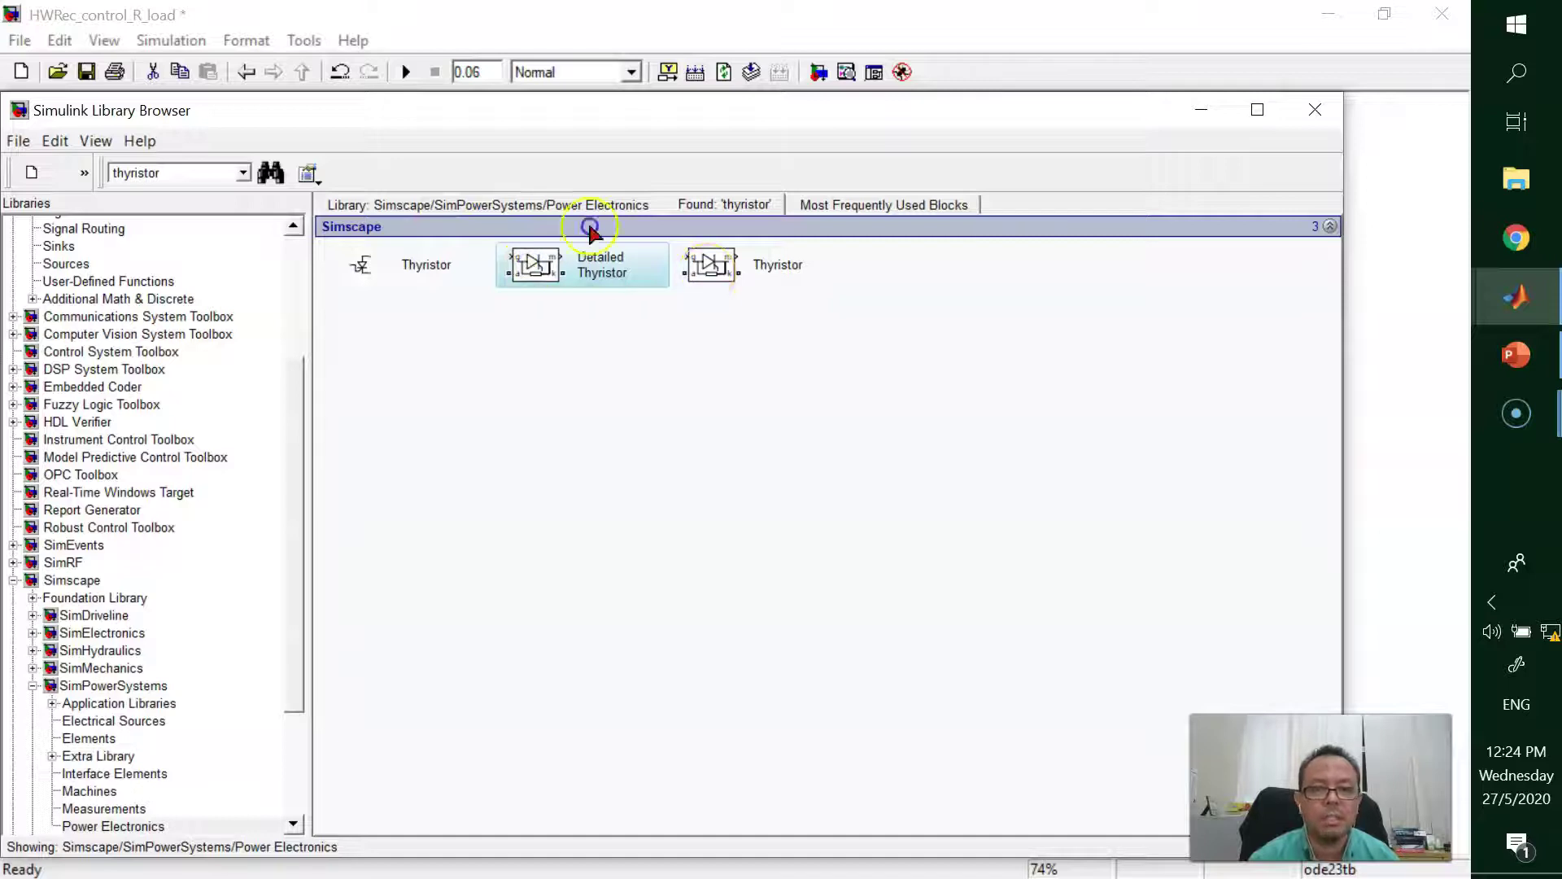
click(707, 274)
click(582, 281)
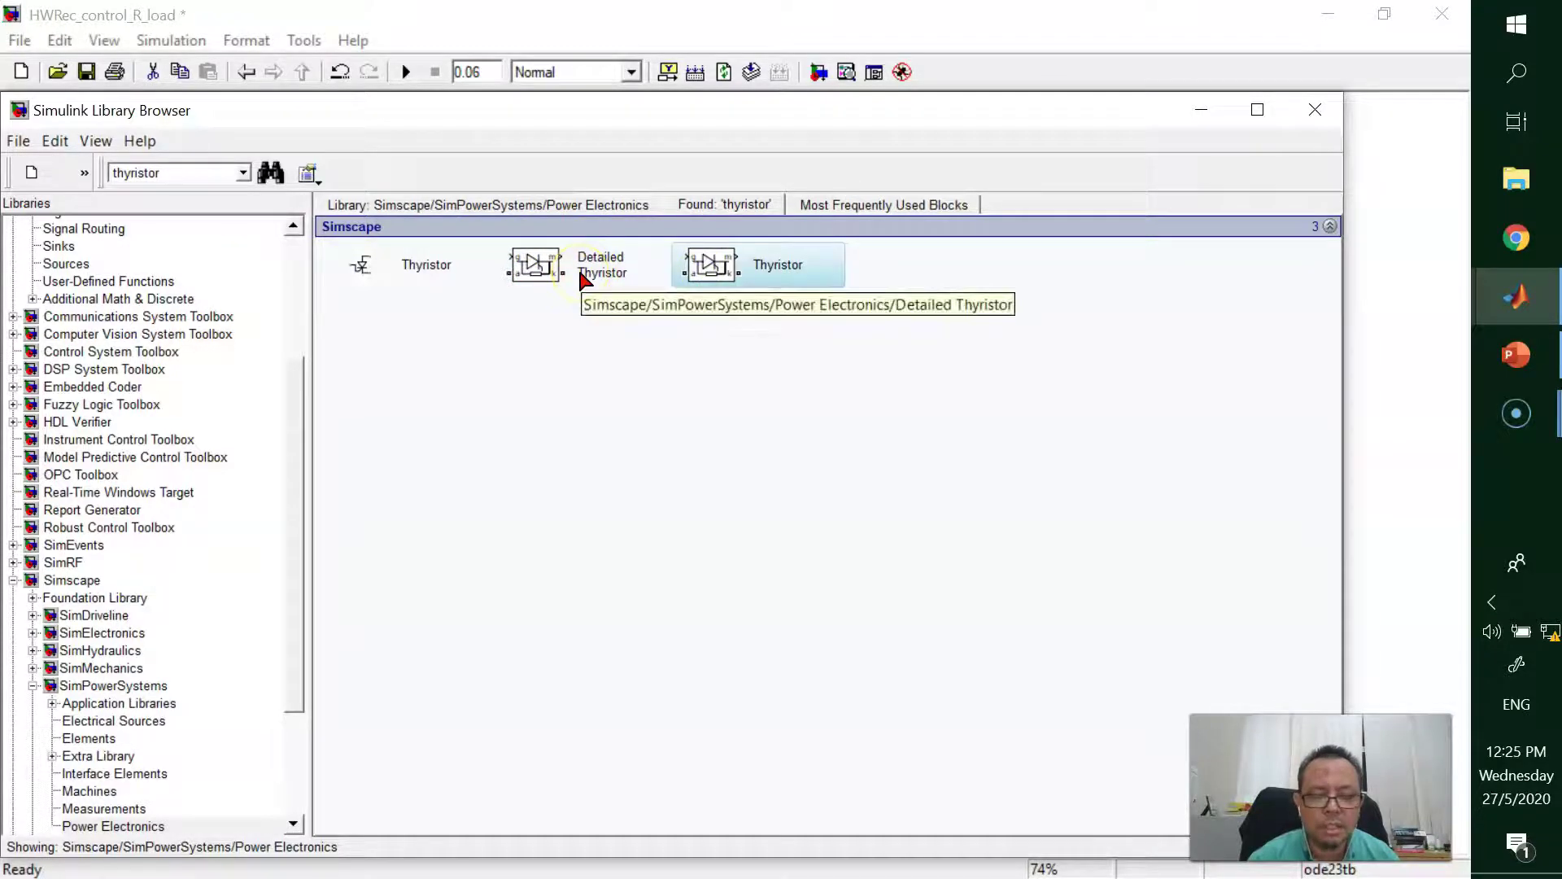
click(720, 277)
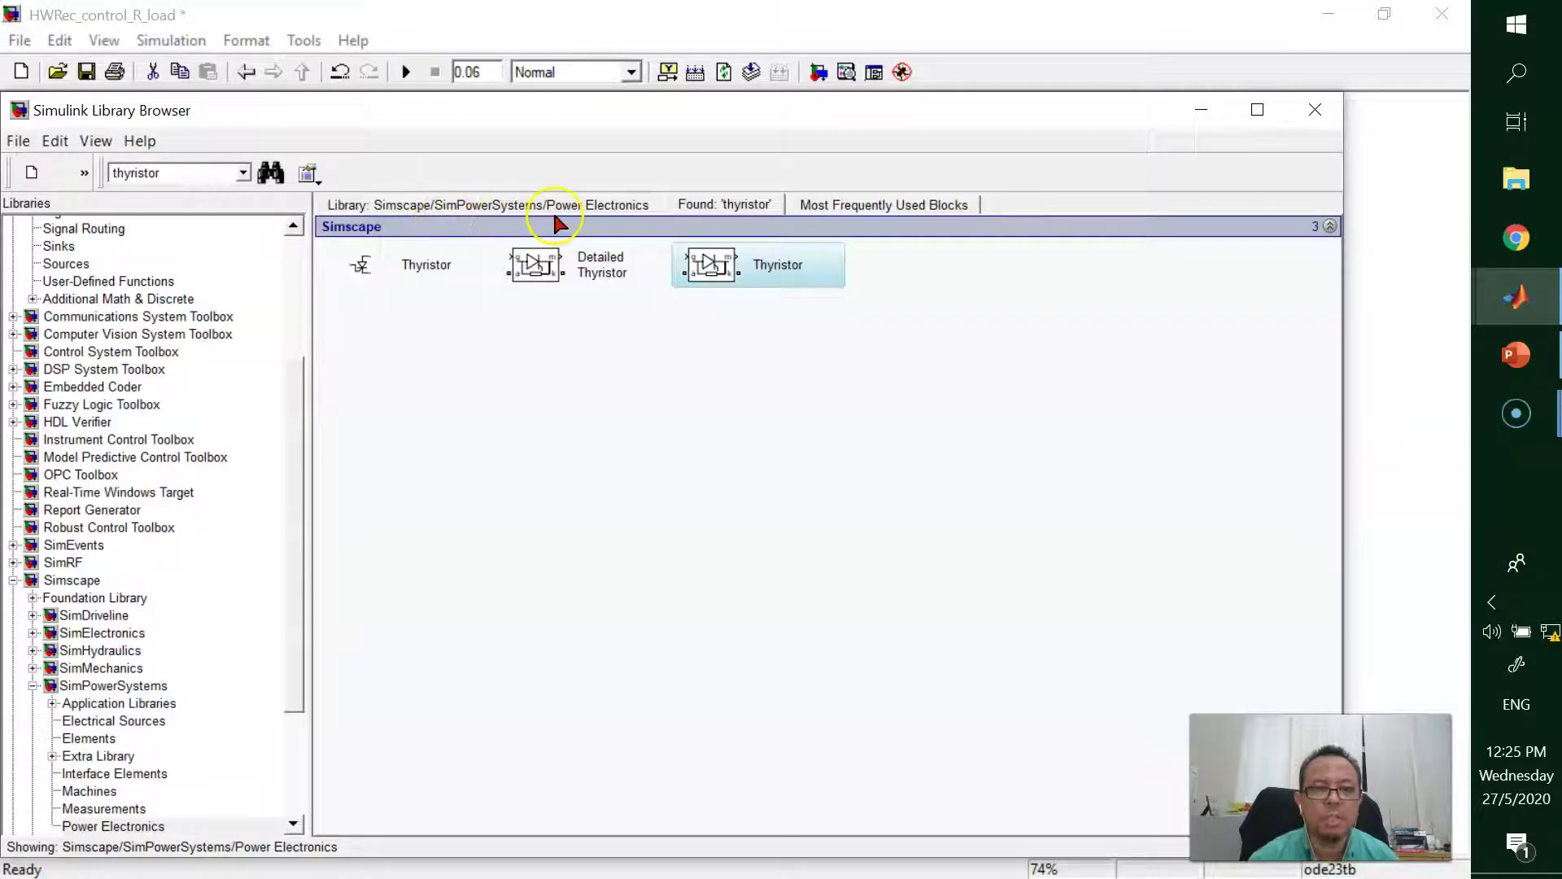
click(1212, 112)
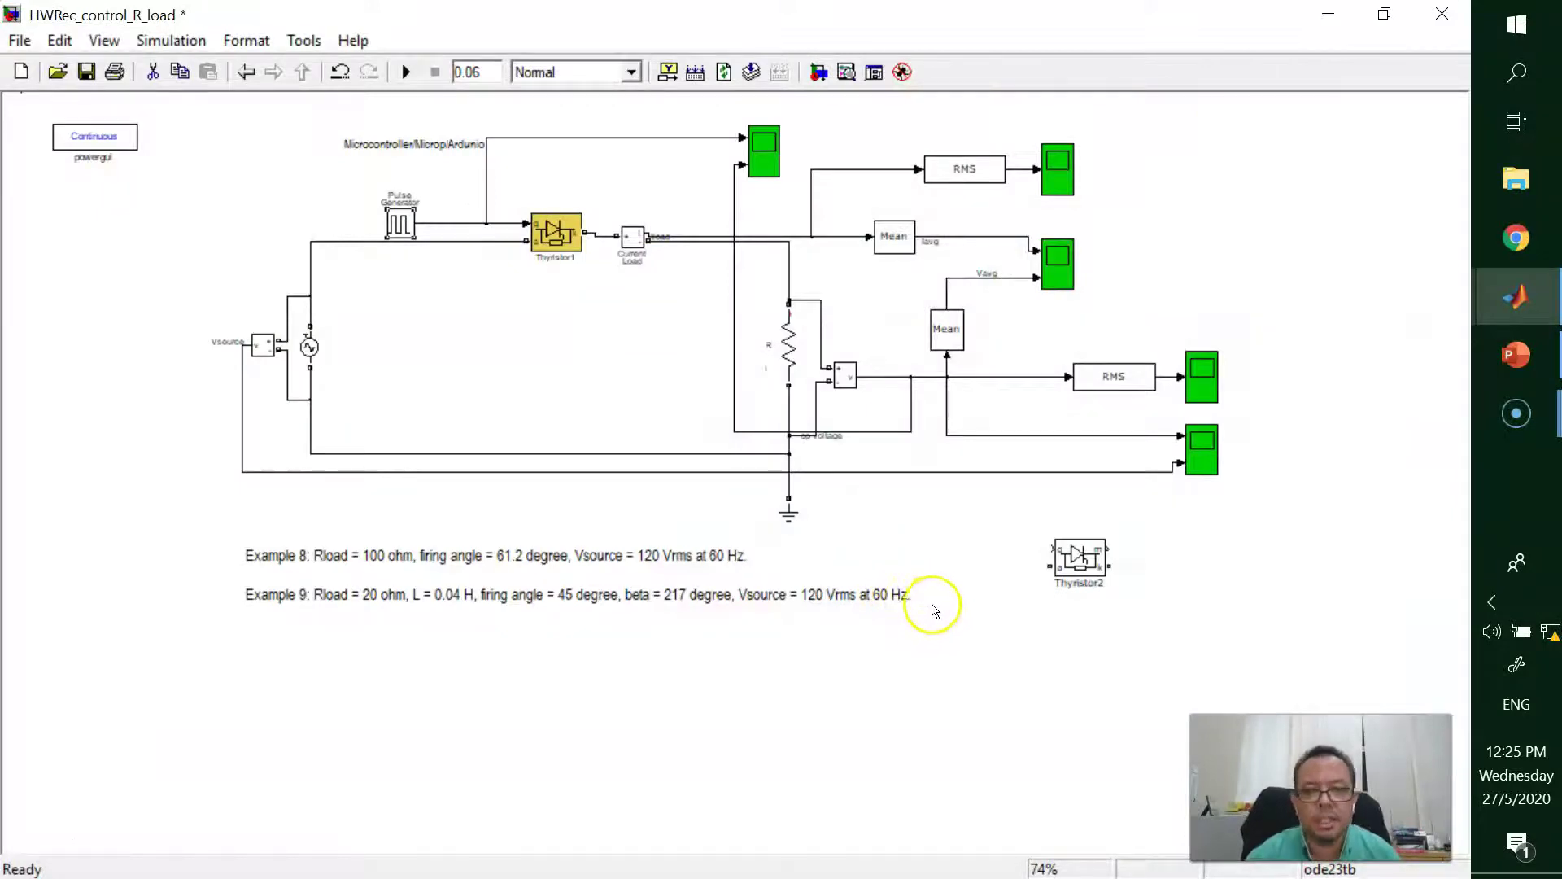
Inspect the Thyristor2 block's parameters, especially its snubber resistance and snubber capacitance, and close them without changes.
click(495, 296)
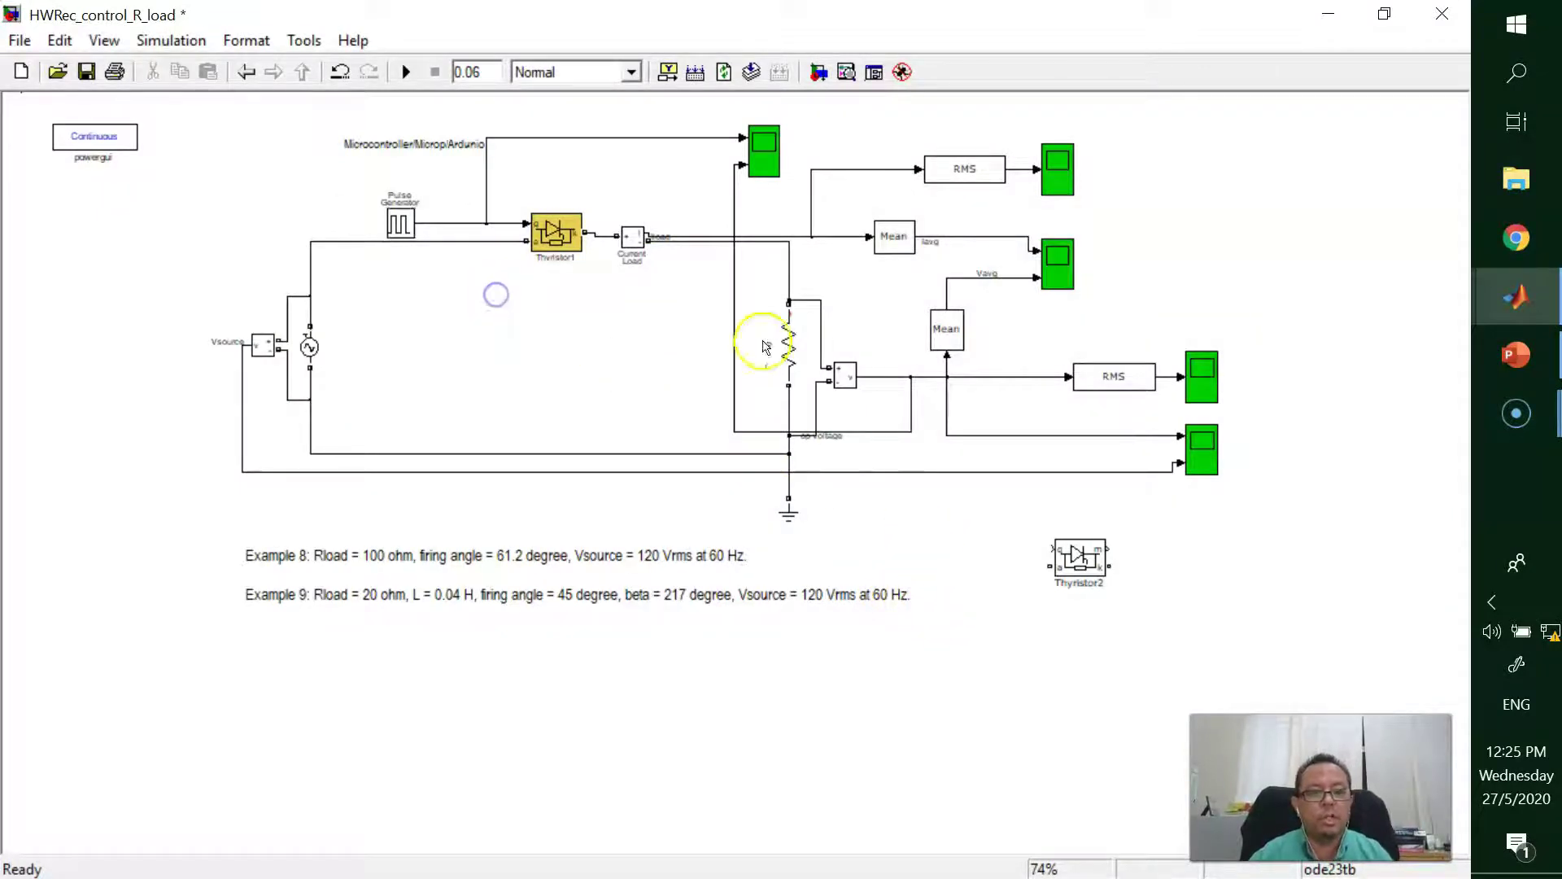
double_click(1096, 565)
drag(969, 499, 980, 468)
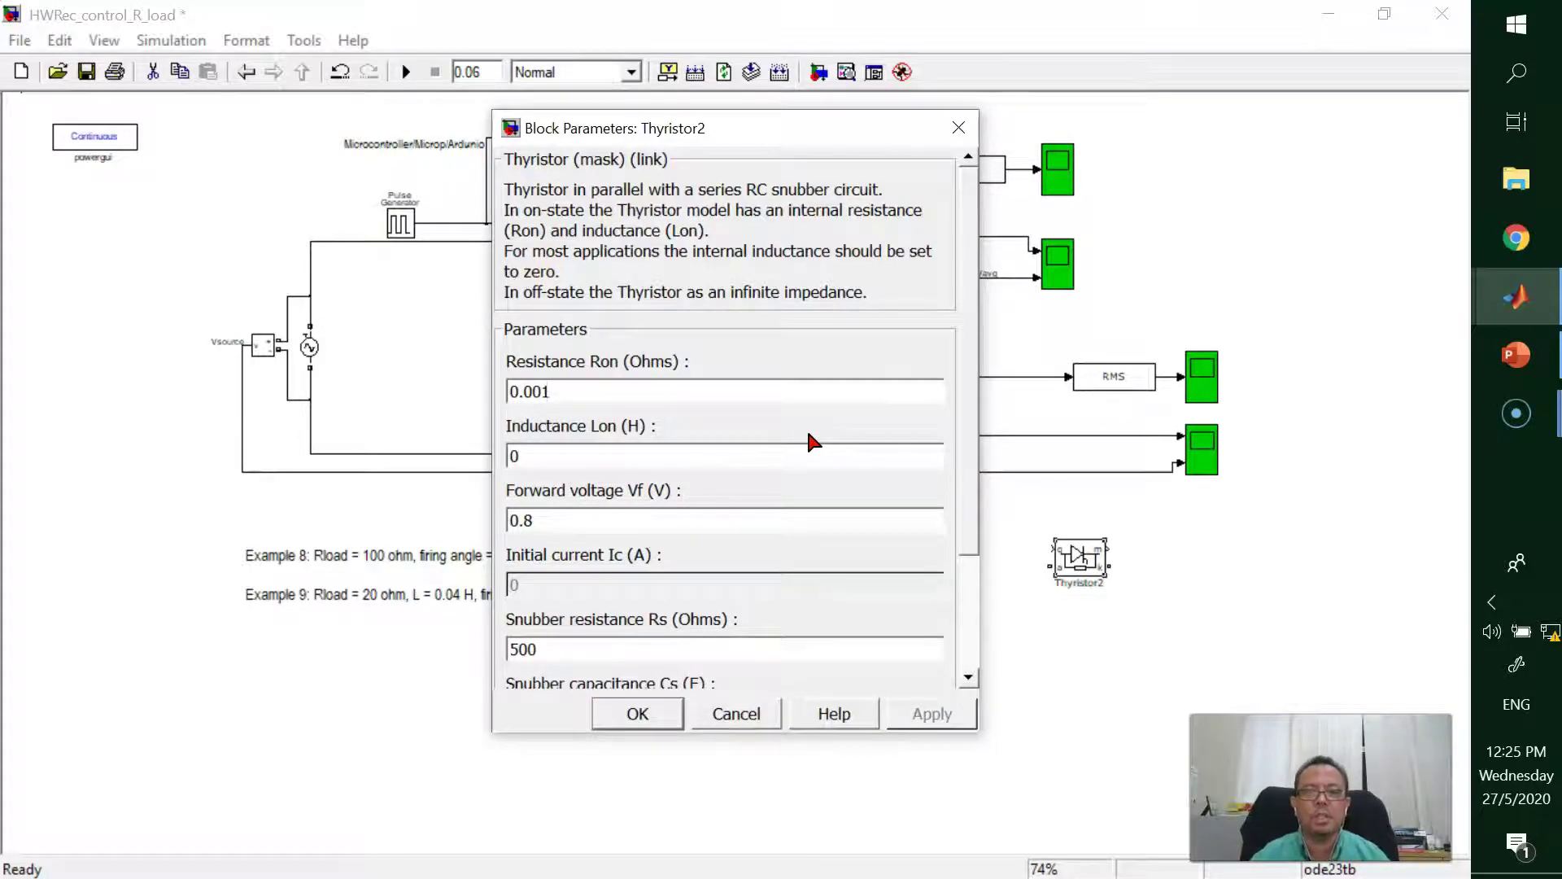
scroll(814, 440, down, 3)
click(758, 486)
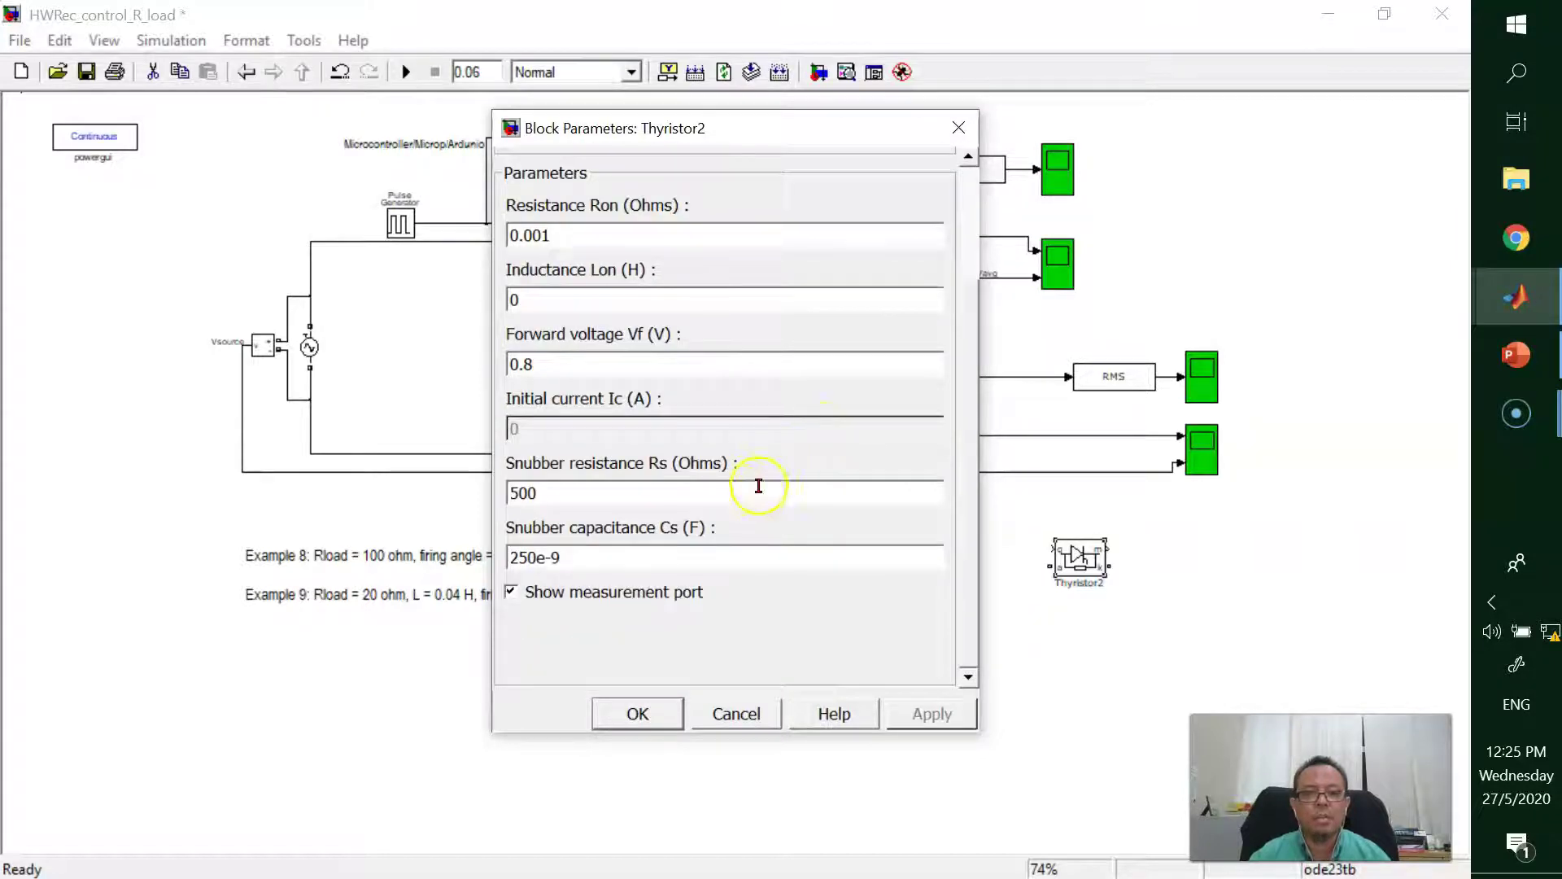
double_click(748, 492)
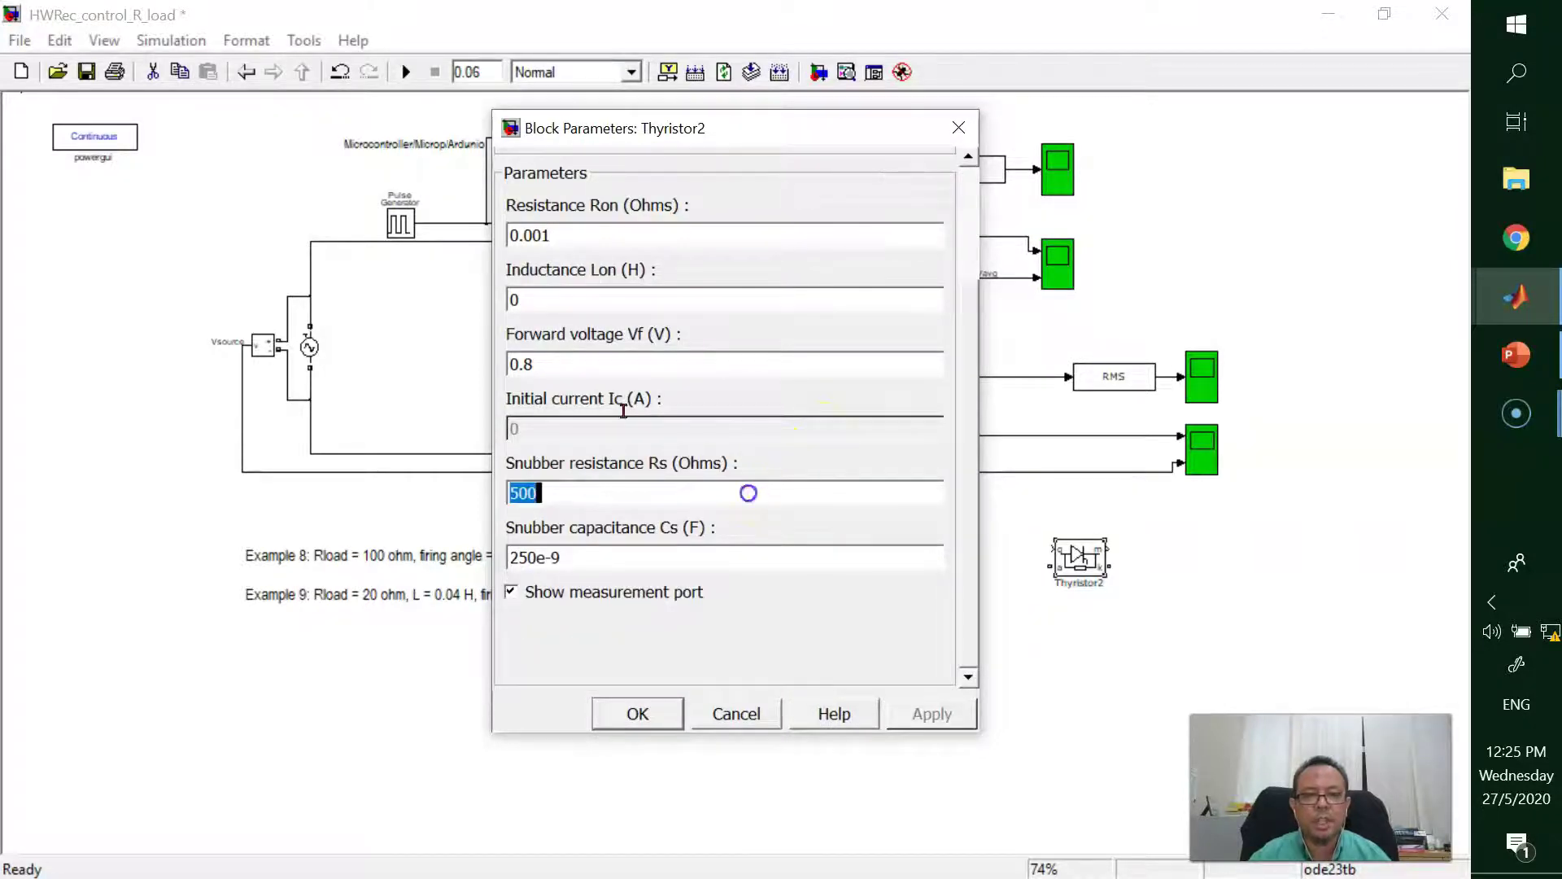
double_click(713, 550)
double_click(723, 487)
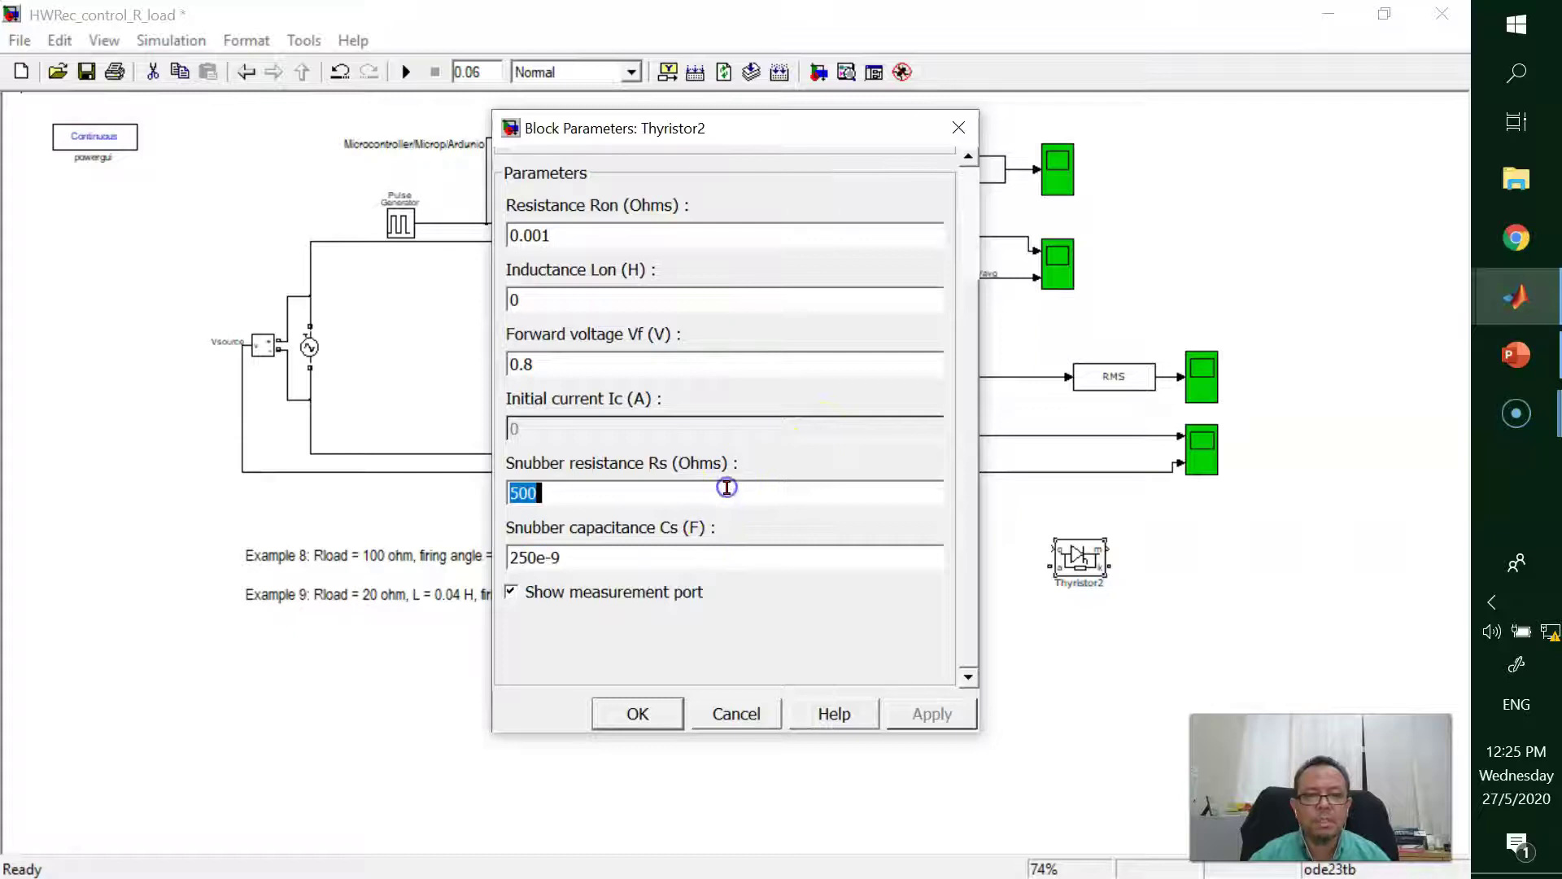
double_click(732, 562)
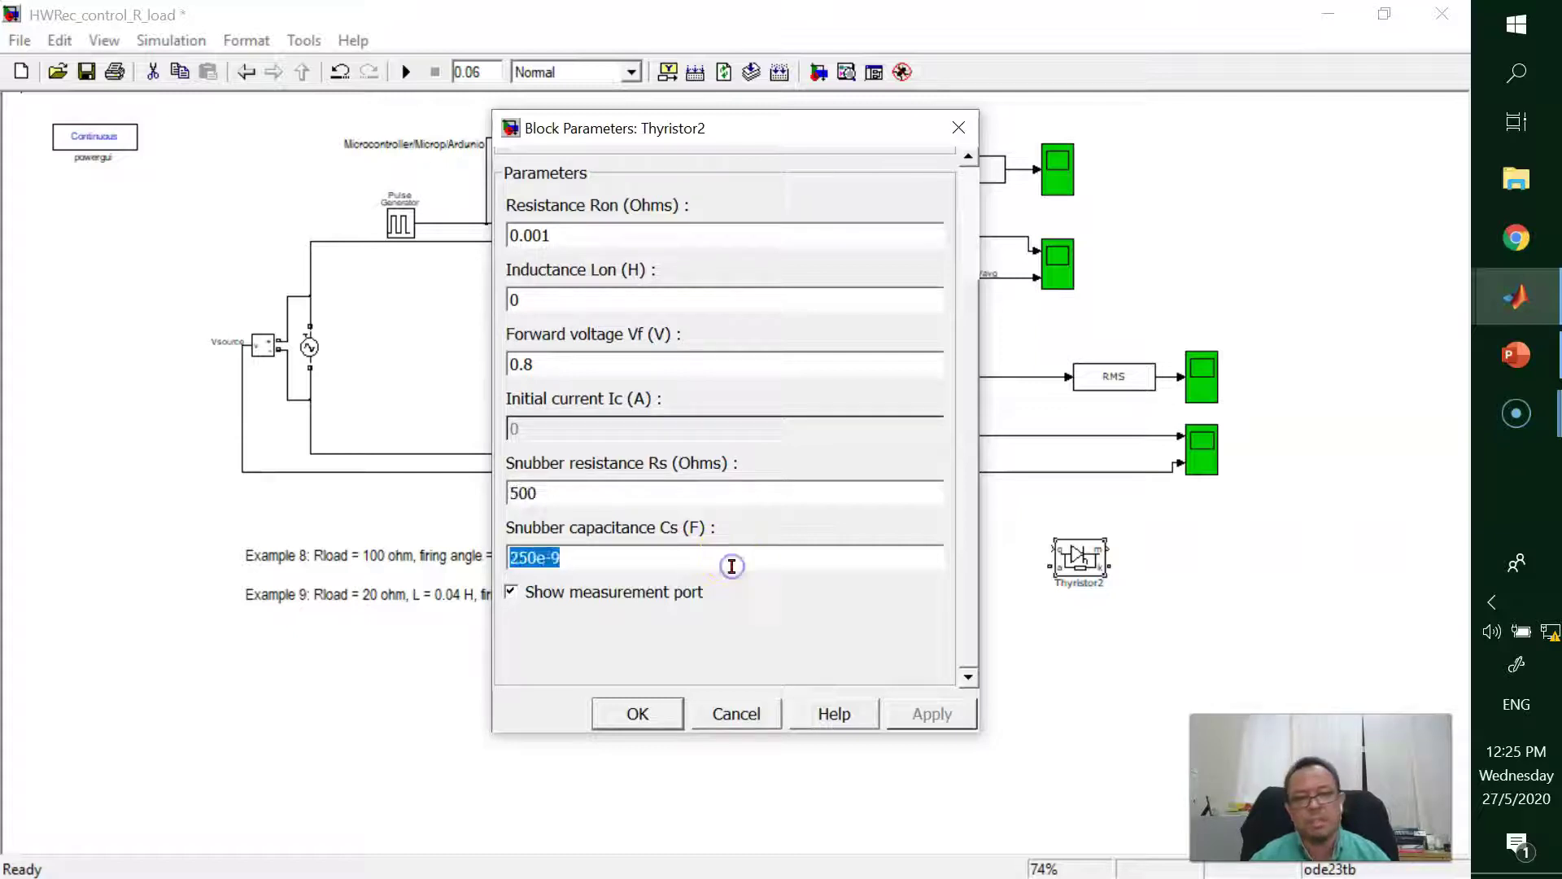
click(737, 715)
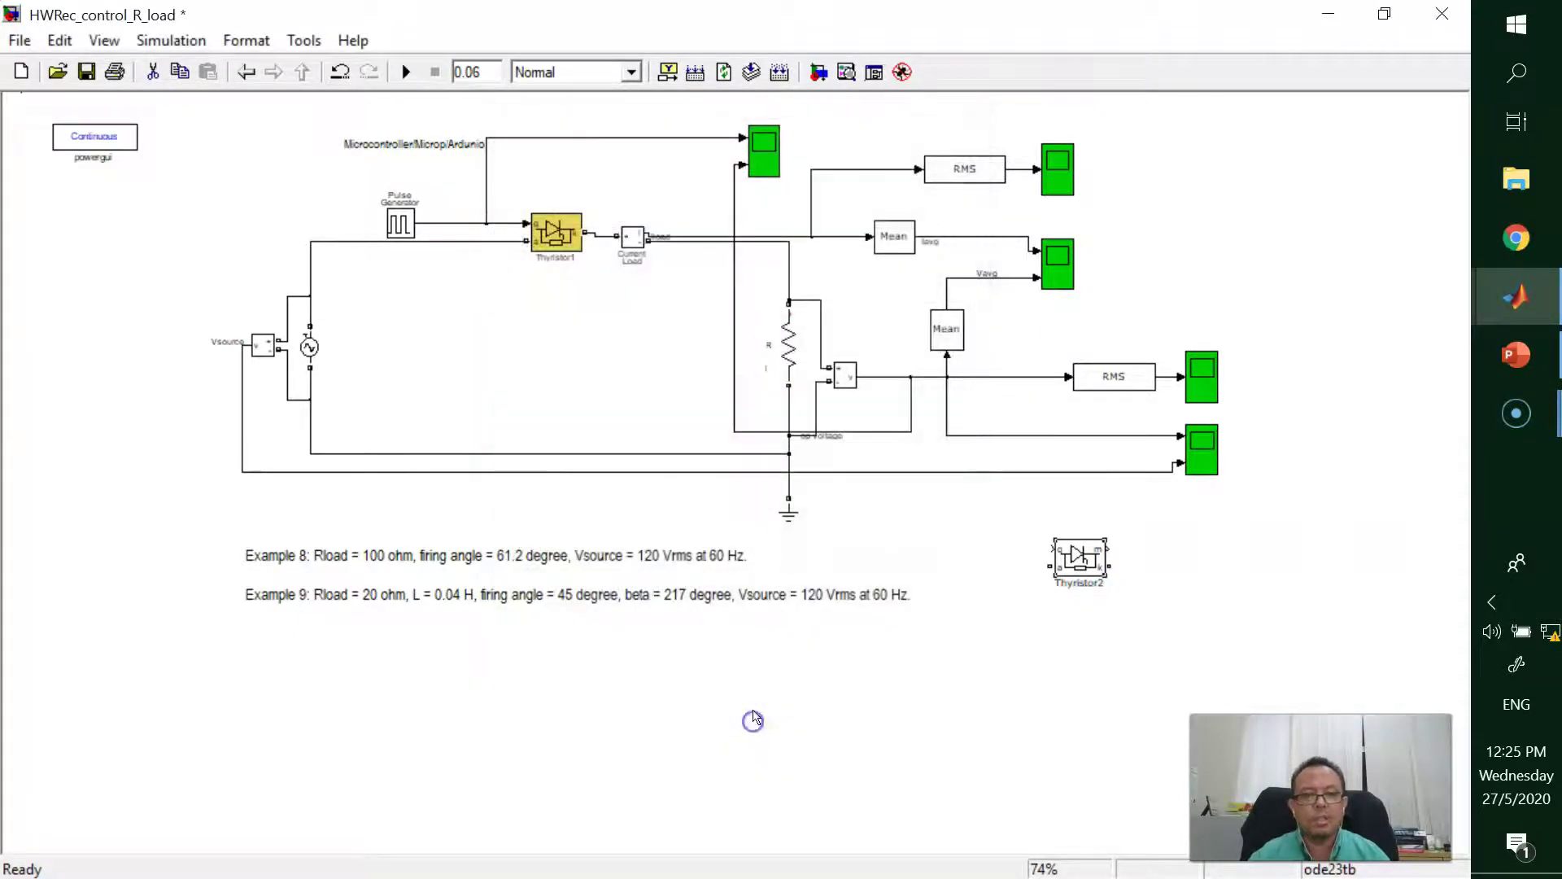
Inspect the Thyristor1 block's snubber resistance, snubber capacitance, on-resistance and forward voltage, and close its parameters without changes.
double_click(540, 244)
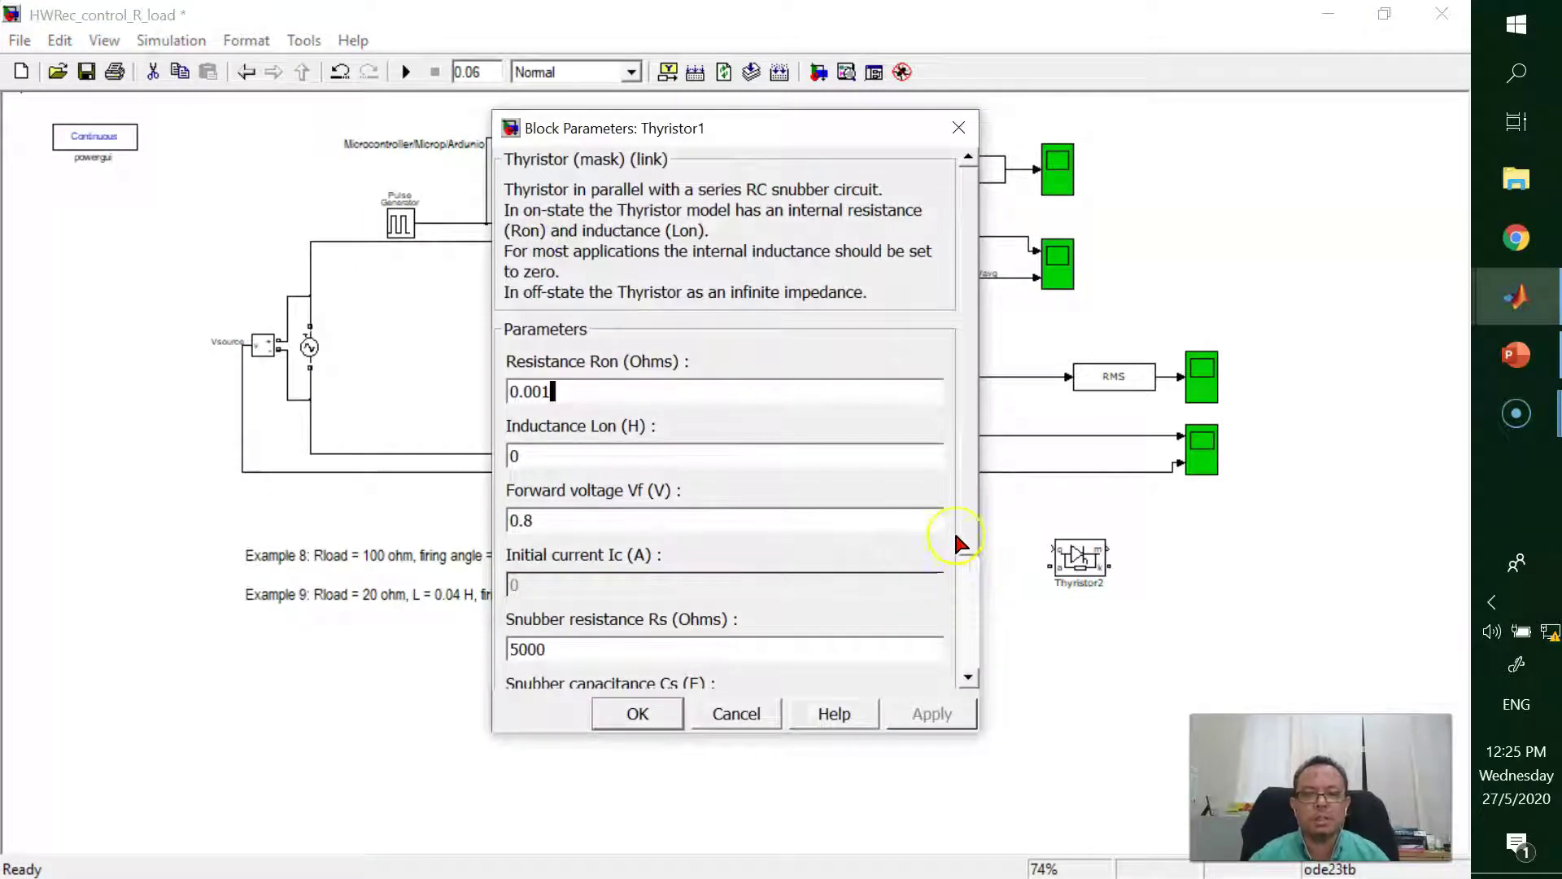
drag(965, 544, 965, 694)
double_click(827, 491)
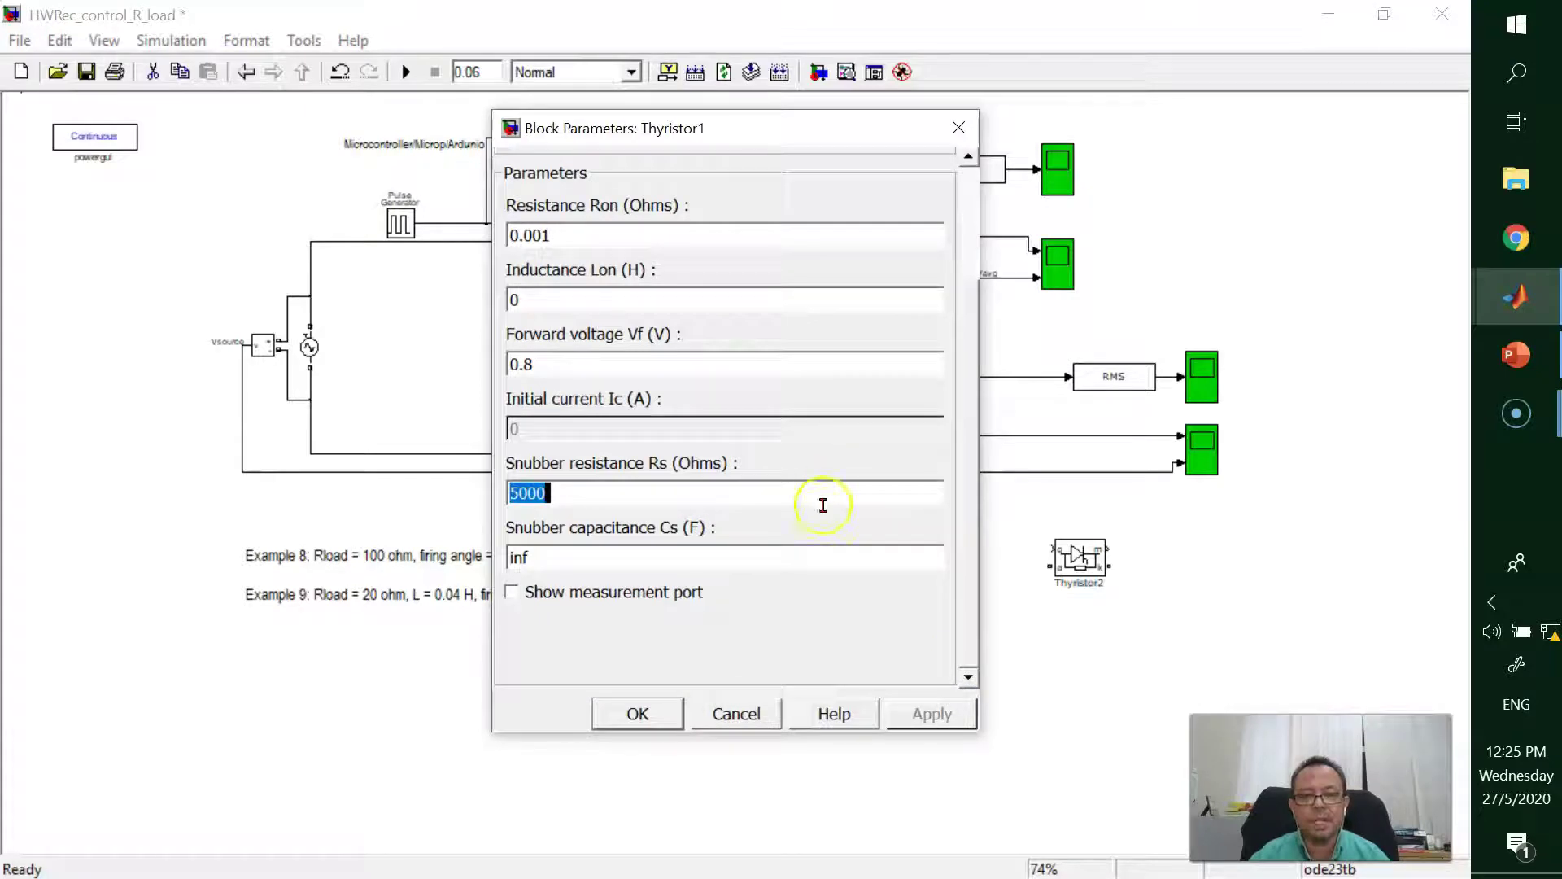
double_click(804, 562)
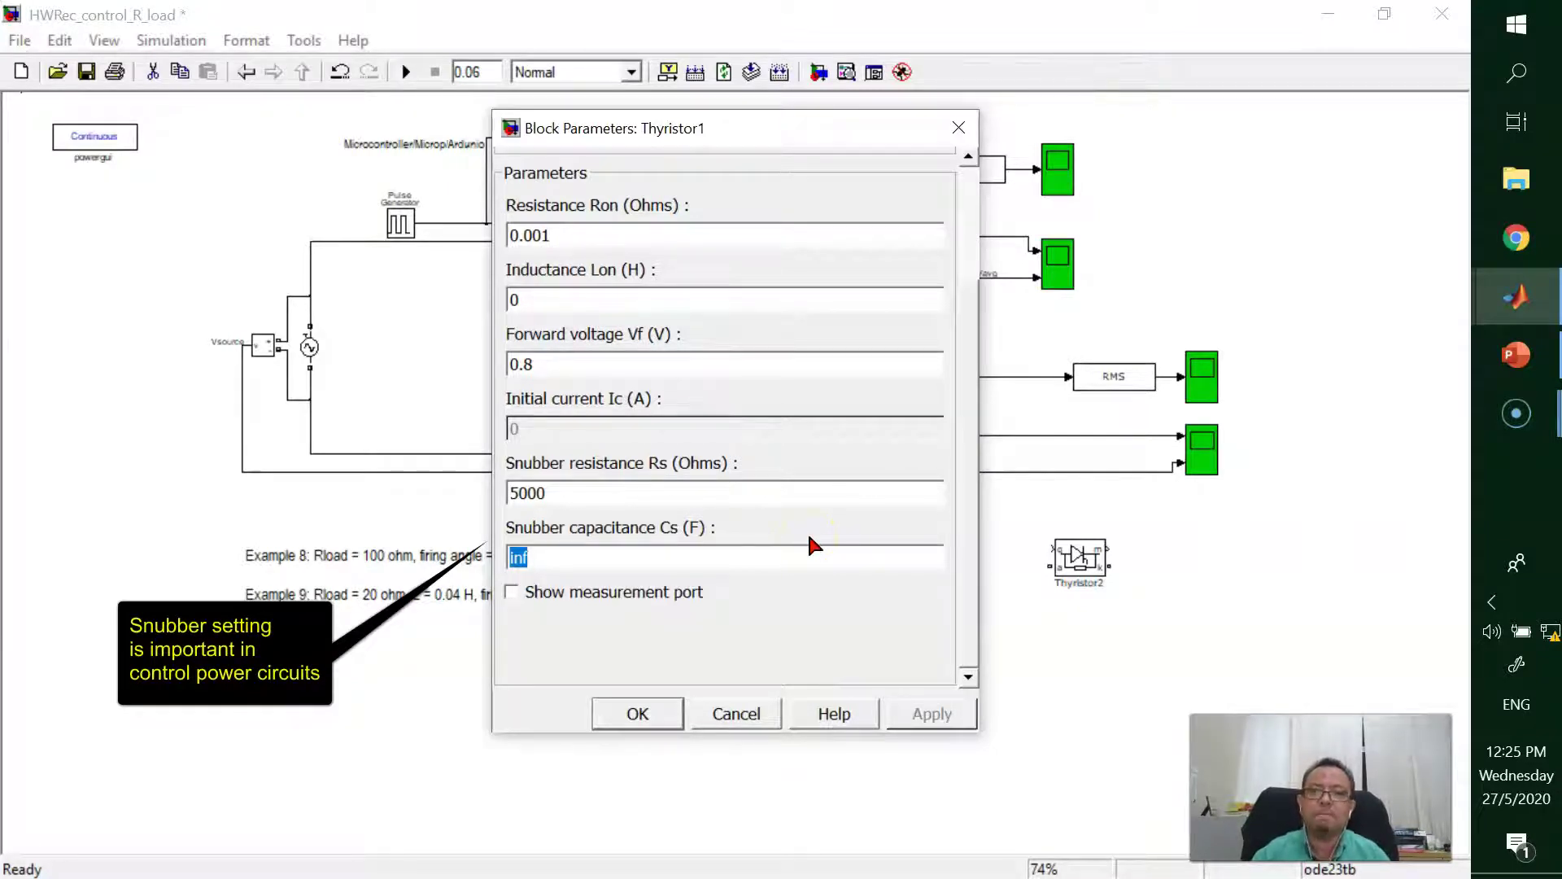
double_click(716, 235)
double_click(682, 363)
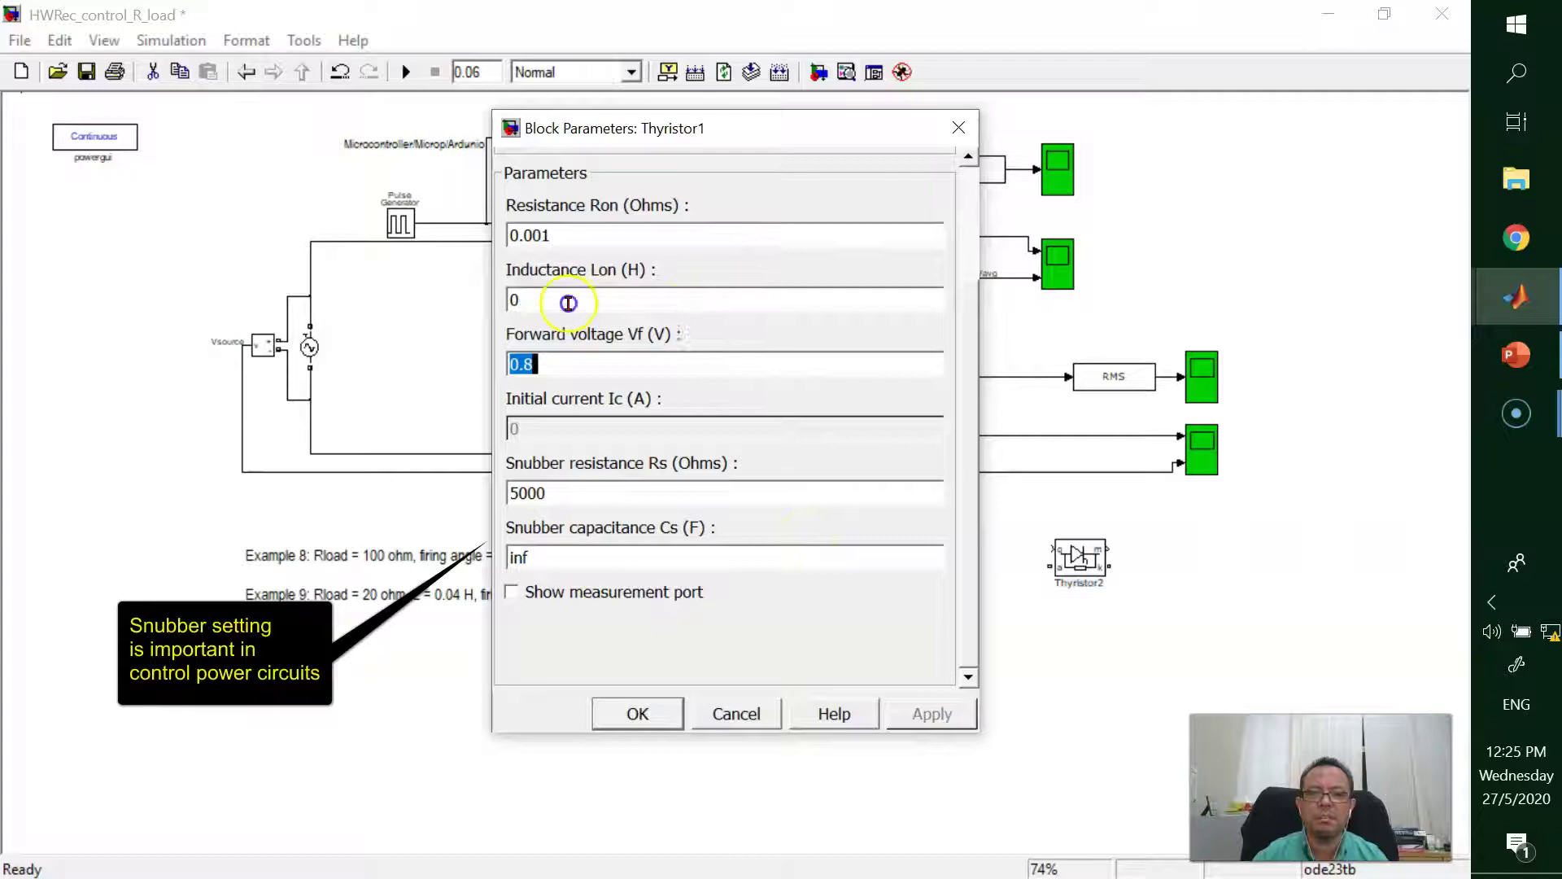
click(638, 713)
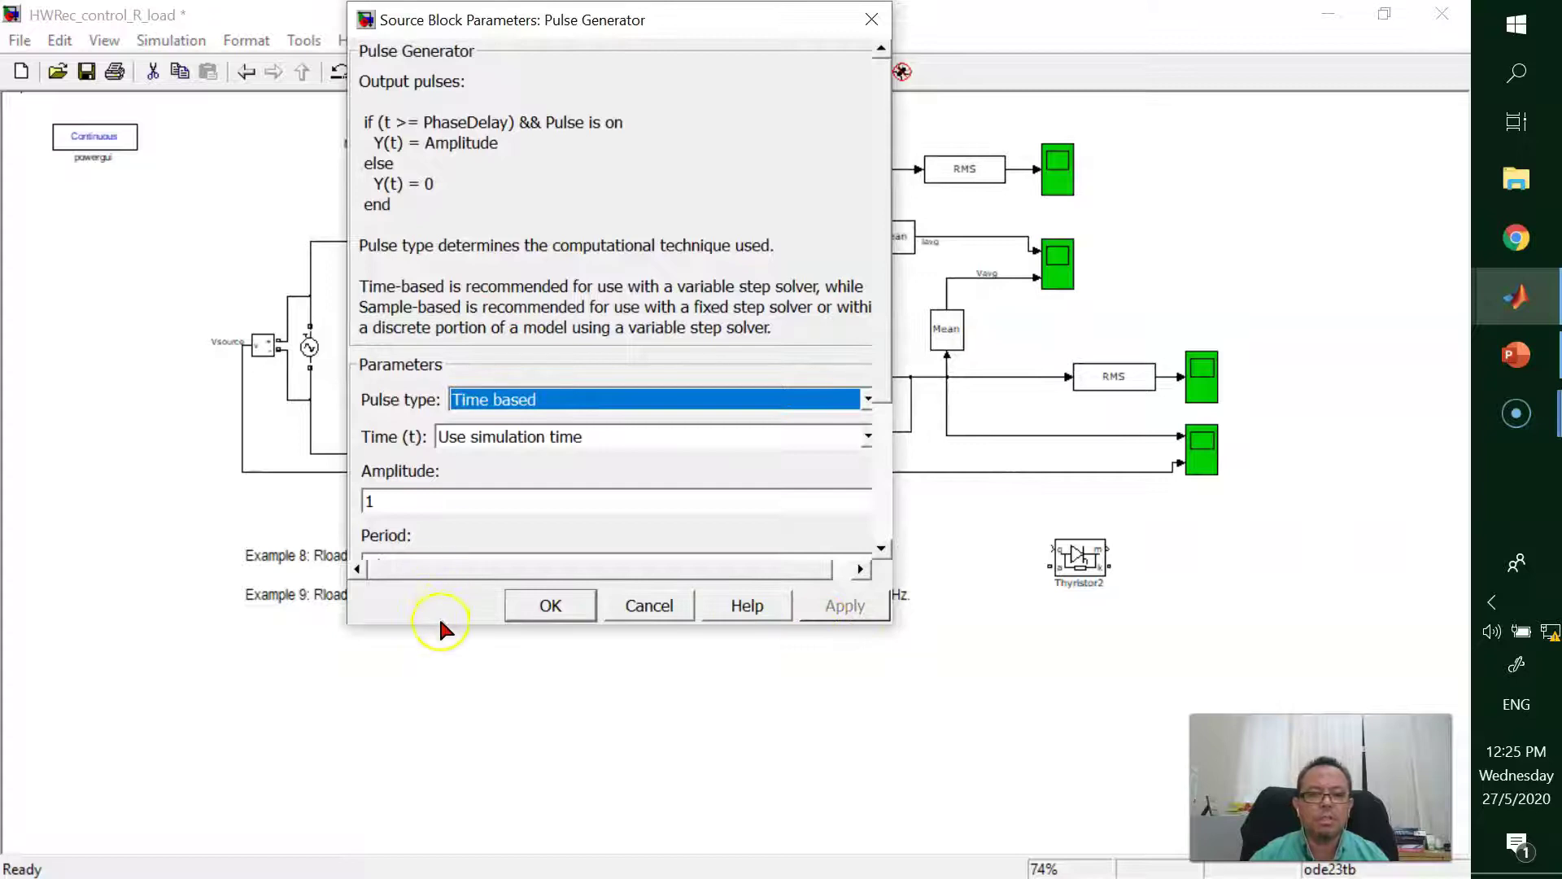
Review the Pulse Generator's pulse type, time source, amplitude, period and pulse width with the full parameter list and circuit both in view.
drag(439, 625, 468, 872)
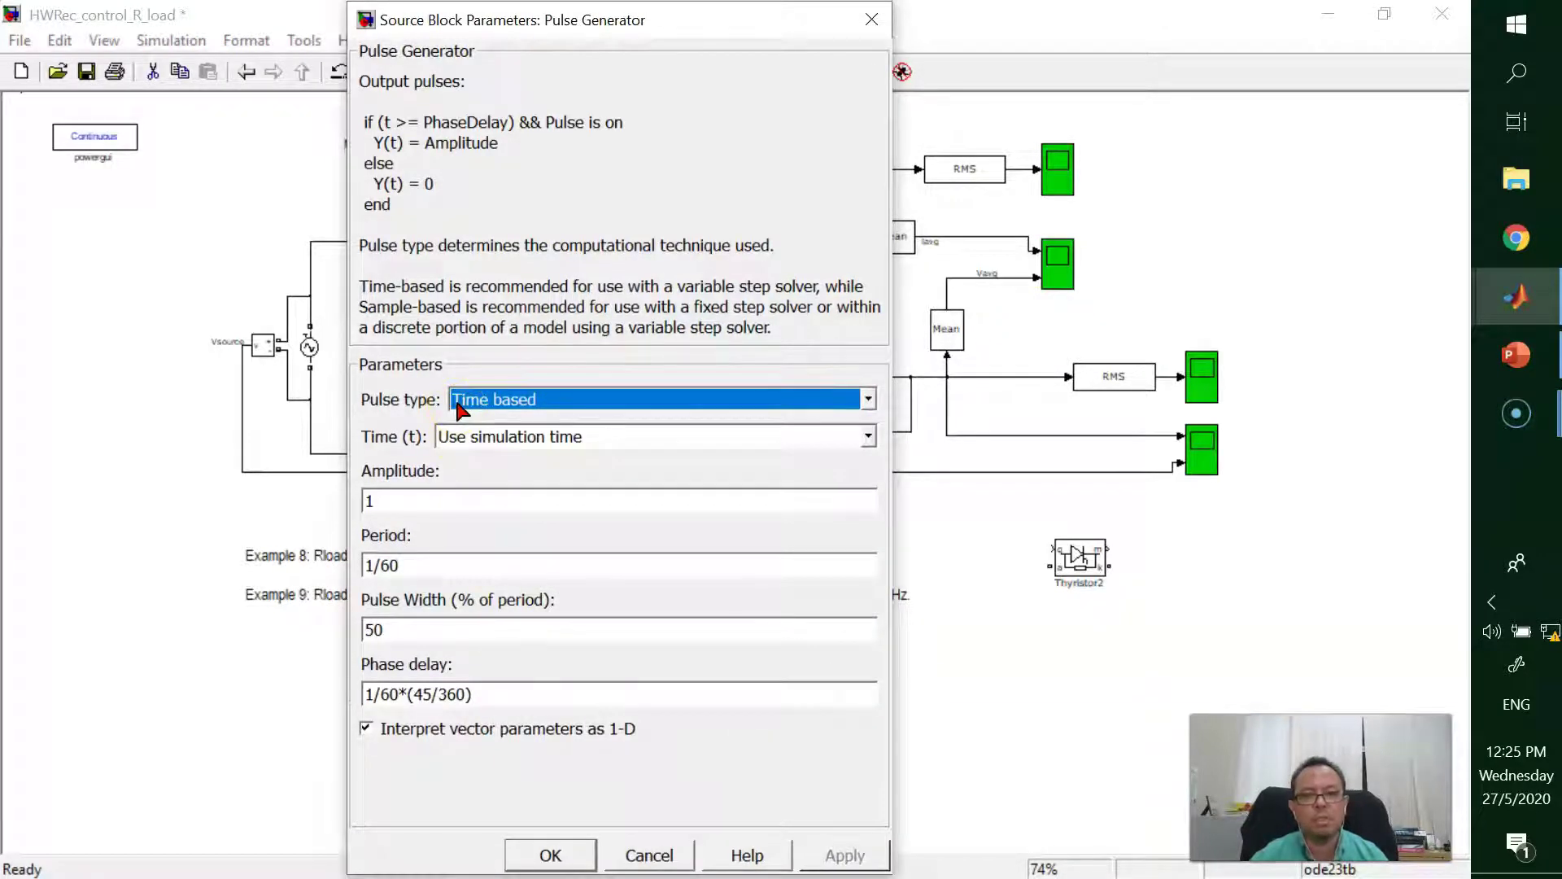
click(462, 438)
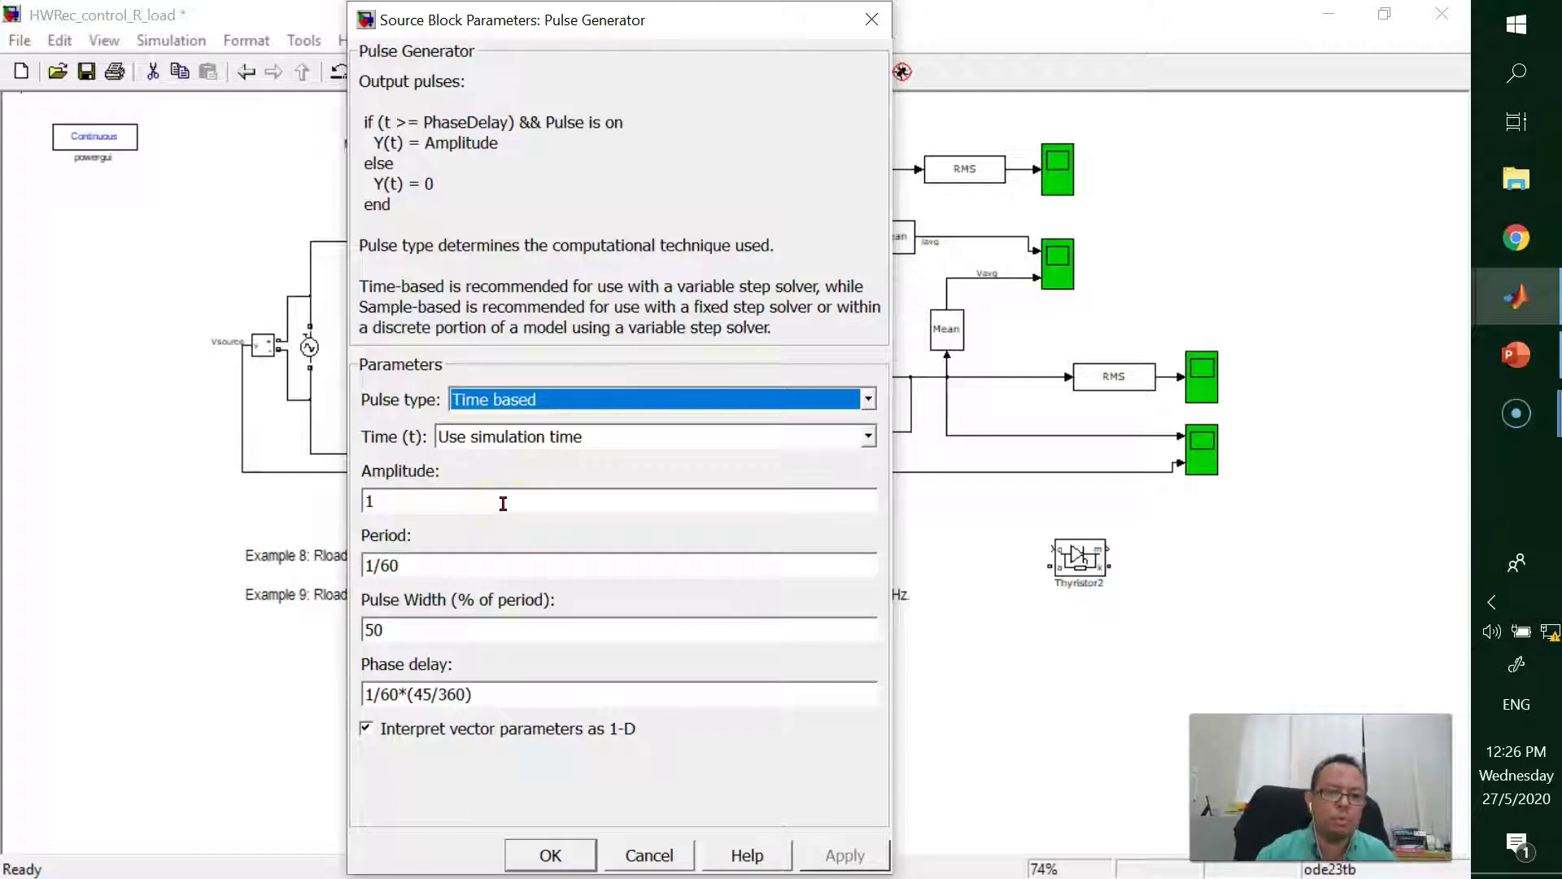
drag(678, 17, 1195, 61)
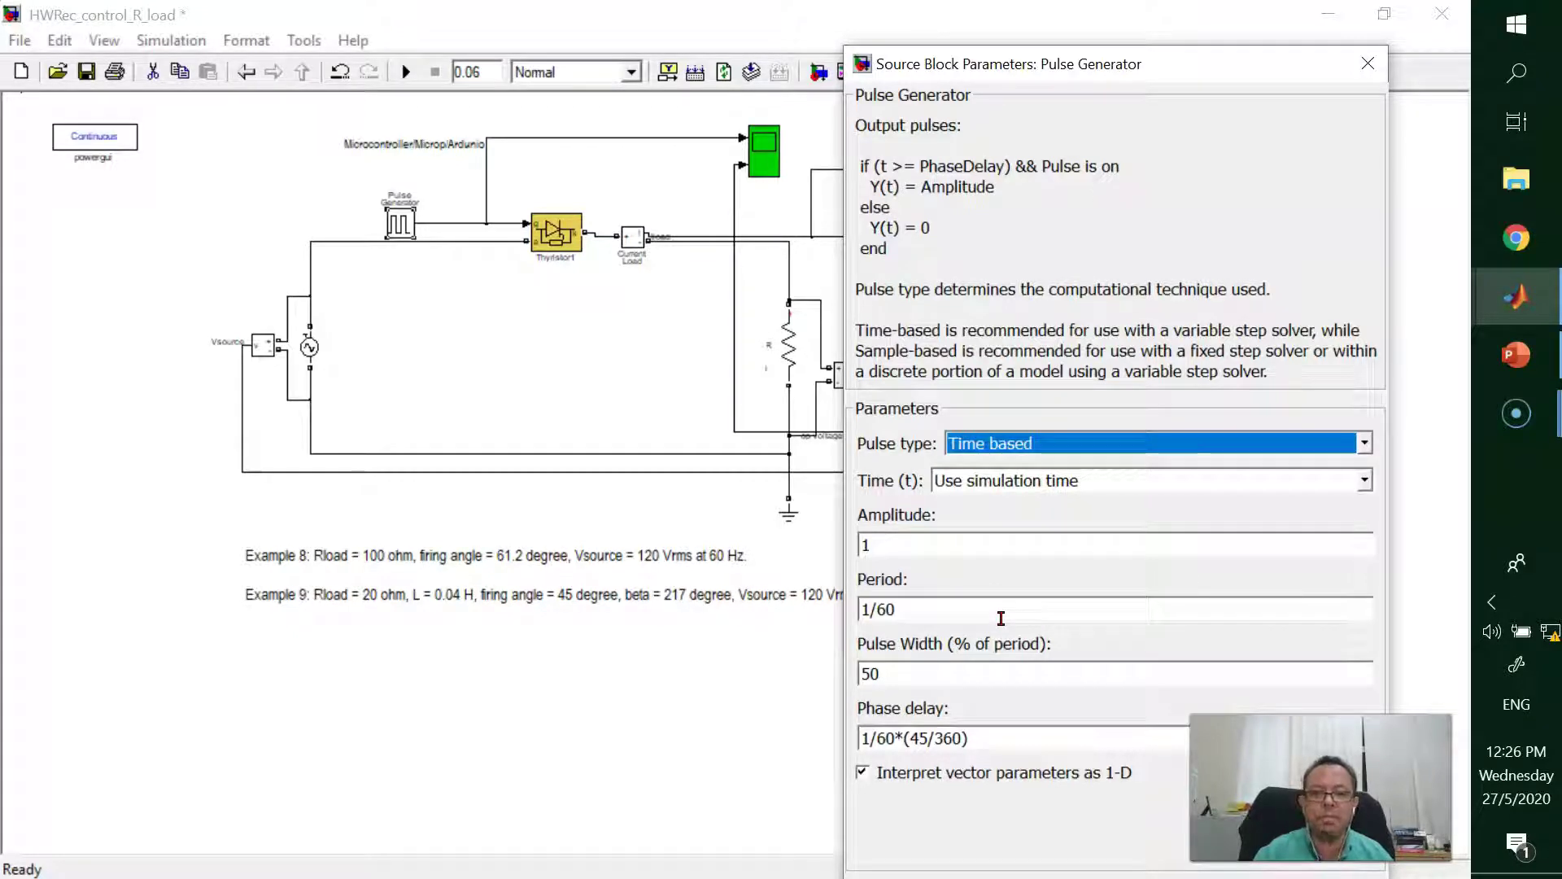
click(998, 662)
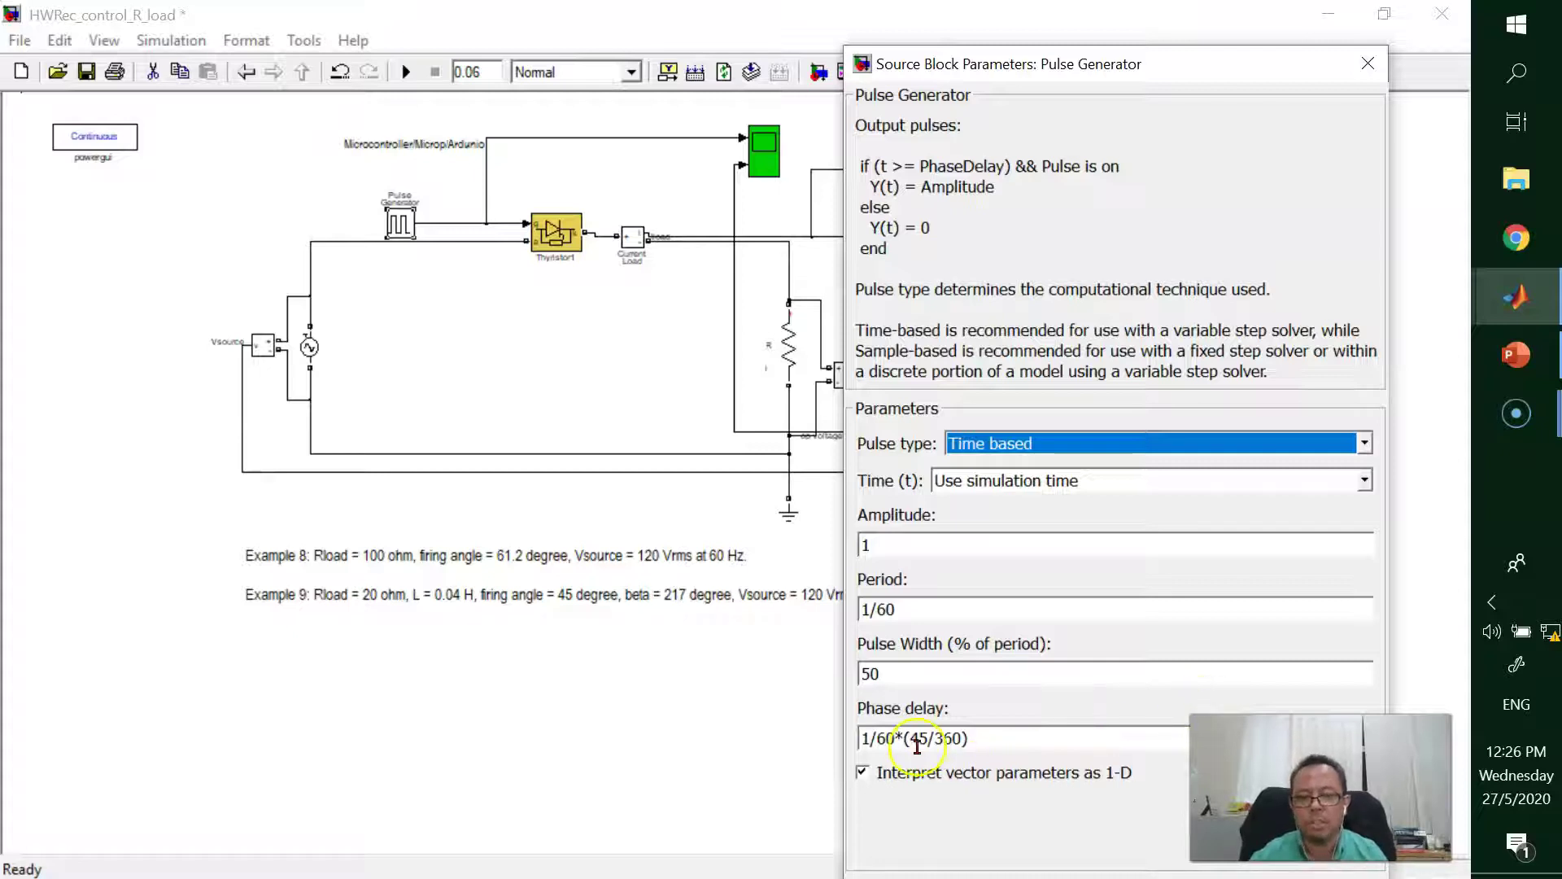
Set the Pulse Generator's phase delay to 1/60*(61.2/360) and accept the block parameters.
drag(968, 737, 861, 737)
key(Left)
key(Right)
key(Right)
key(Right)
key(Right)
key(Right)
key(Right)
key(Delete)
key(Delete)
key(Delete)
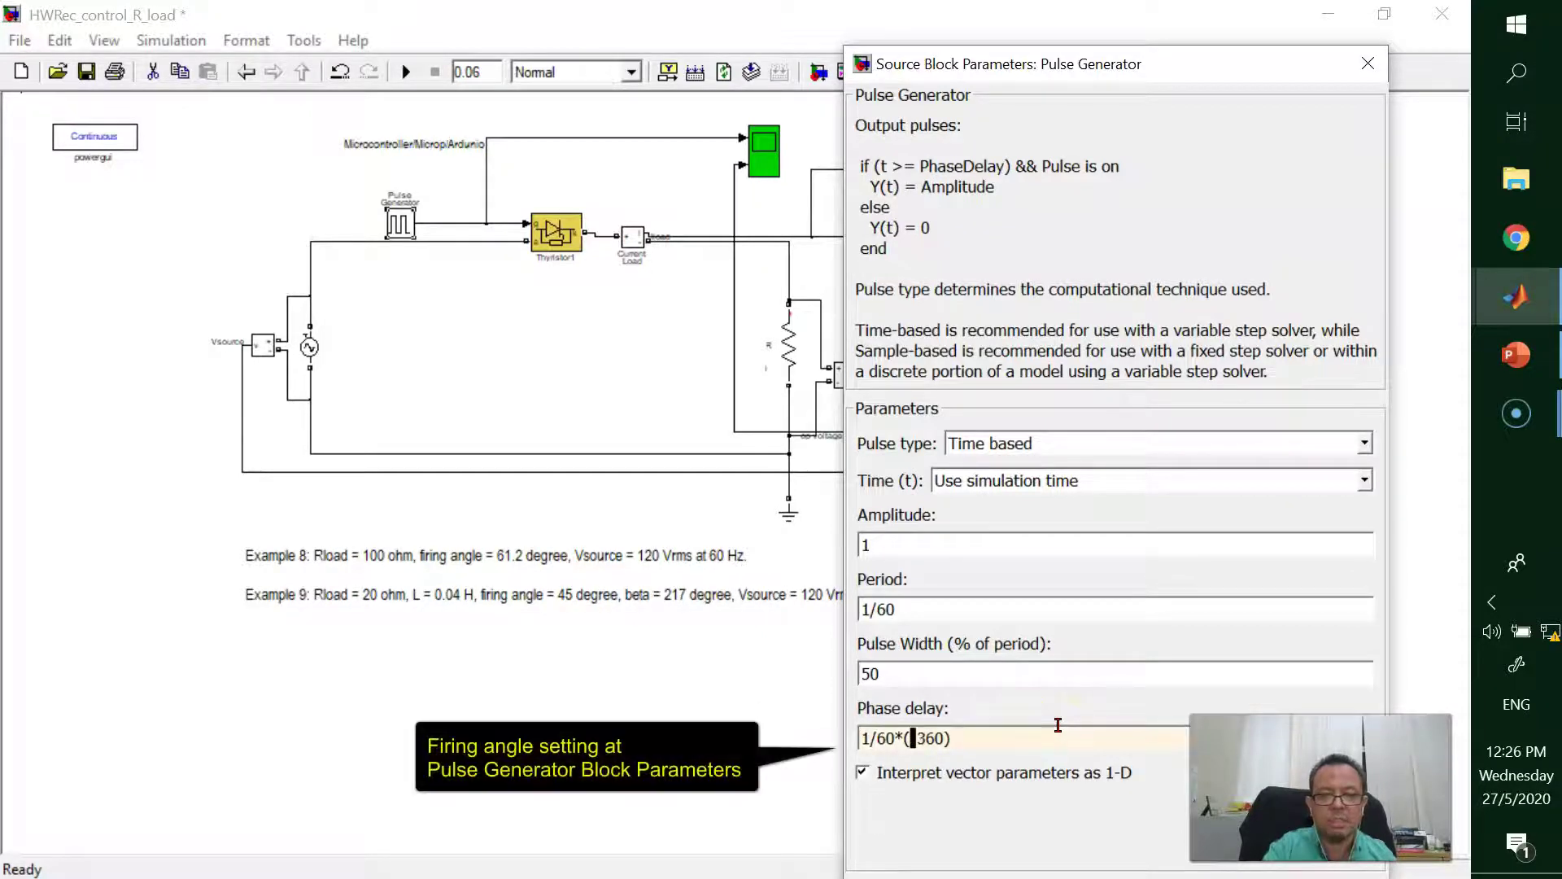
text(61.2/)
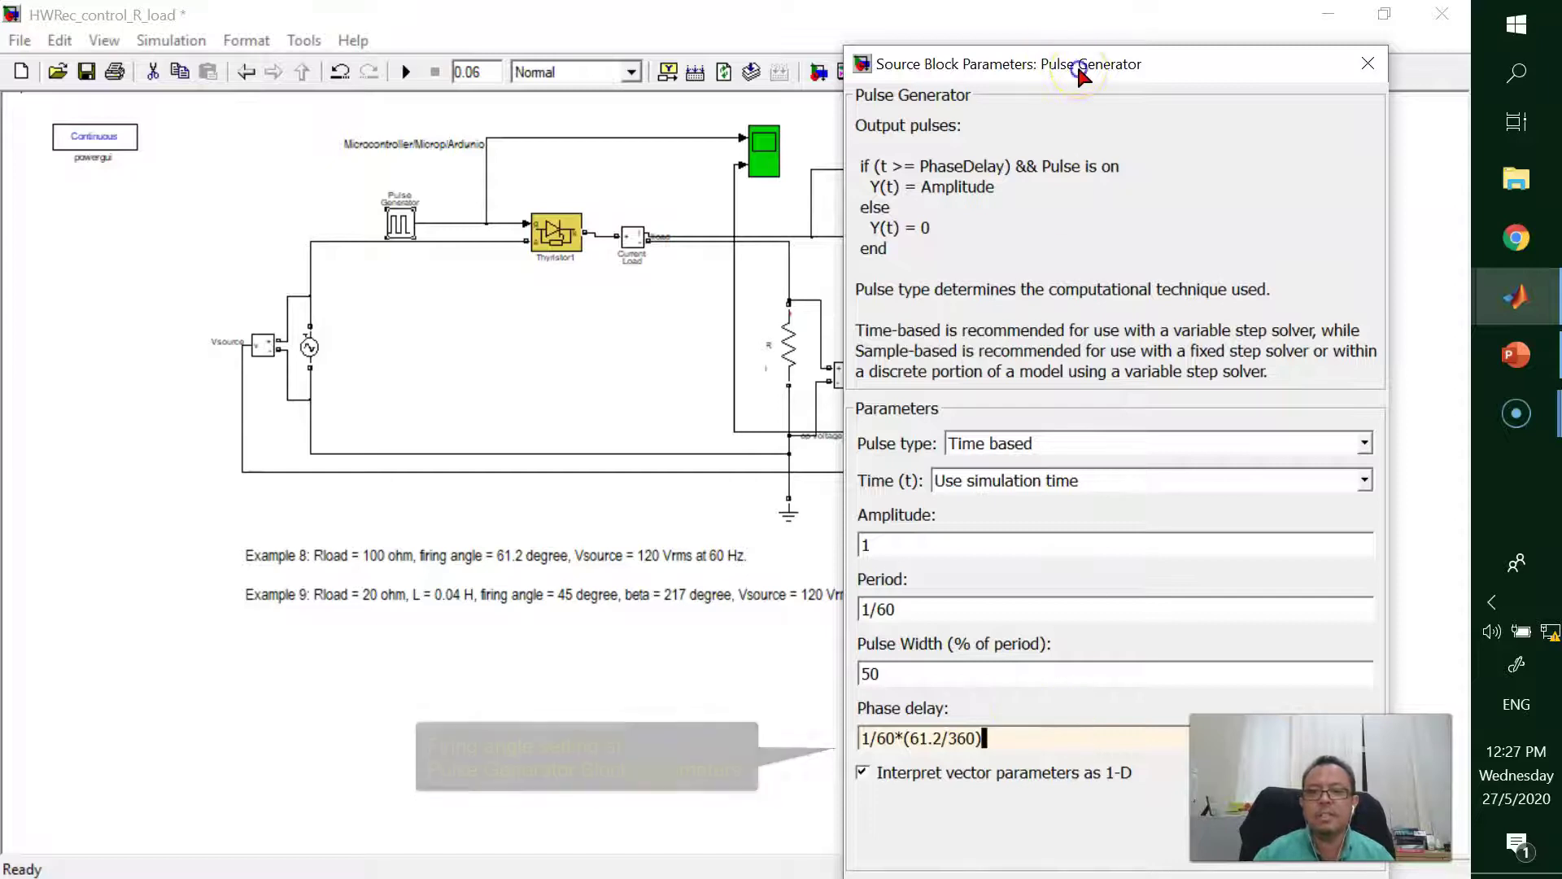
drag(1081, 73, 1029, 29)
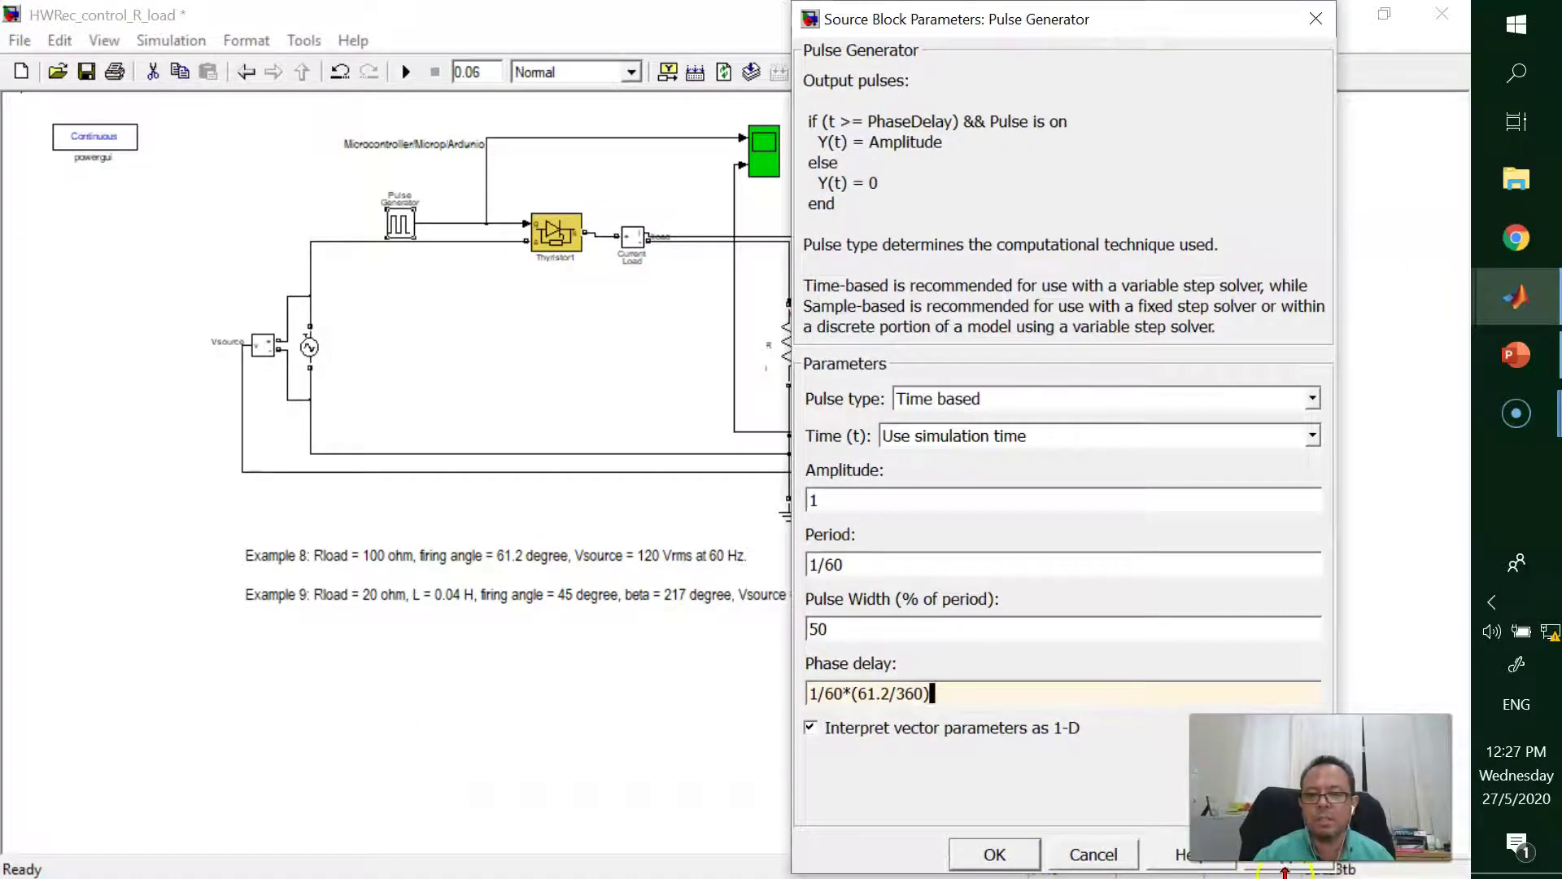
click(994, 854)
click(1151, 726)
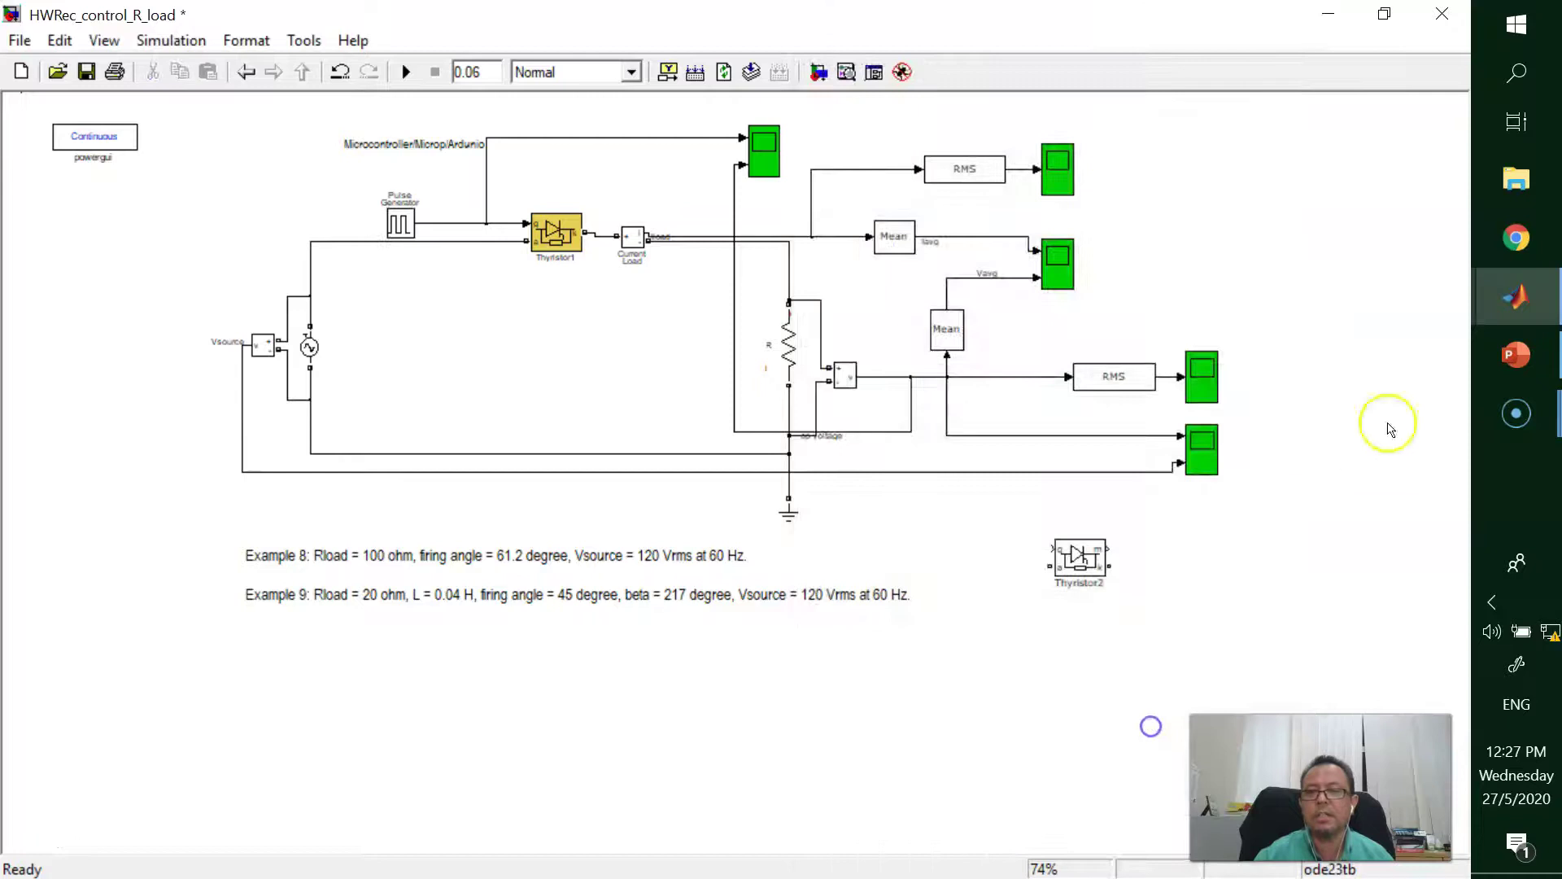
Switch to PowerPoint and handwrite f = 60Hz and T = 1/60 ≈ 0.02 sec in black ink on slide 70.
click(1516, 355)
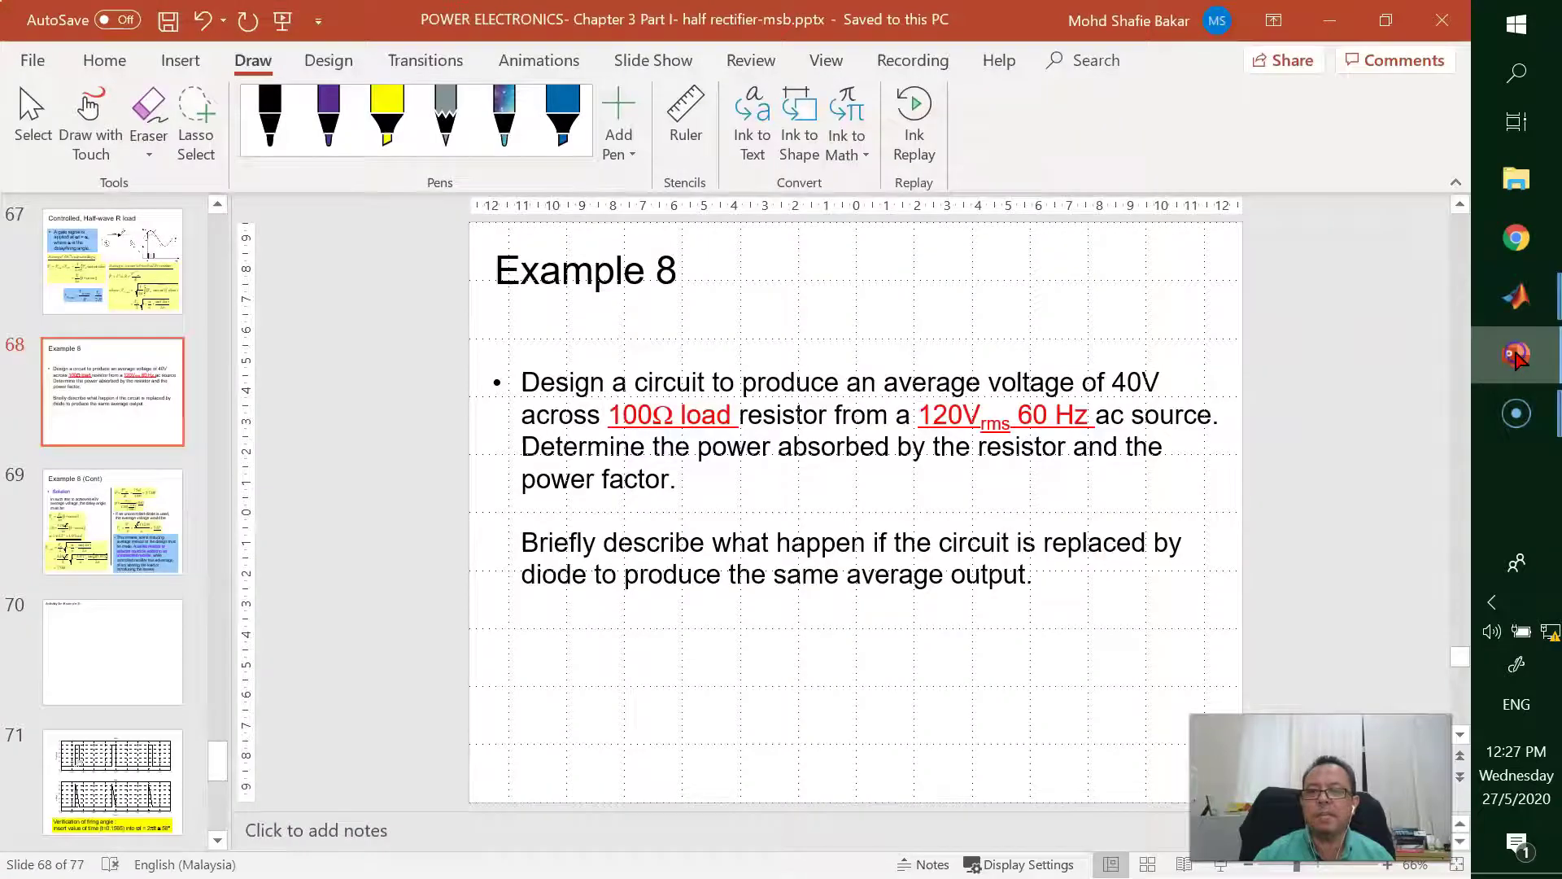
click(150, 636)
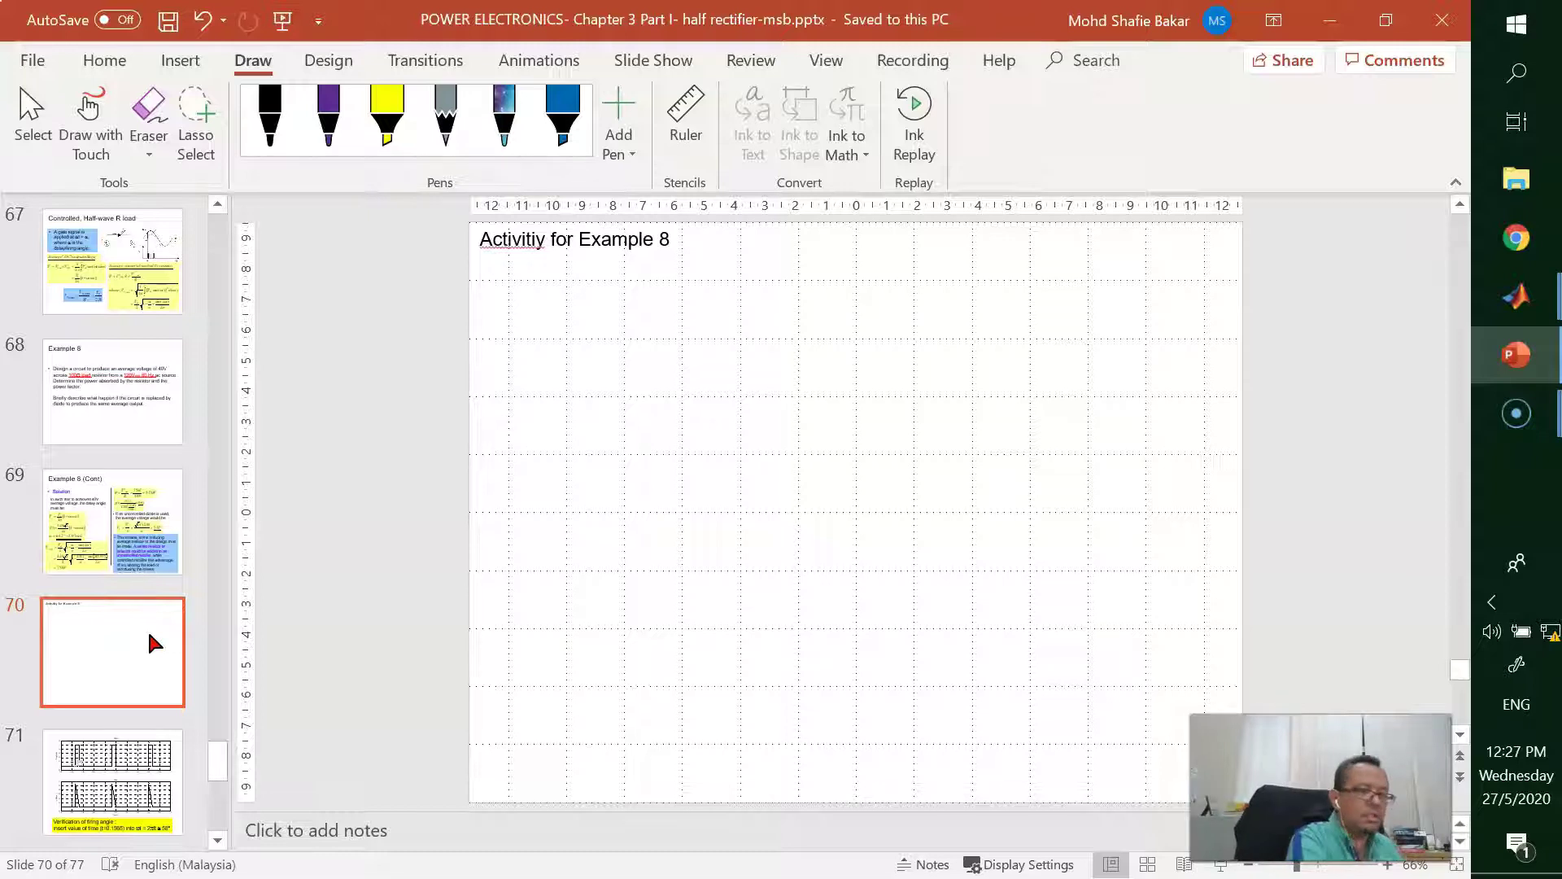
click(269, 118)
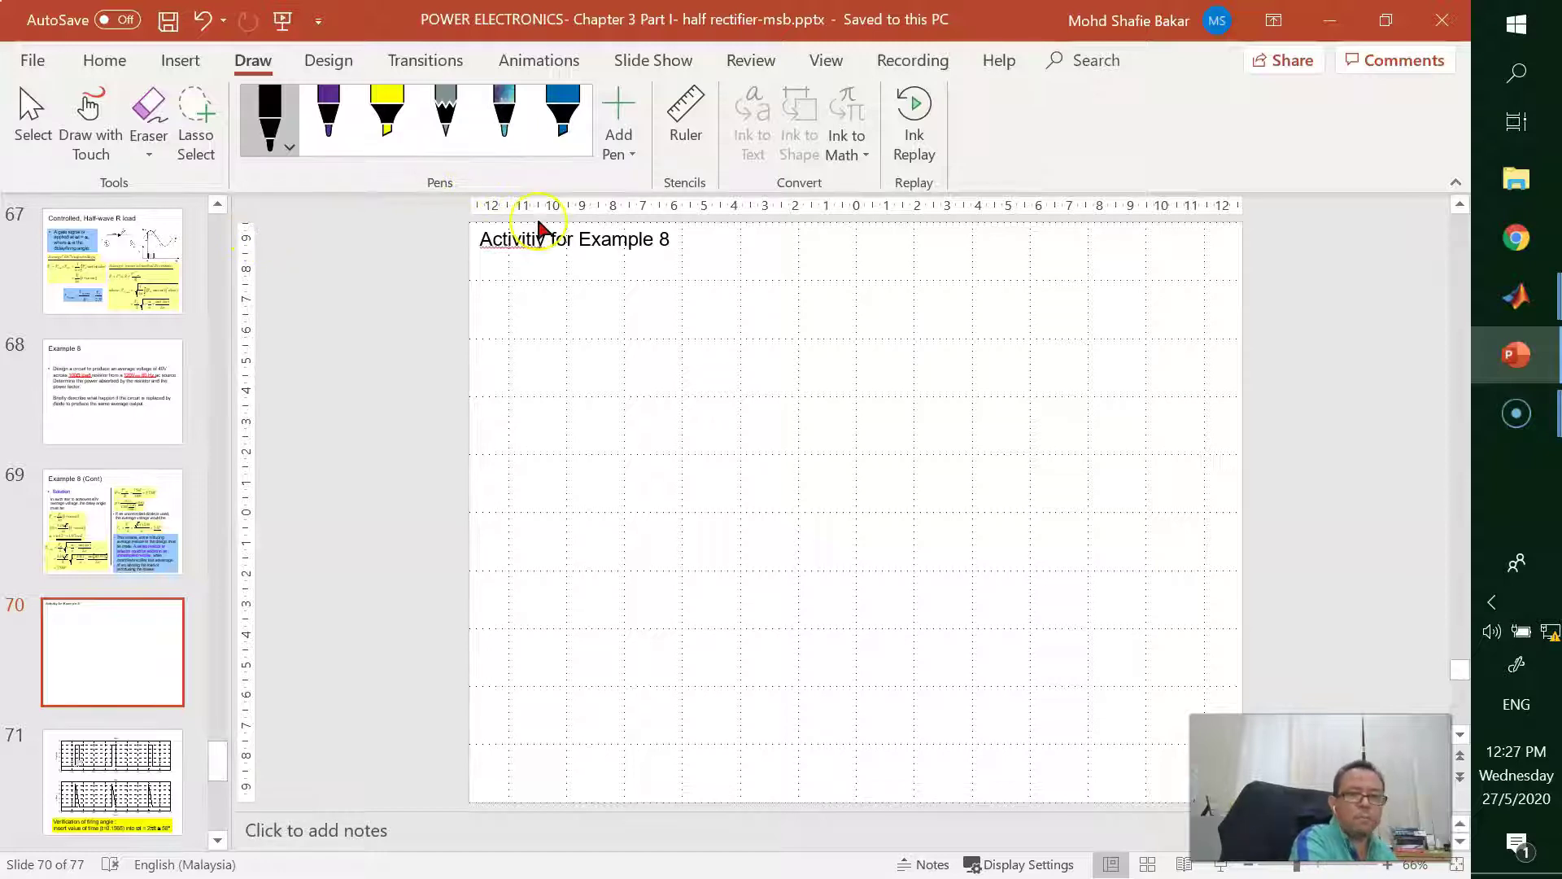
drag(586, 262, 533, 337)
mouse_move(542, 291)
mouse_down()
mouse_move(576, 290)
mouse_move(613, 295)
mouse_move(653, 260)
mouse_move(651, 285)
mouse_move(677, 267)
mouse_move(692, 299)
mouse_up()
mouse_move(724, 262)
mouse_down()
mouse_move(714, 294)
mouse_move(727, 266)
mouse_up()
drag(527, 368, 523, 375)
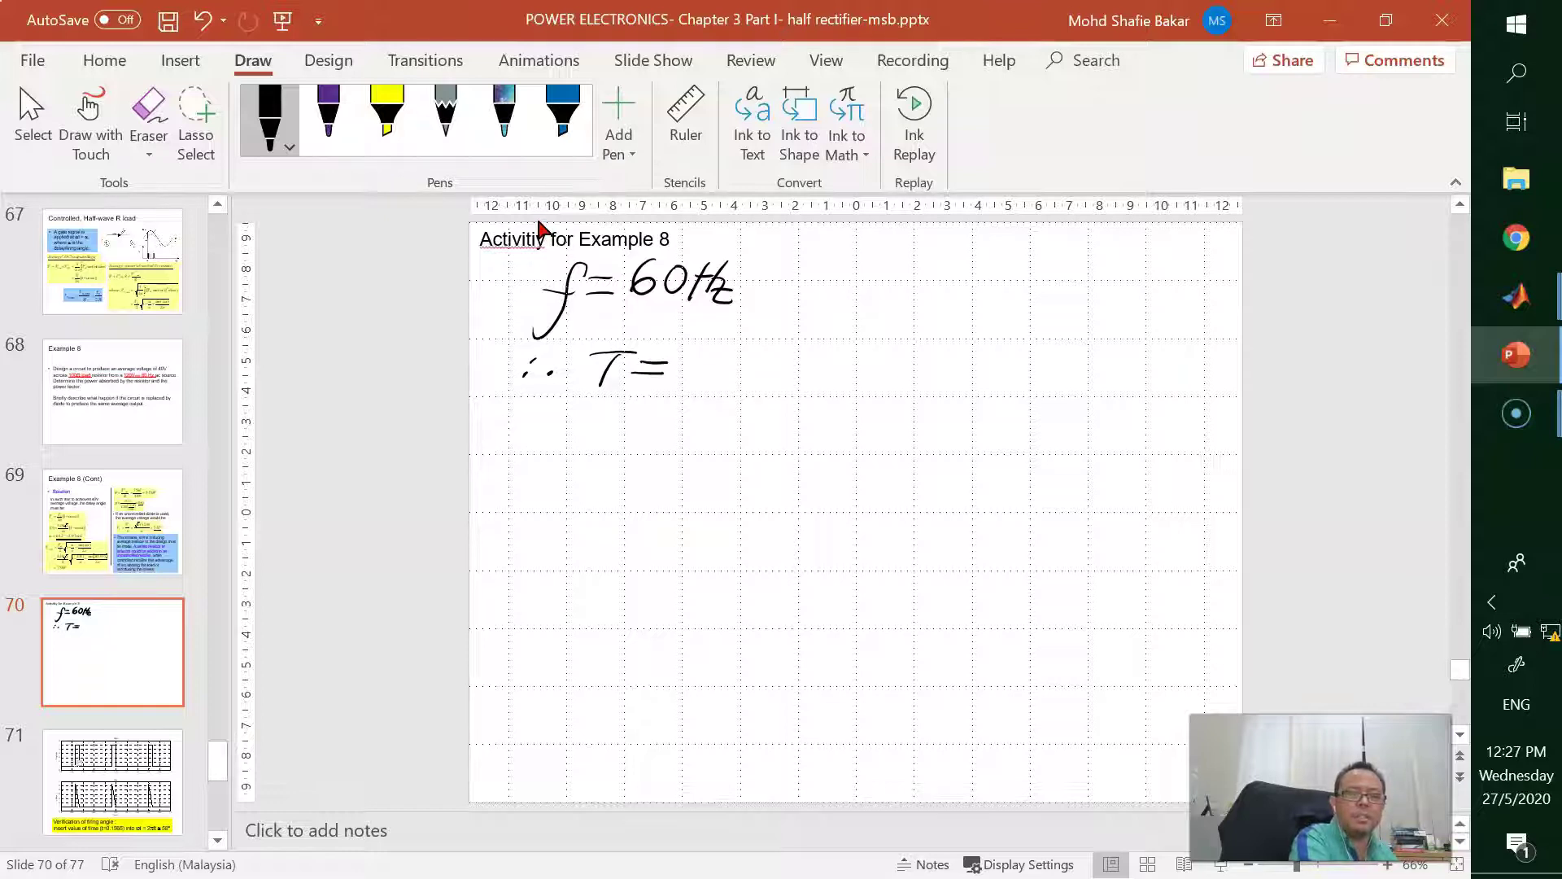
mouse_move(737, 339)
mouse_down()
mouse_move(720, 374)
mouse_move(744, 372)
mouse_move(672, 417)
mouse_move(720, 402)
mouse_up()
mouse_move(795, 366)
mouse_down()
mouse_move(848, 382)
mouse_move(864, 362)
mouse_move(885, 372)
mouse_up()
mouse_move(927, 359)
mouse_down()
mouse_move(953, 379)
mouse_move(1036, 380)
mouse_up()
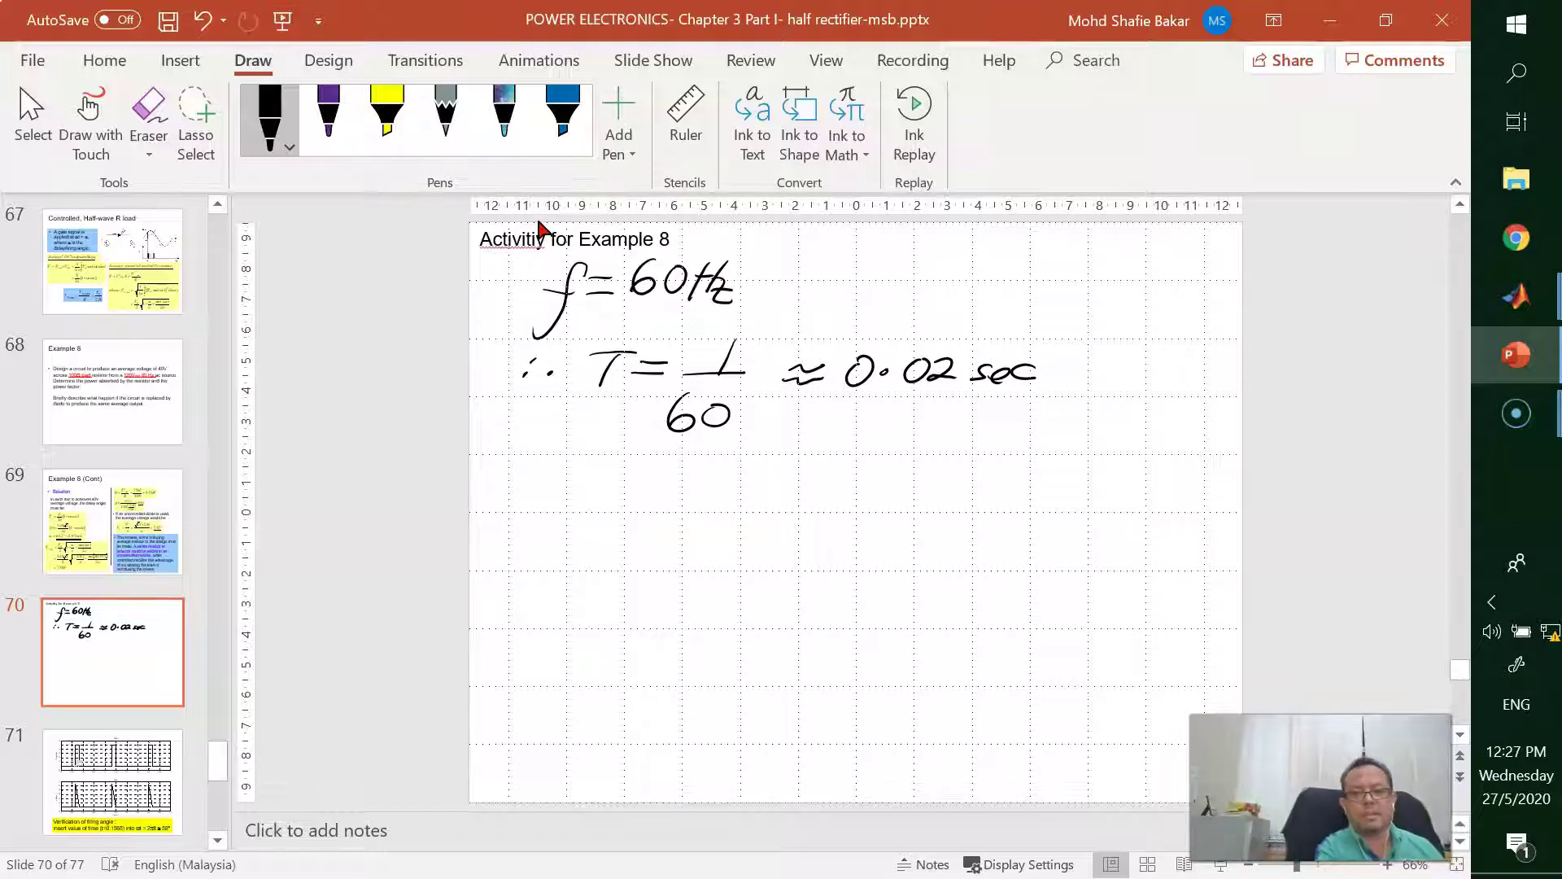
Sketch one sine-wave period on axes below the equations, labelling the time axis t and the period's end 0.02 sec.
mouse_move(544, 506)
mouse_down()
mouse_move(572, 478)
mouse_move(571, 594)
mouse_up()
drag(574, 538, 830, 532)
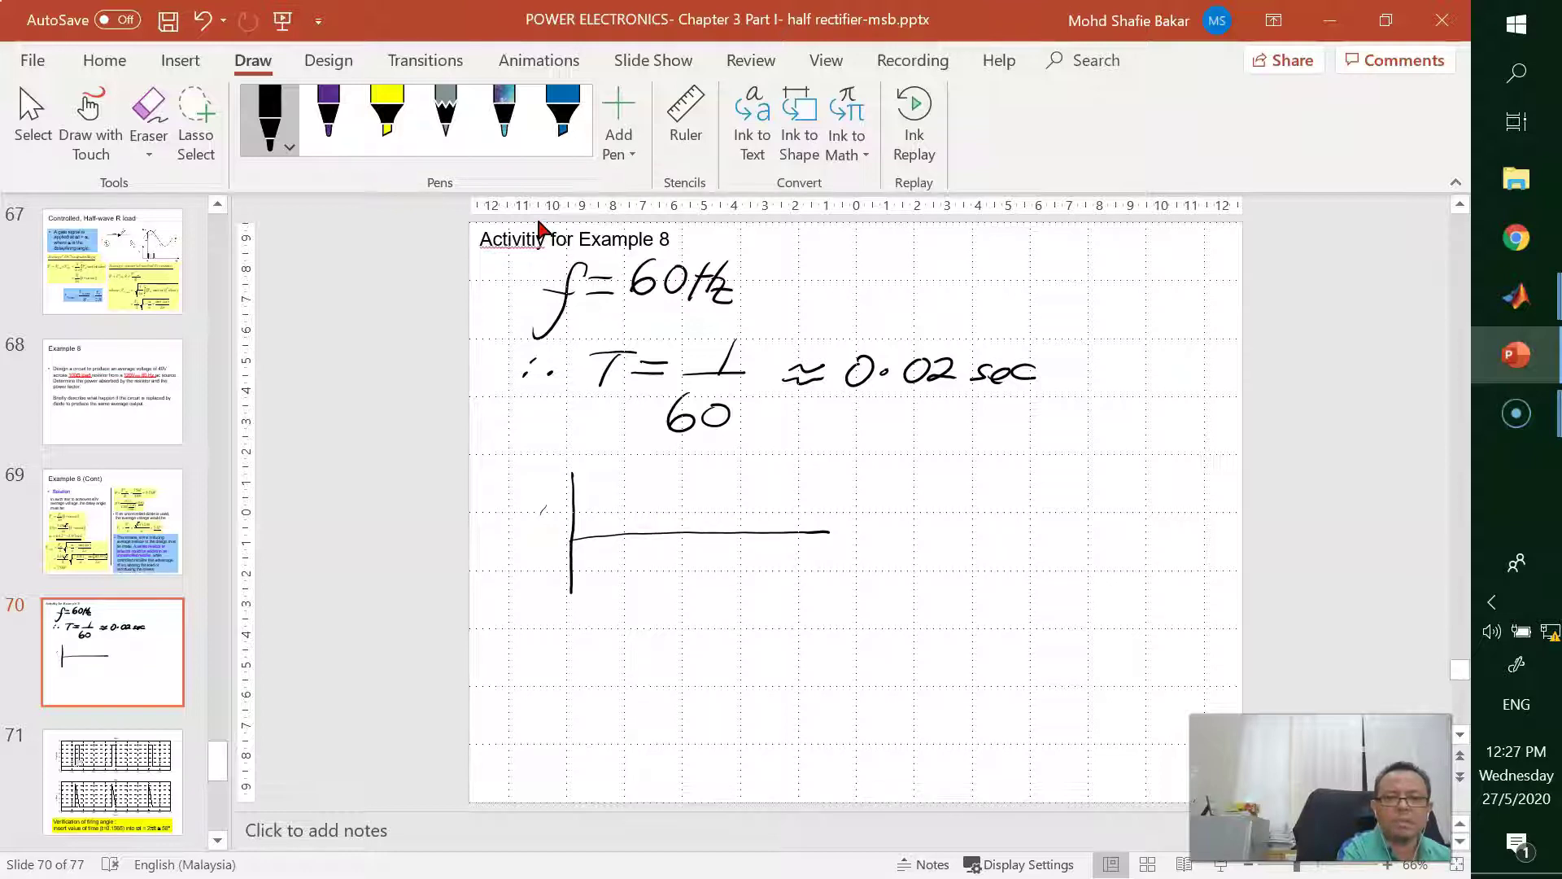
mouse_move(624, 500)
mouse_down()
mouse_move(666, 502)
mouse_move(745, 583)
mouse_move(820, 557)
mouse_up()
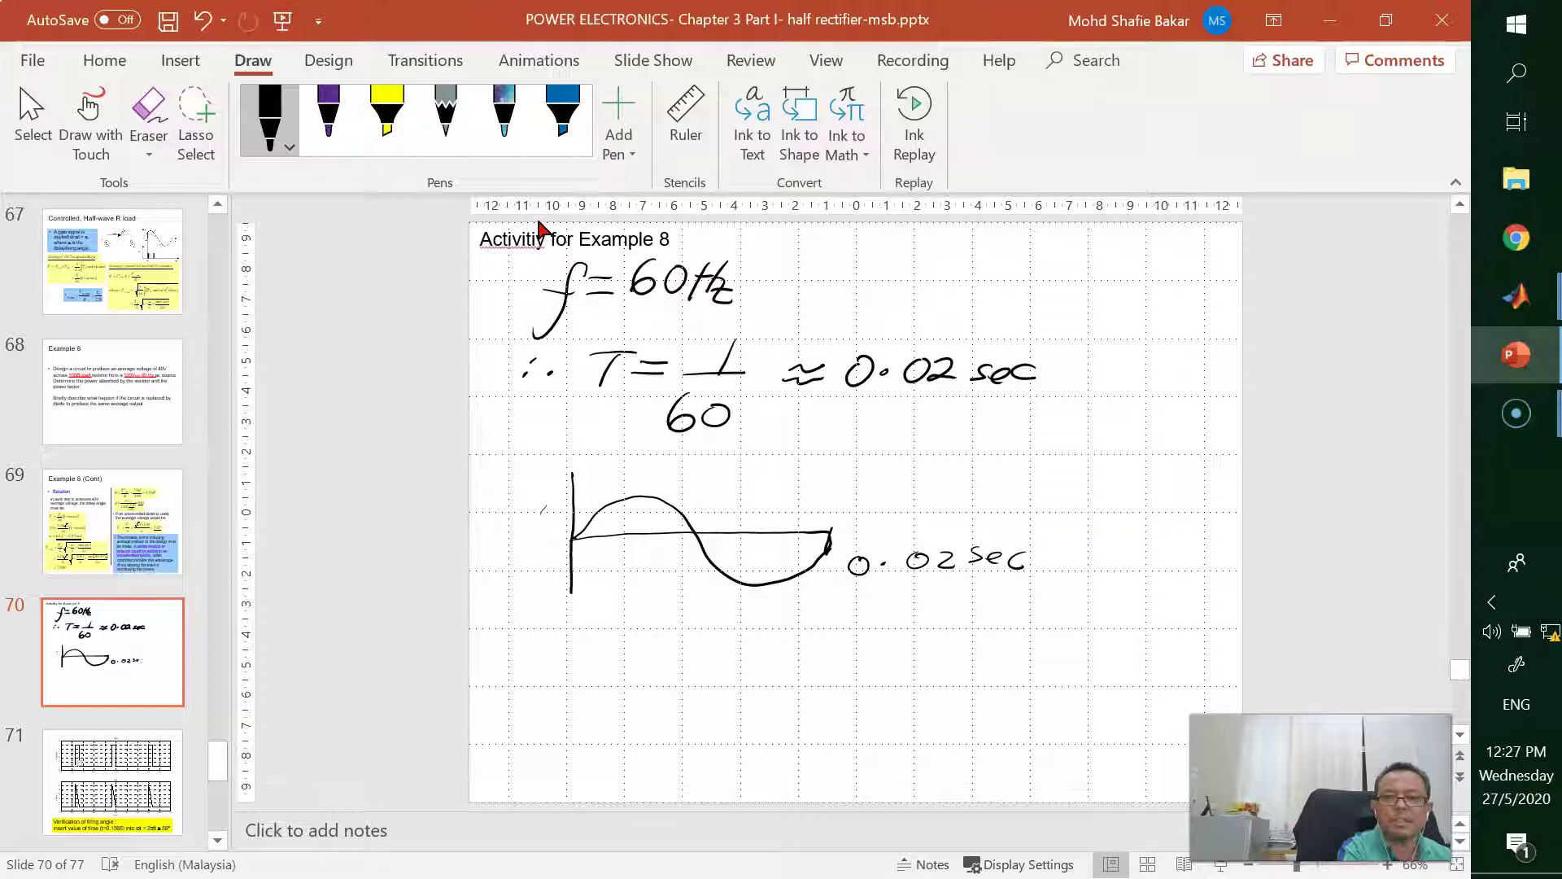
drag(851, 524, 859, 524)
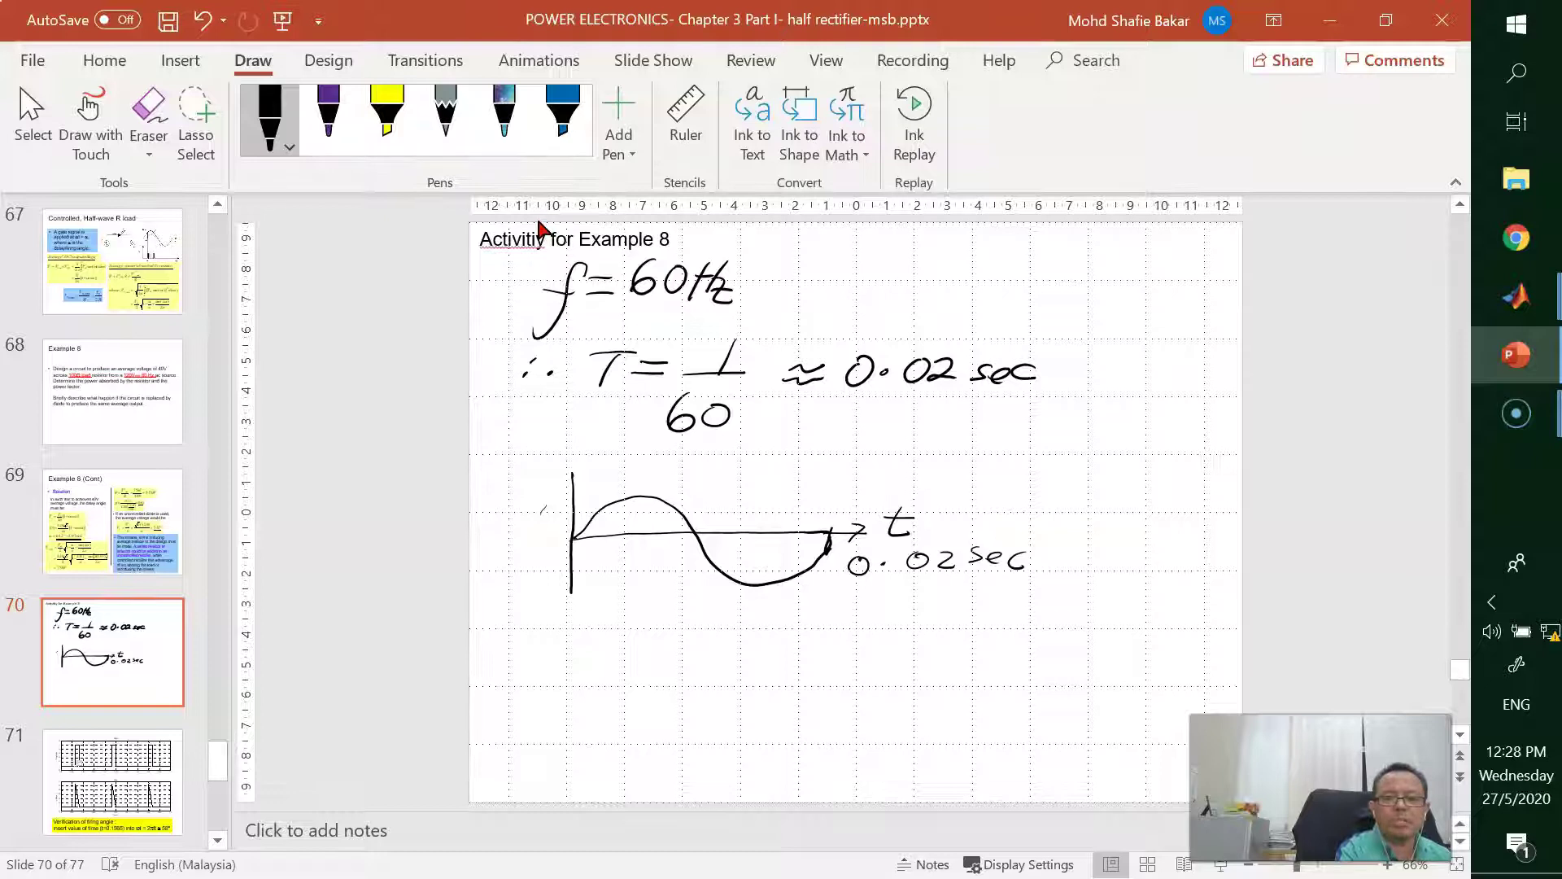
Handwrite the expression ∴ 61.2°/360° × 0.02 below the waveform and circle it.
drag(483, 677, 493, 674)
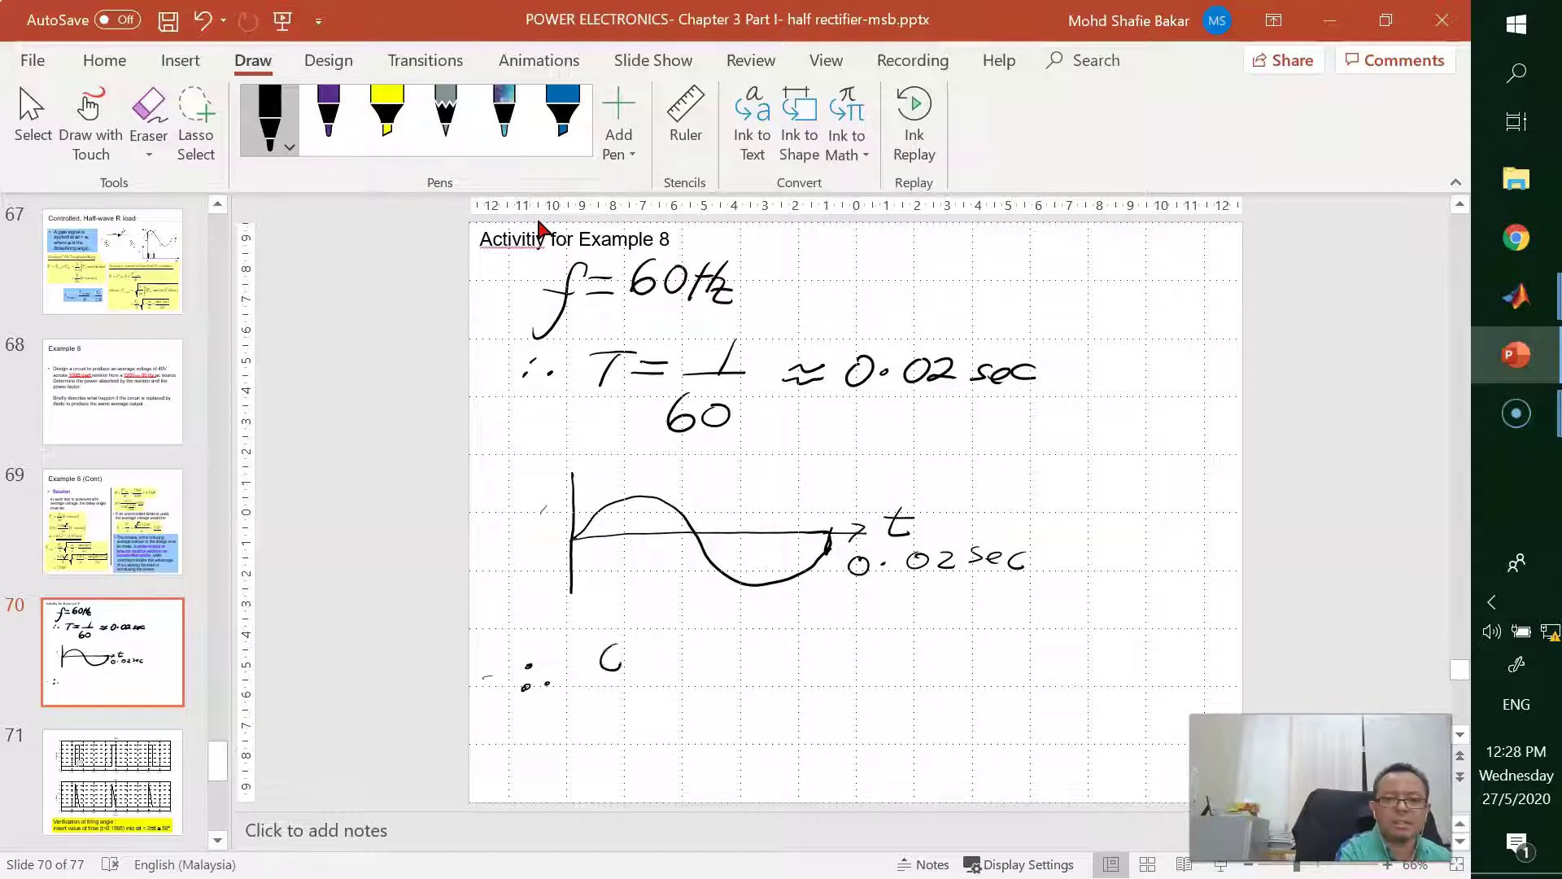
mouse_move(583, 692)
mouse_down()
mouse_move(683, 669)
mouse_move(598, 707)
mouse_move(602, 732)
mouse_move(692, 698)
mouse_up()
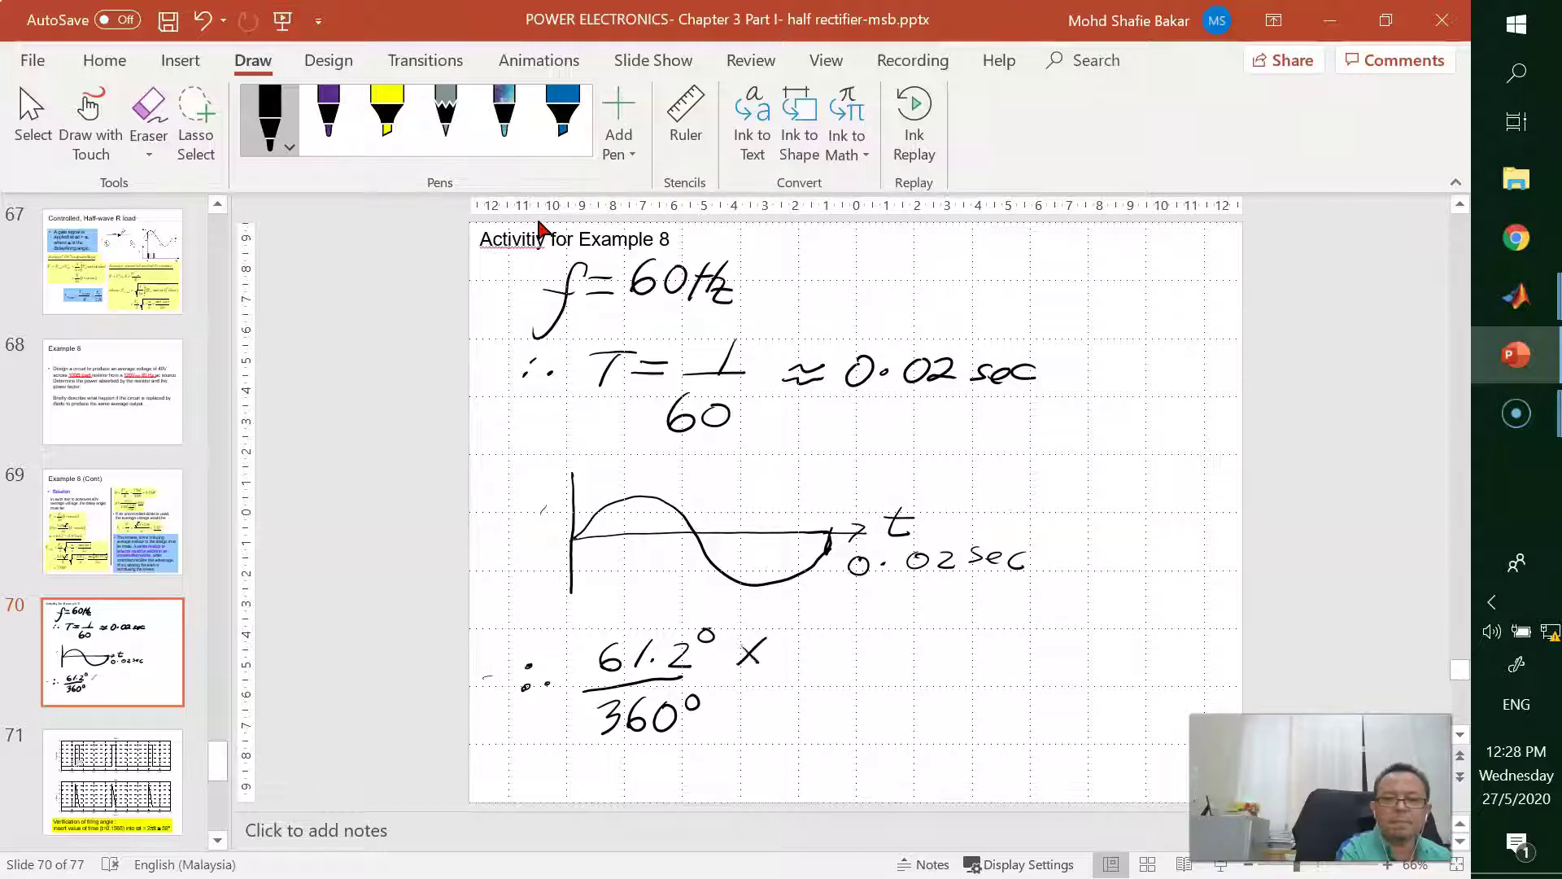
drag(861, 643, 858, 645)
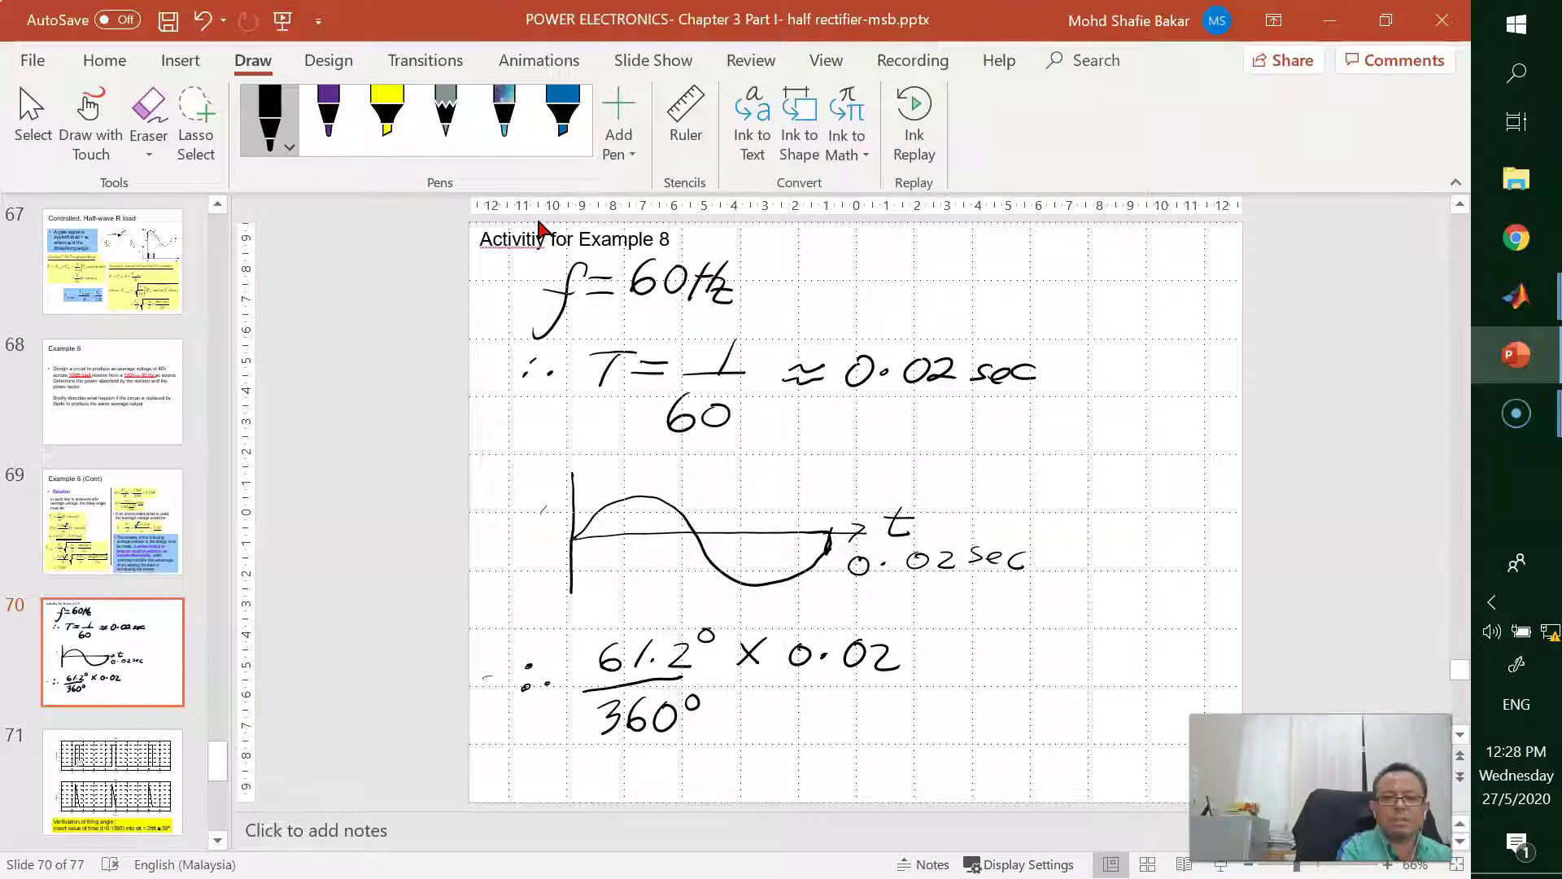
mouse_move(569, 595)
mouse_down()
mouse_move(791, 600)
mouse_move(917, 639)
mouse_move(905, 688)
mouse_move(846, 719)
mouse_move(659, 763)
mouse_move(578, 764)
mouse_move(516, 715)
mouse_move(519, 639)
mouse_move(573, 607)
mouse_up()
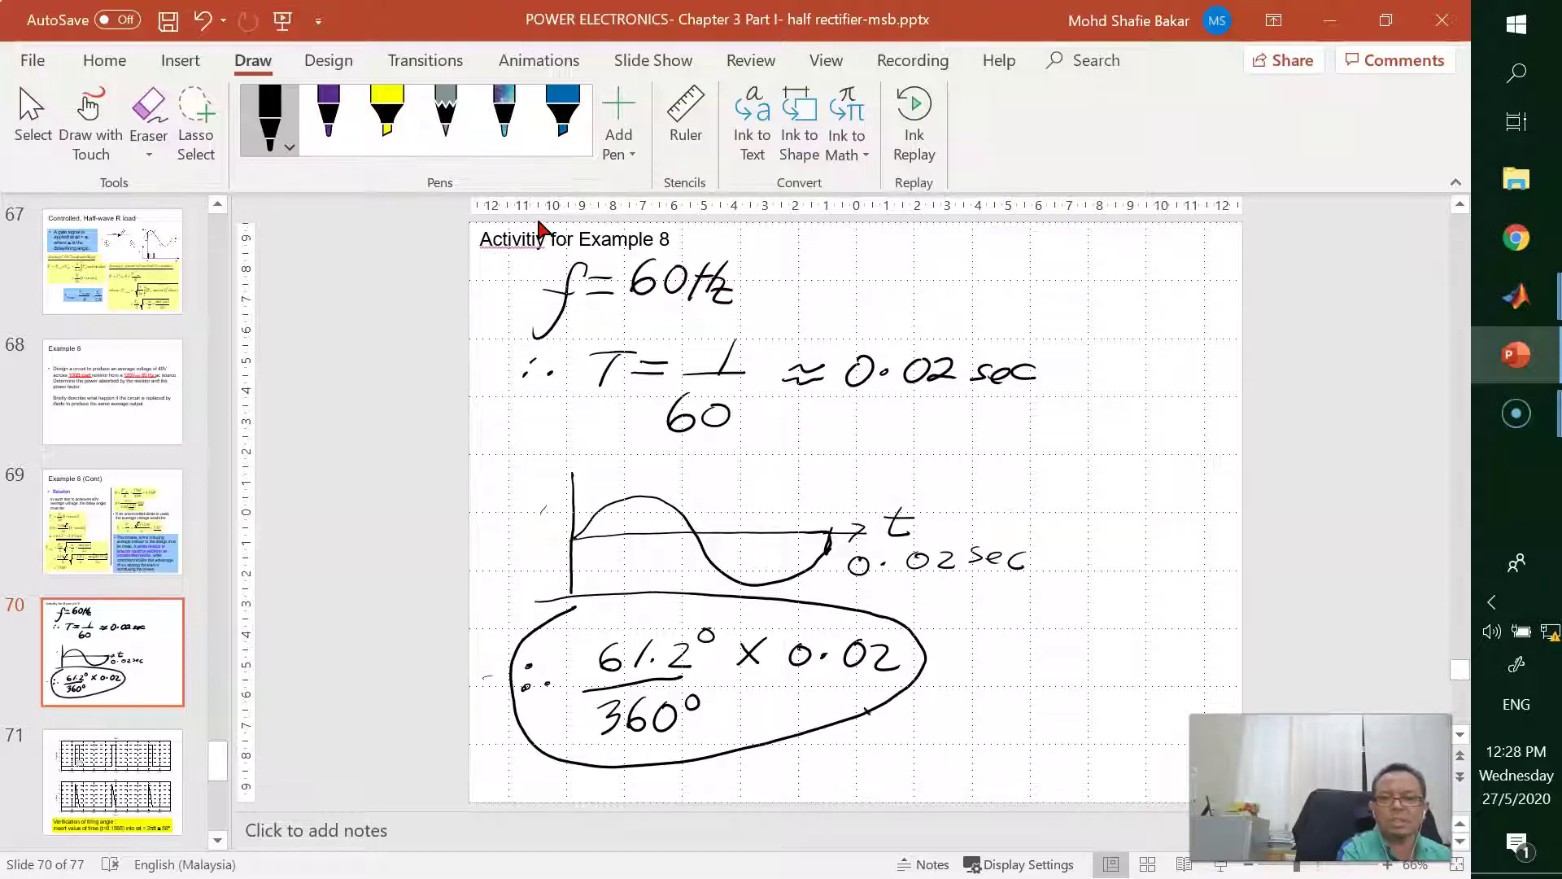
Annotate the circled expression with an arrow to "phase delay" and the note "firing angle" beneath it.
mouse_move(914, 720)
mouse_down()
mouse_move(900, 747)
mouse_move(944, 742)
mouse_up()
drag(1014, 706, 1022, 724)
mouse_move(1038, 715)
mouse_down()
mouse_move(1092, 719)
mouse_move(1105, 687)
mouse_move(1116, 718)
mouse_up()
mouse_move(1118, 717)
mouse_down()
mouse_move(1143, 684)
mouse_move(1194, 703)
mouse_move(1164, 747)
mouse_up()
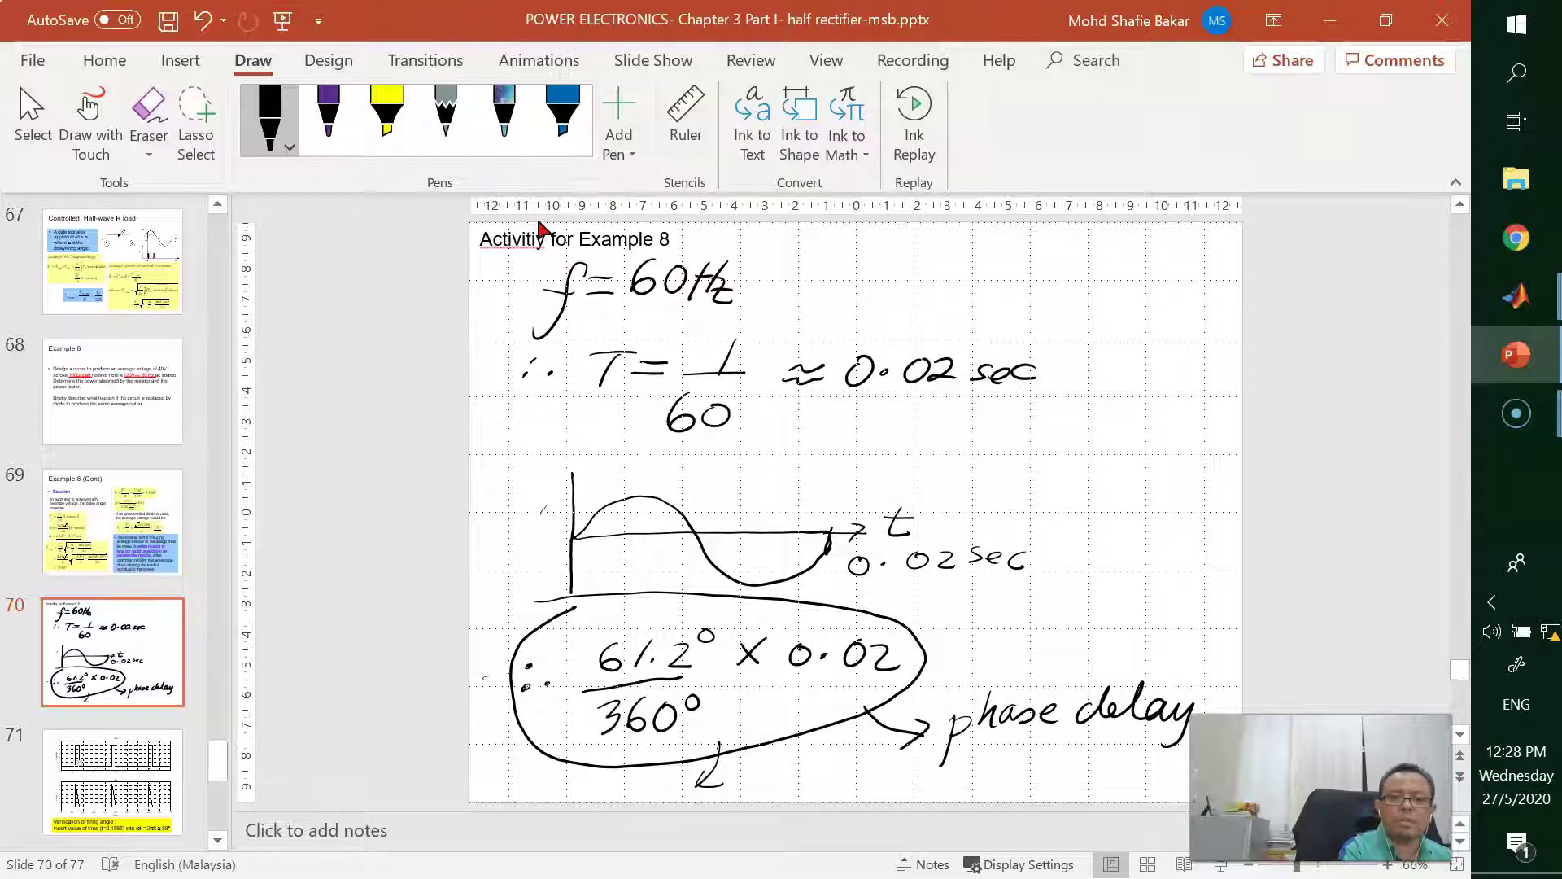
mouse_move(545, 760)
mouse_down()
mouse_move(562, 790)
mouse_move(621, 764)
mouse_up()
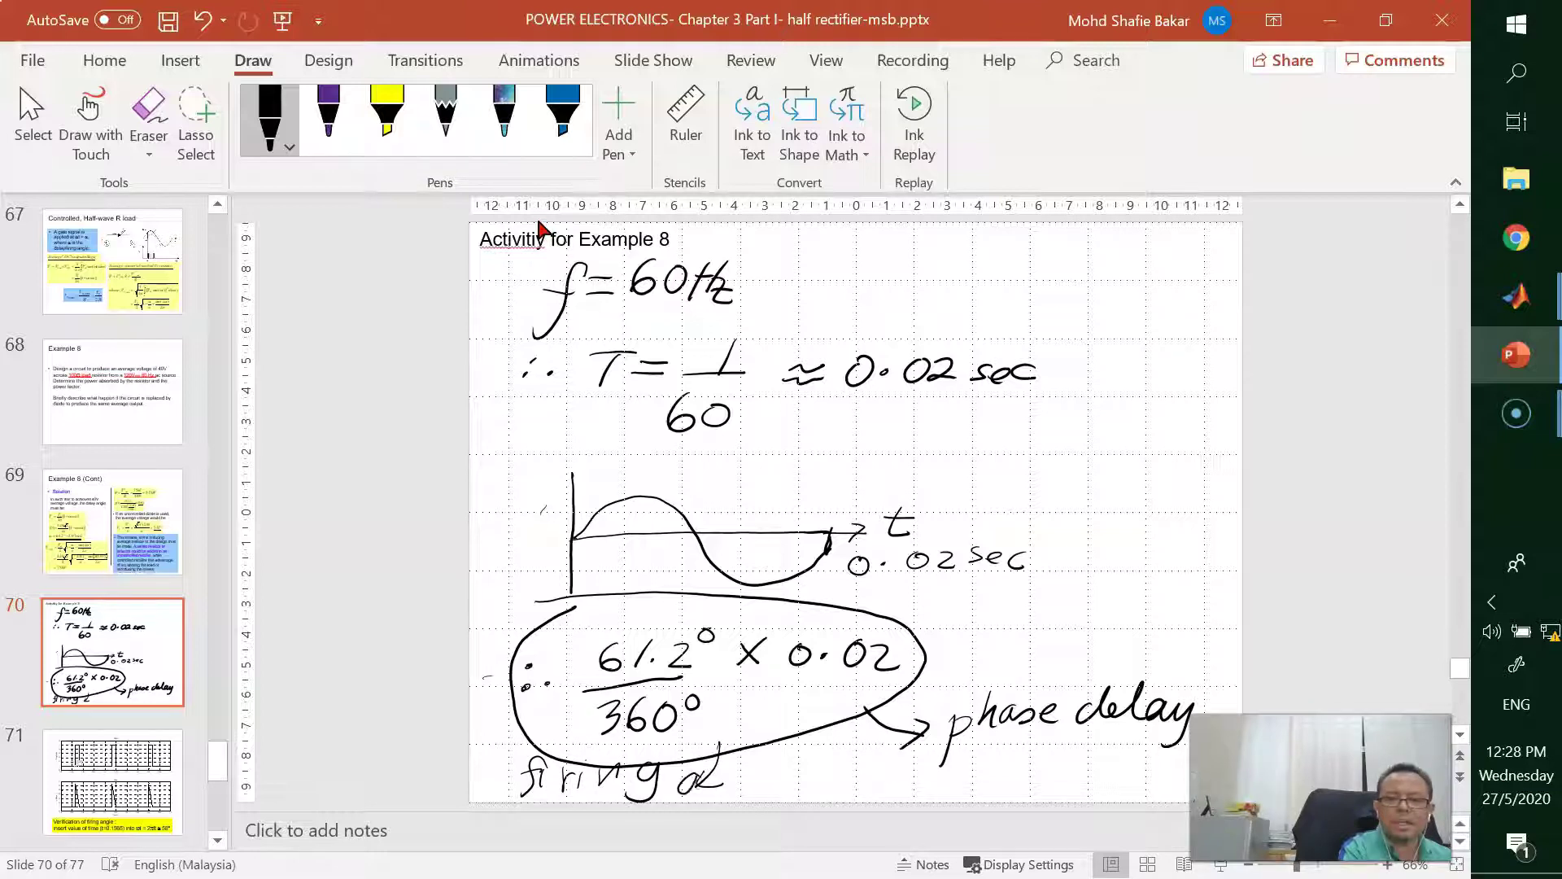
drag(739, 767, 724, 800)
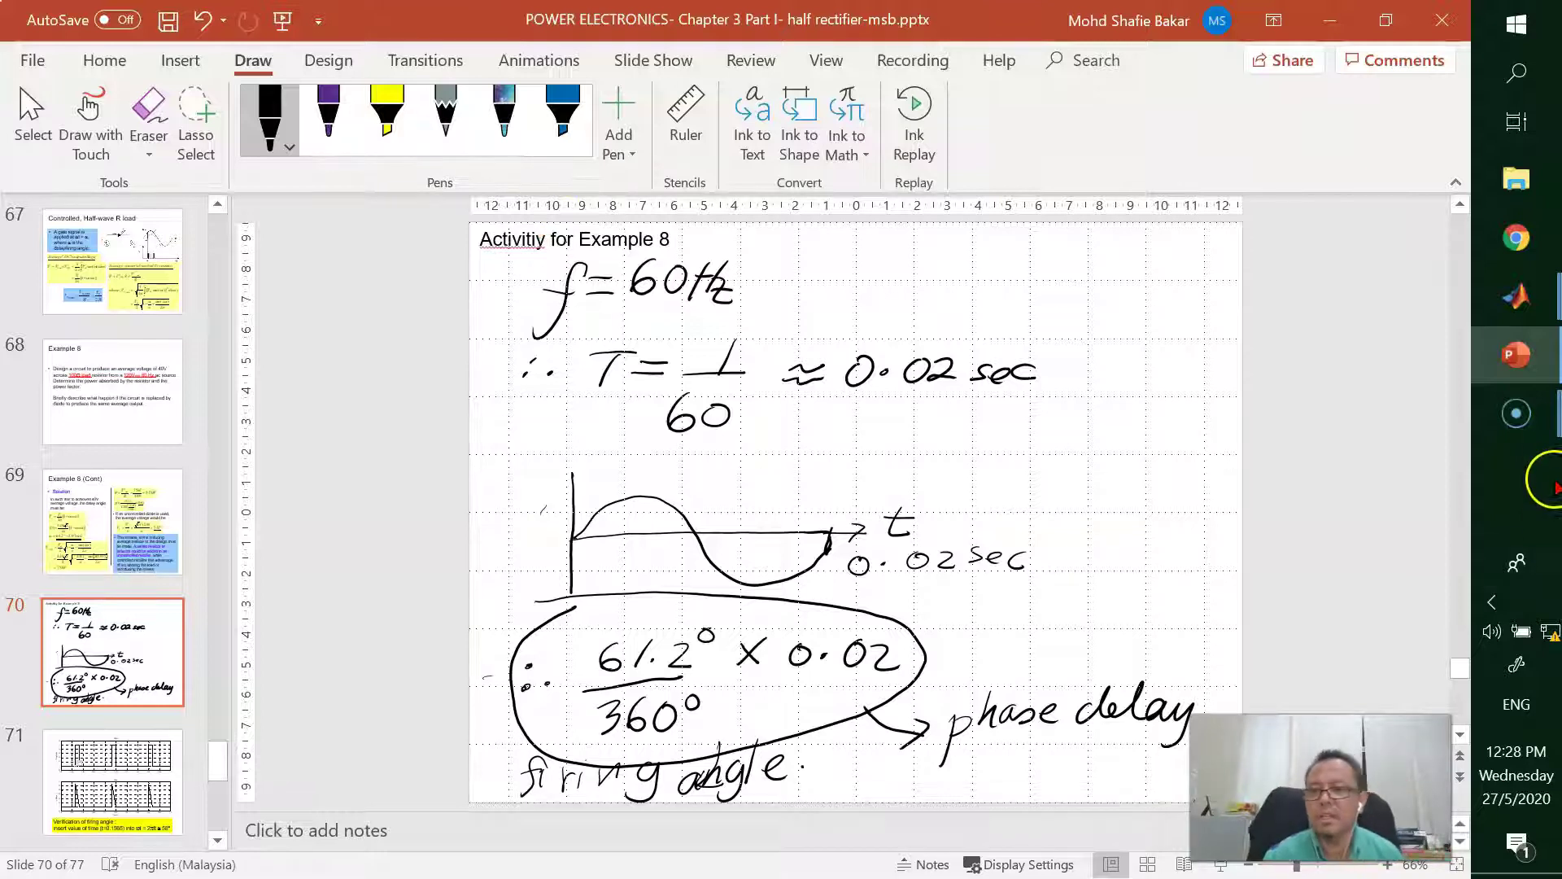
Return to the Simulink model and check the simulation stop time and the Mean and RMS blocks on the load current.
click(1516, 296)
click(1370, 380)
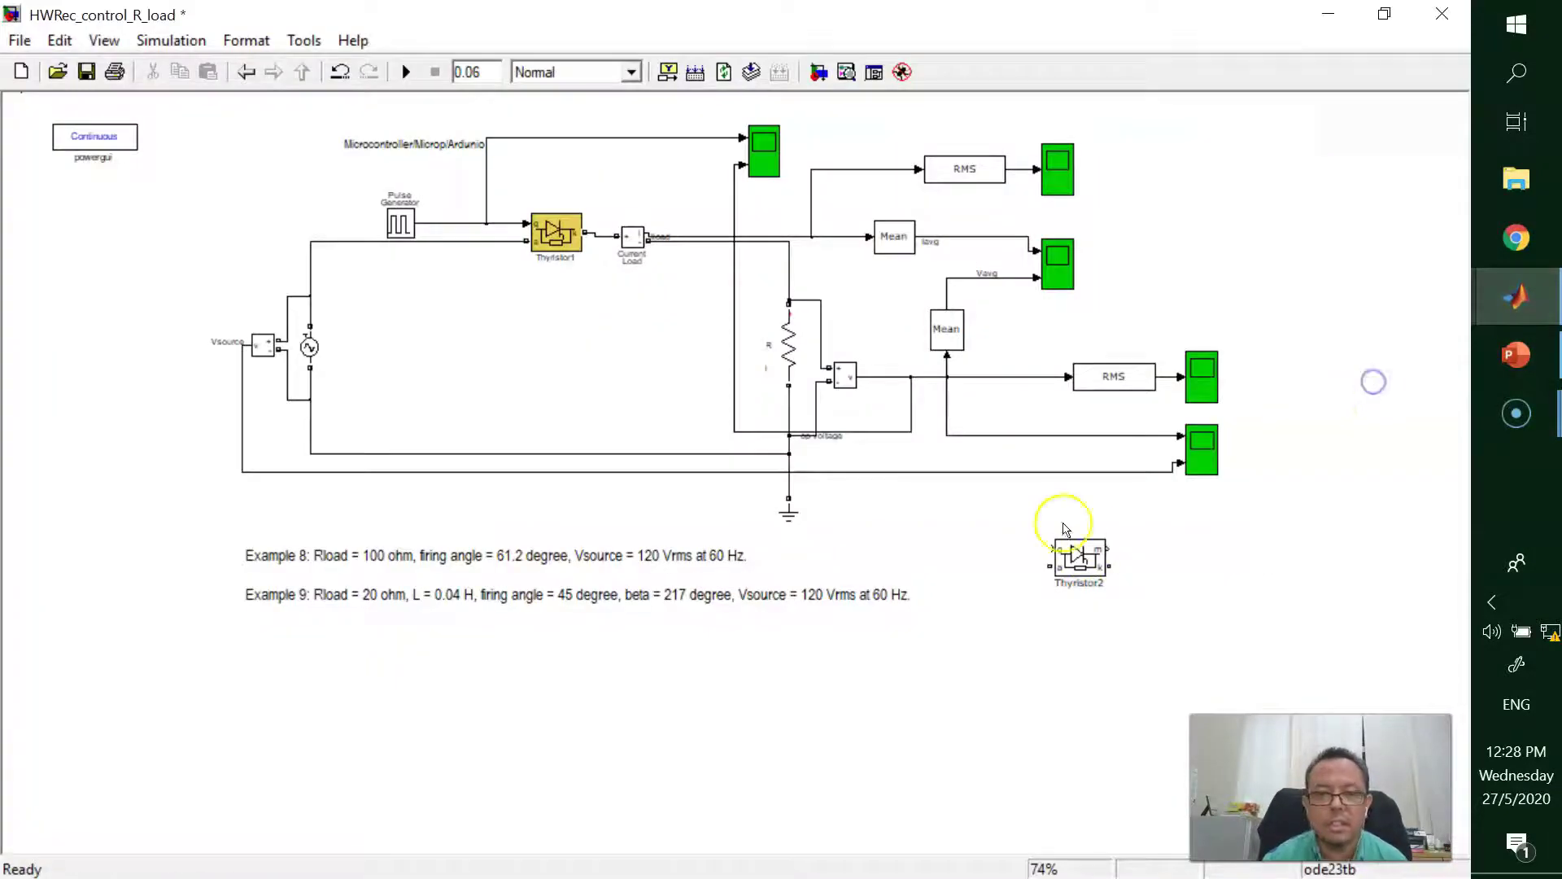
double_click(468, 71)
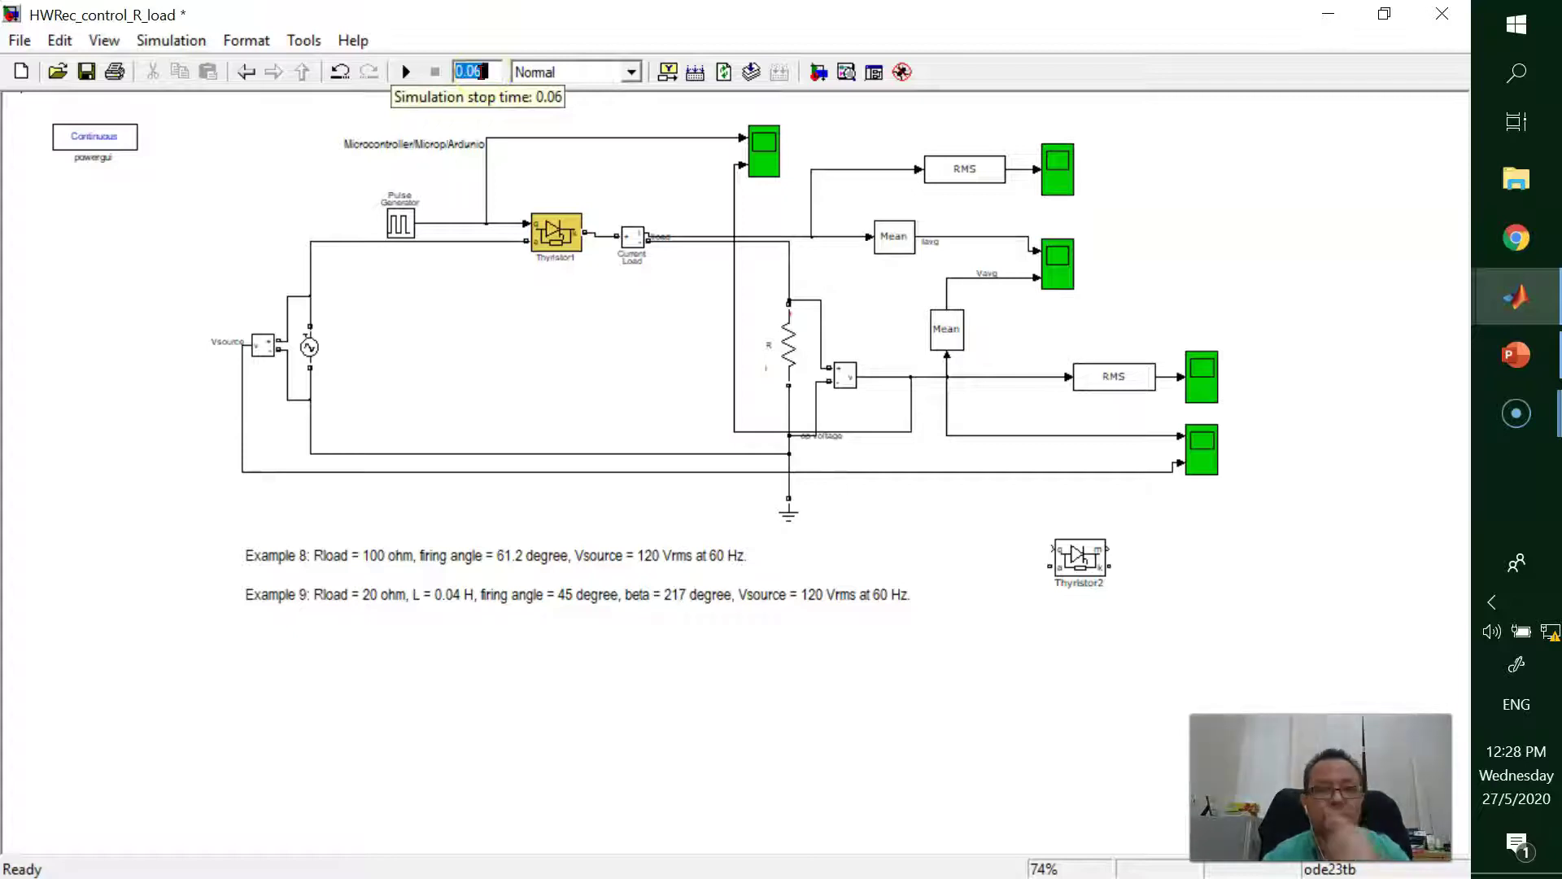
click(475, 72)
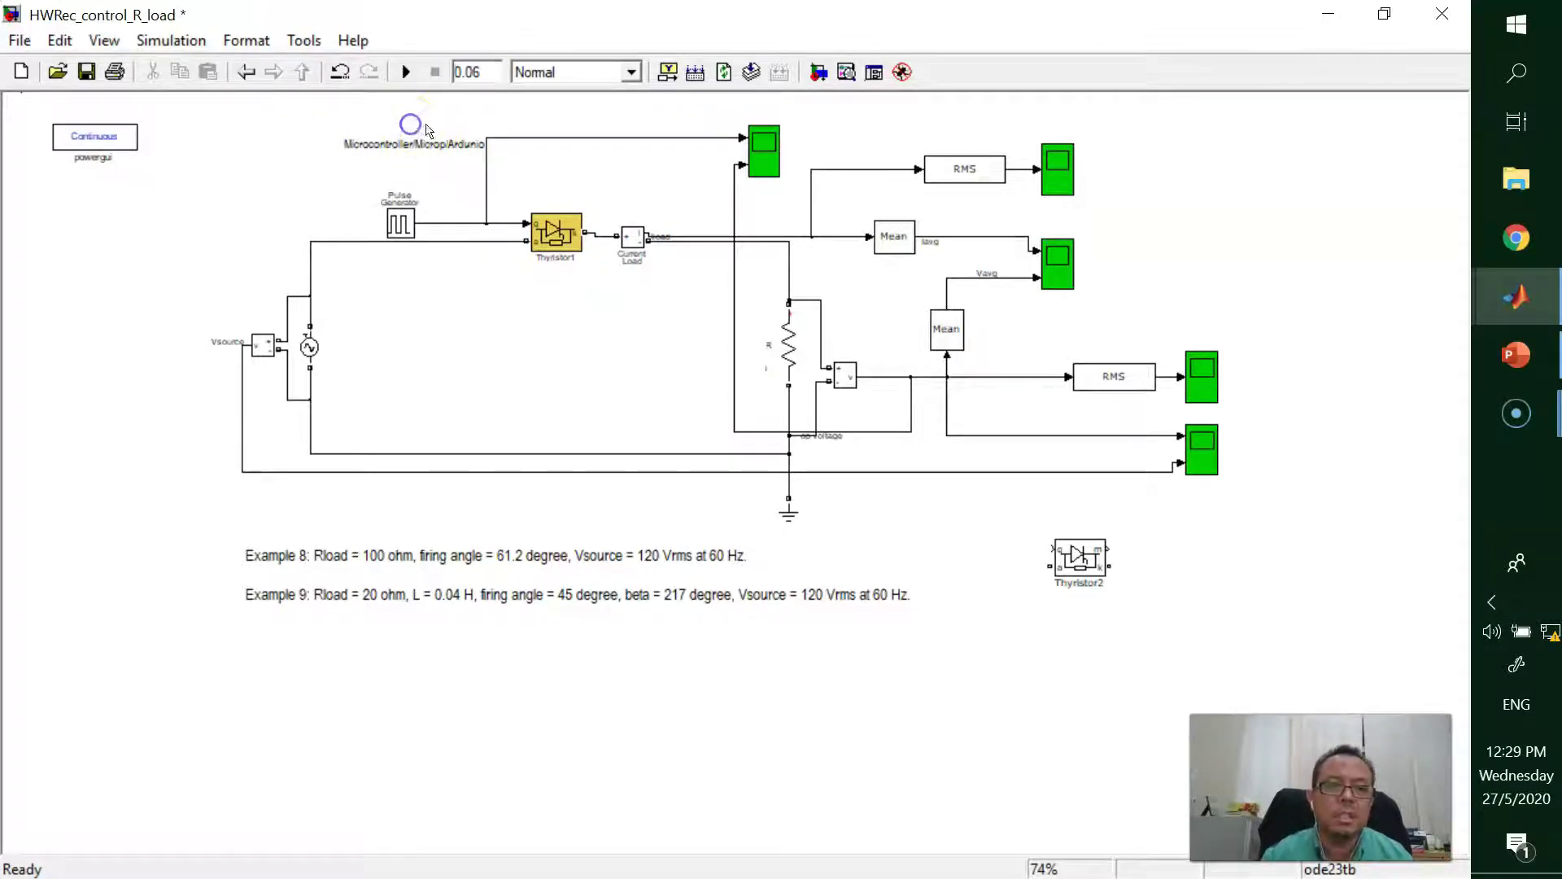
click(903, 244)
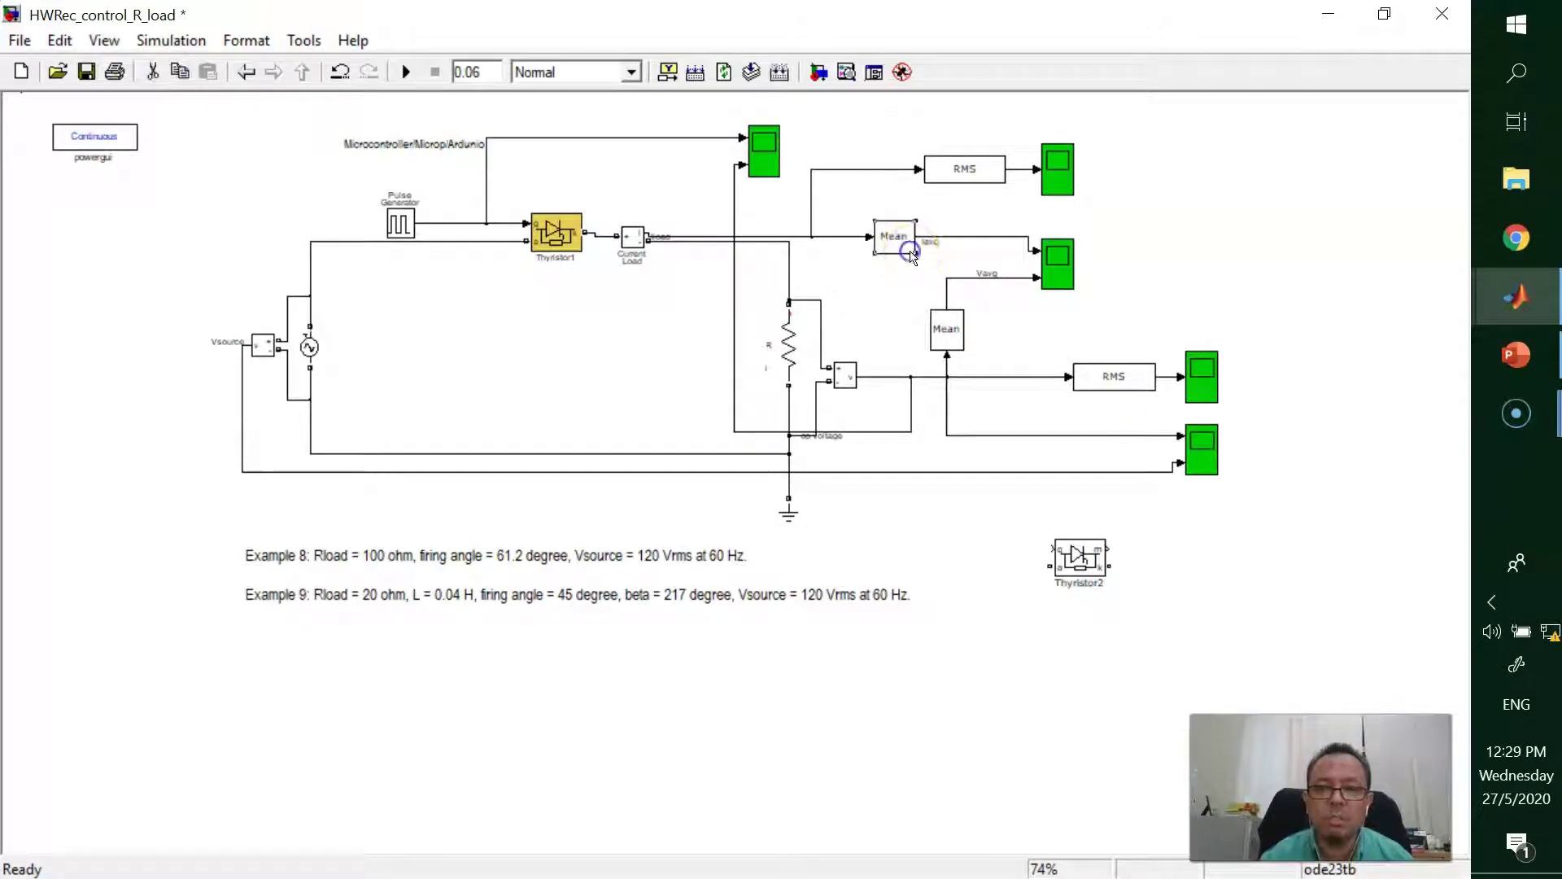
click(987, 171)
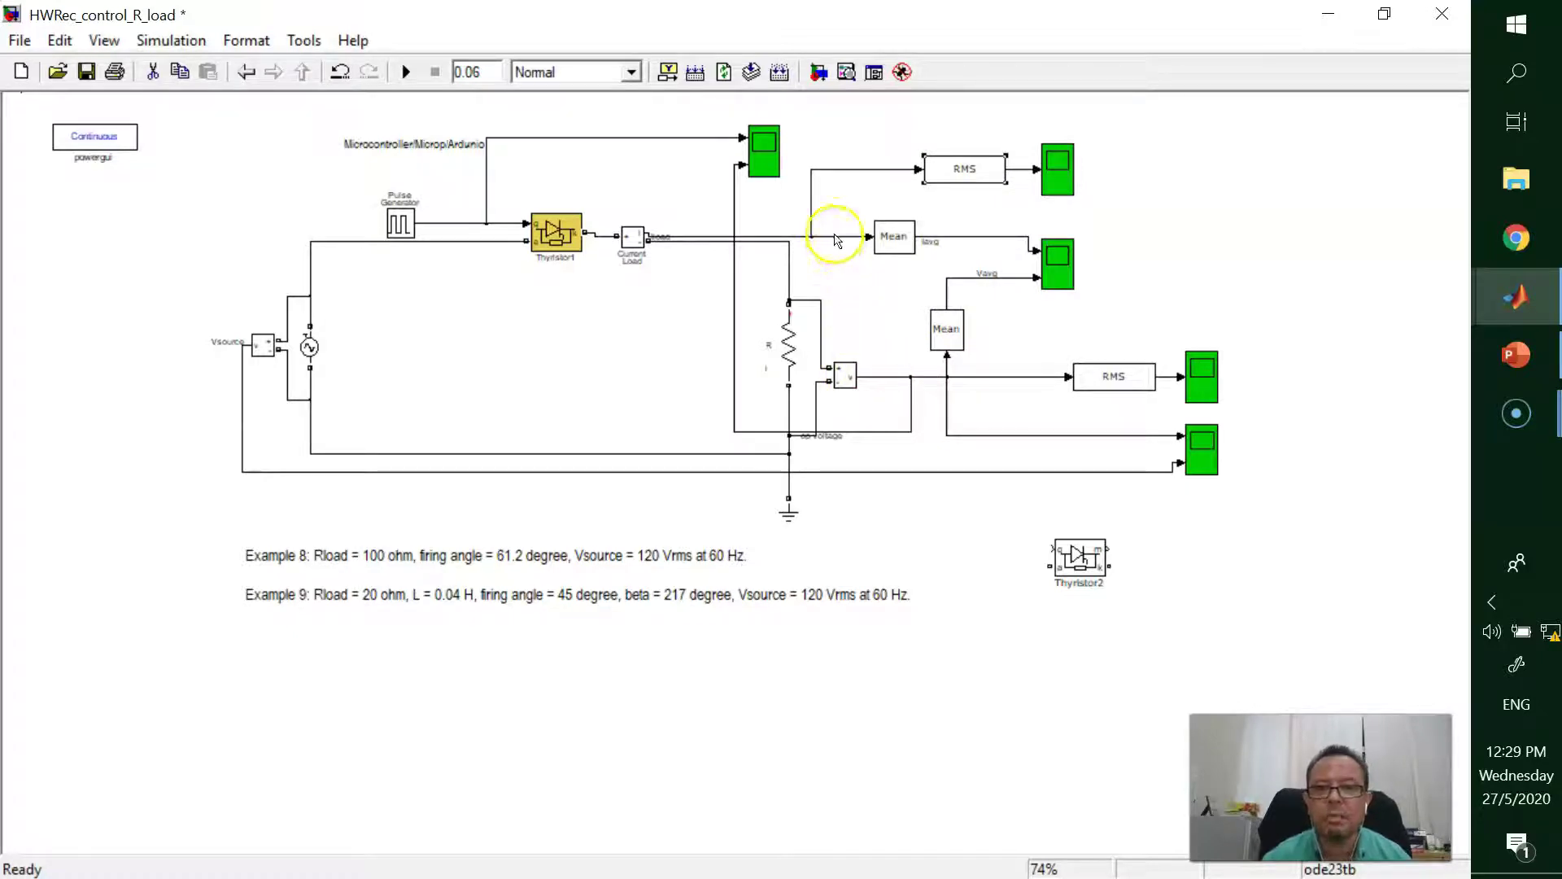
Run the simulation with the 0.06 stop time and switch back to the Example 8 activity slide in PowerPoint.
click(401, 80)
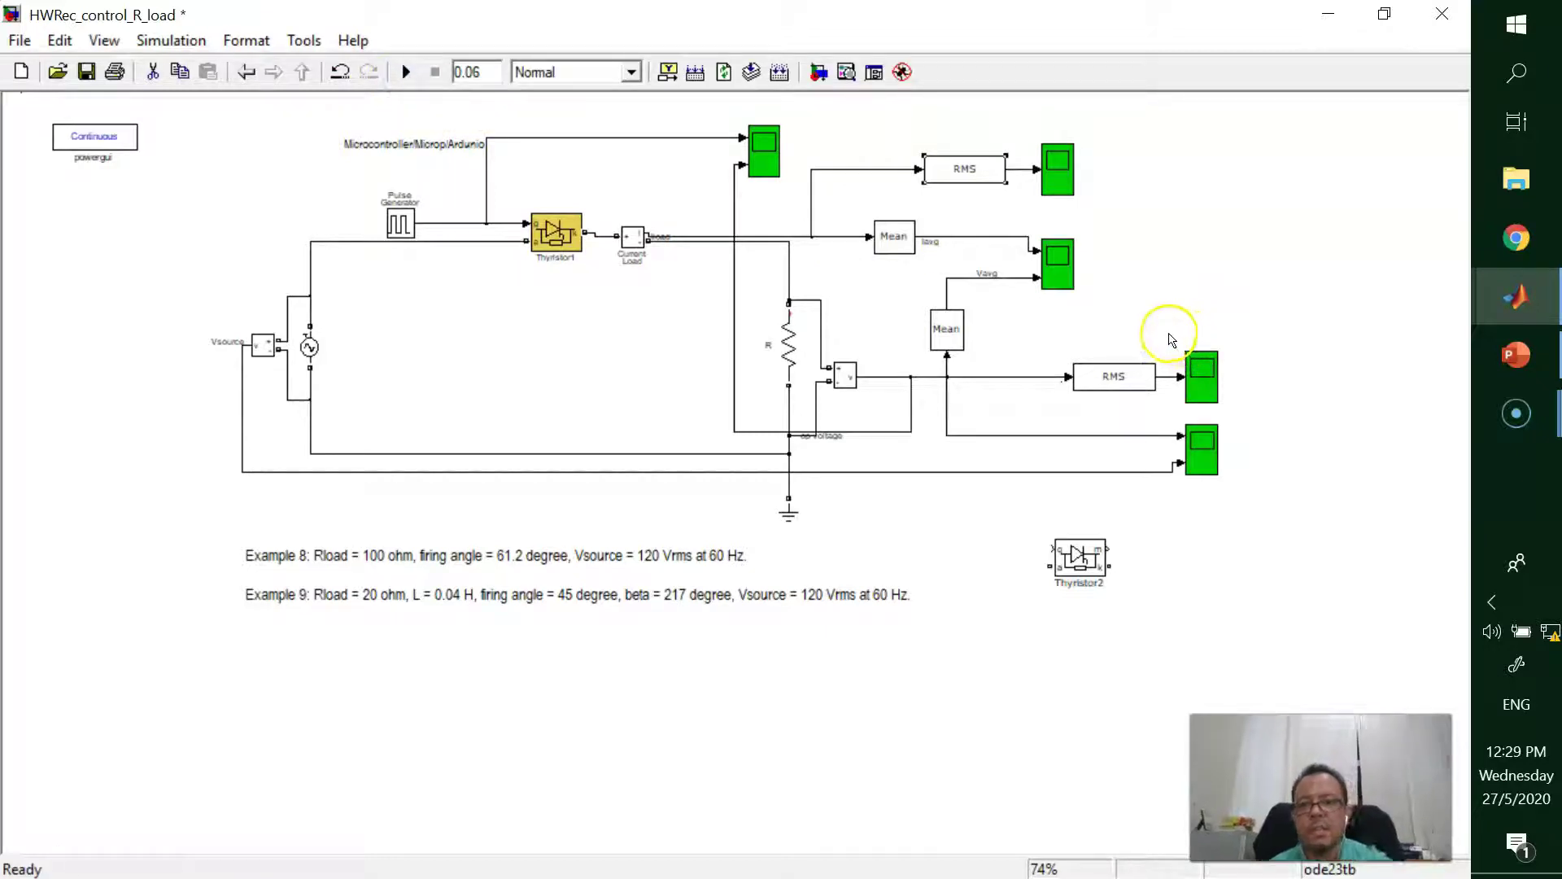
click(1516, 354)
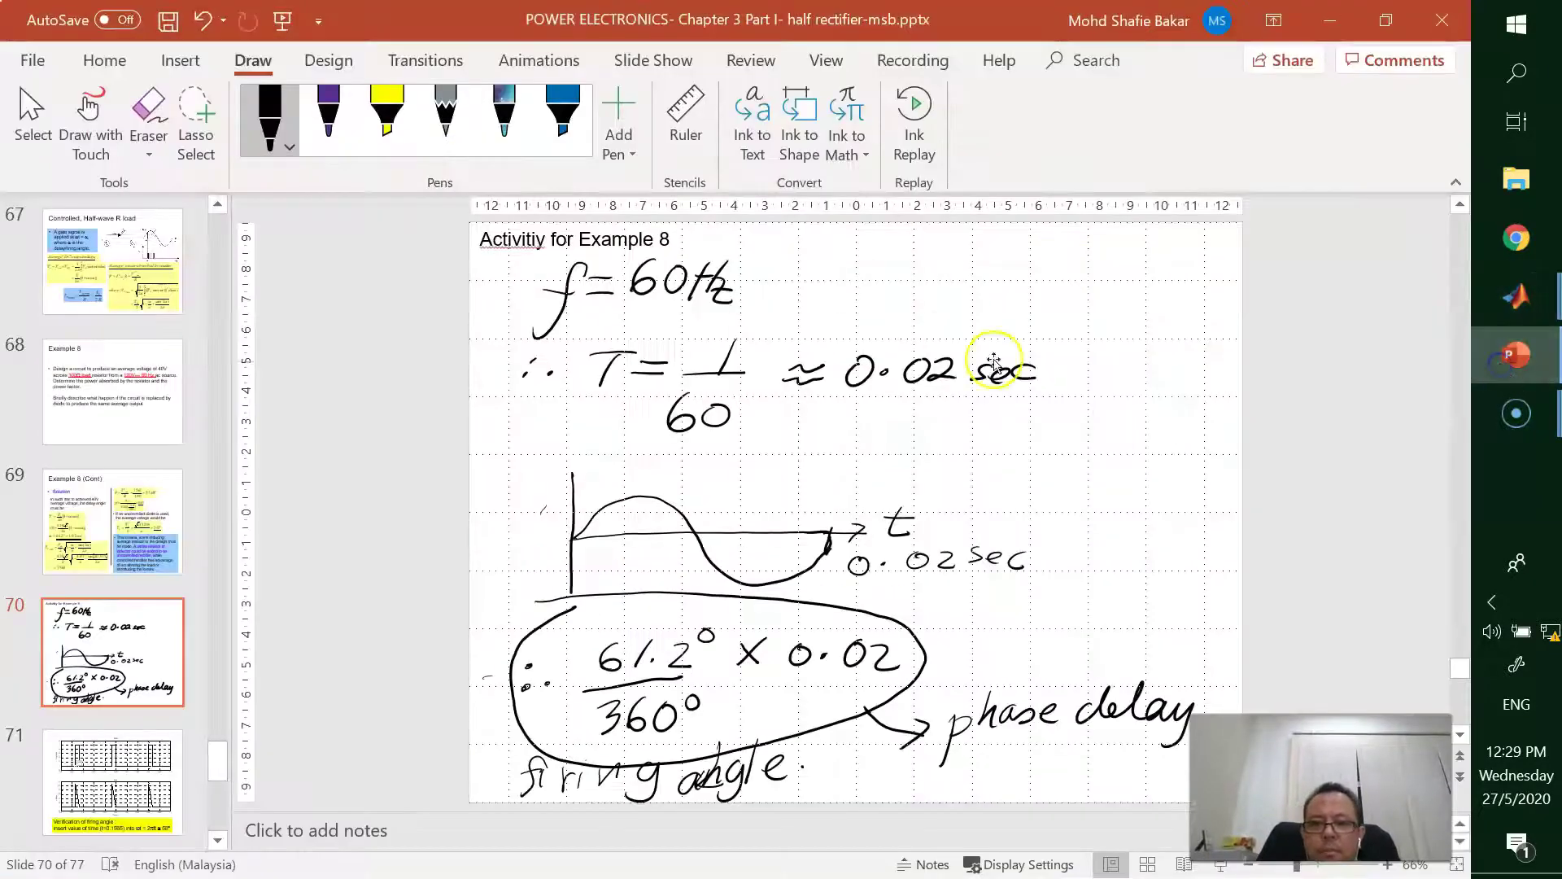
Show the Example 8 (Cont) solution slide and review its delay angle and uncontrolled diode results.
click(110, 568)
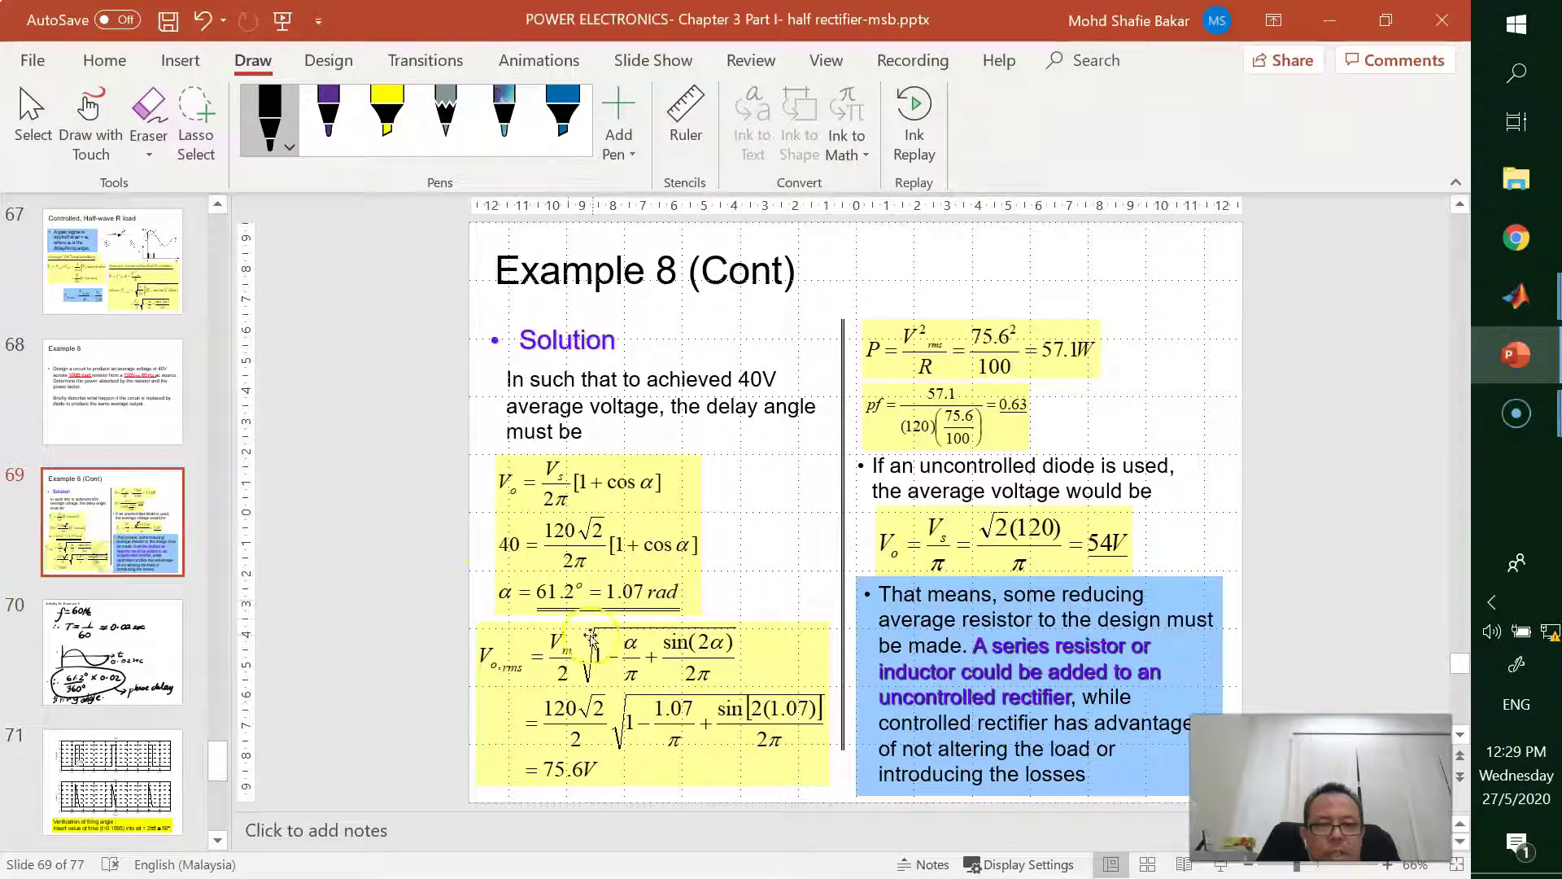
click(502, 607)
click(1176, 593)
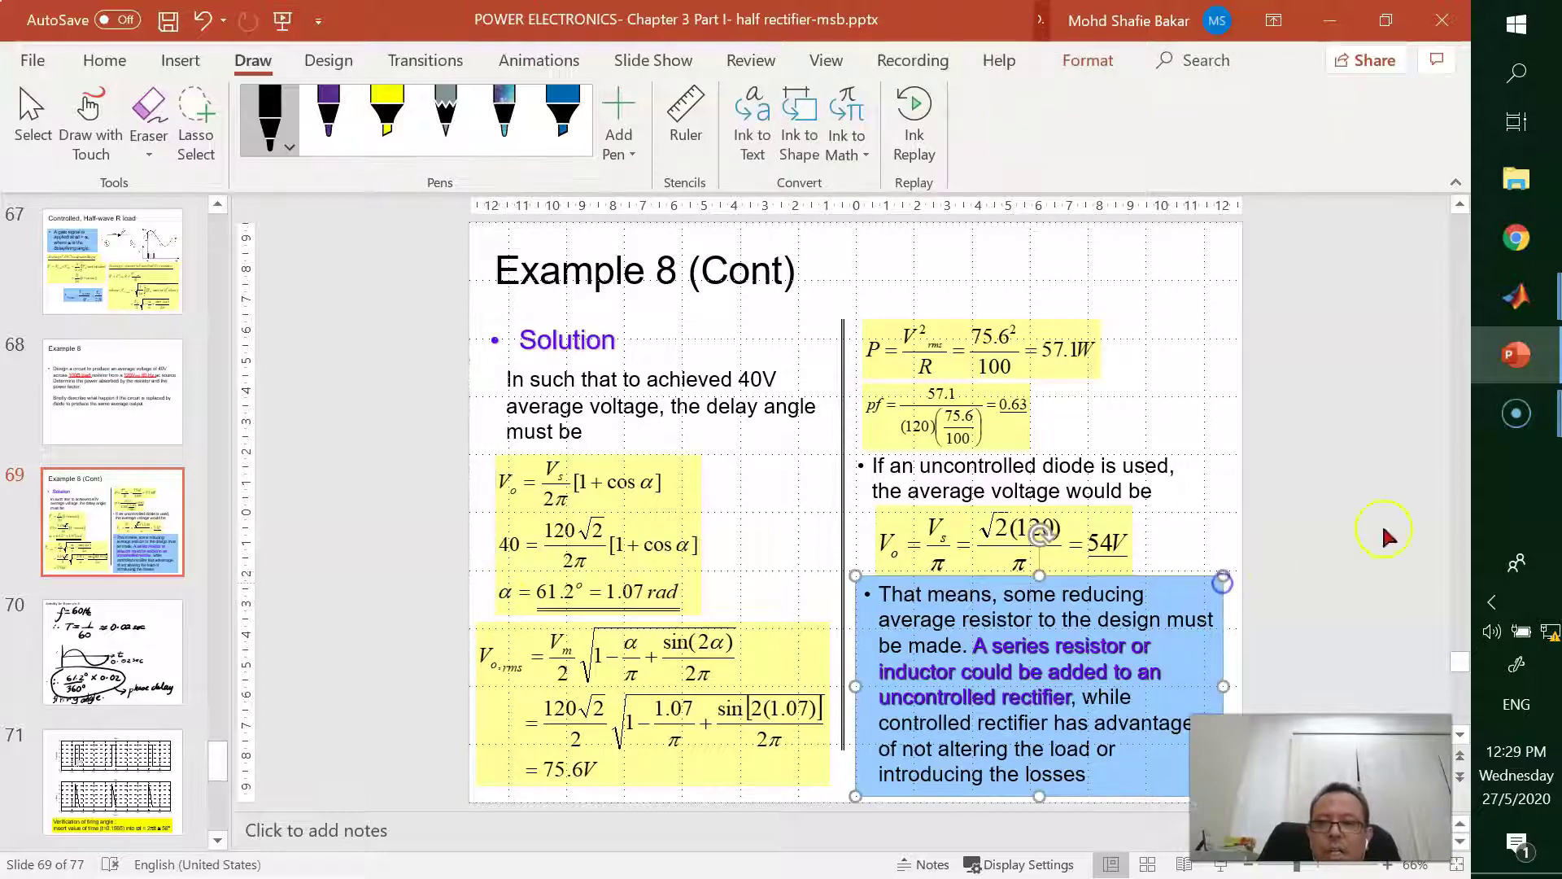
Switch to the Simulink model and examine the average current and voltage scope, autoscaling it and zooming into the Vavg trace.
mouse_move(1516, 297)
click(1341, 317)
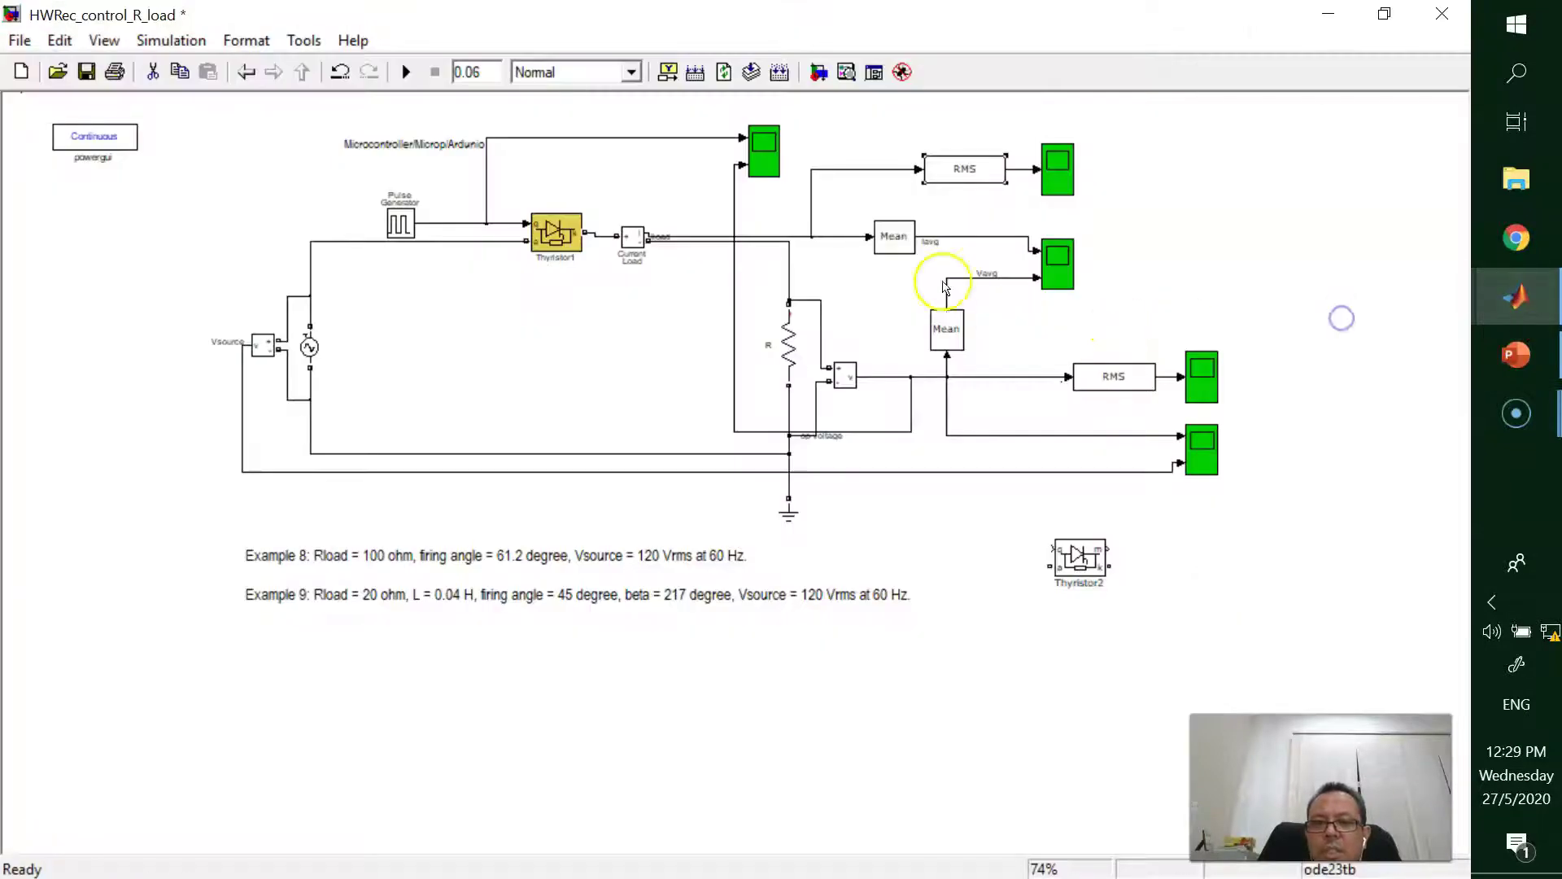
double_click(1061, 275)
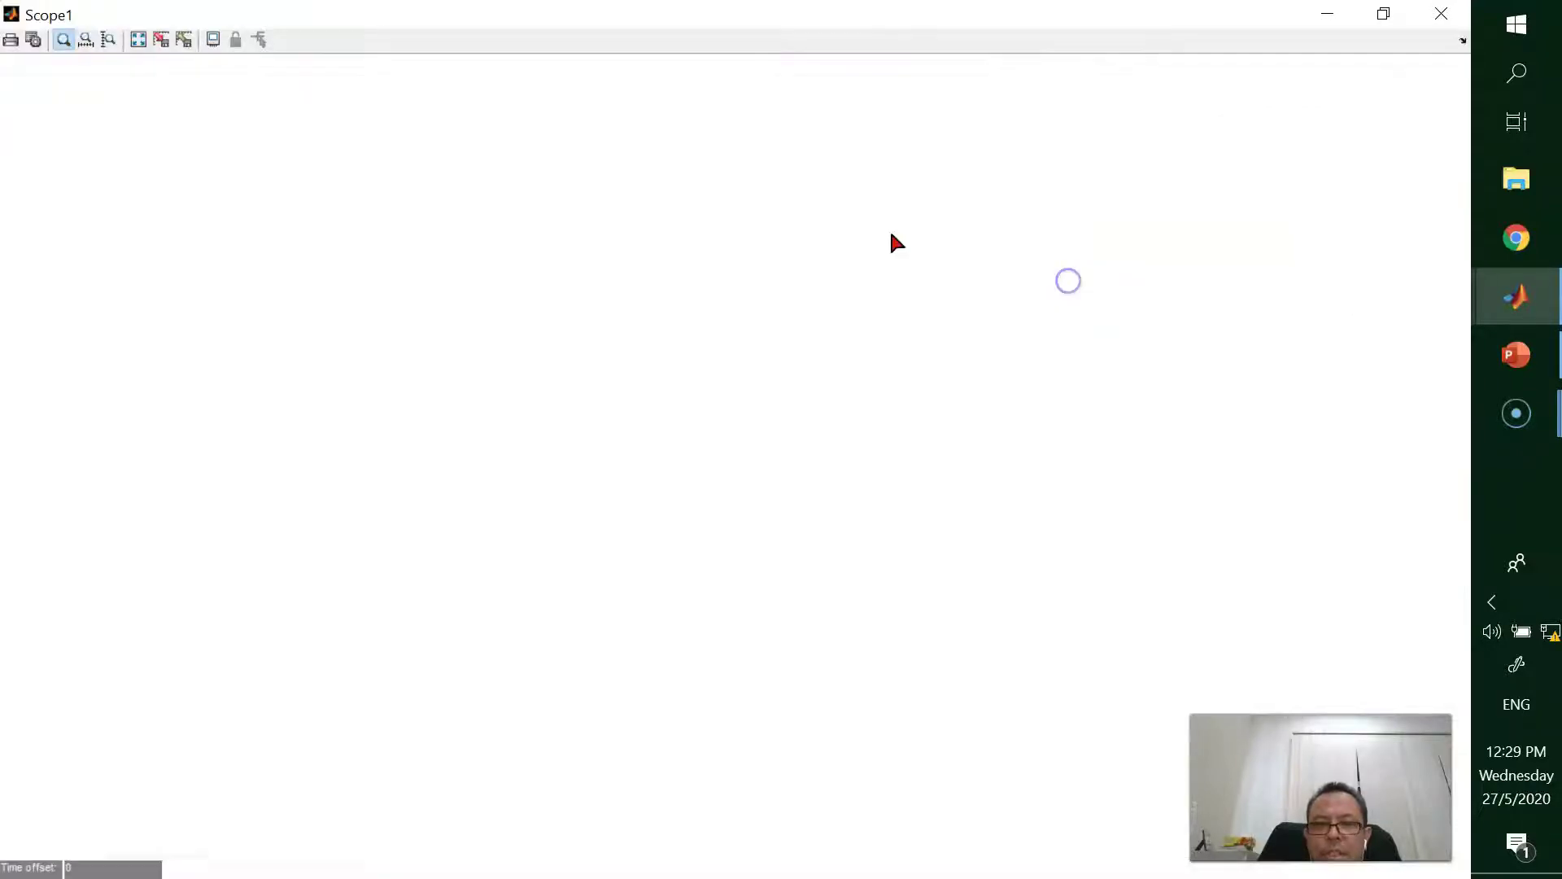
click(138, 39)
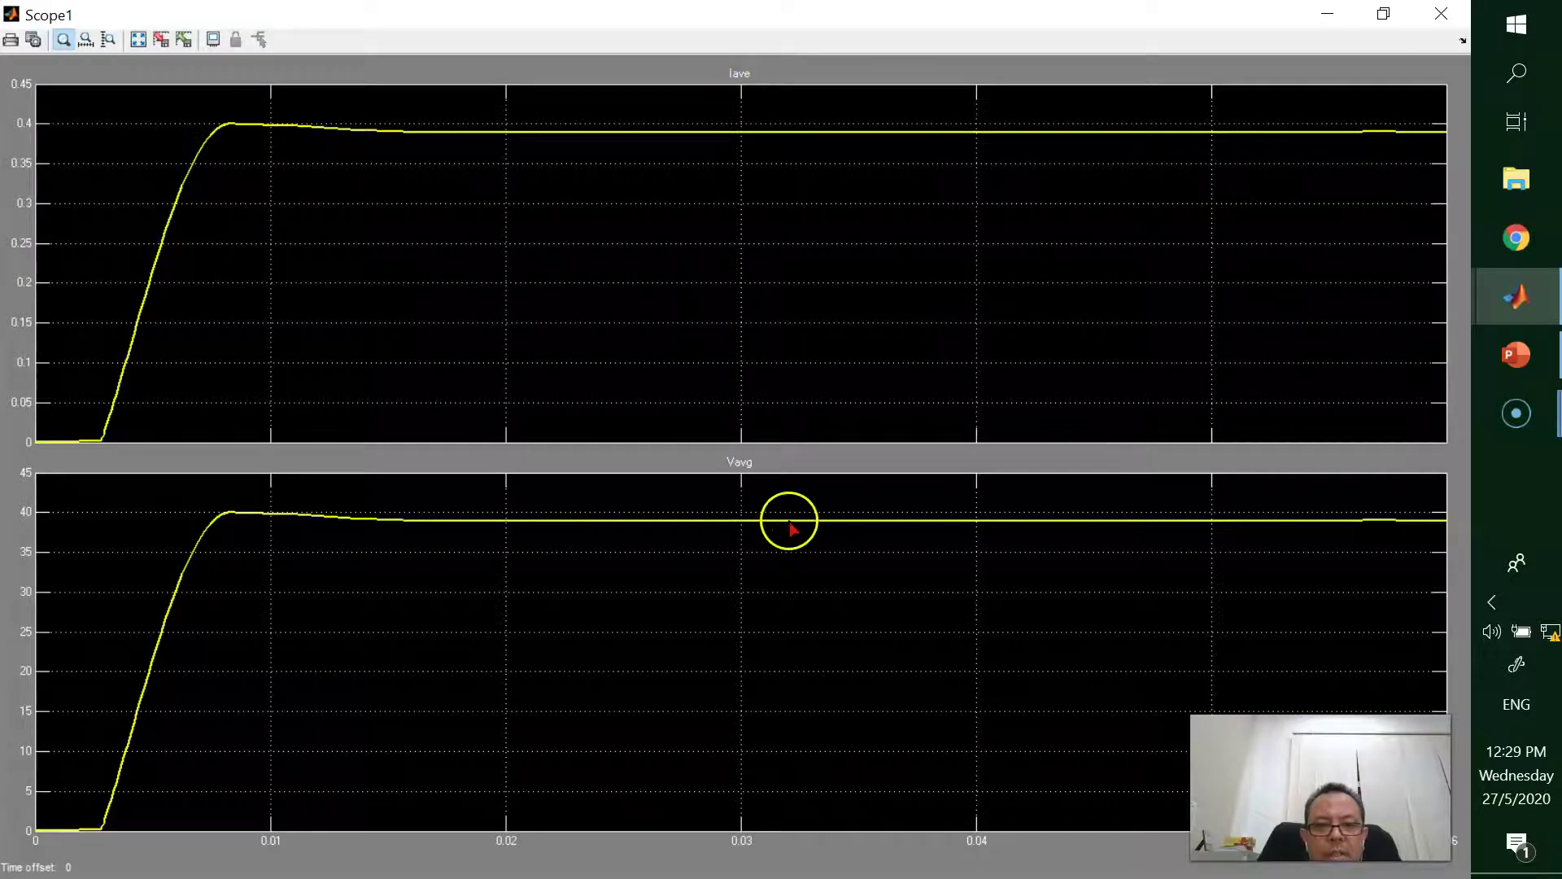
drag(978, 513, 1023, 545)
drag(670, 569, 780, 590)
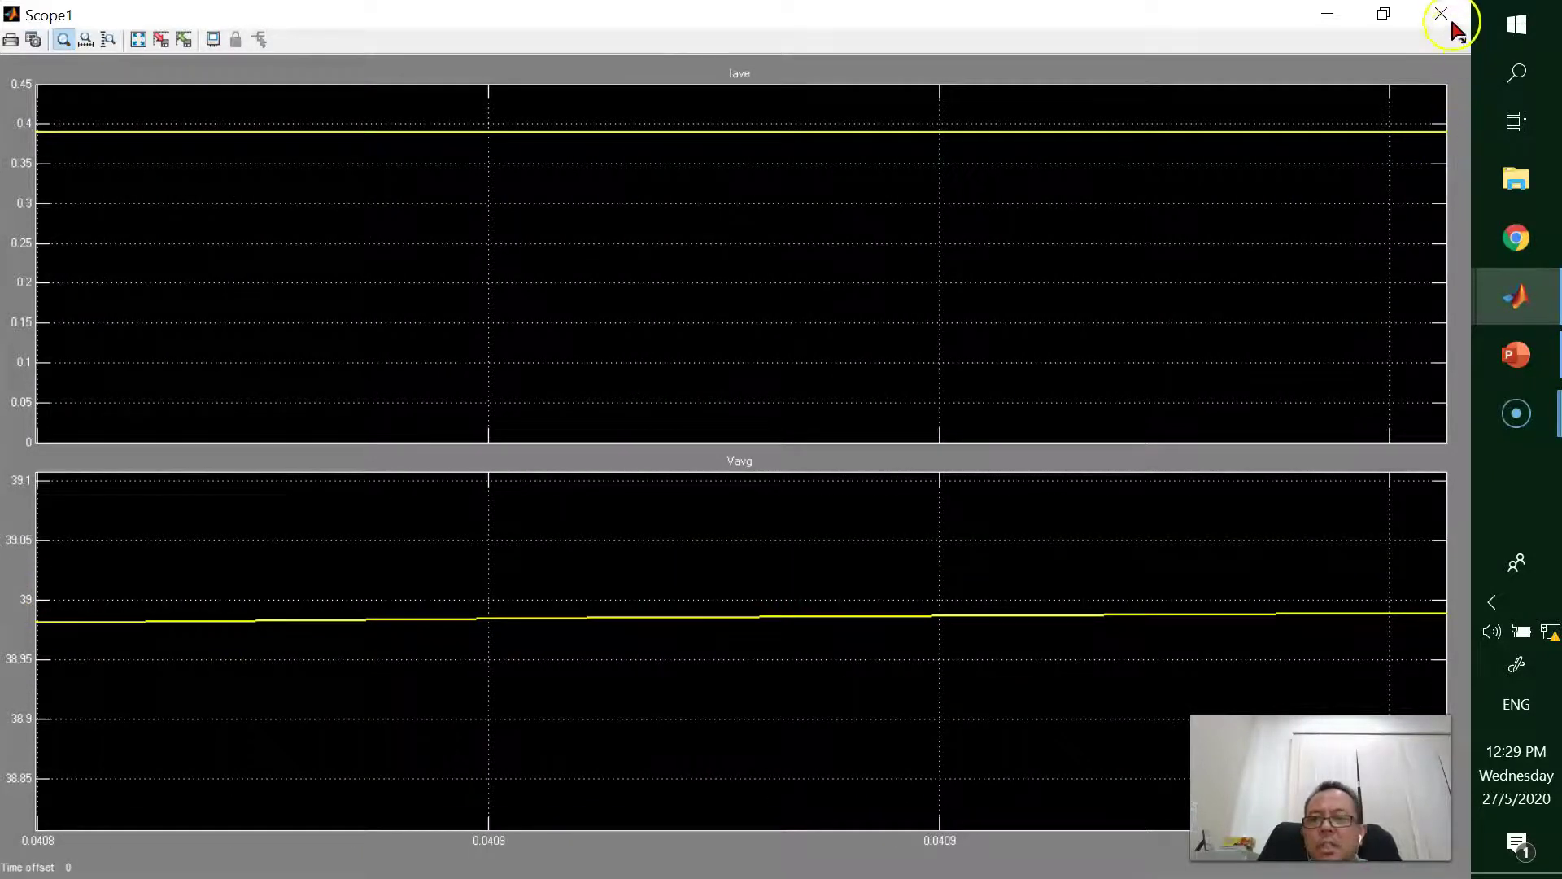
click(1441, 14)
Return to the PowerPoint solution slide and circle the 40 in the average voltage equation with a gold pen.
key(alt+Tab)
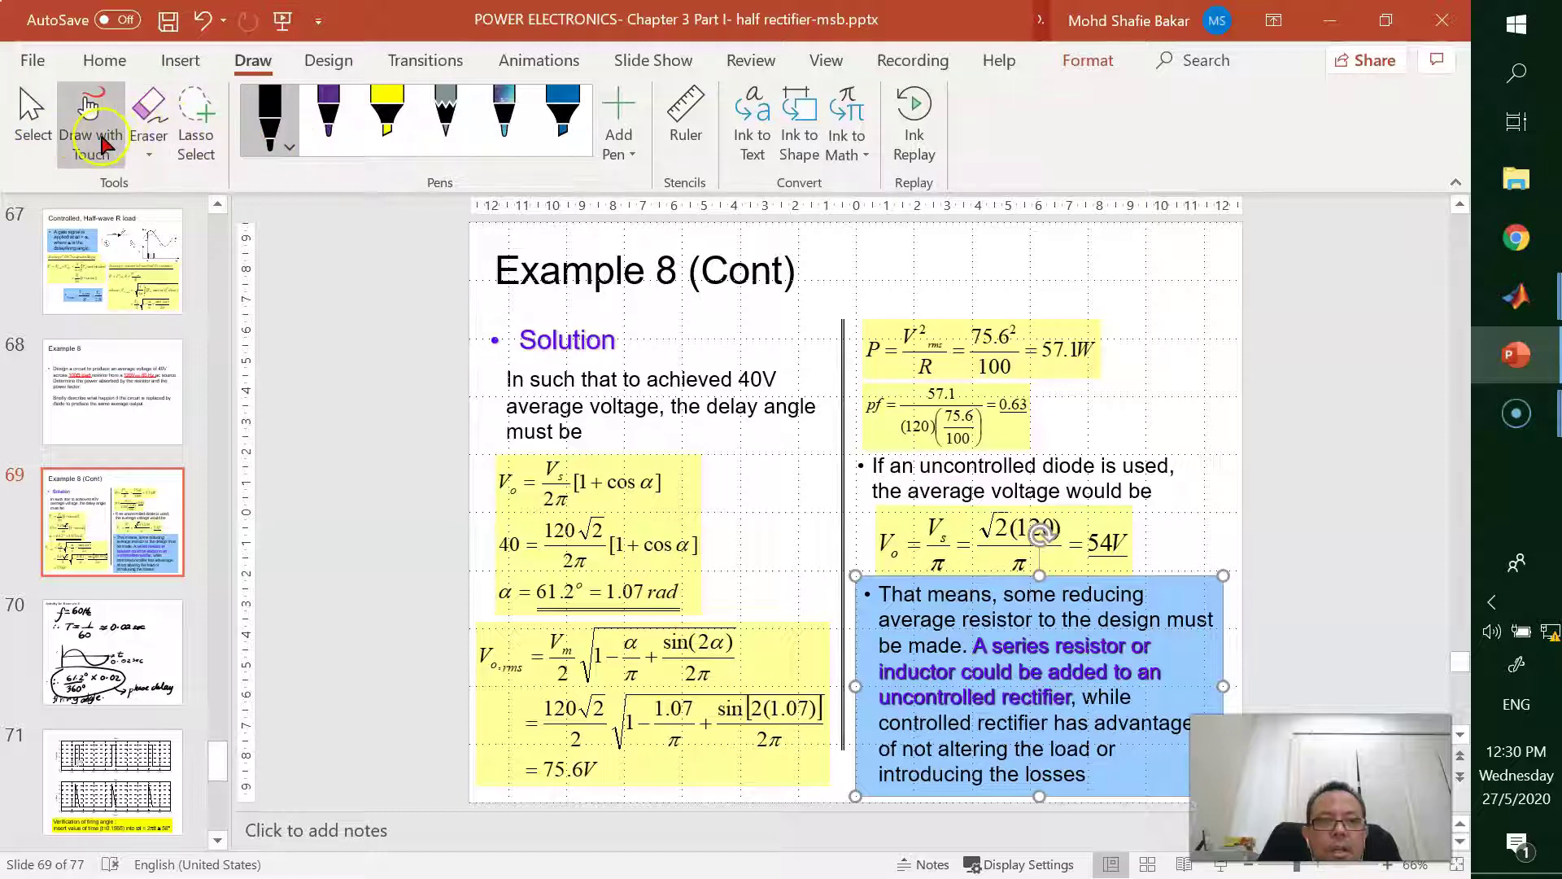
click(281, 159)
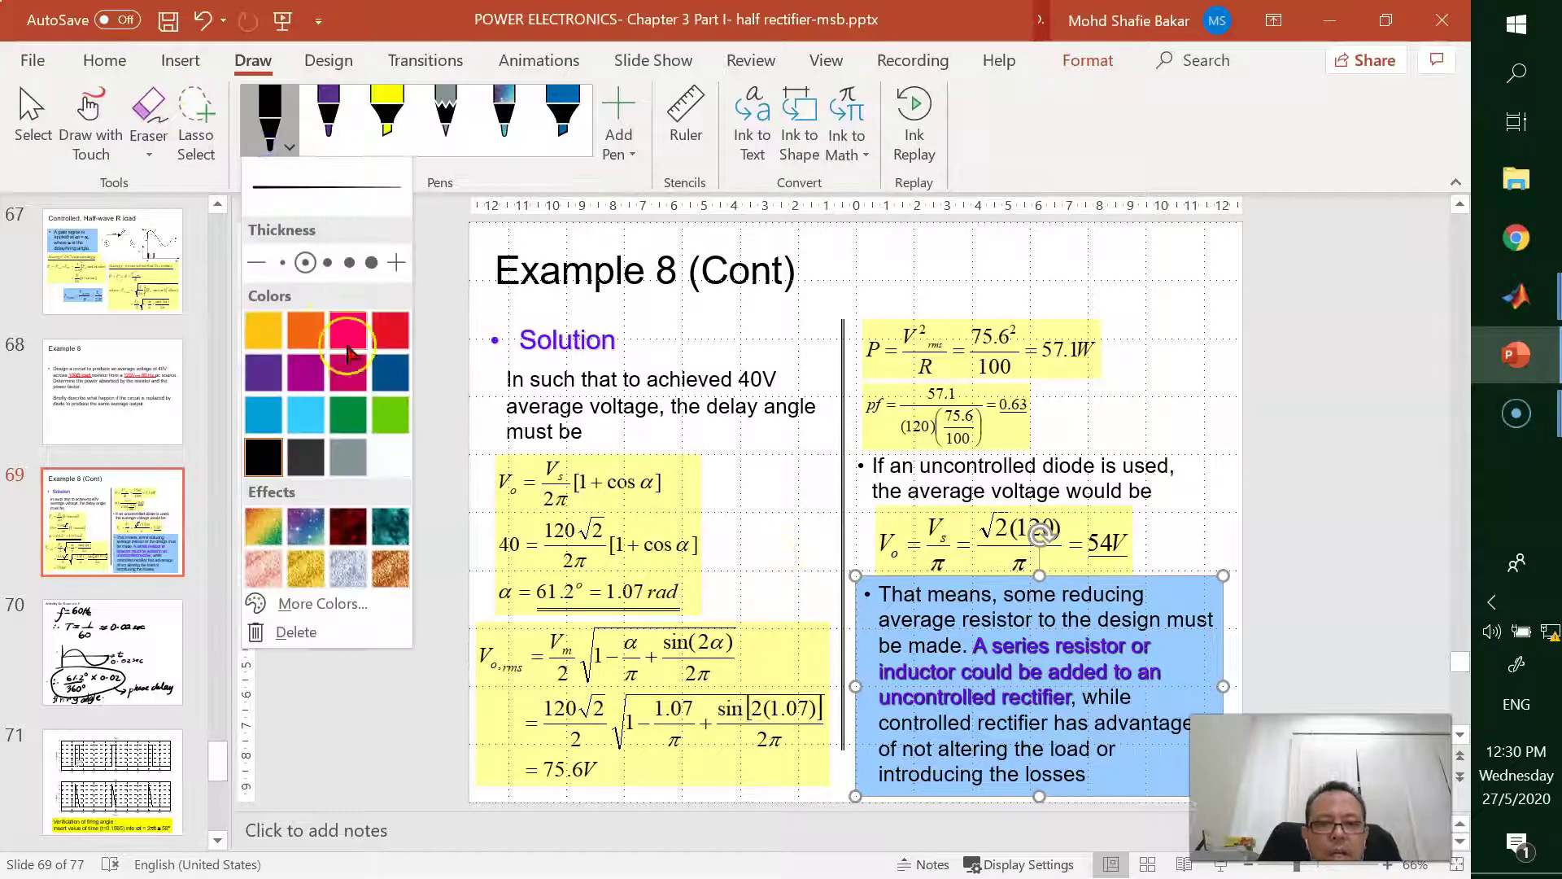
click(264, 330)
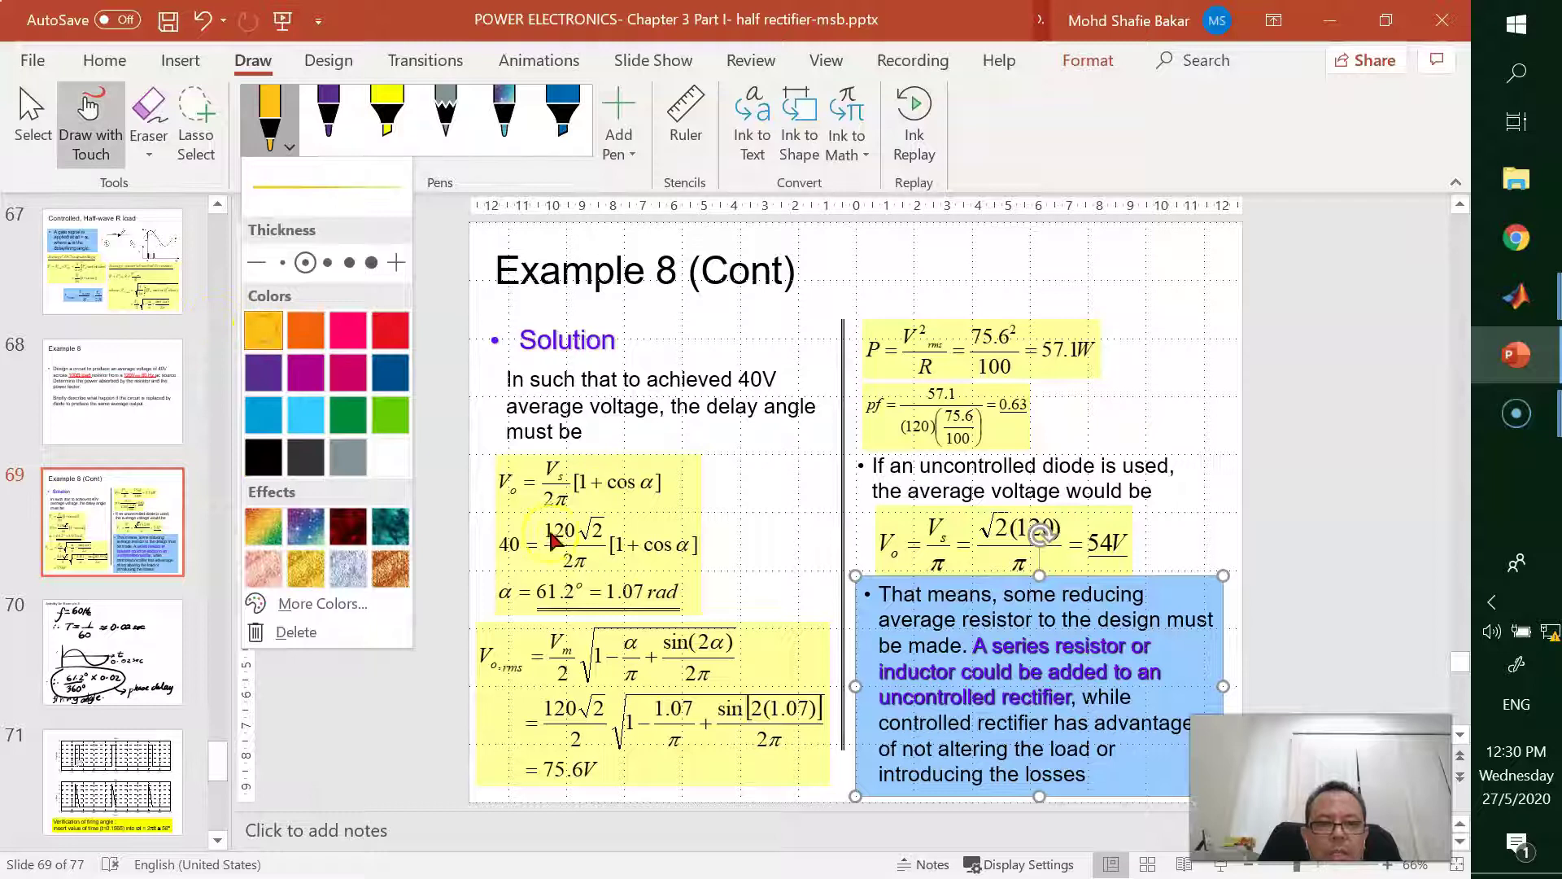
click(480, 538)
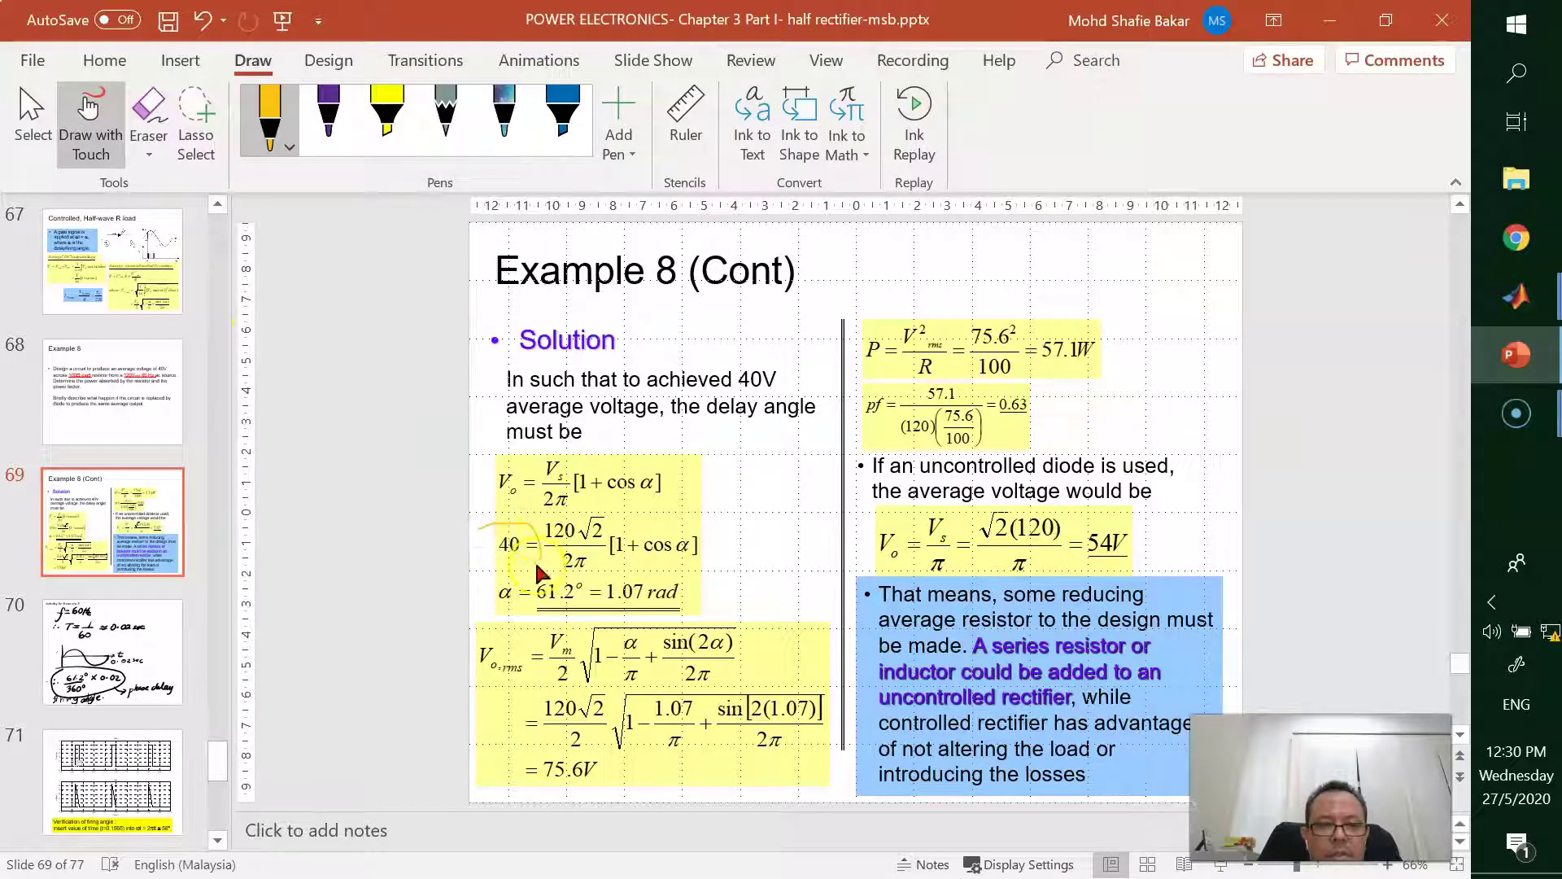
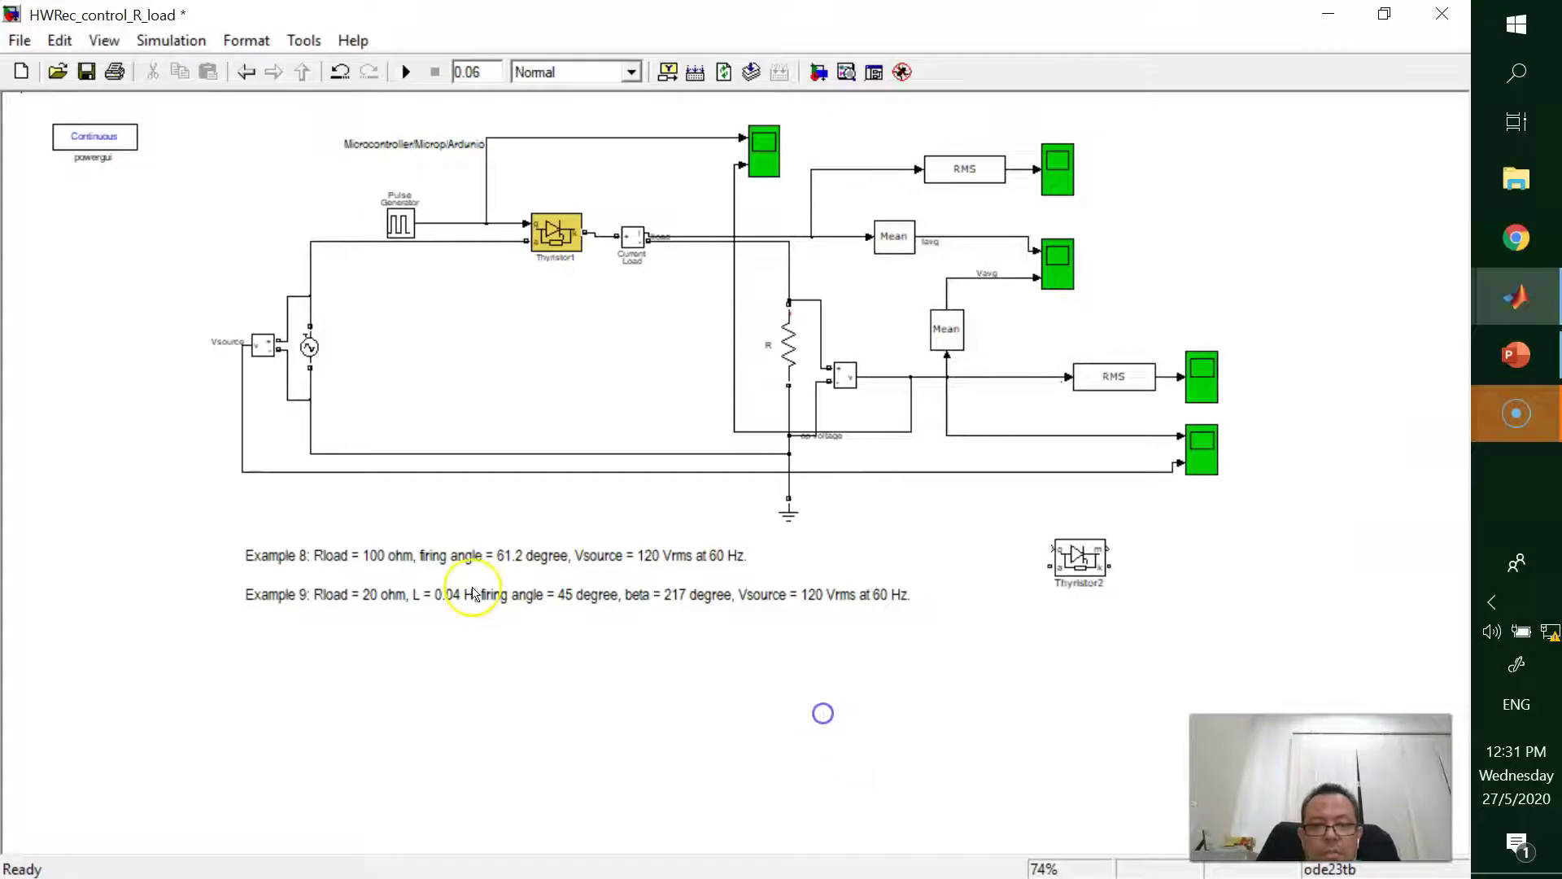
Switch to PowerPoint and bring up the Example 9 problem slide for the controlled RL rectifier.
click(1516, 356)
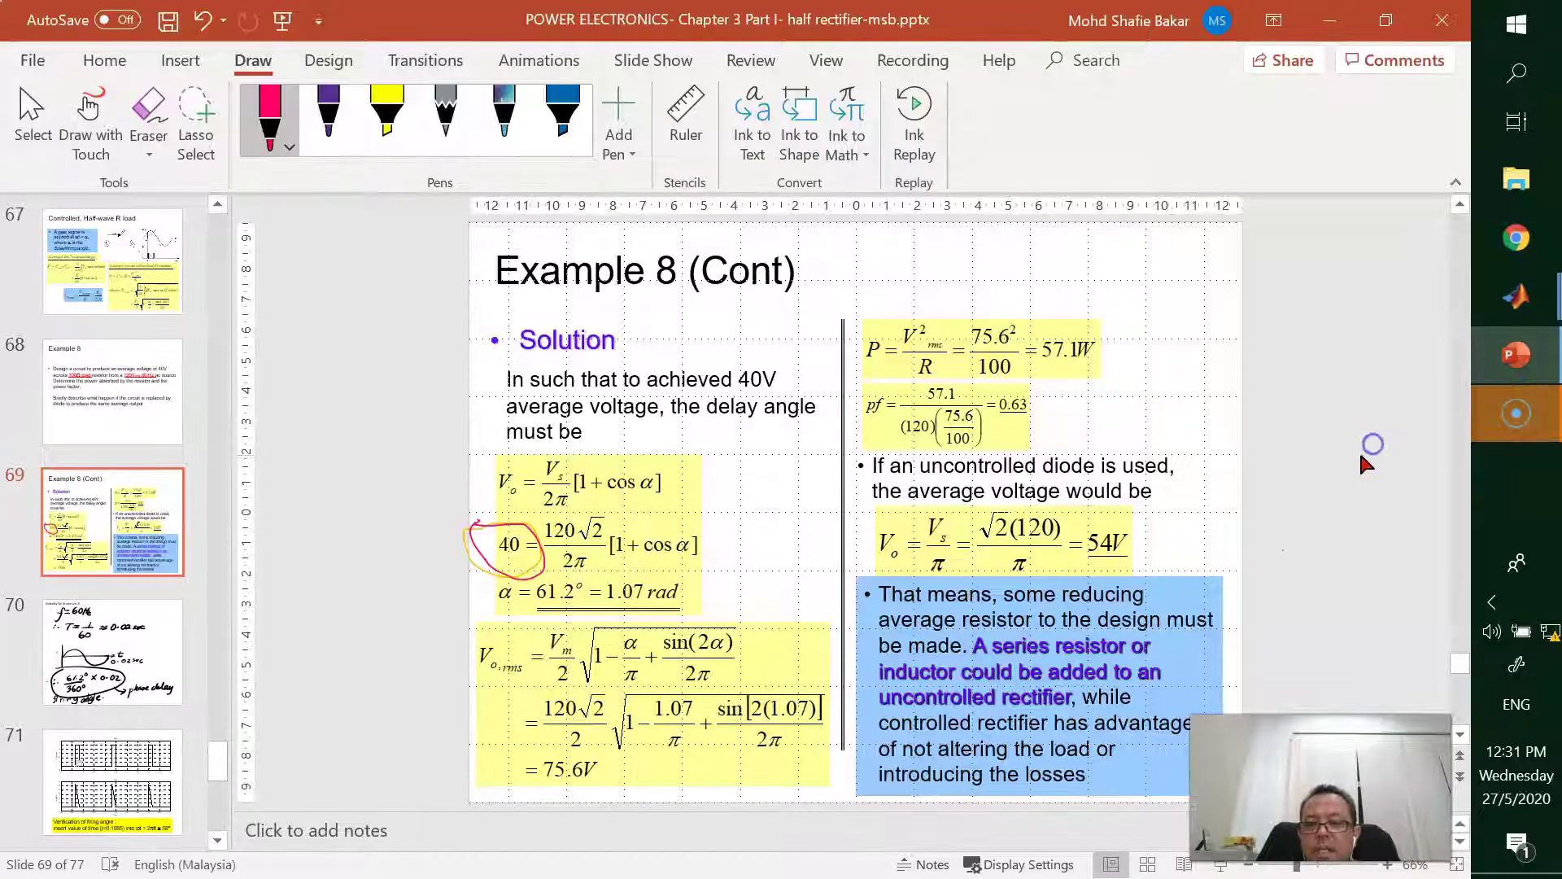
key(Page_Down)
key(Page_Down)
key(Page_Down)
key(Page_Down)
key(Page_Down)
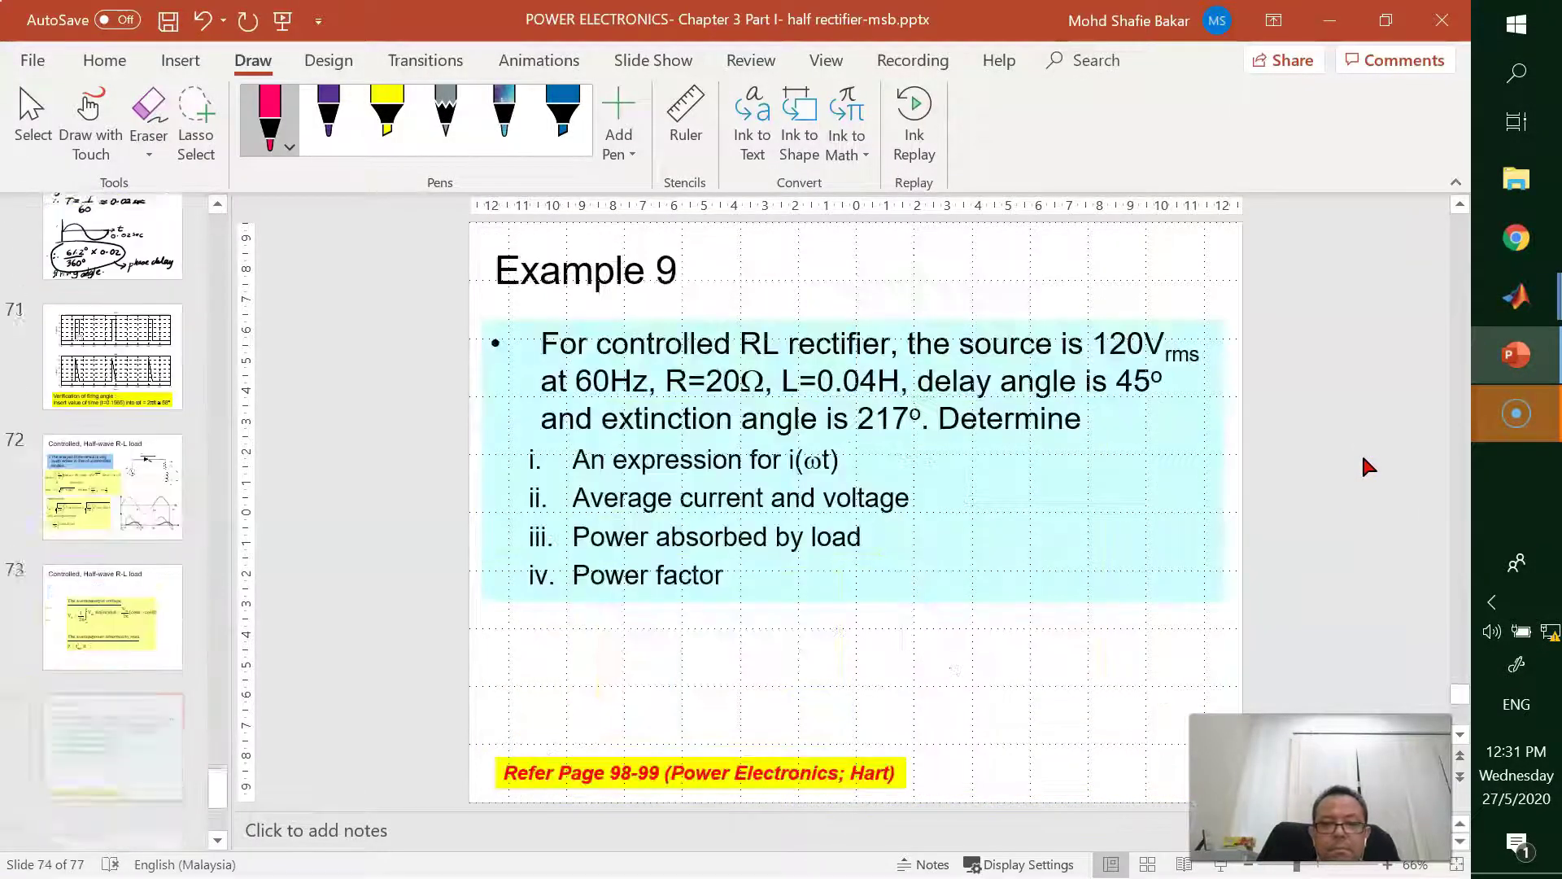
key(Page_Down)
key(Page_Up)
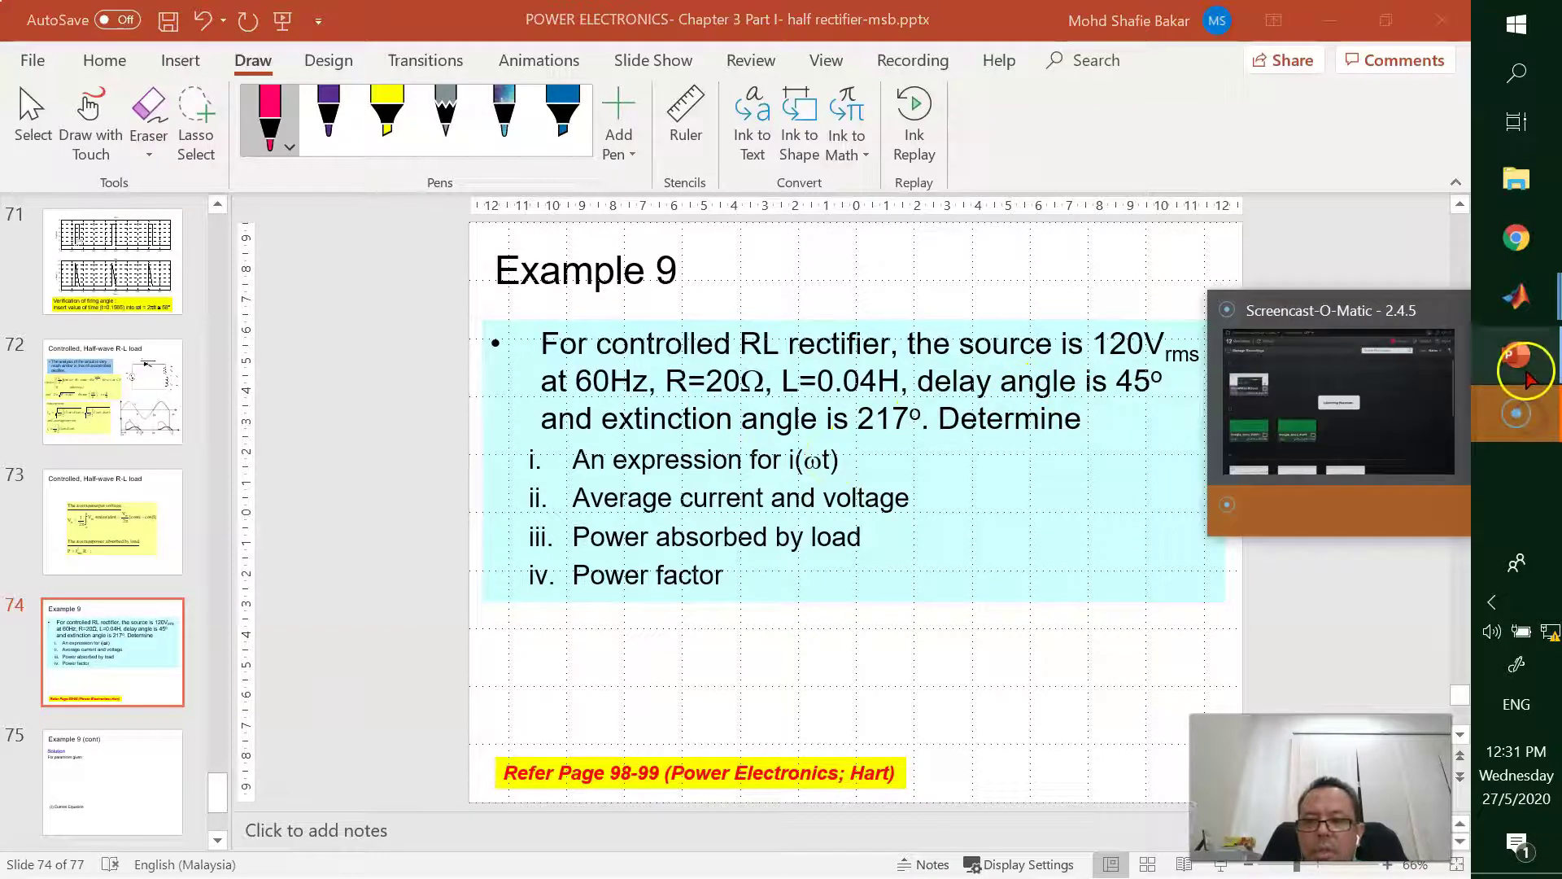
In the HWRec_control_R_load Simulink model, set the Pulse Generator's phase delay to 1/60*(45/360) and run the simulation.
mouse_move(1516, 297)
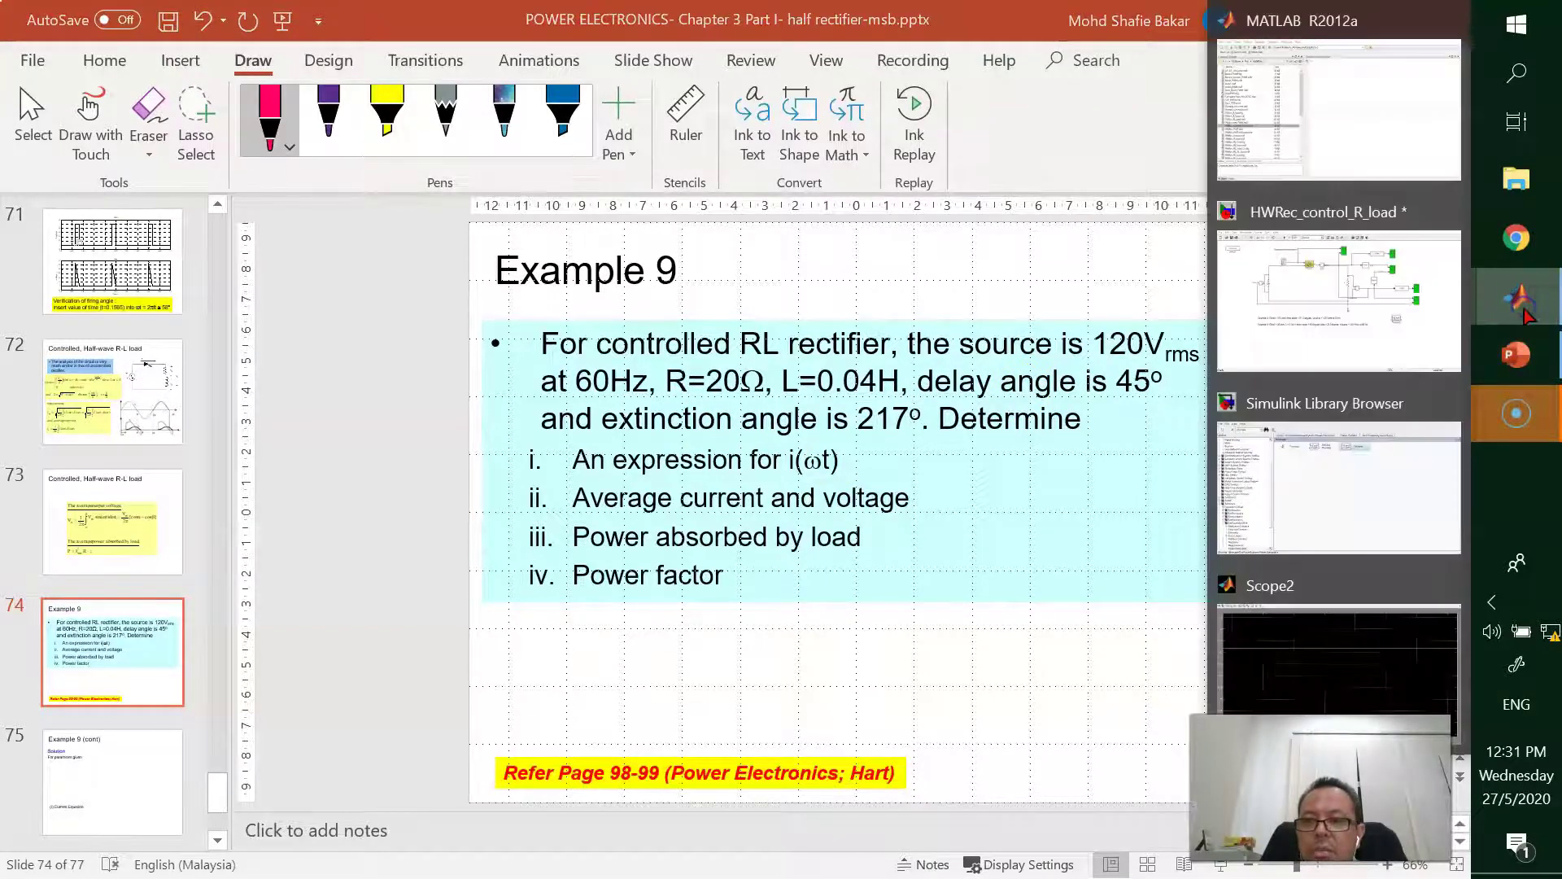
click(1383, 301)
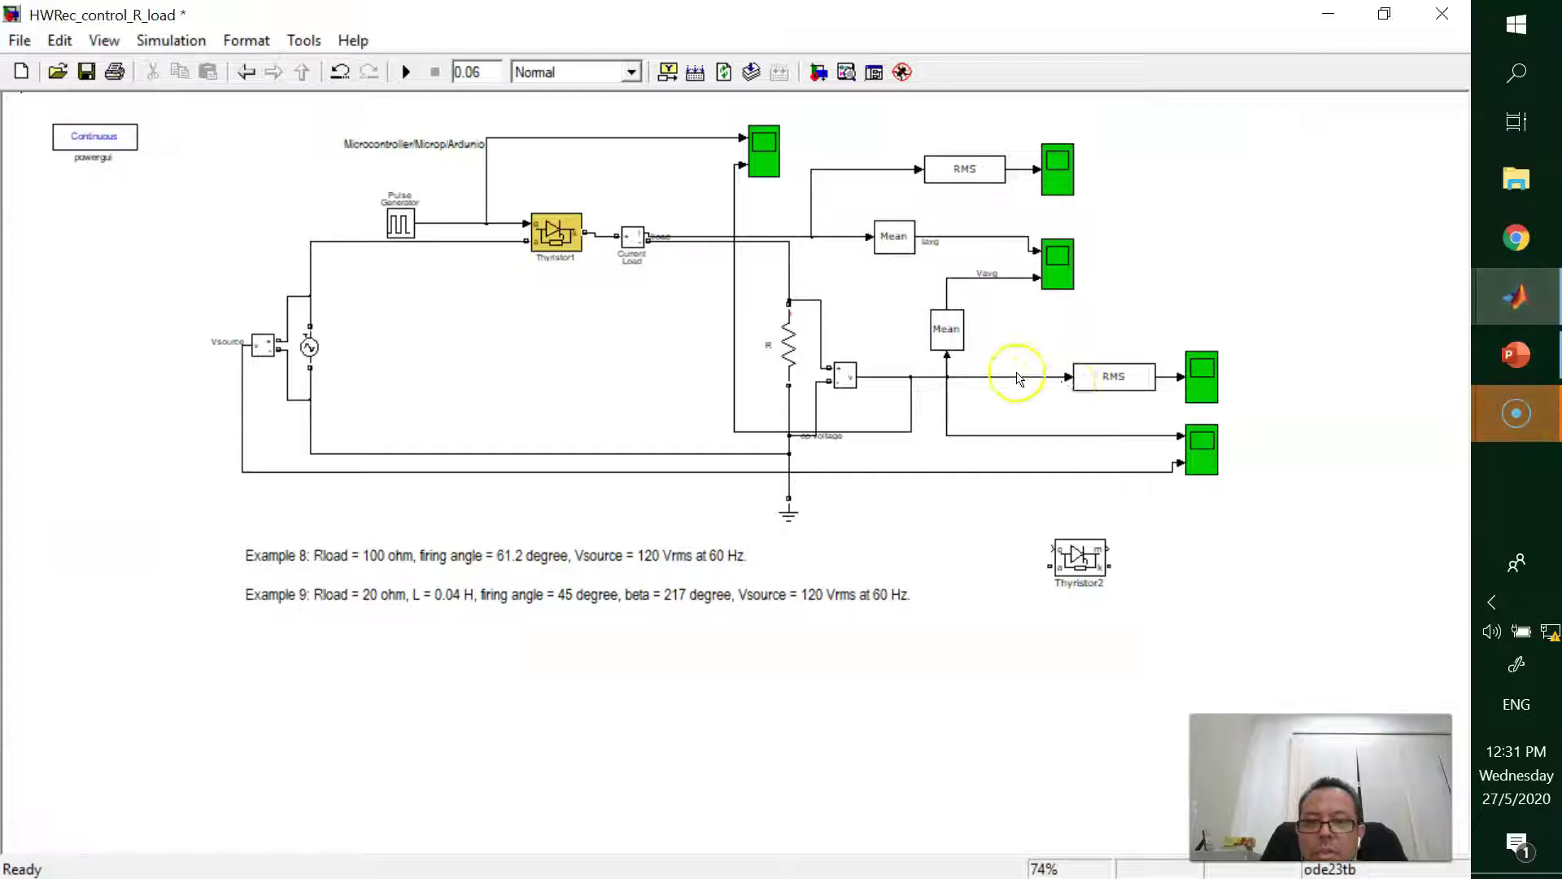
double_click(399, 223)
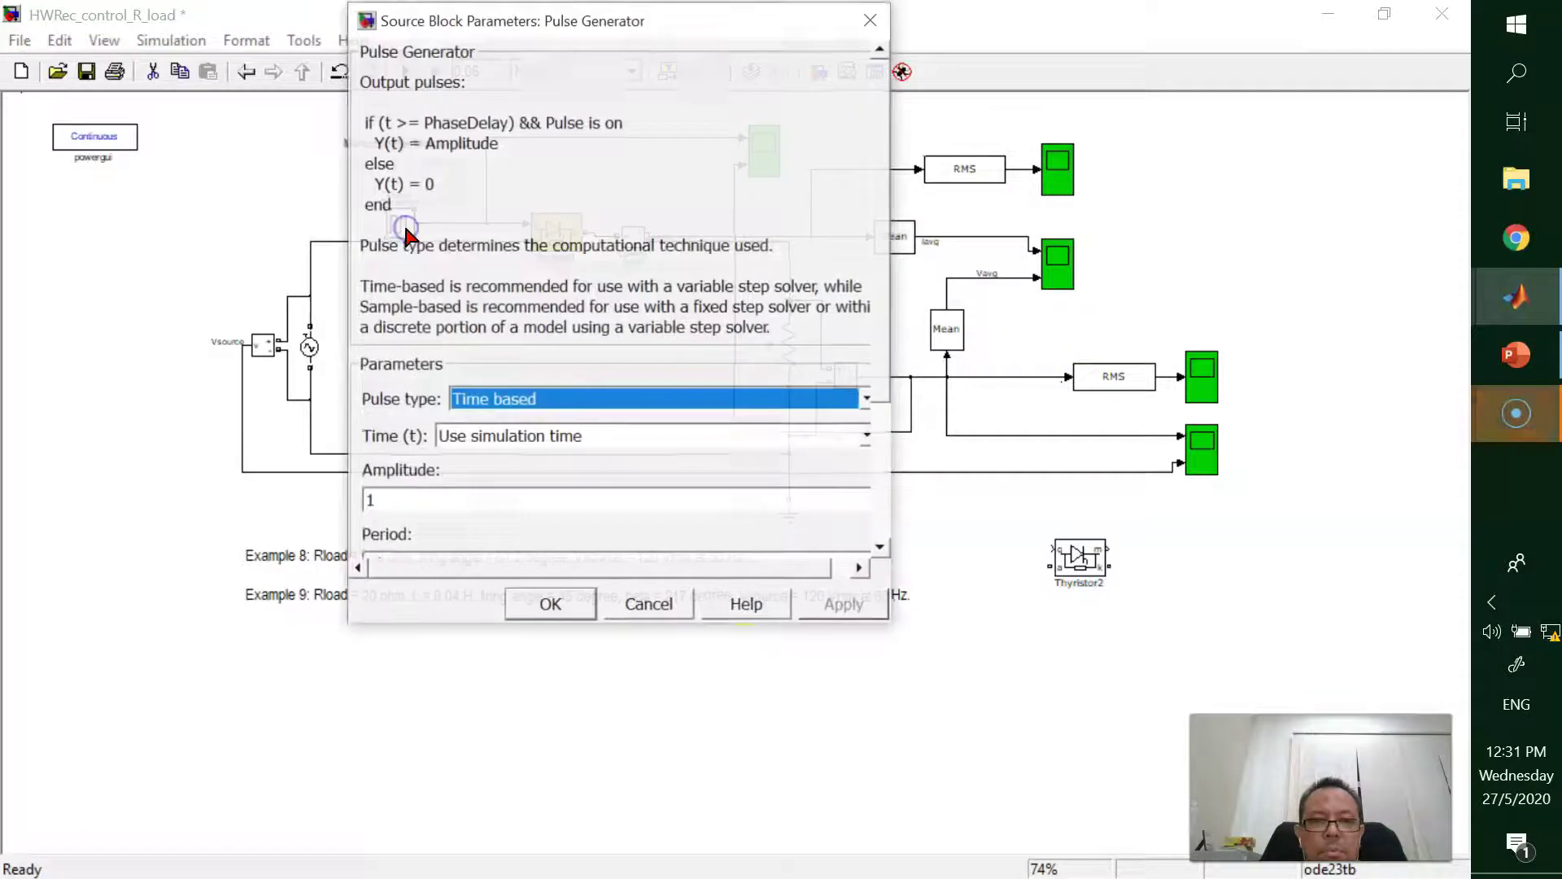
scroll(736, 541, down, 3)
triple_click(423, 490)
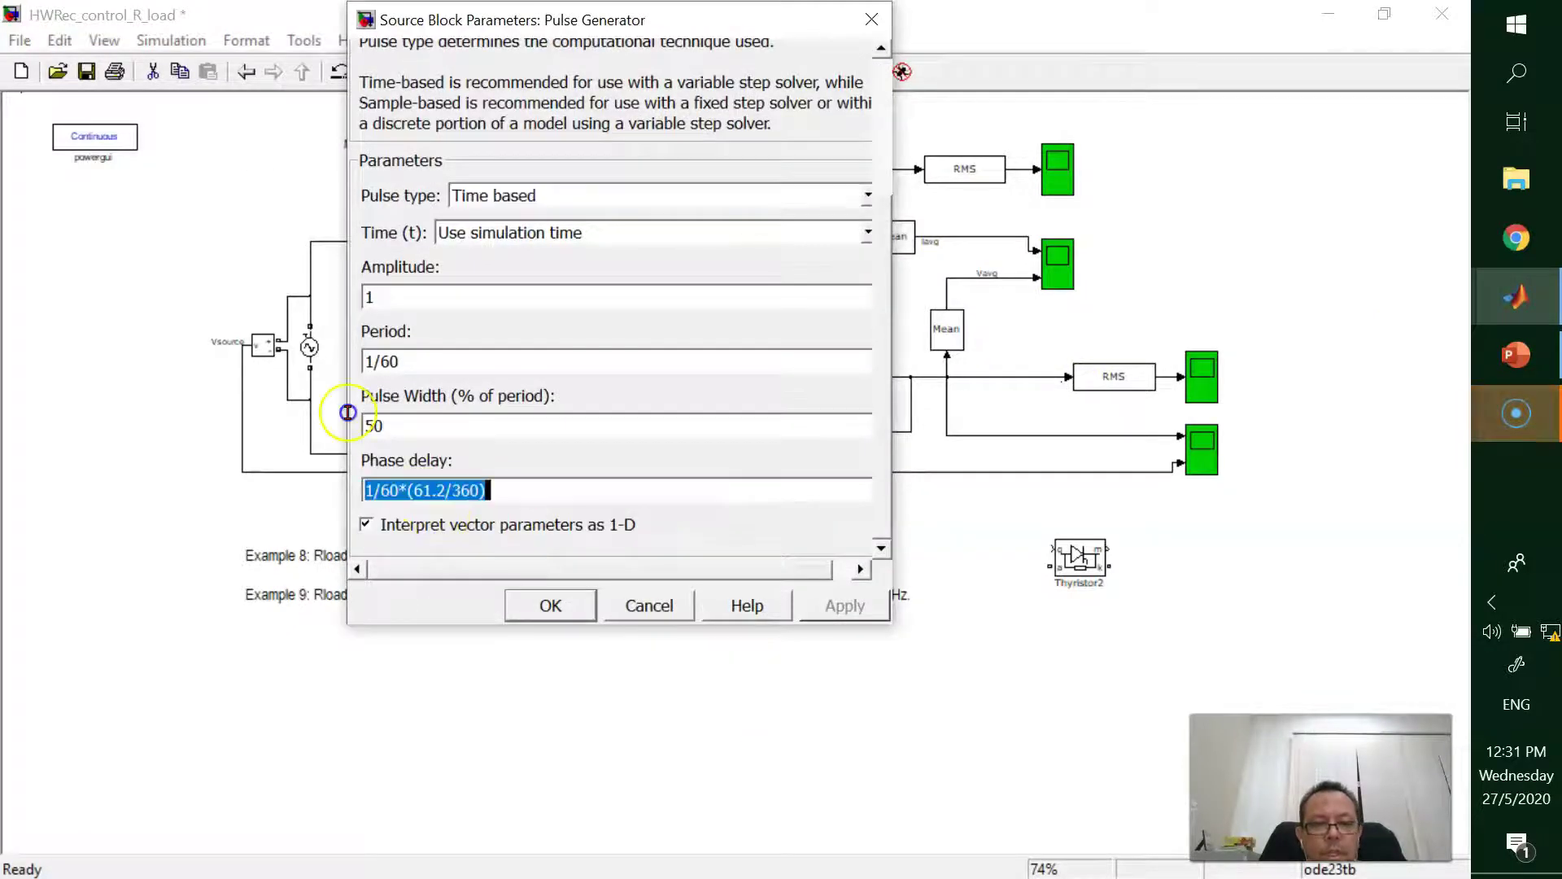
key(Right)
key(Left)
key(Left)
key(Left)
key(Left)
key(Left)
key(Left)
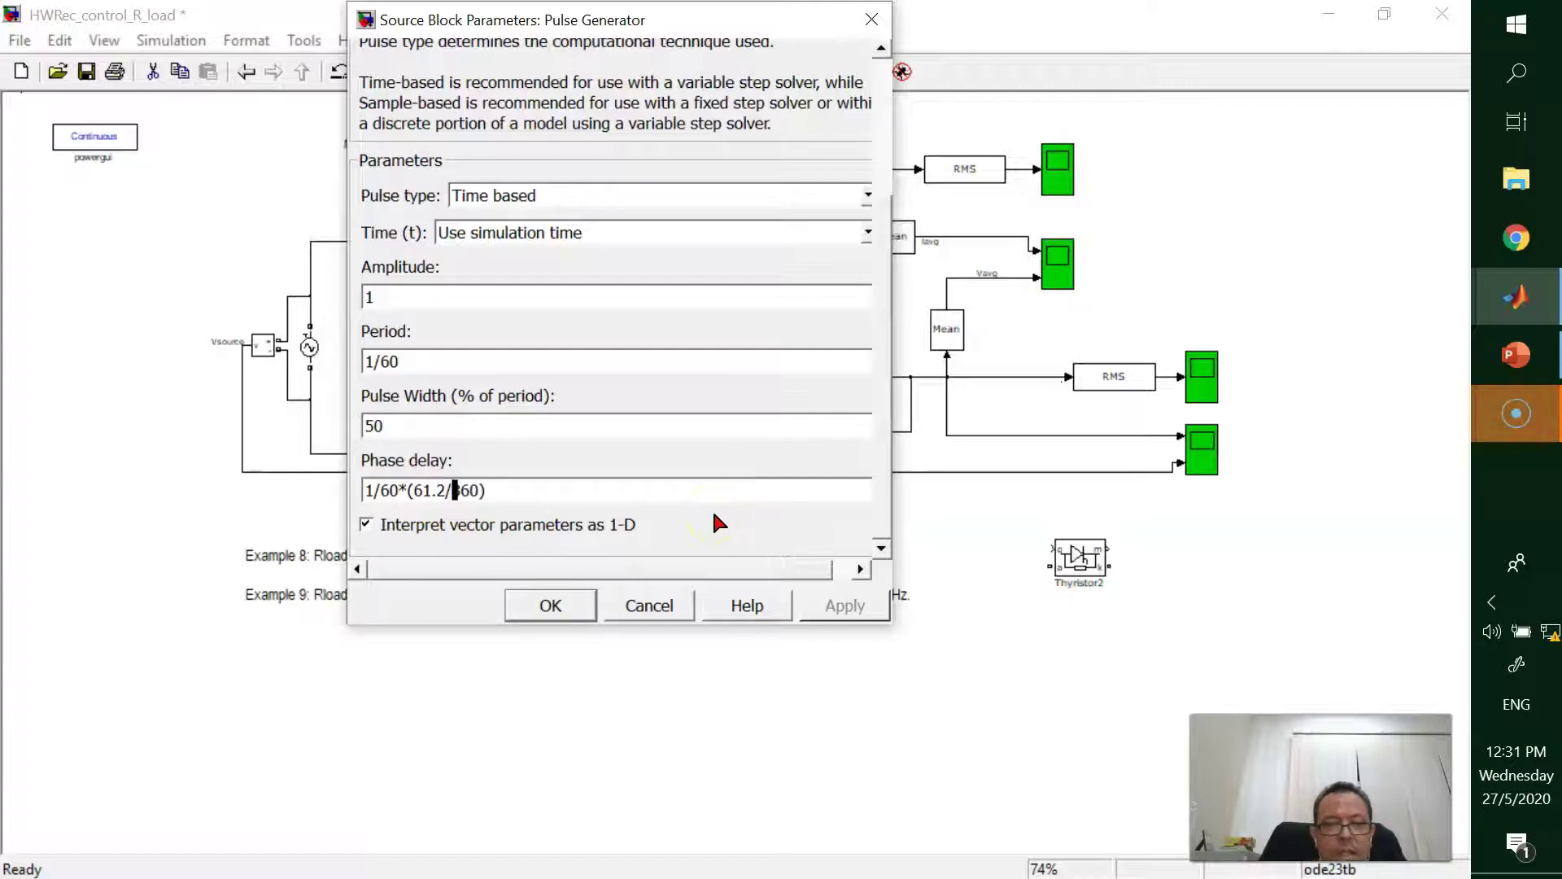
key(Left)
key(Left)
key(shift+Right)
key(shift+Right)
key(shift+Right)
key(shift+Right)
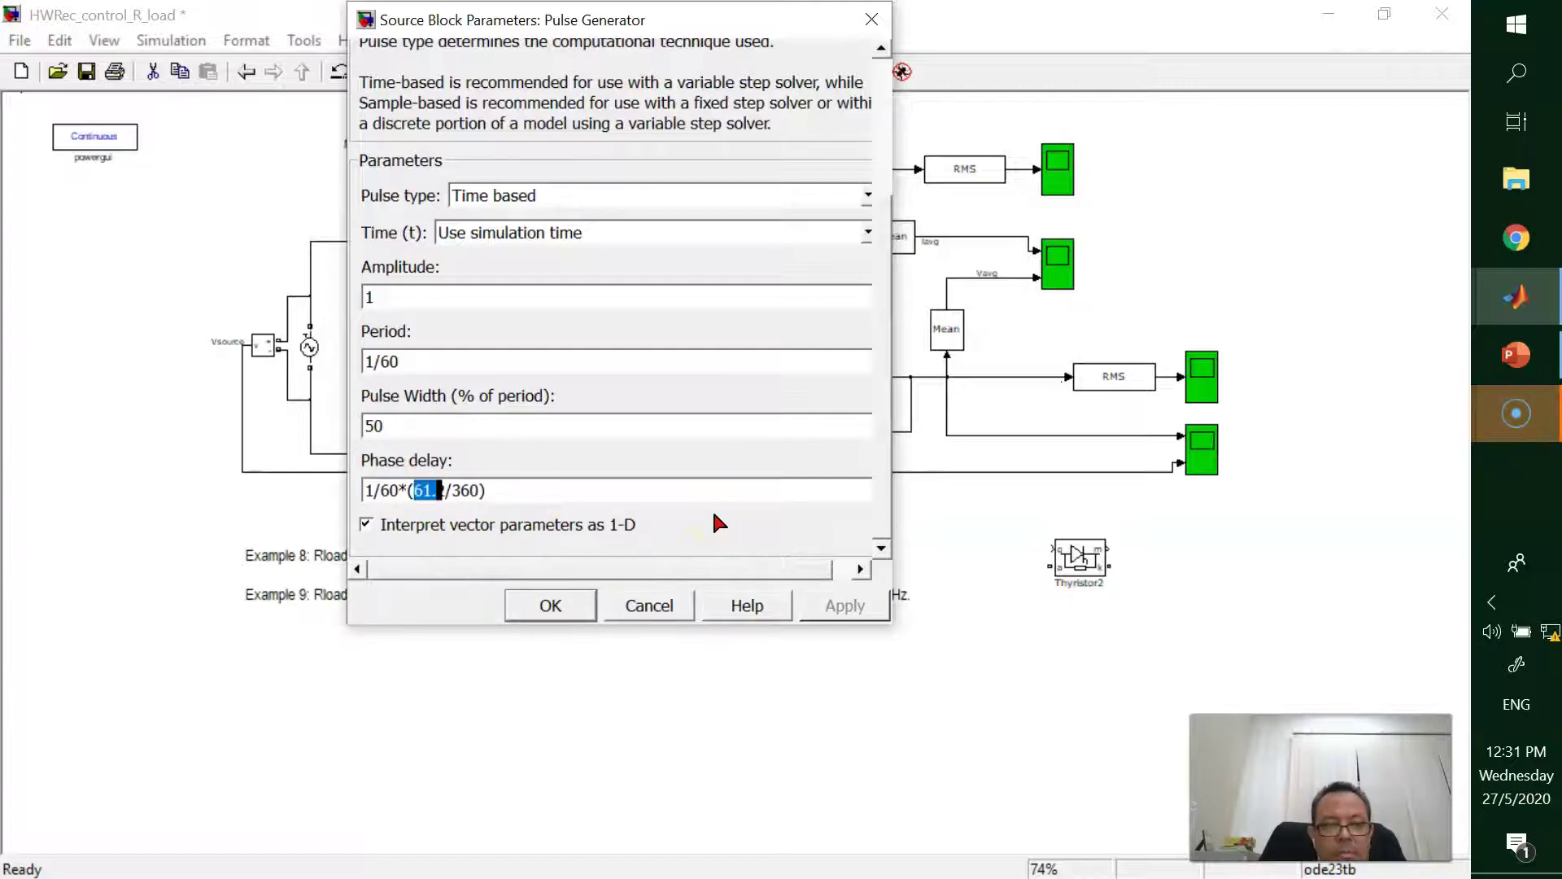
text(45)
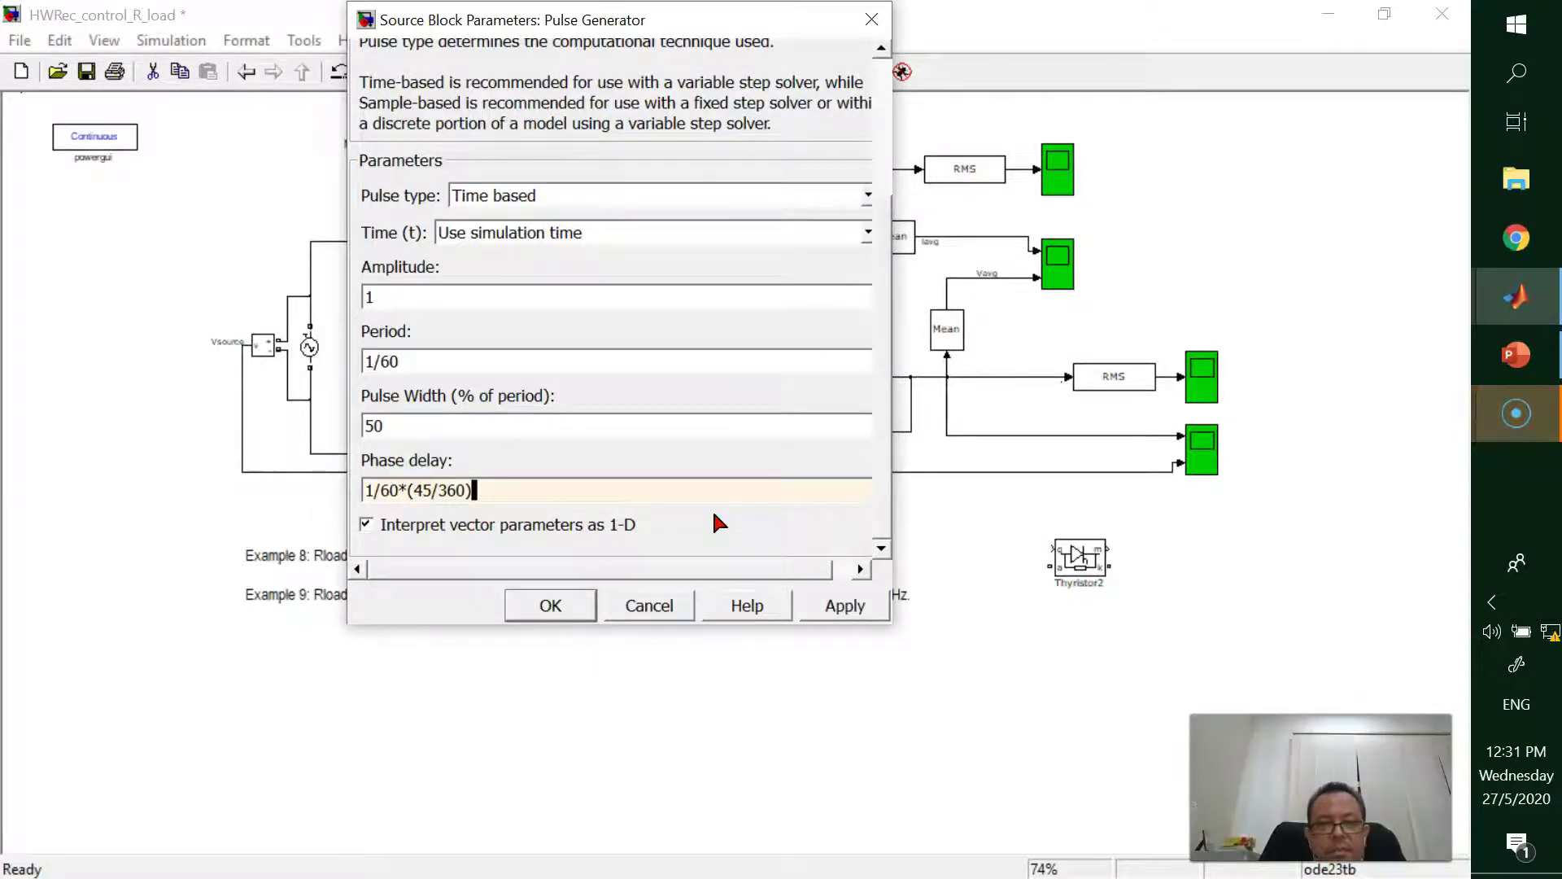
key(Return)
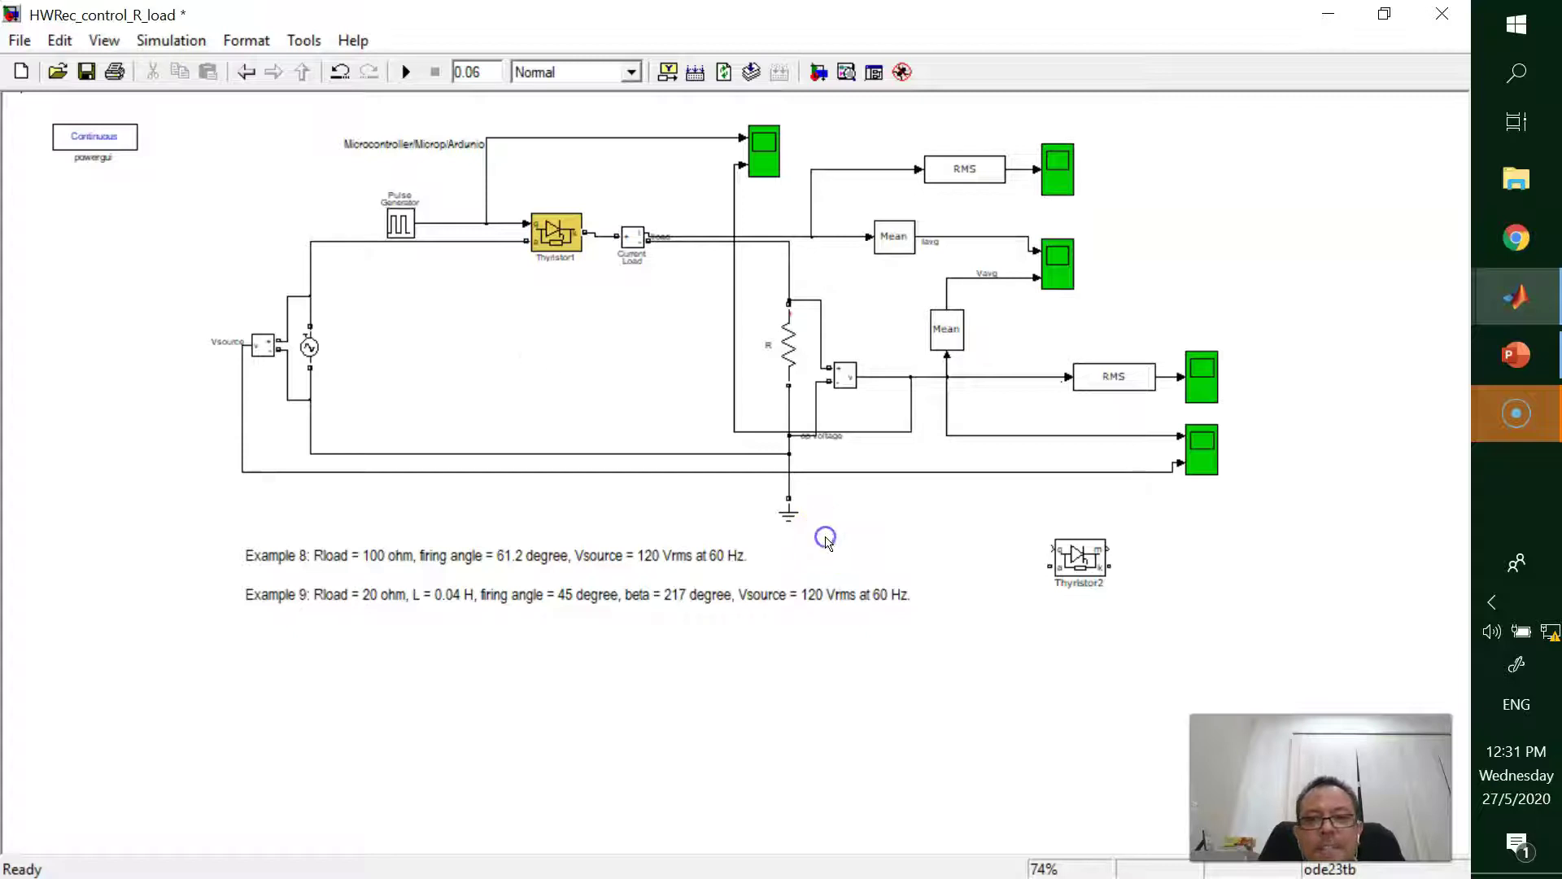
click(412, 74)
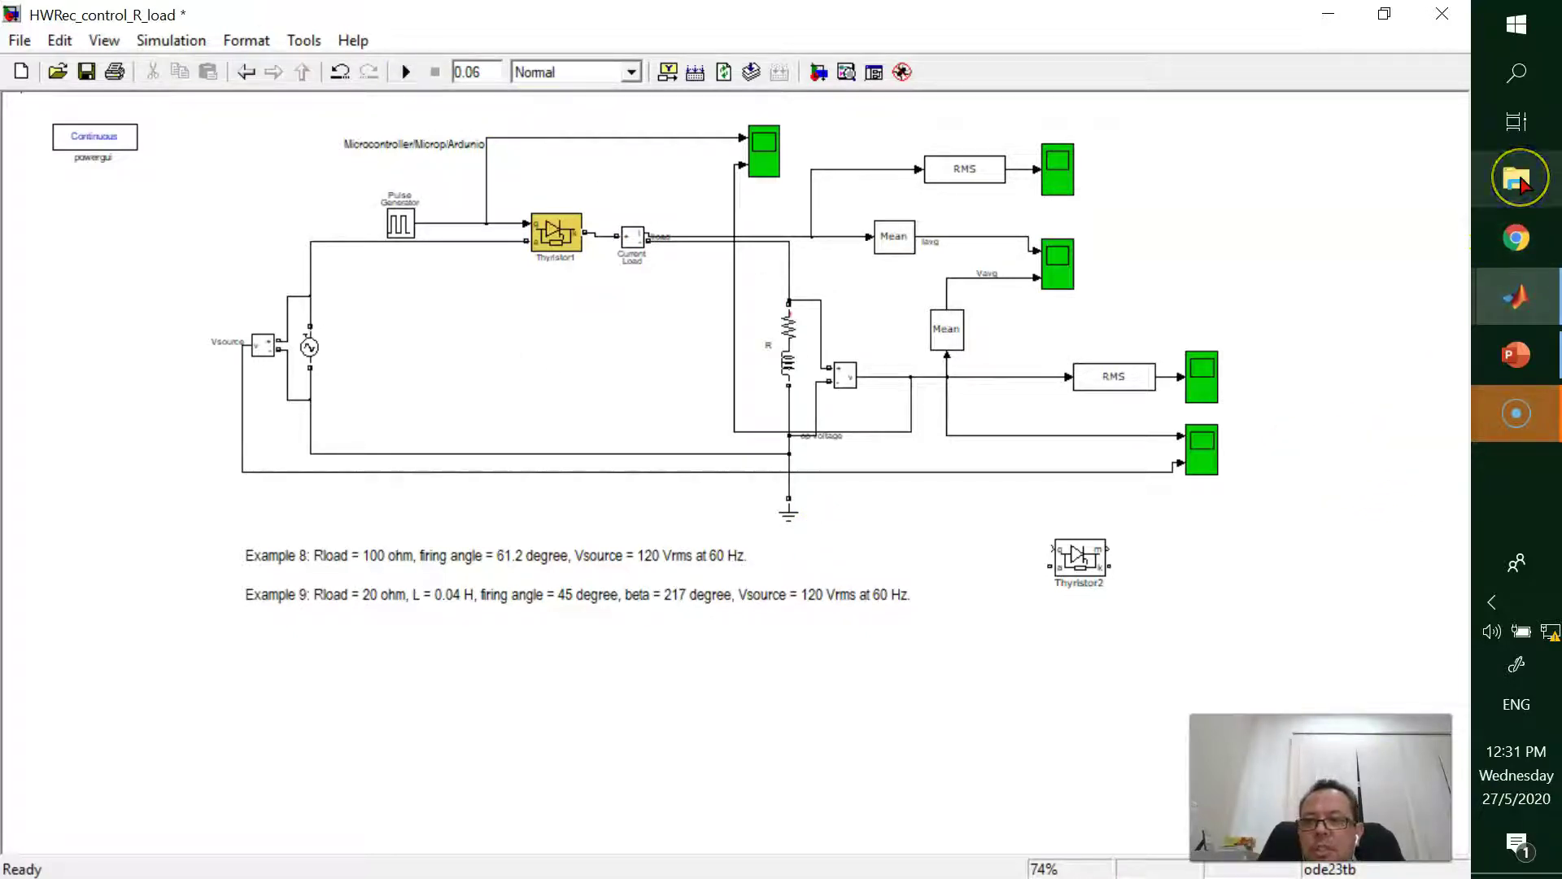
Open the Power Electronics textbook PDF from the recent files in File Explorer and go to page 110.
click(1518, 179)
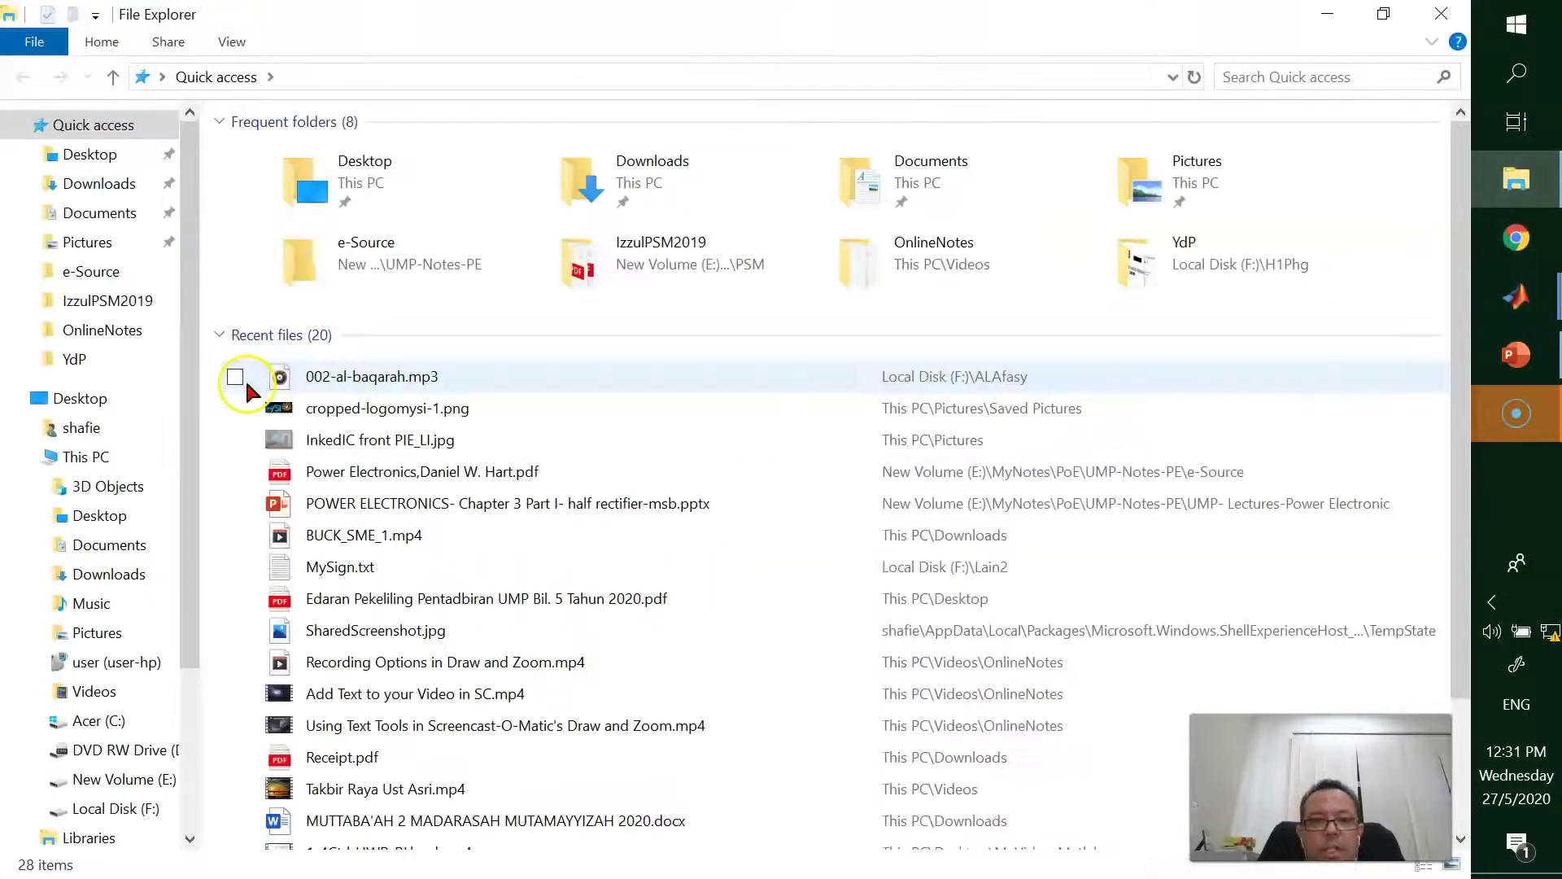
double_click(399, 475)
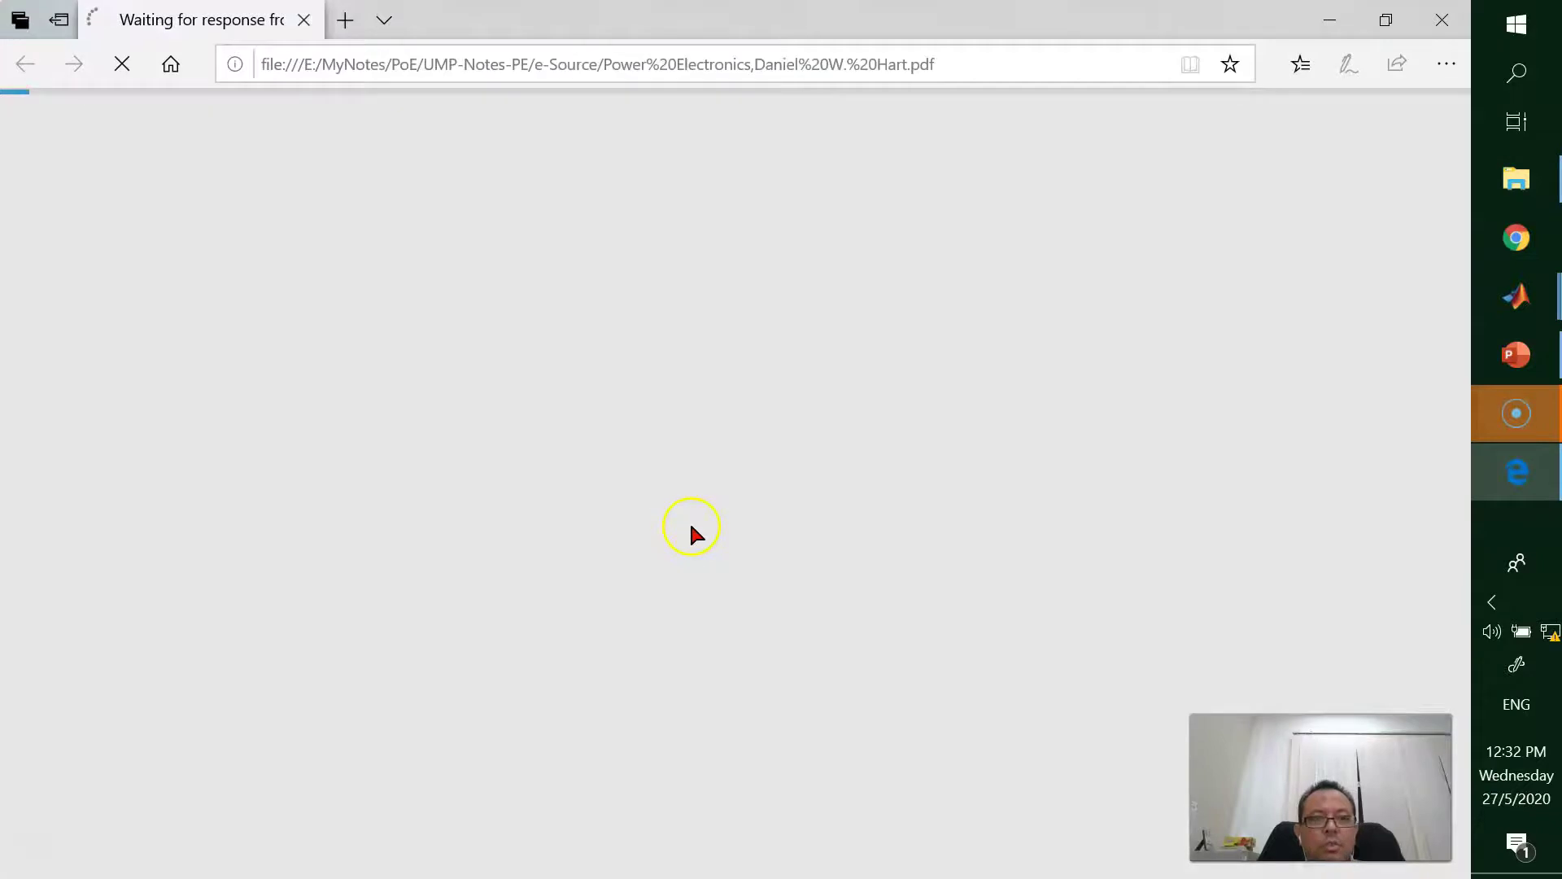
click(29, 114)
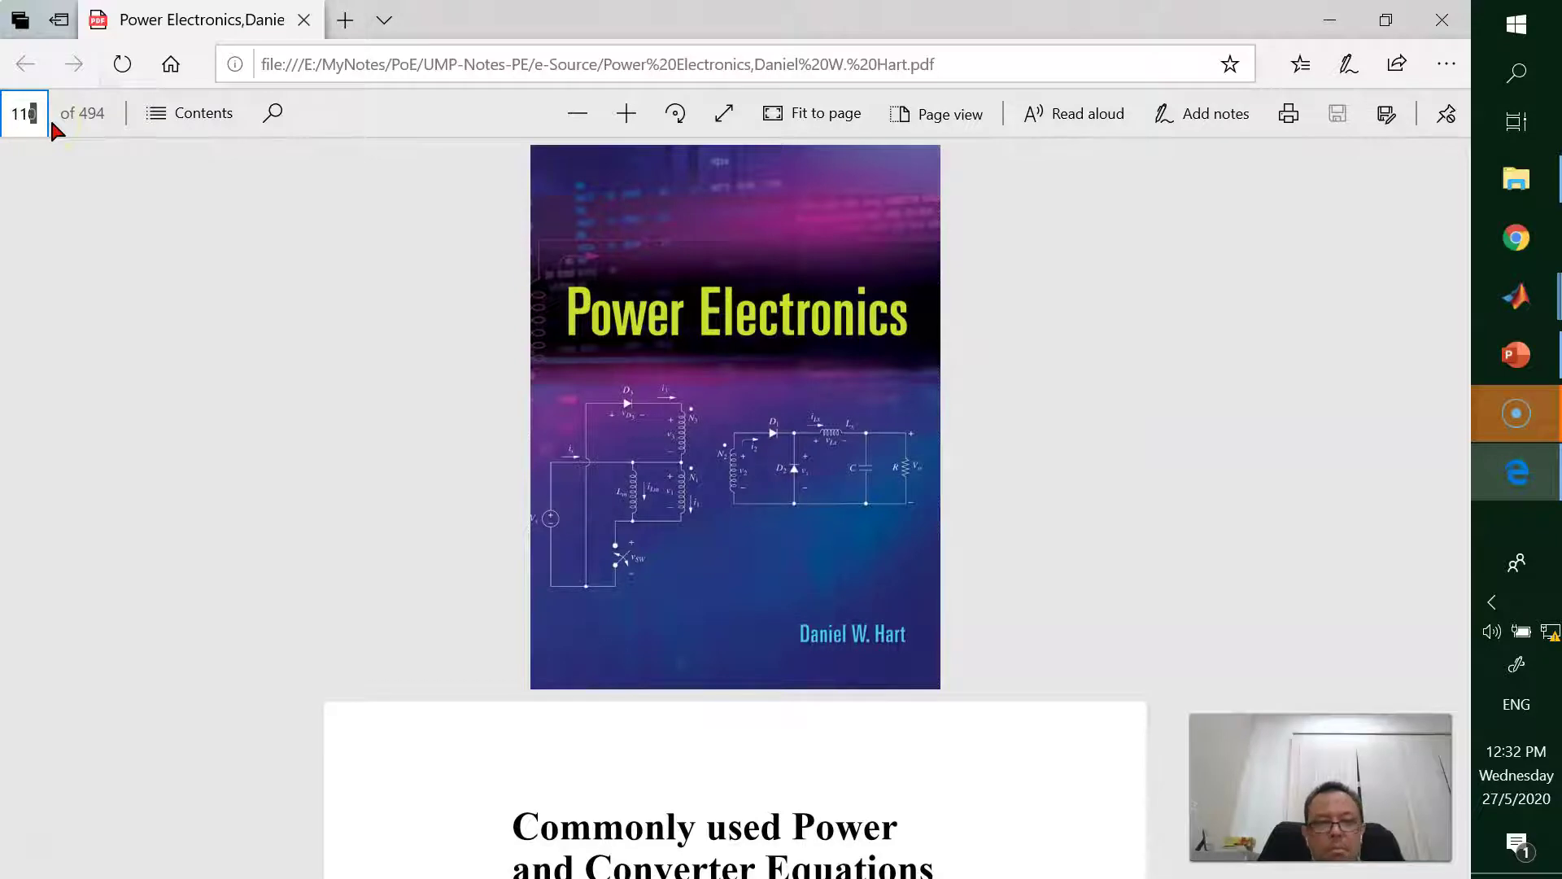
text(110)
key(Return)
Find Example 3-11 on the controlled half-wave rectifier with RL load and examine its parameters, average current, rms current and power factor.
scroll(851, 466, down, 20)
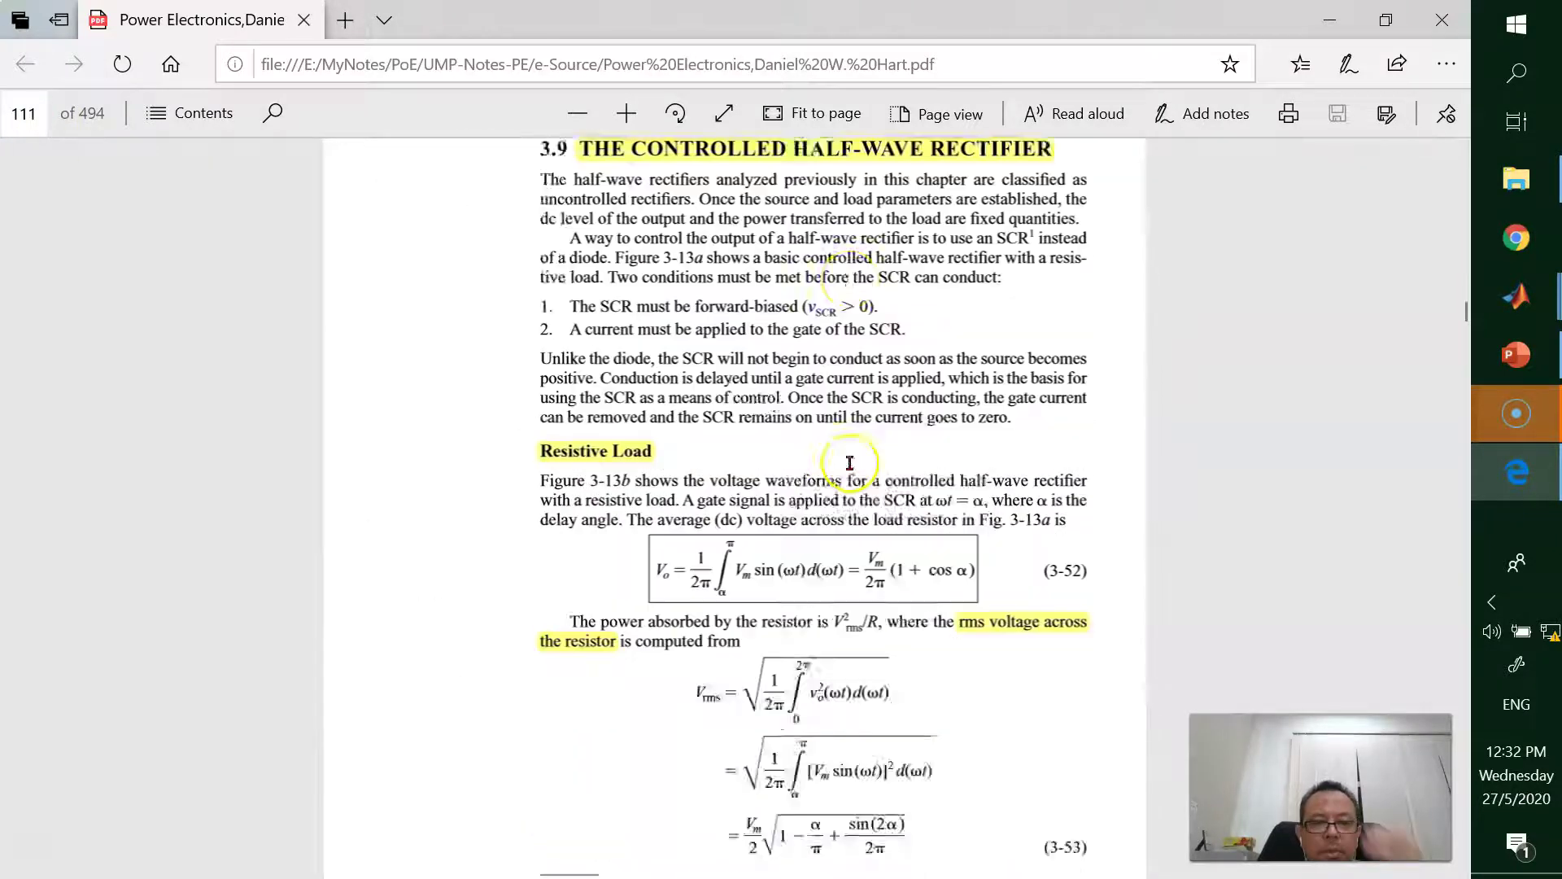
scroll(847, 462, up, 10)
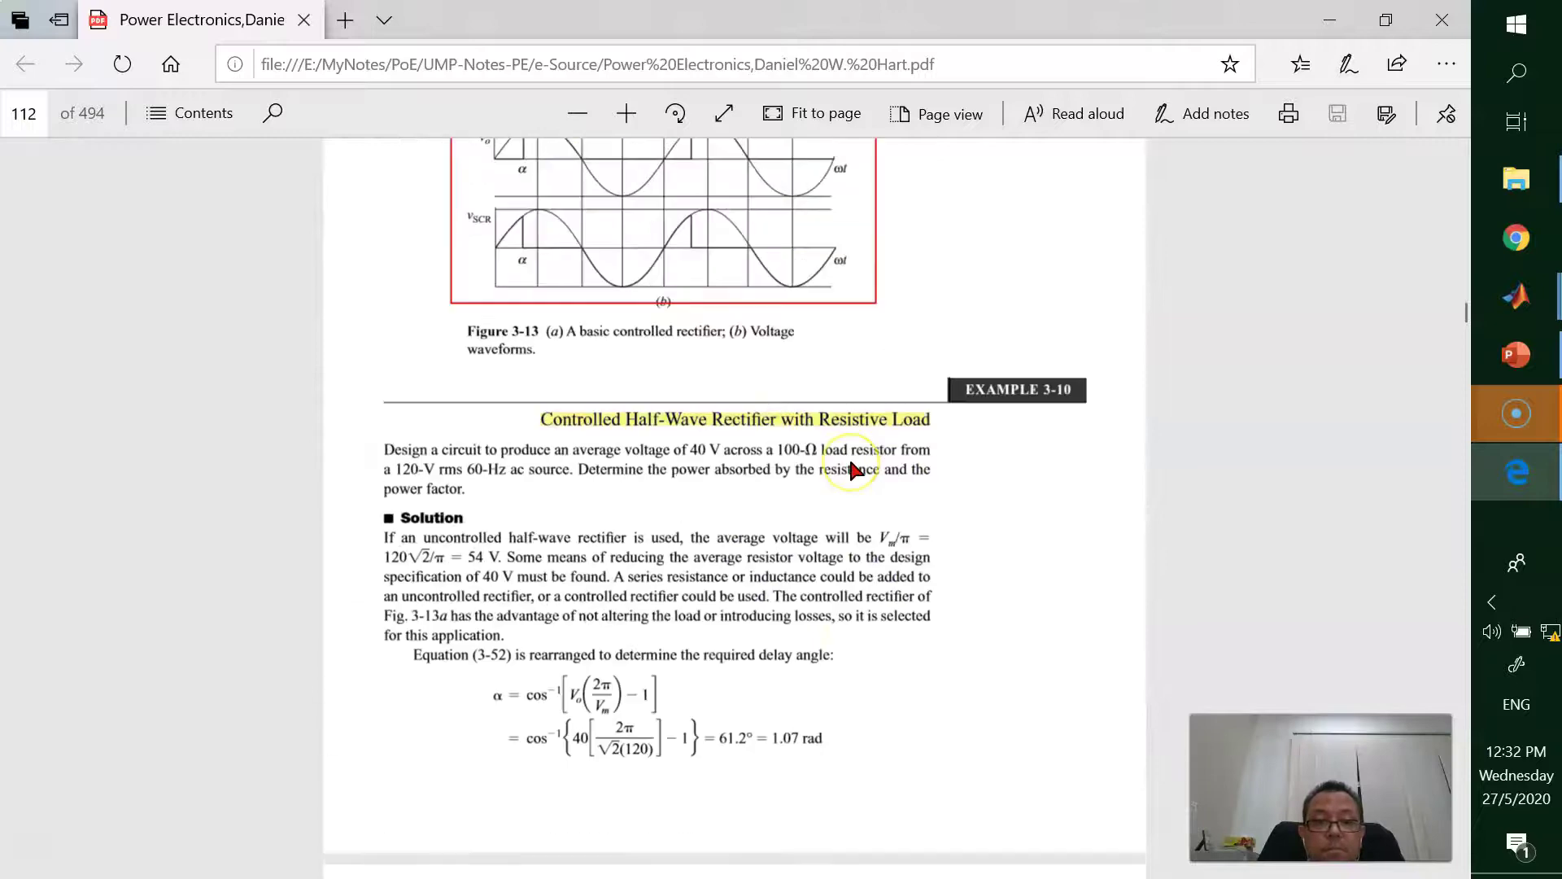
scroll(851, 470, down, 20)
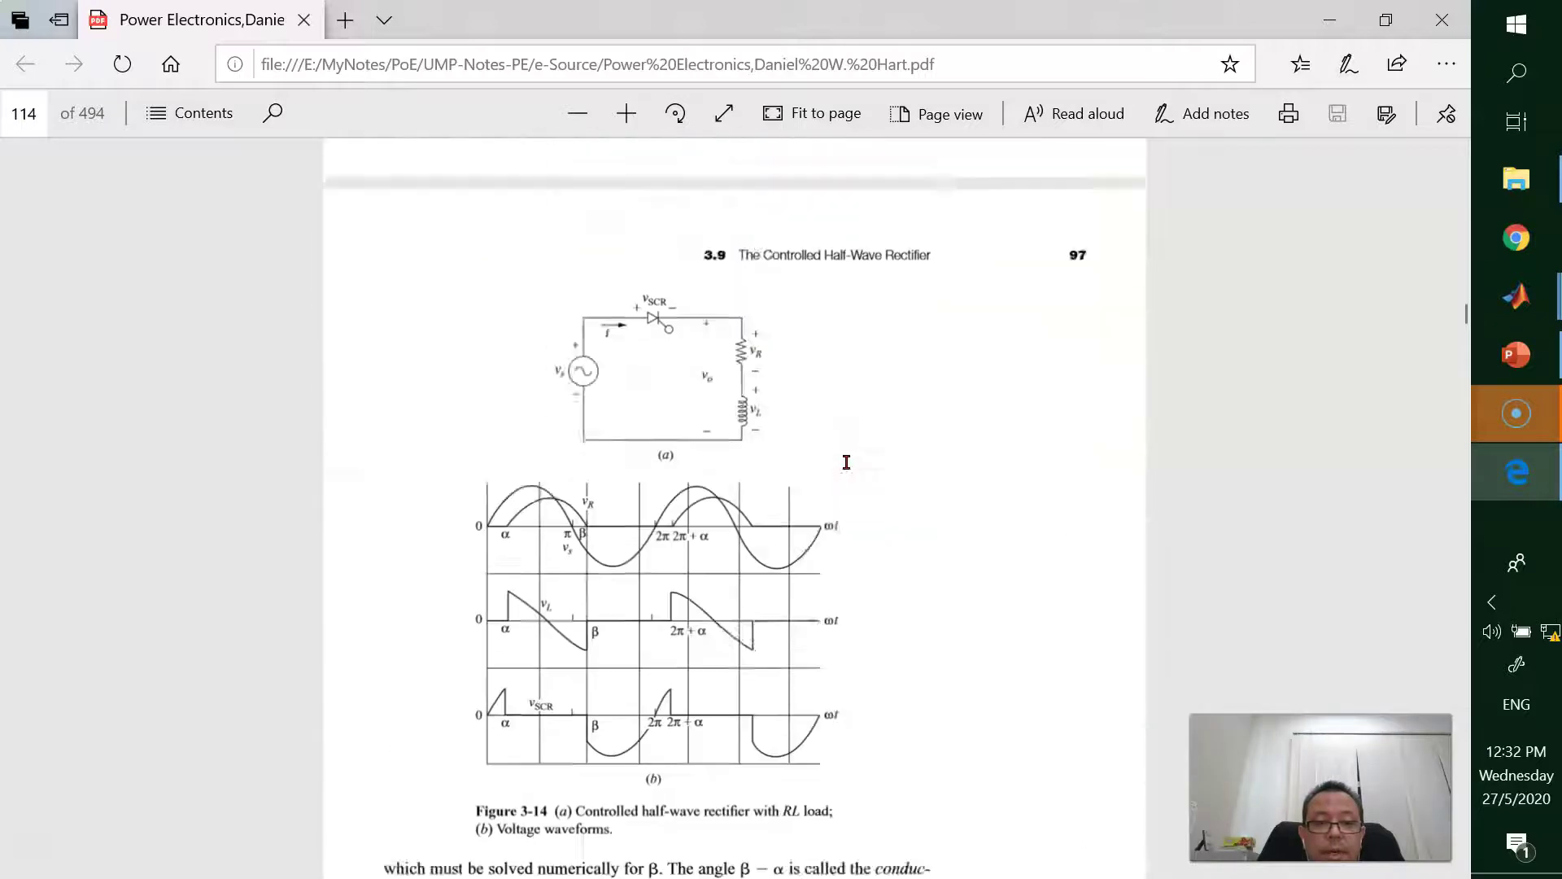
scroll(843, 464, up, 6)
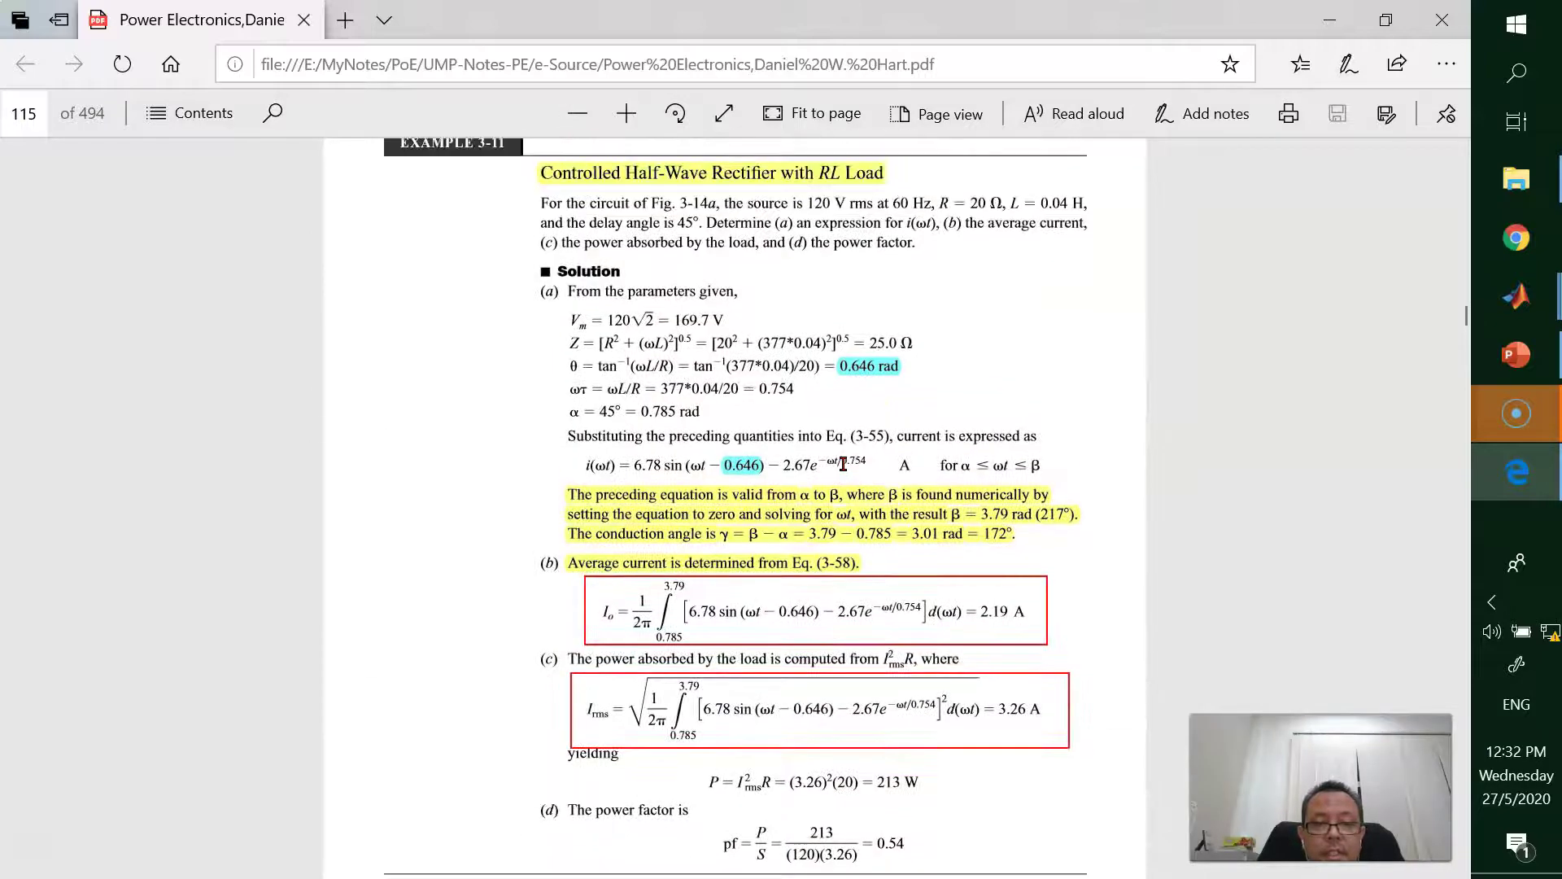
scroll(843, 464, up, 1)
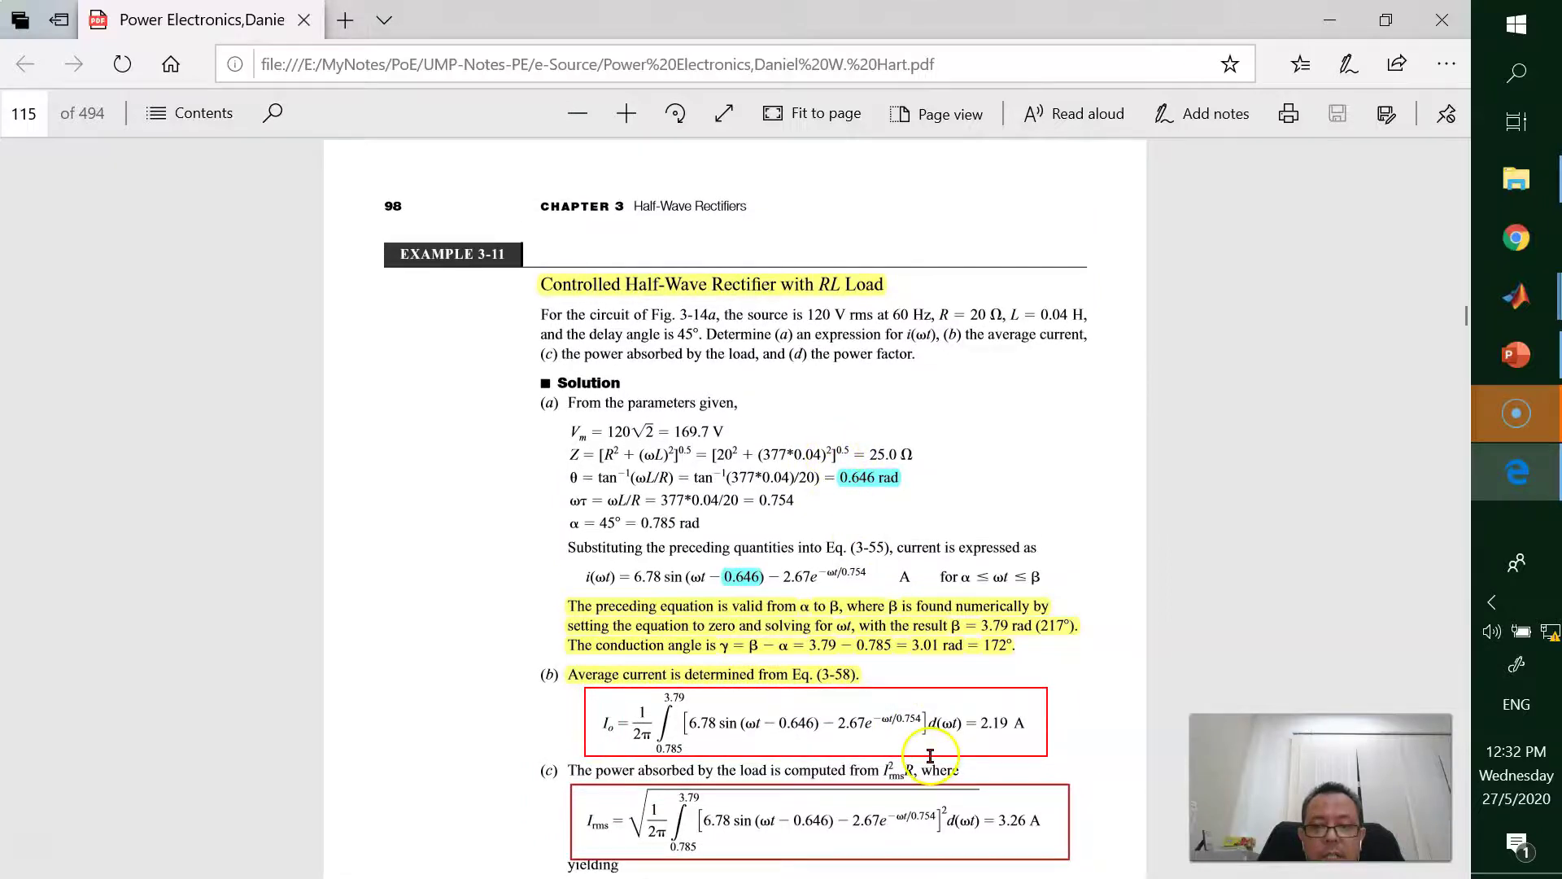
scroll(1137, 741, up, 2)
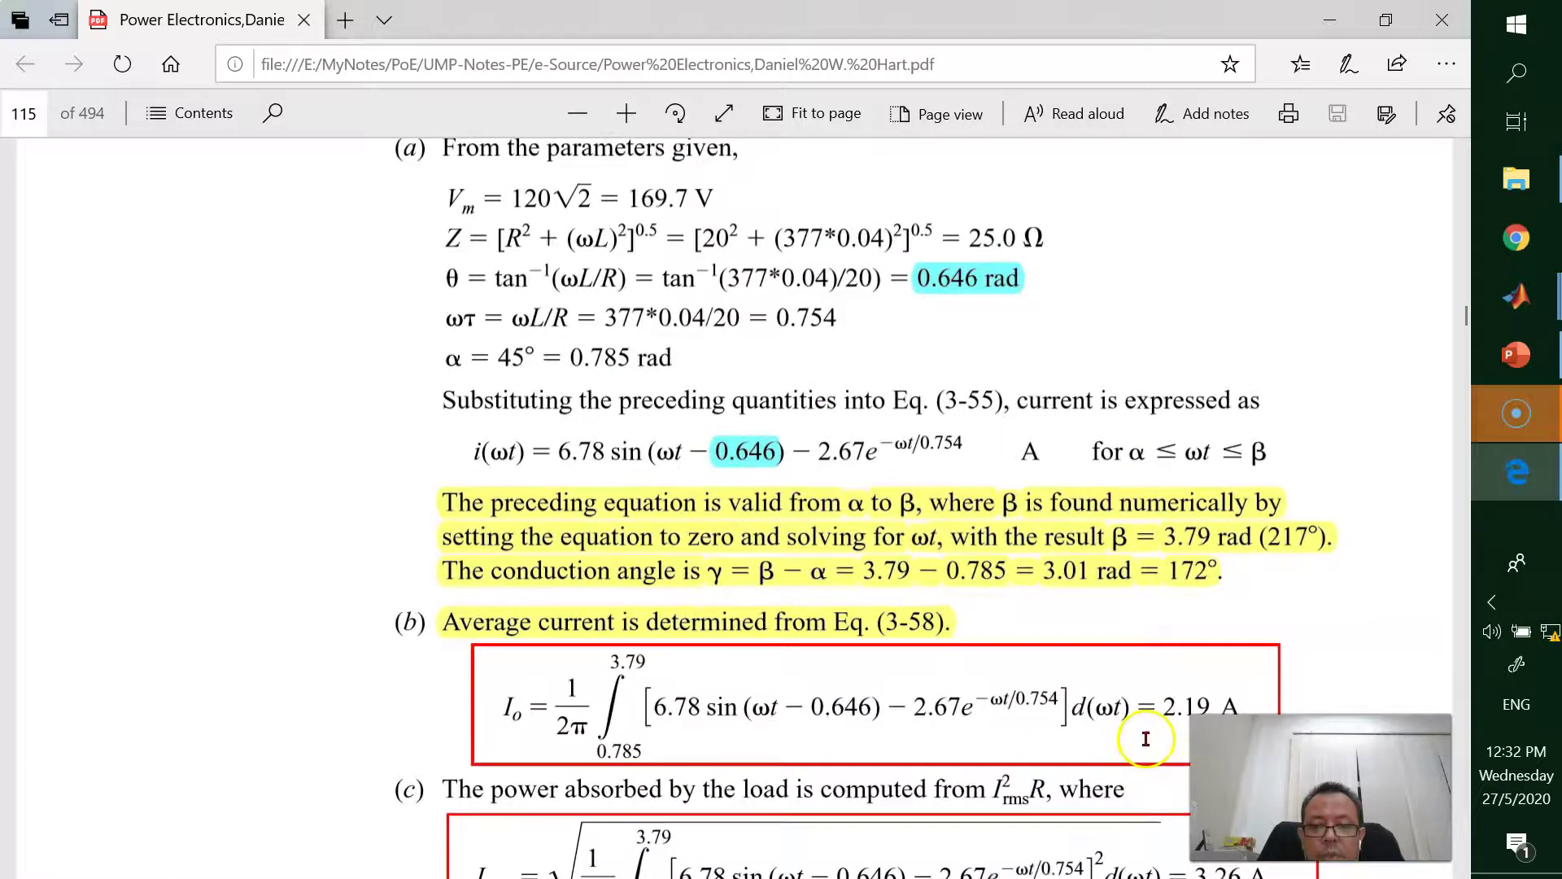
scroll(1142, 737, up, 1)
scroll(1180, 719, down, 3)
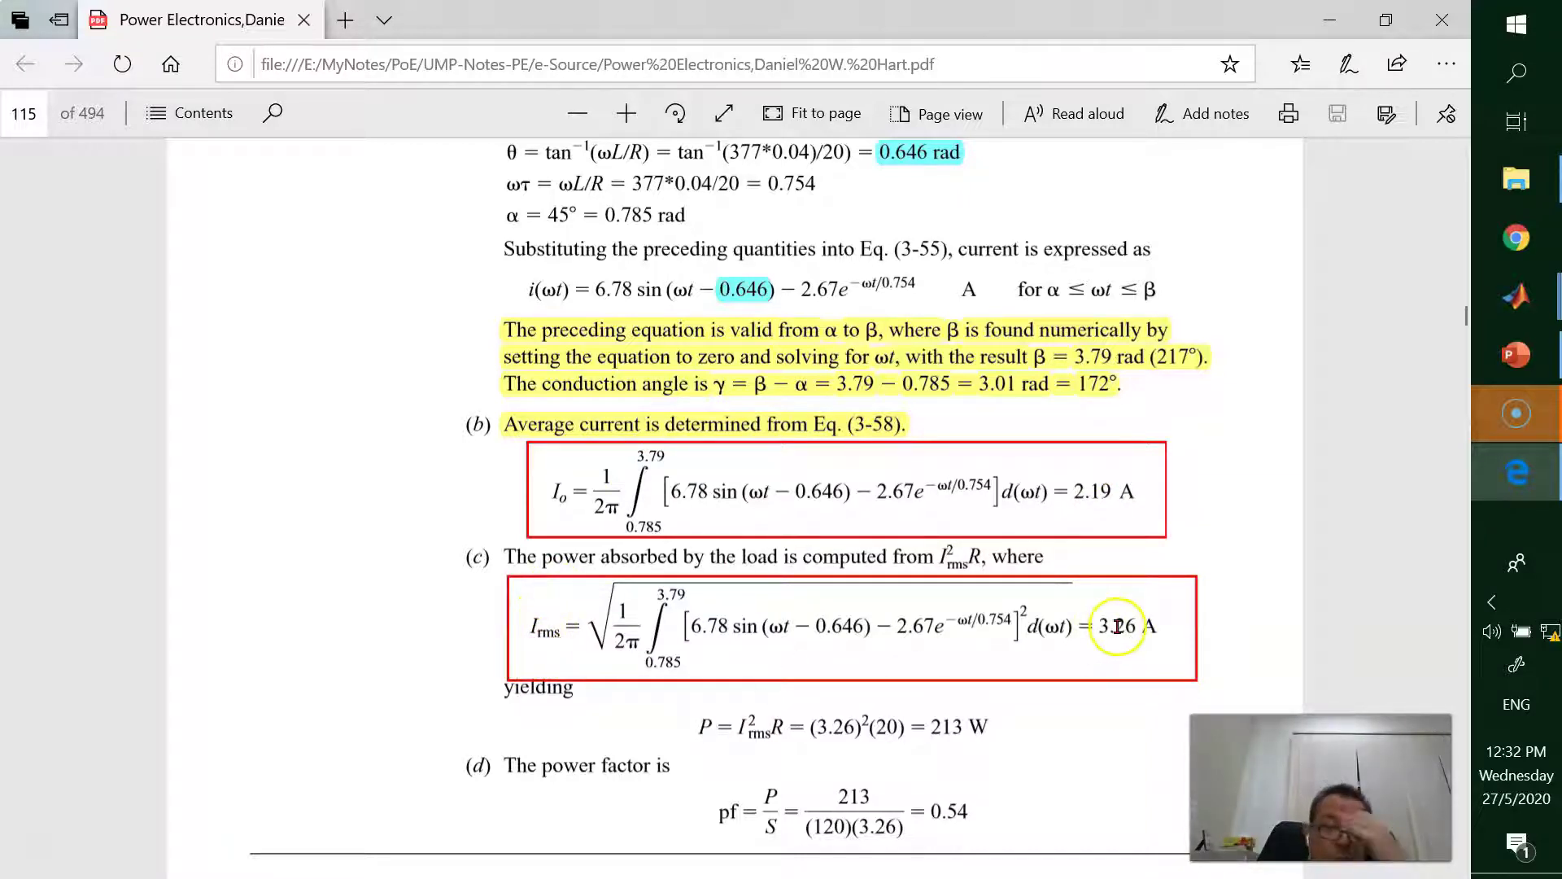
scroll(1117, 626, up, 7)
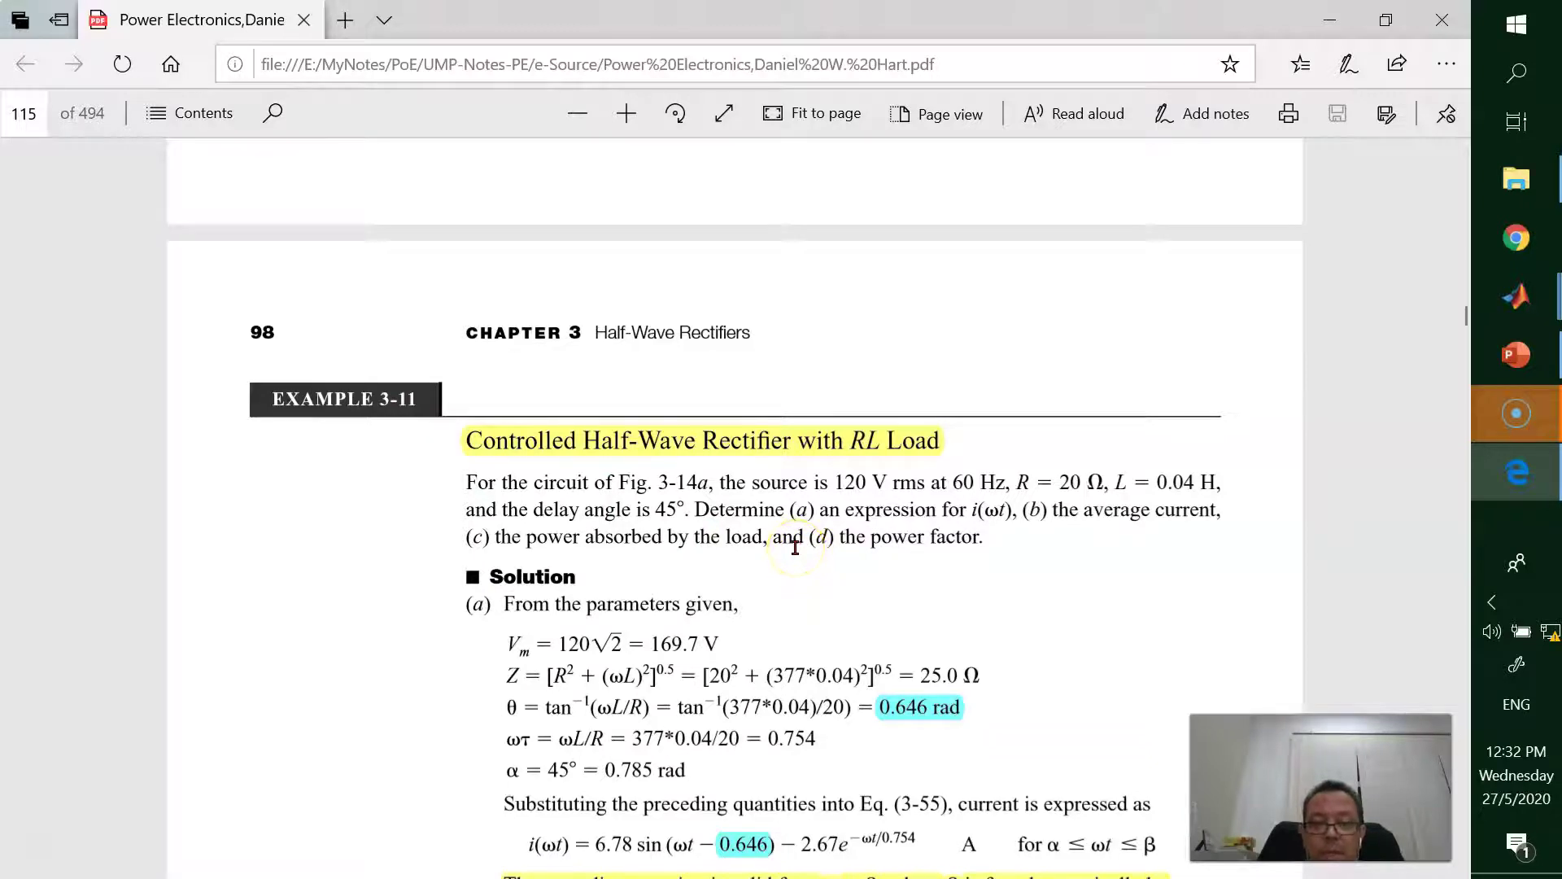
scroll(795, 547, up, 1)
scroll(795, 547, down, 8)
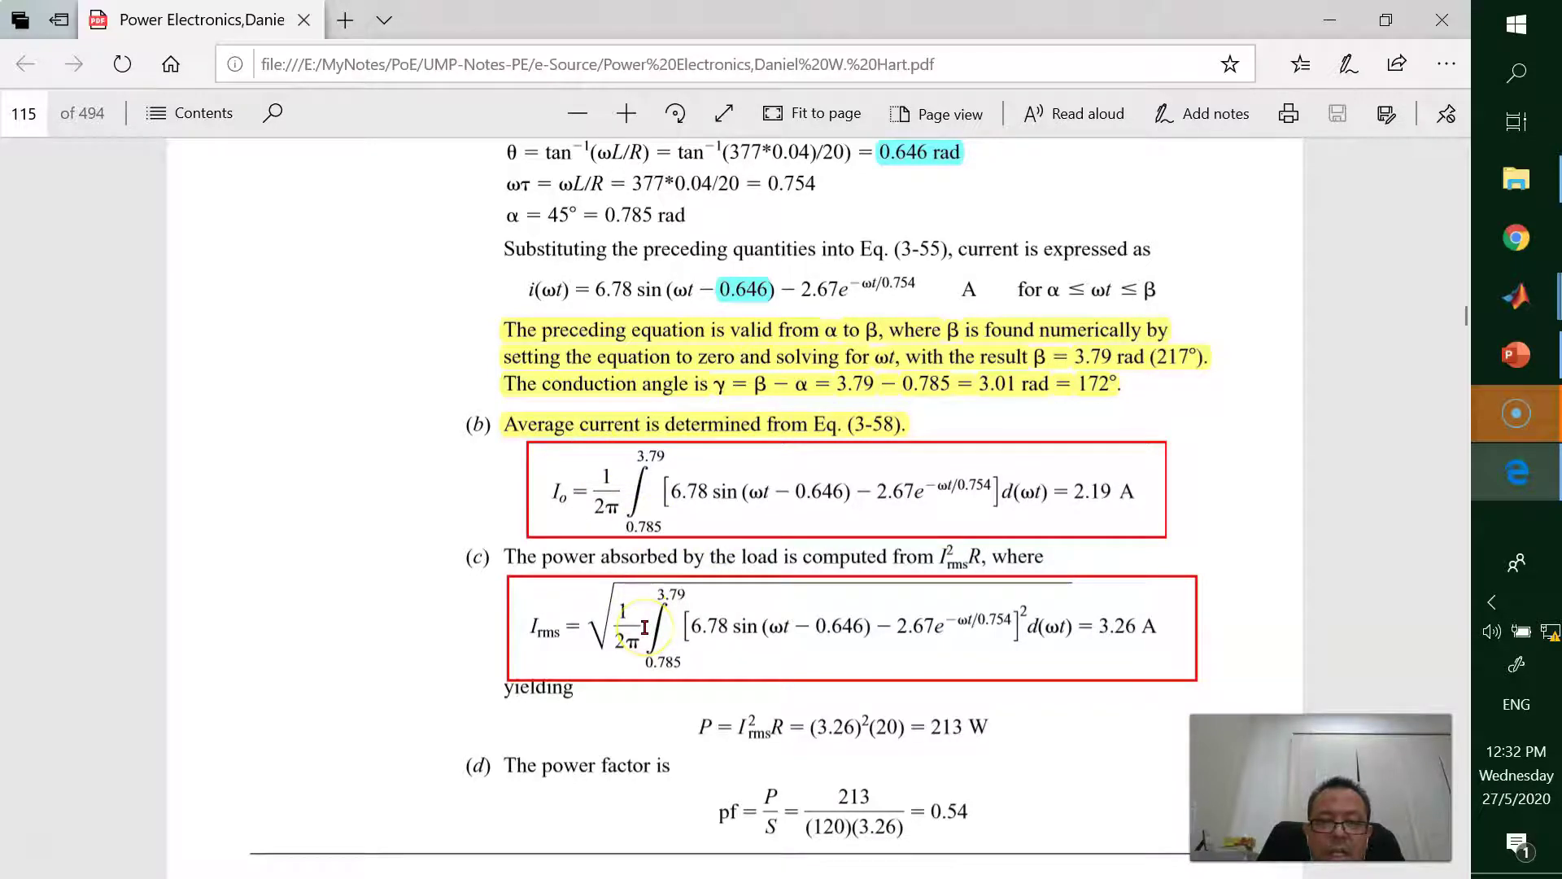
Switch to the HWRec_control_R_load model, autoscale and zoom the load current RMS scope, and compare the steady rms current with the textbook's Irms.
mouse_move(1516, 297)
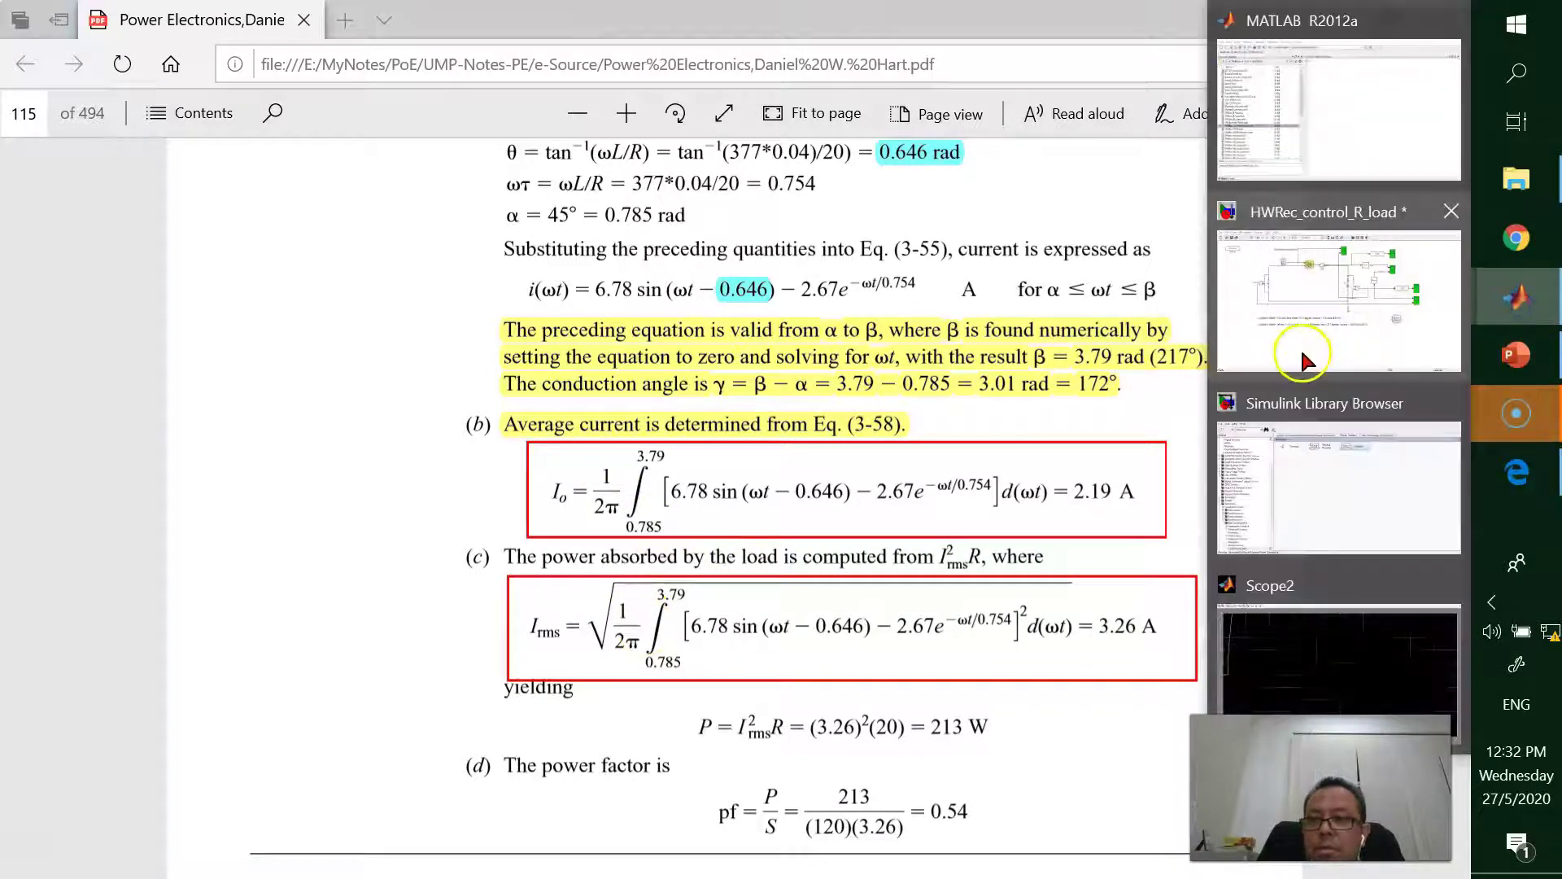
click(1302, 352)
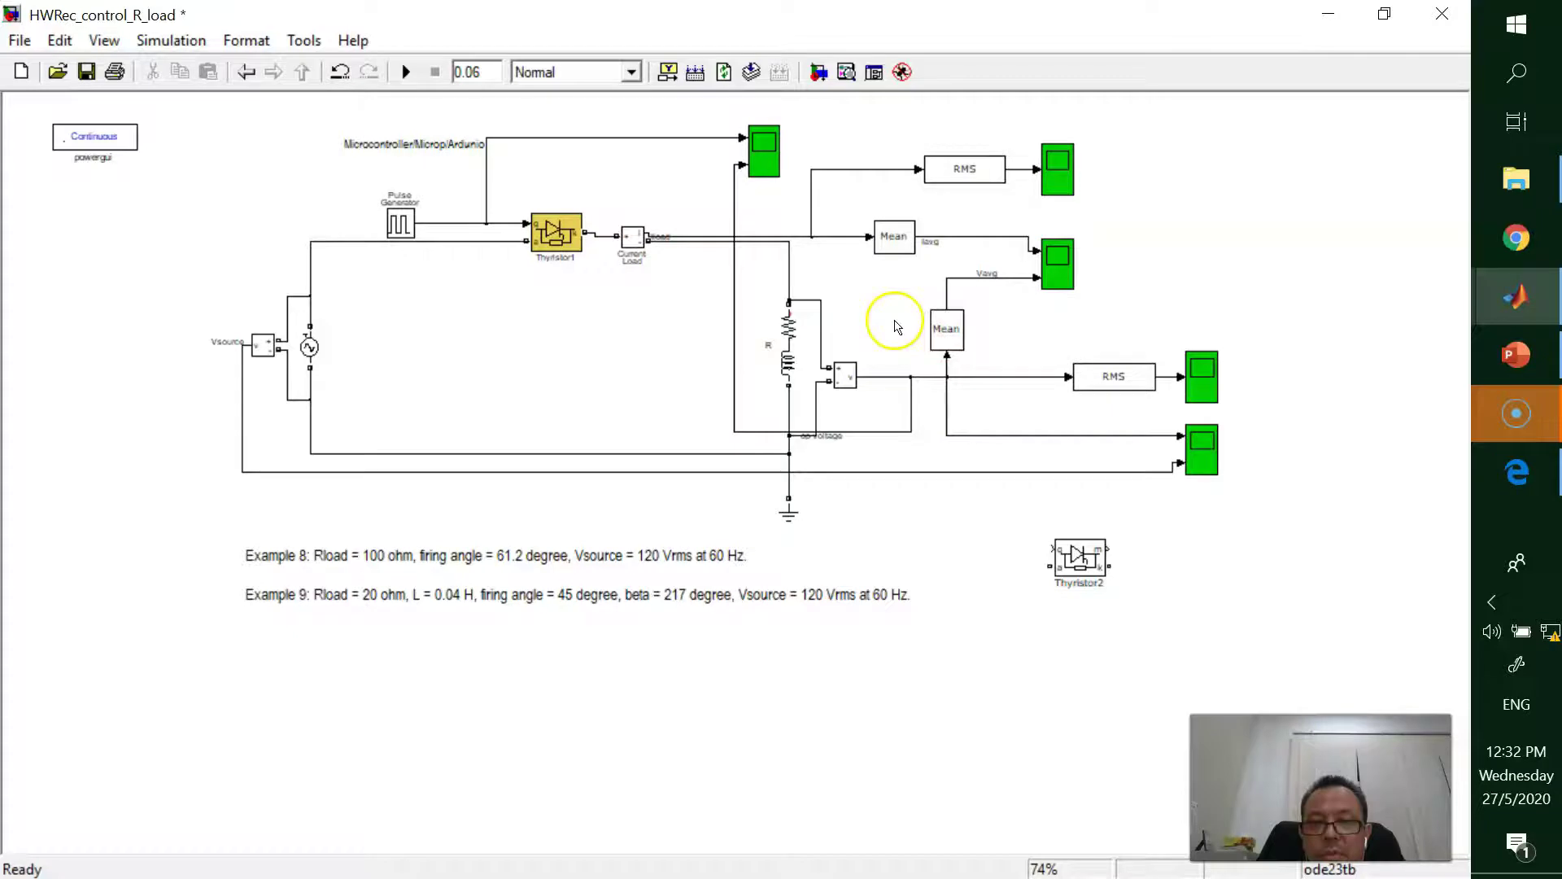
double_click(1057, 168)
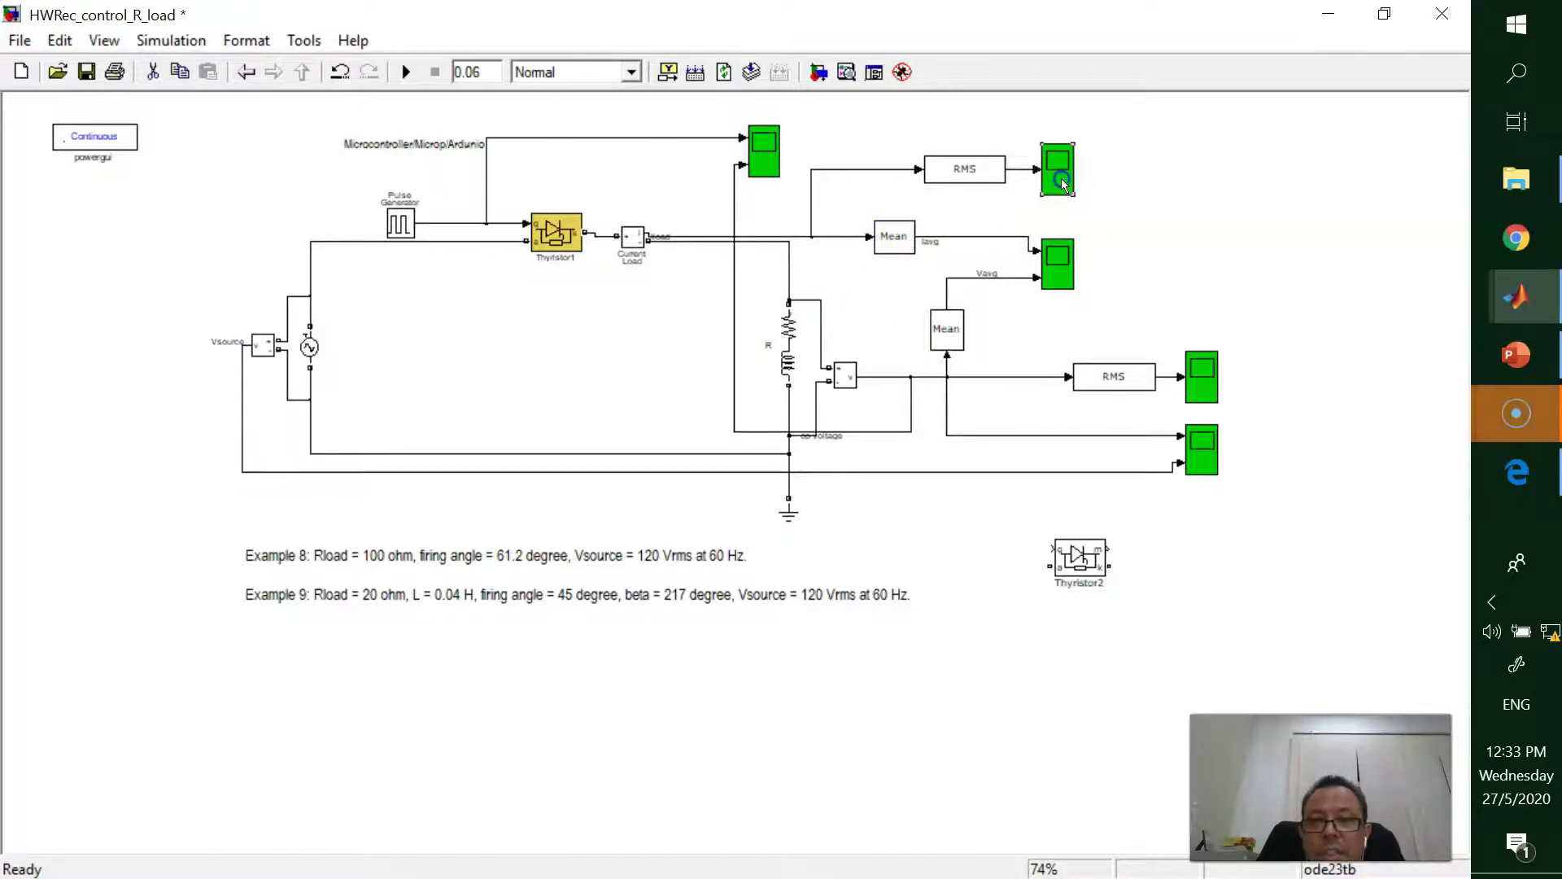
click(138, 39)
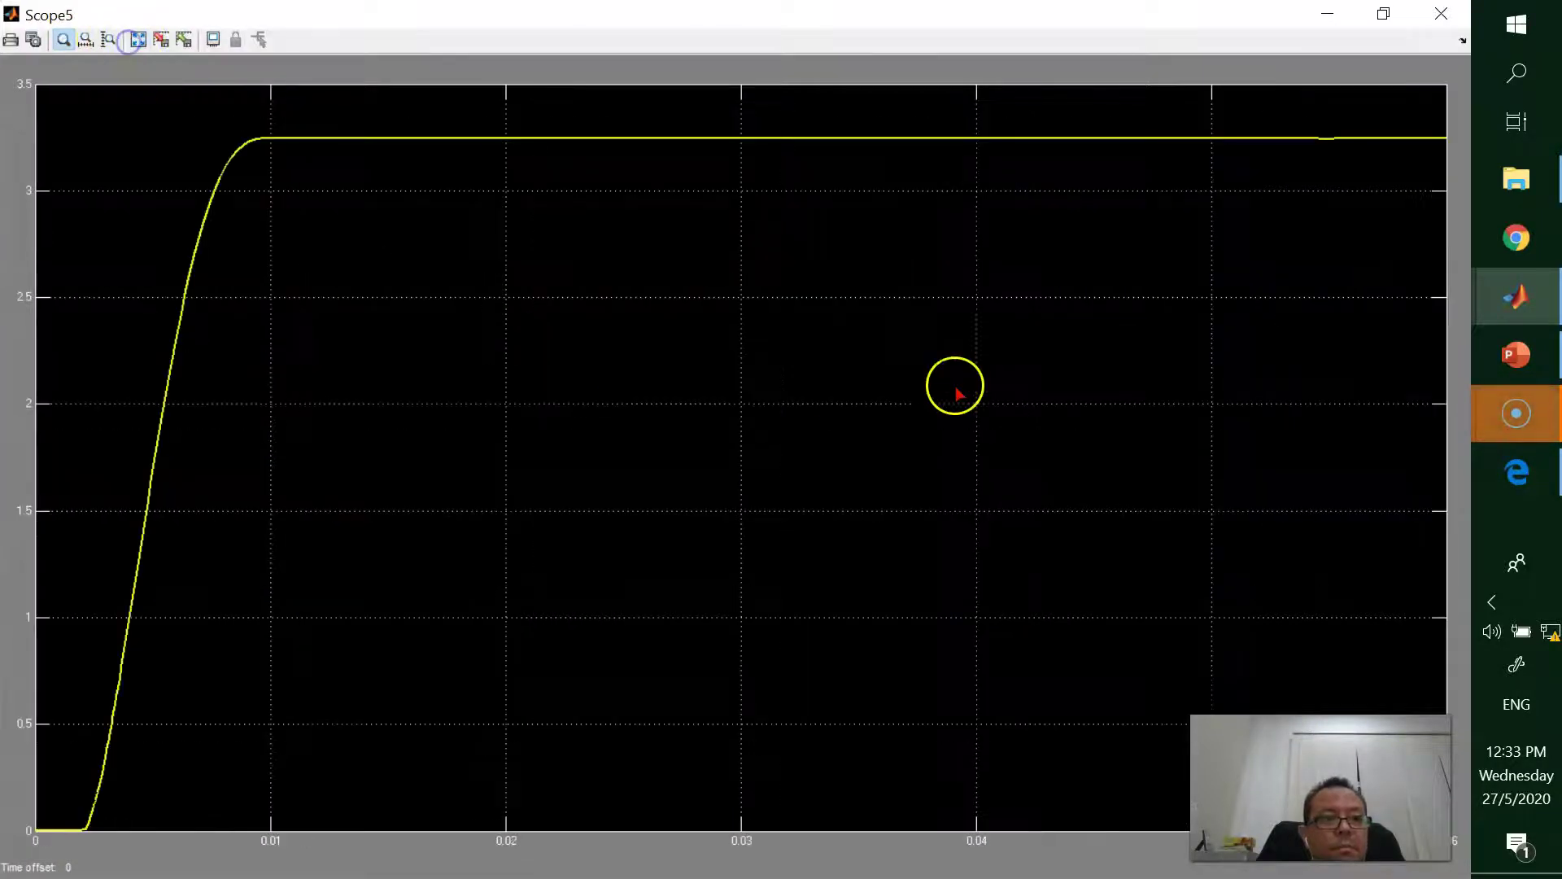
drag(1012, 129, 1130, 158)
drag(695, 330, 887, 395)
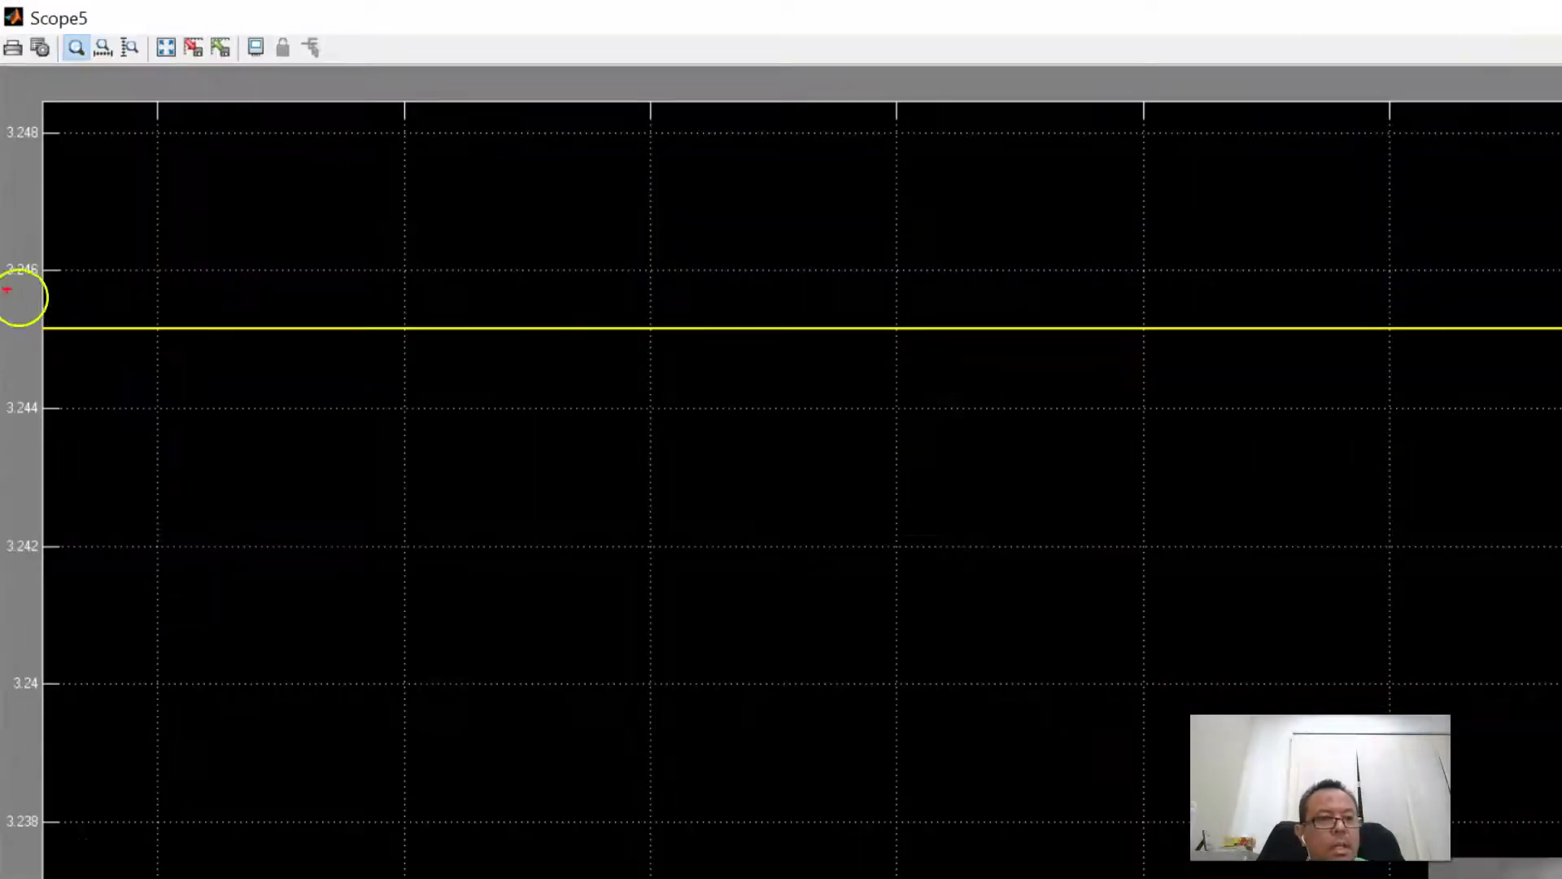
drag(79, 348, 106, 366)
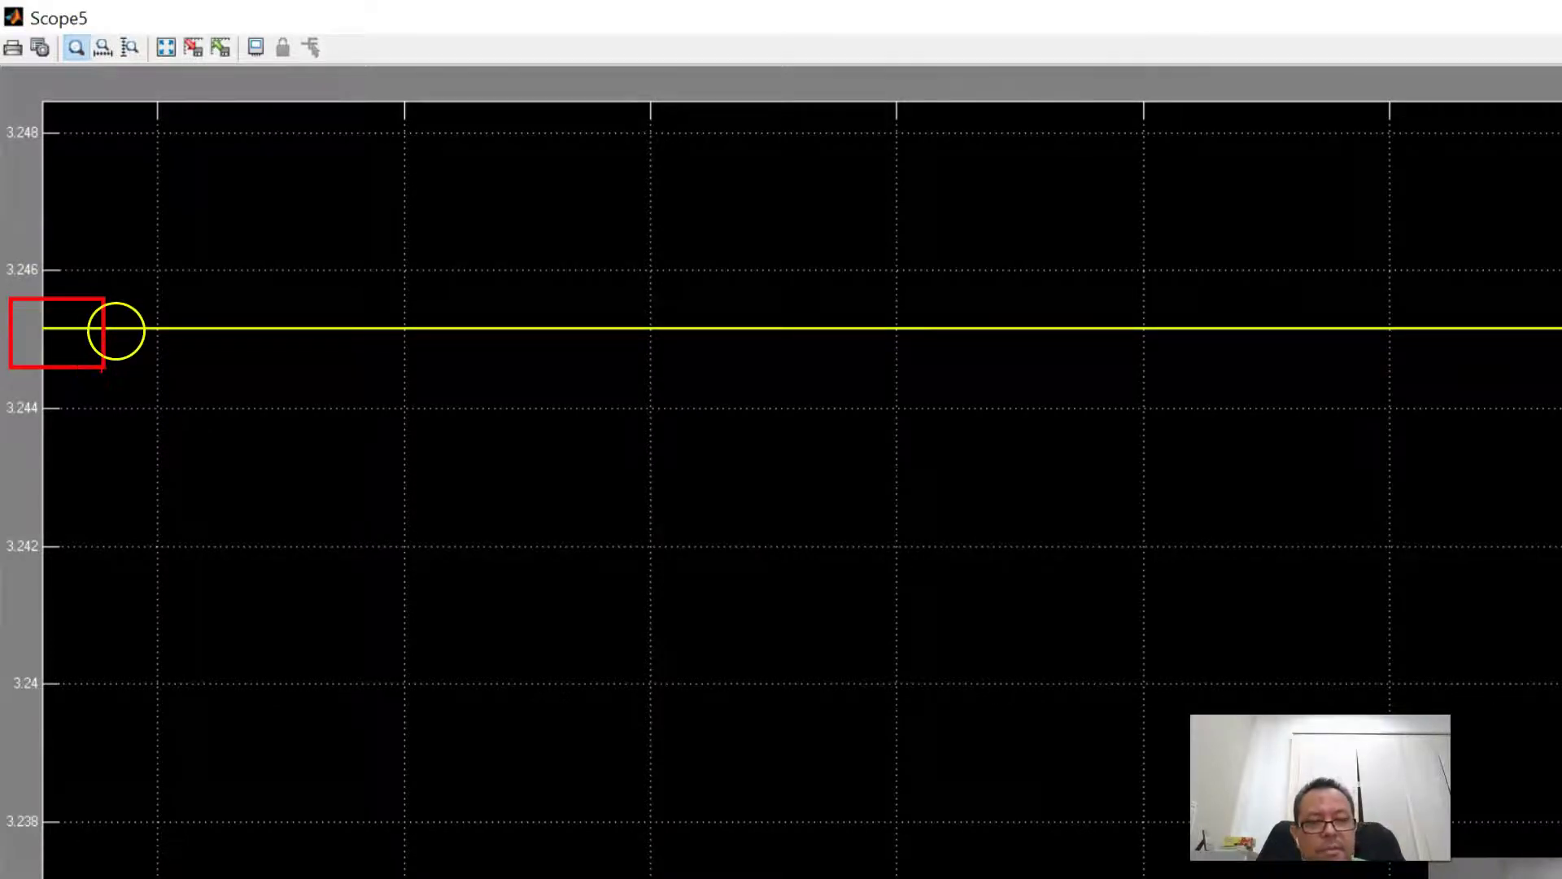
mouse_move(1518, 301)
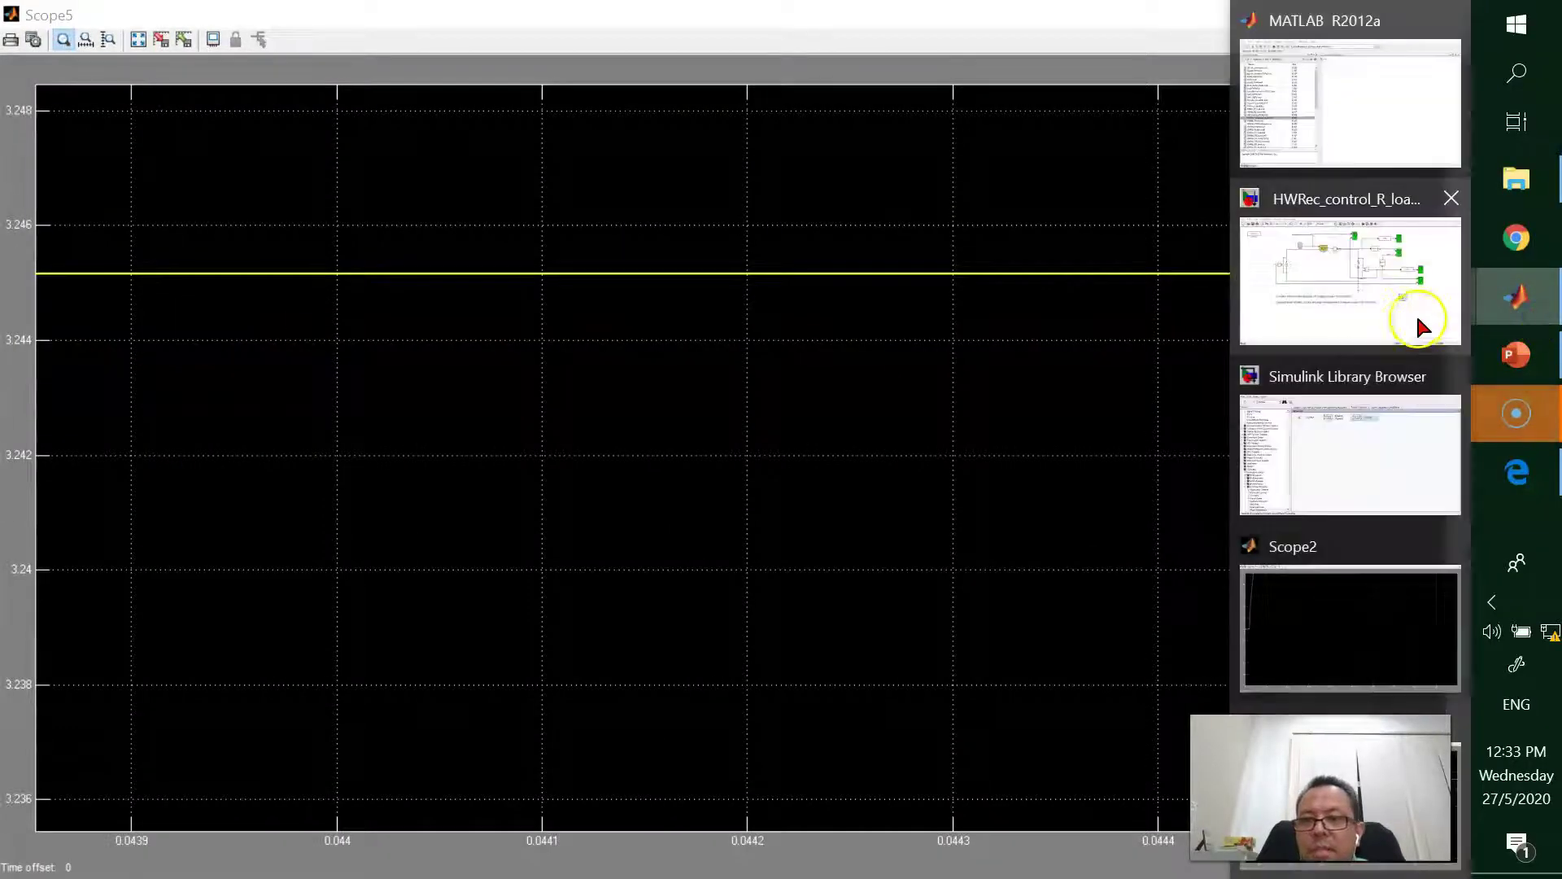
right_click(1517, 472)
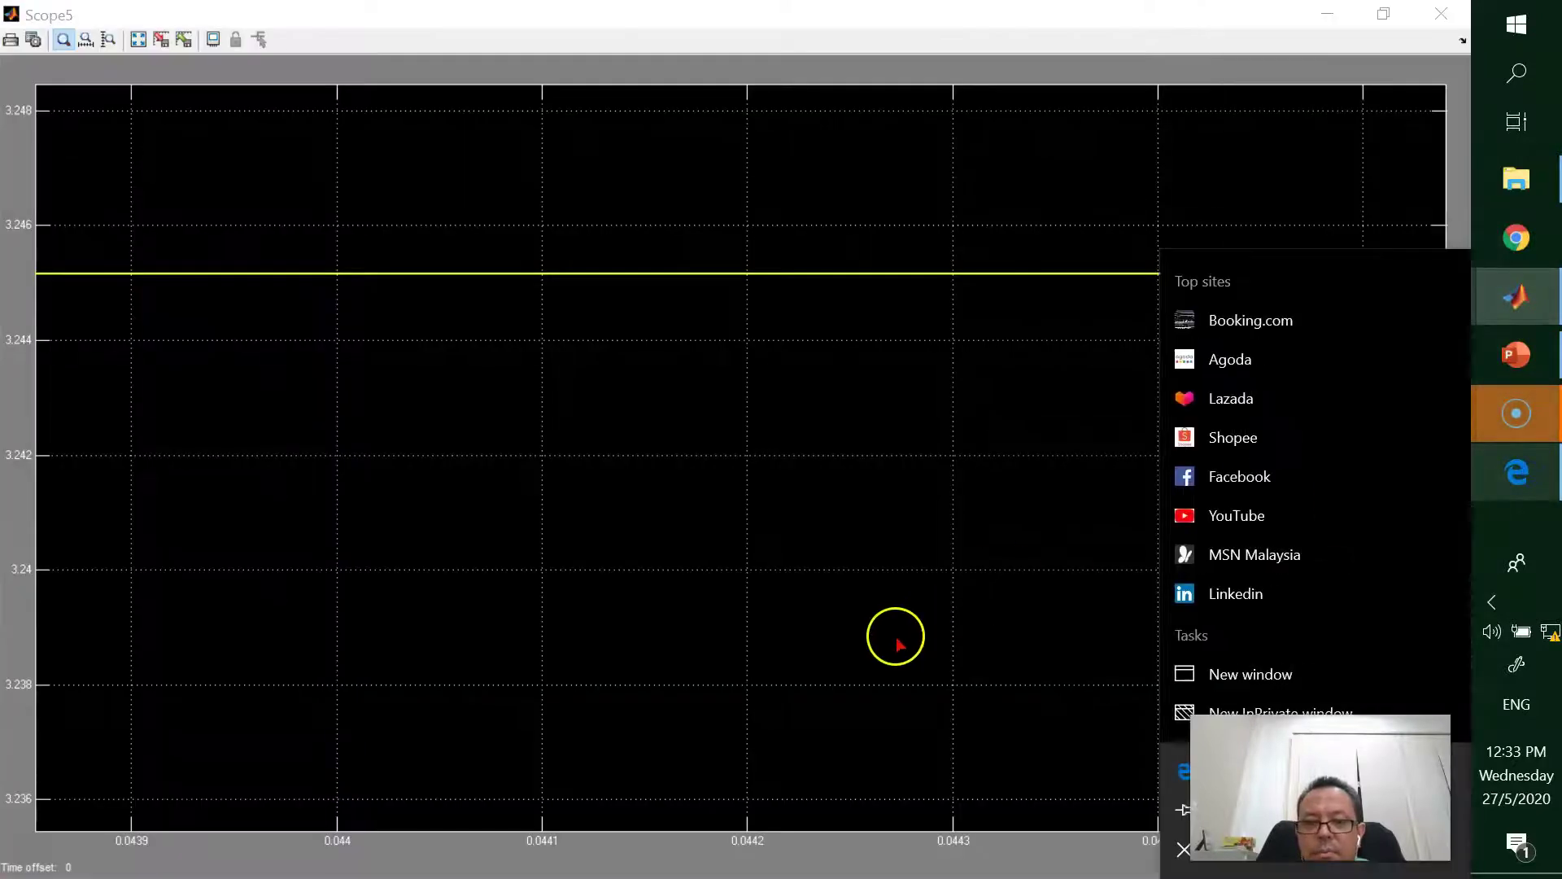
click(1534, 498)
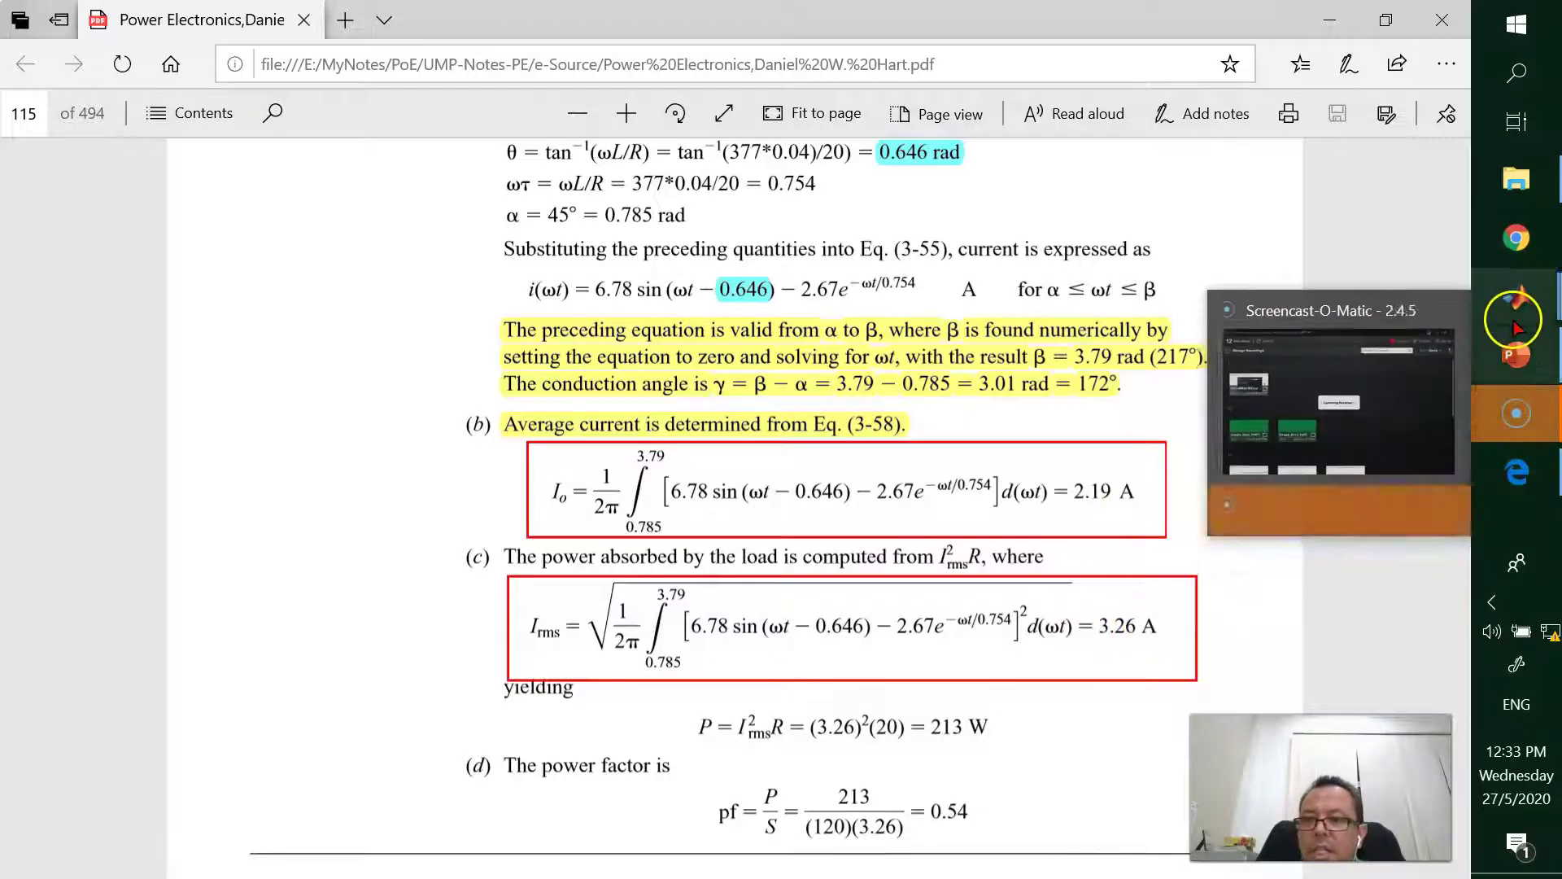
Return to the Simulink model, autoscale and zoom the Iave plot on the average-value scope, and compare it with the textbook's average current.
mouse_move(1500, 304)
click(1391, 279)
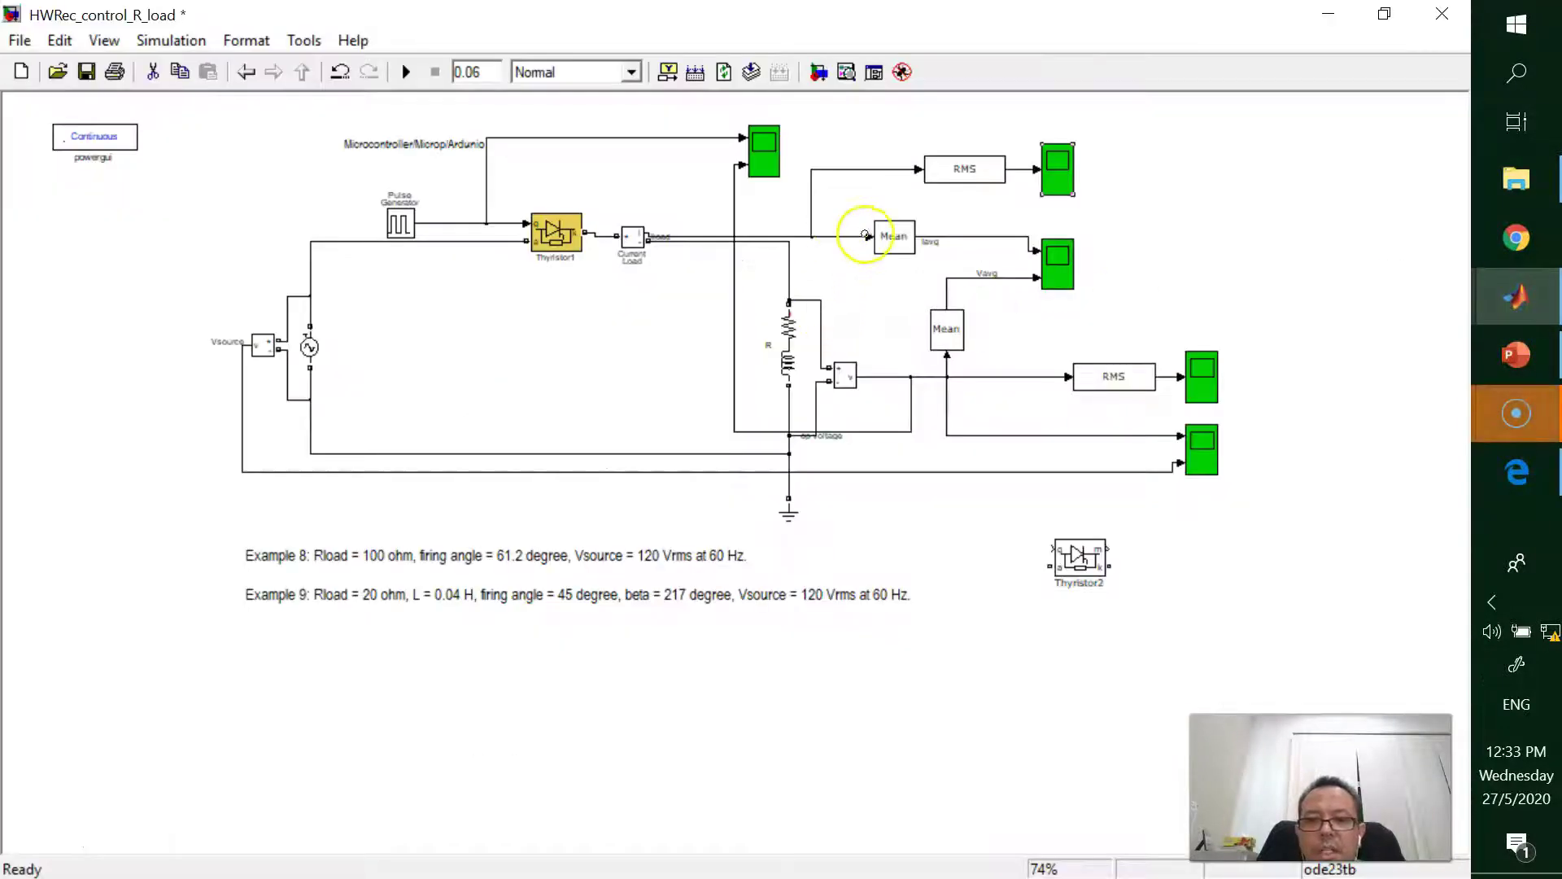
double_click(1058, 262)
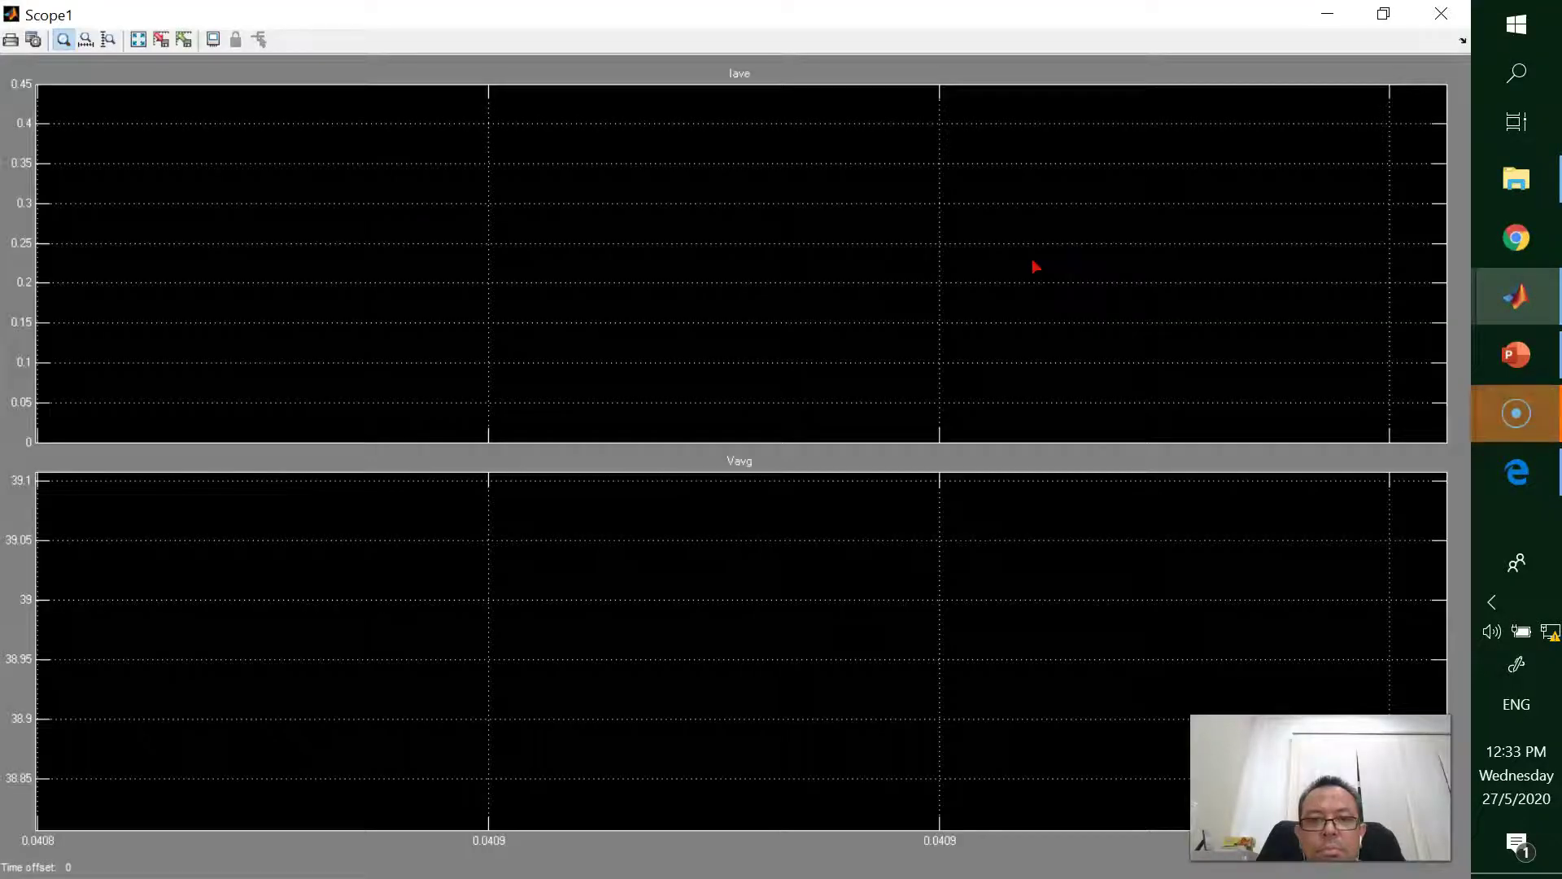
click(138, 40)
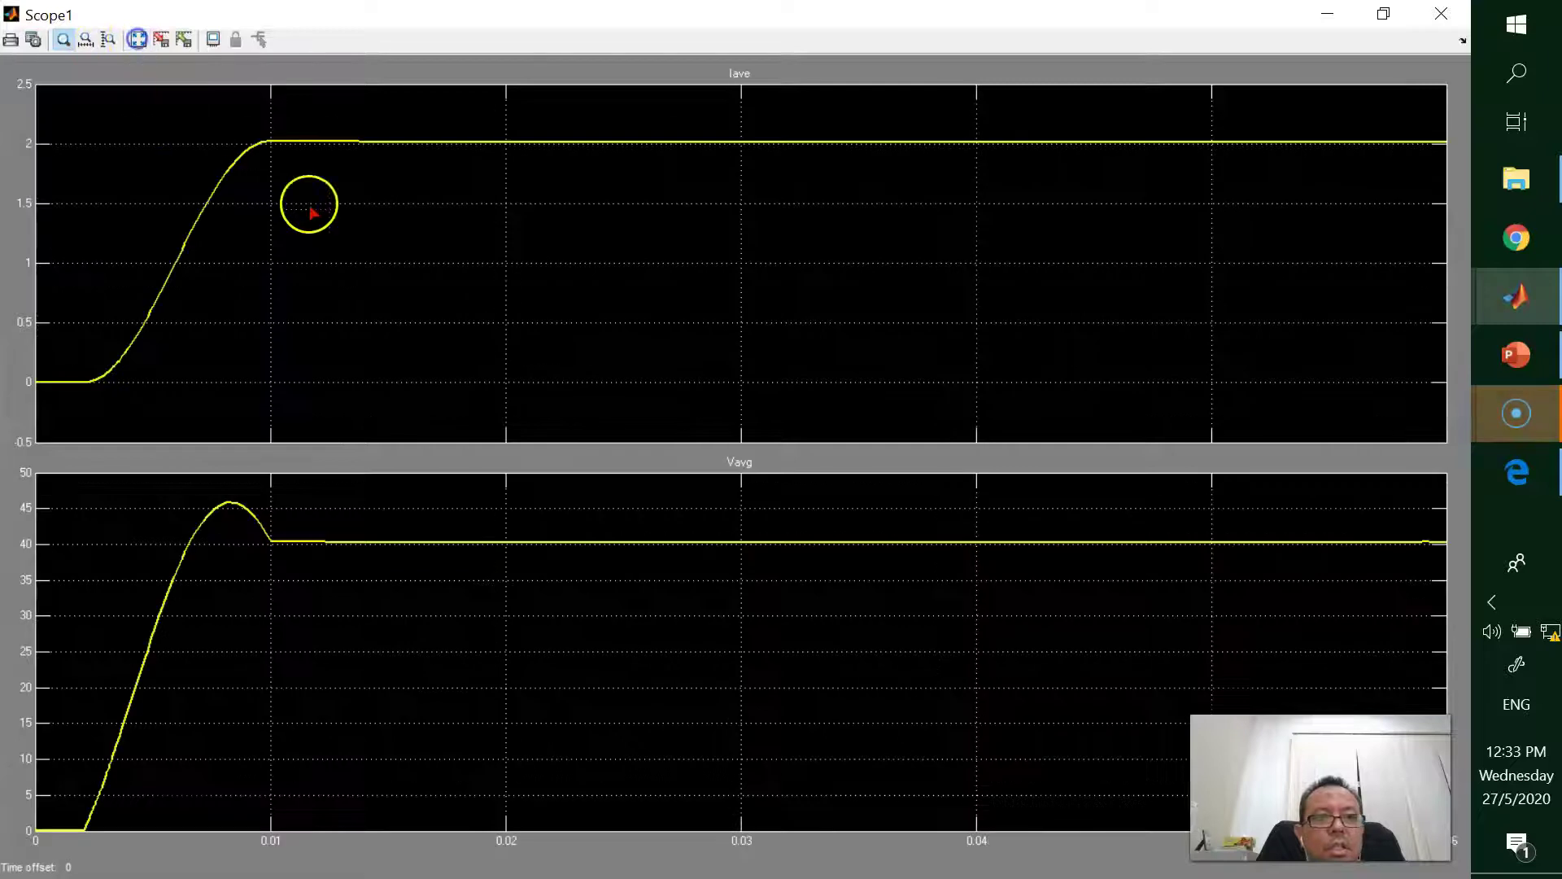
drag(950, 128, 1018, 169)
drag(825, 216, 896, 248)
drag(298, 298, 166, 280)
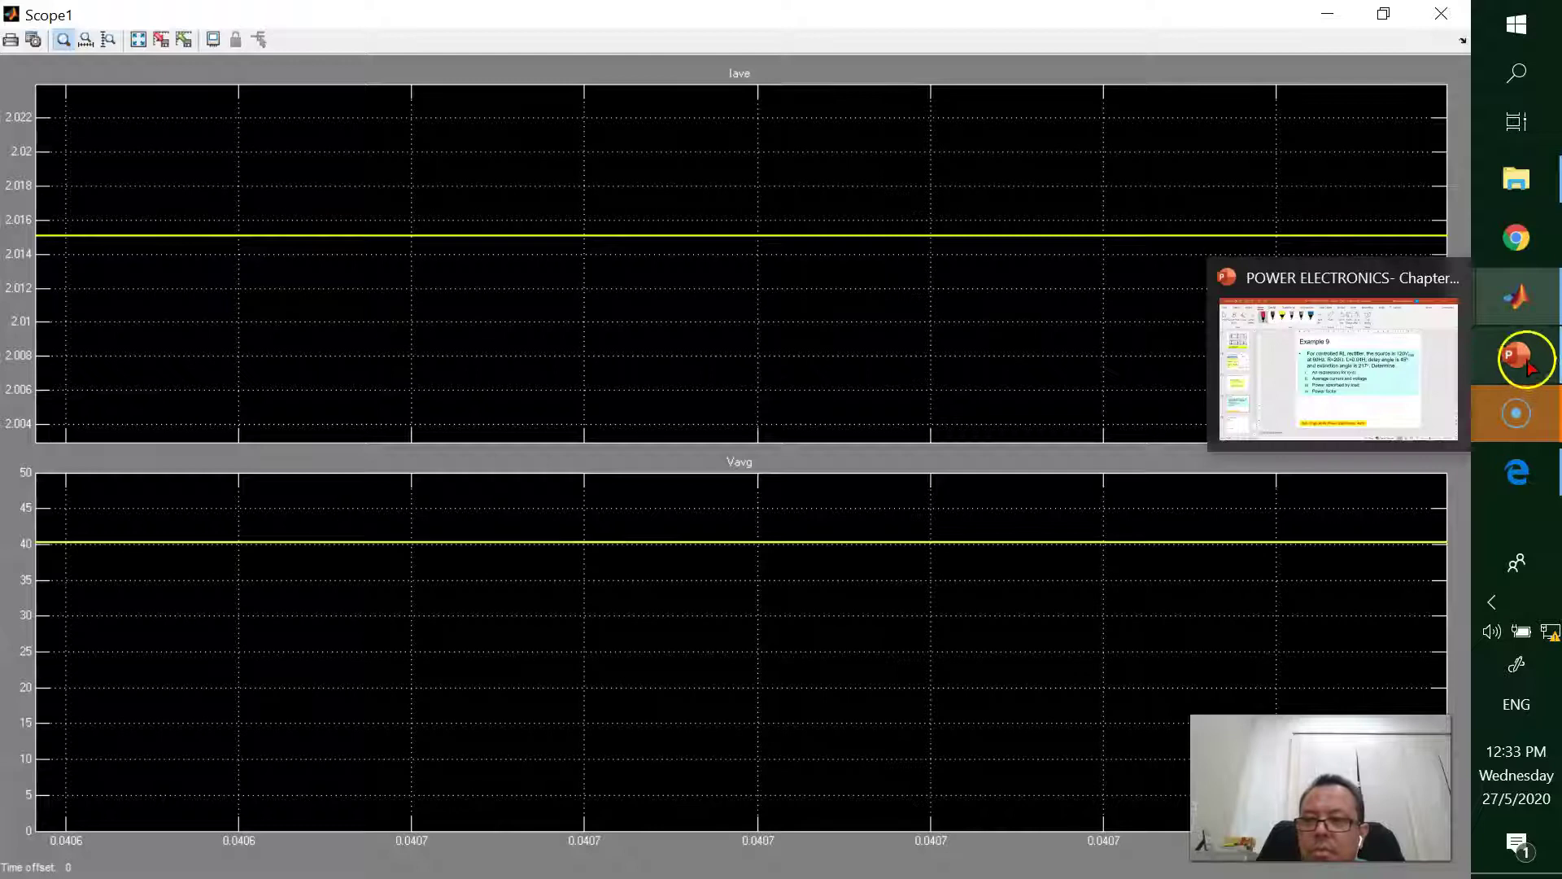
mouse_move(1512, 486)
click(1404, 506)
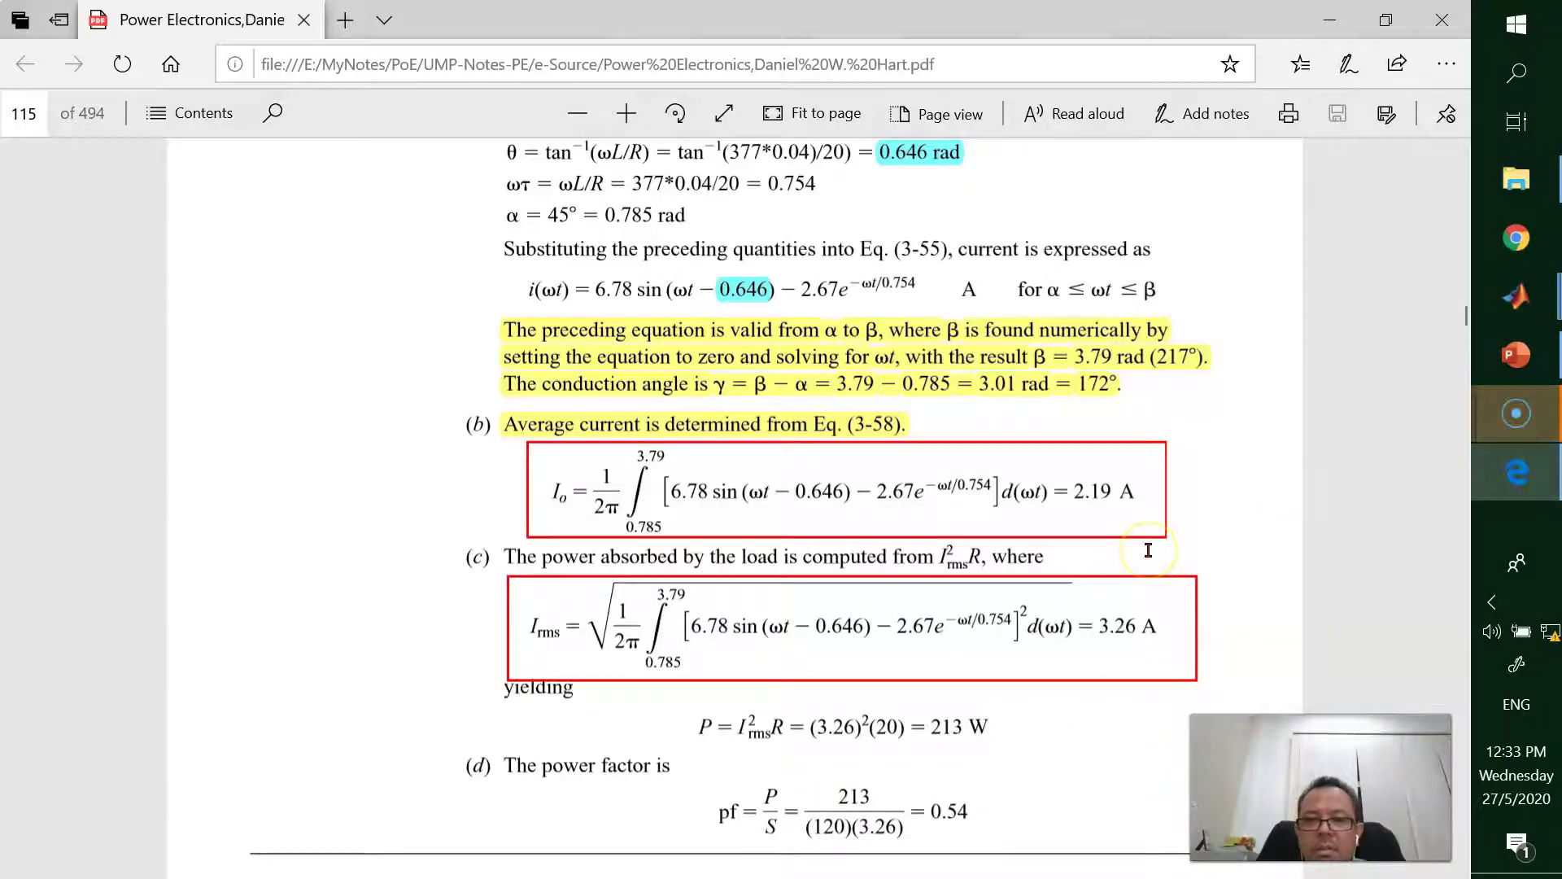
click(1104, 511)
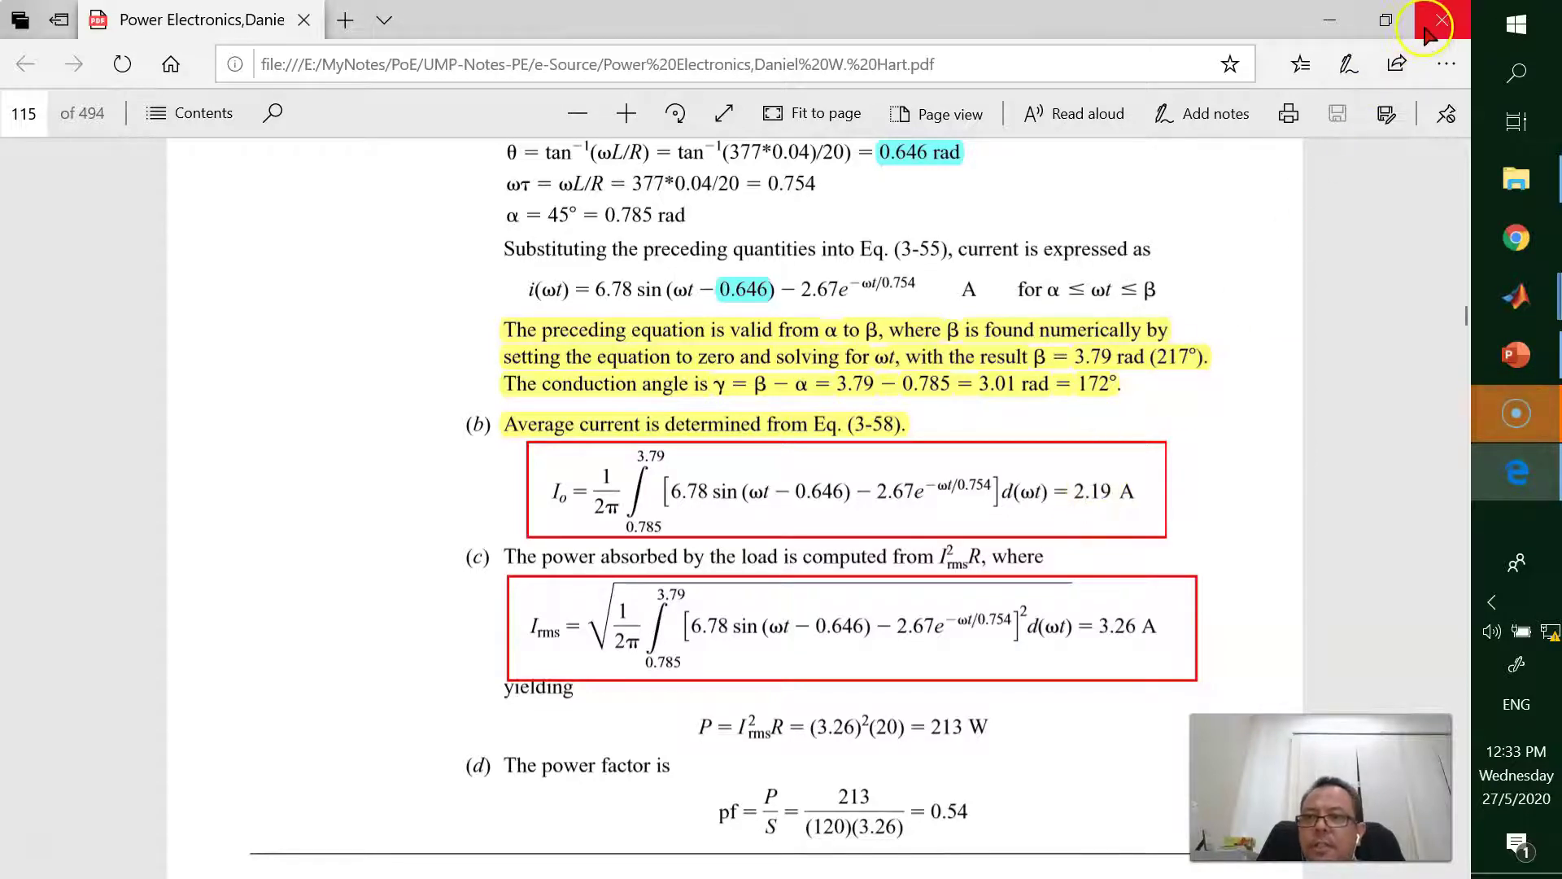
Switch to the PowerPoint lecture and go back to the "Half-wave with R-L load" slide that defines the extinction angle β.
mouse_move(1516, 297)
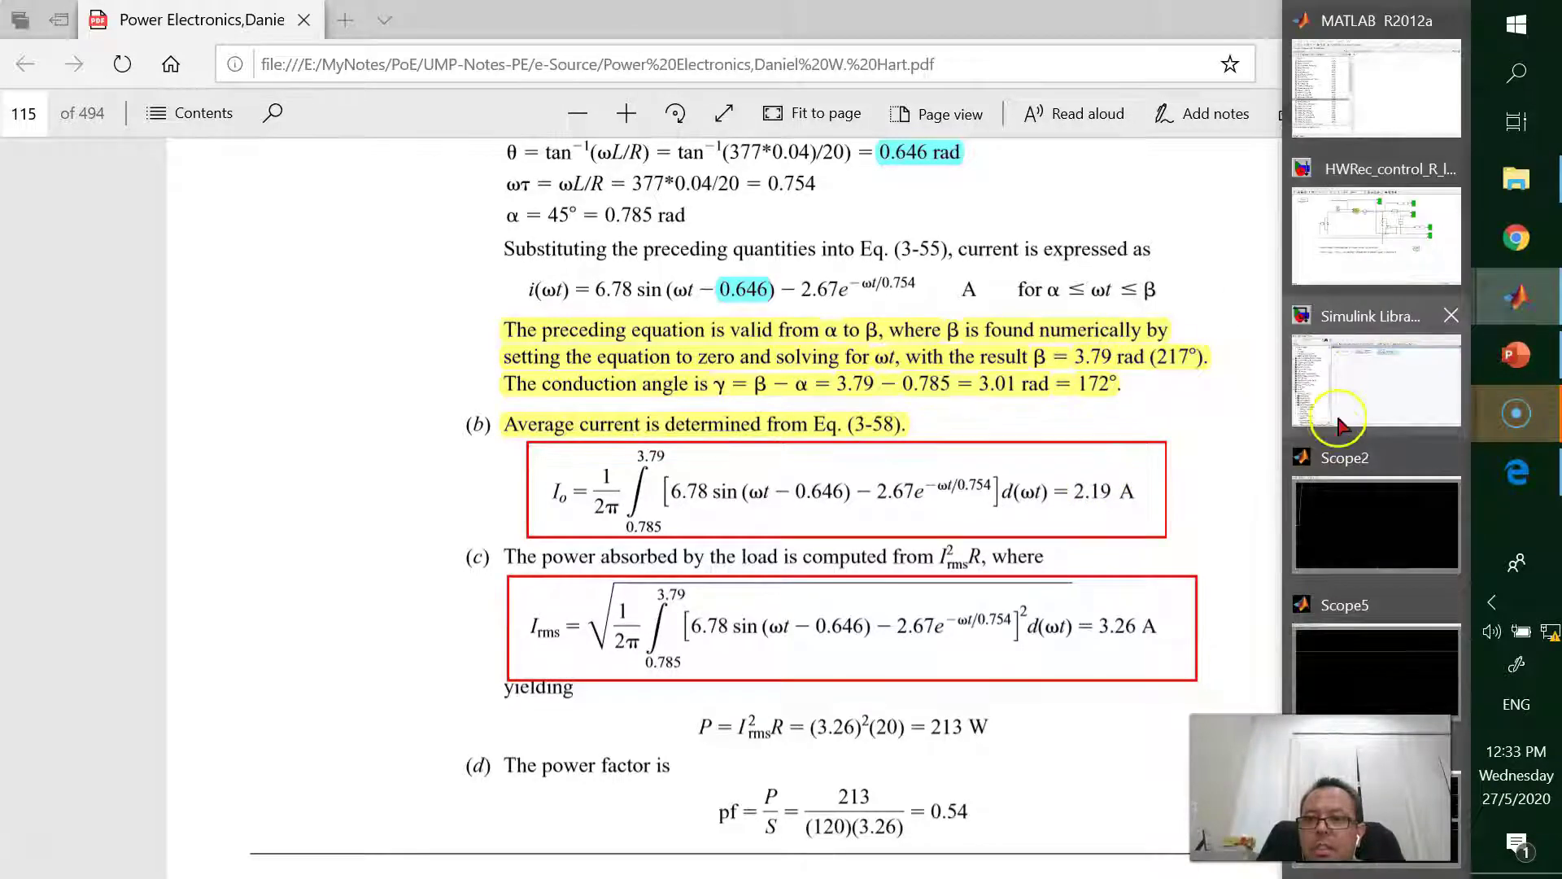
click(1308, 284)
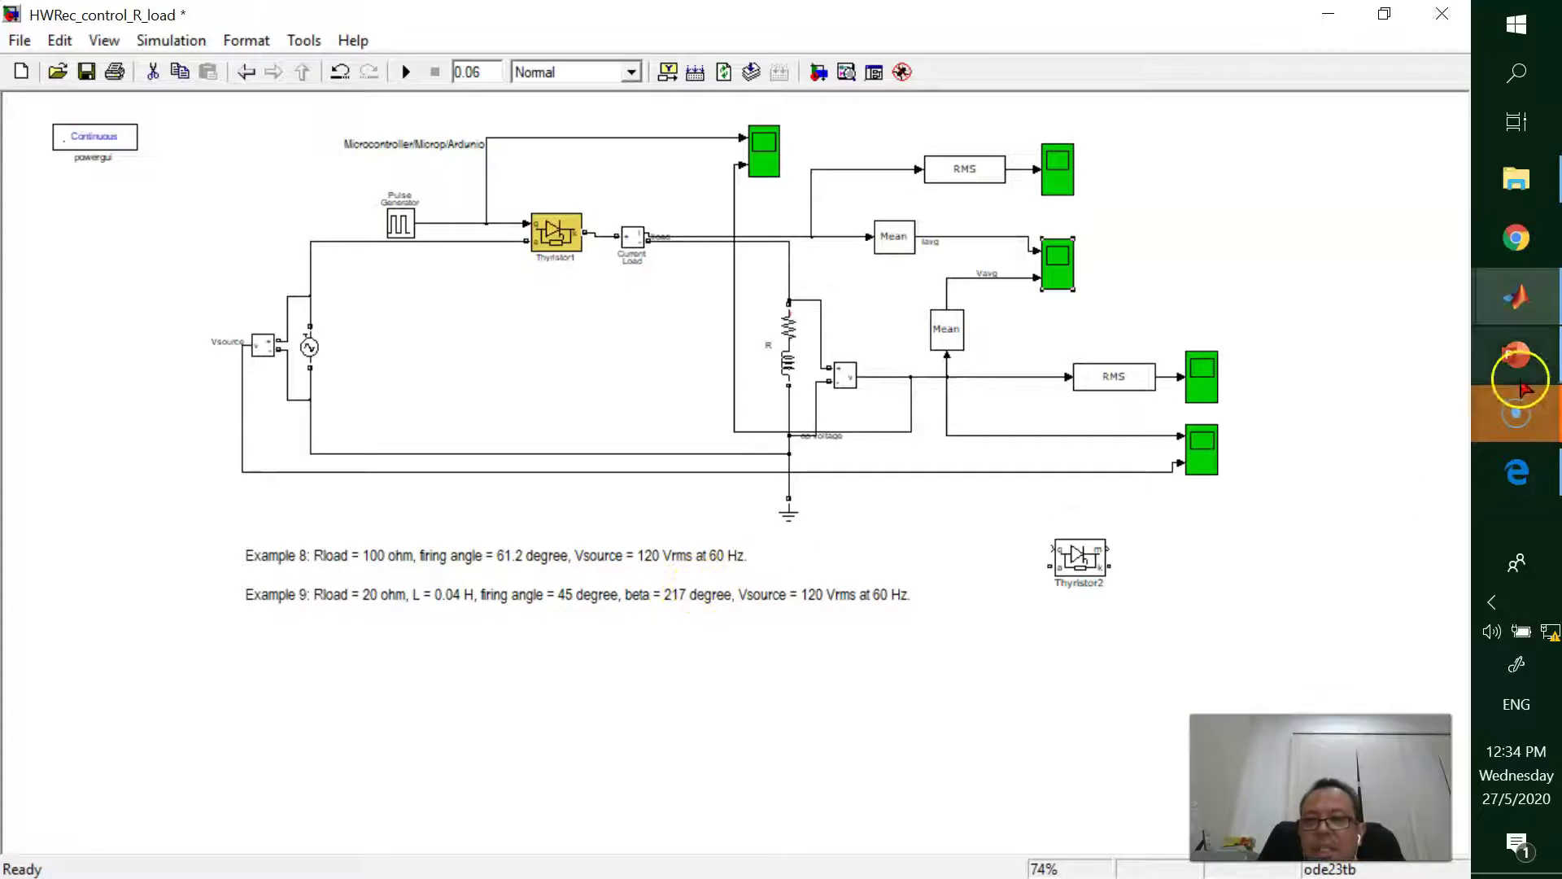
click(1516, 355)
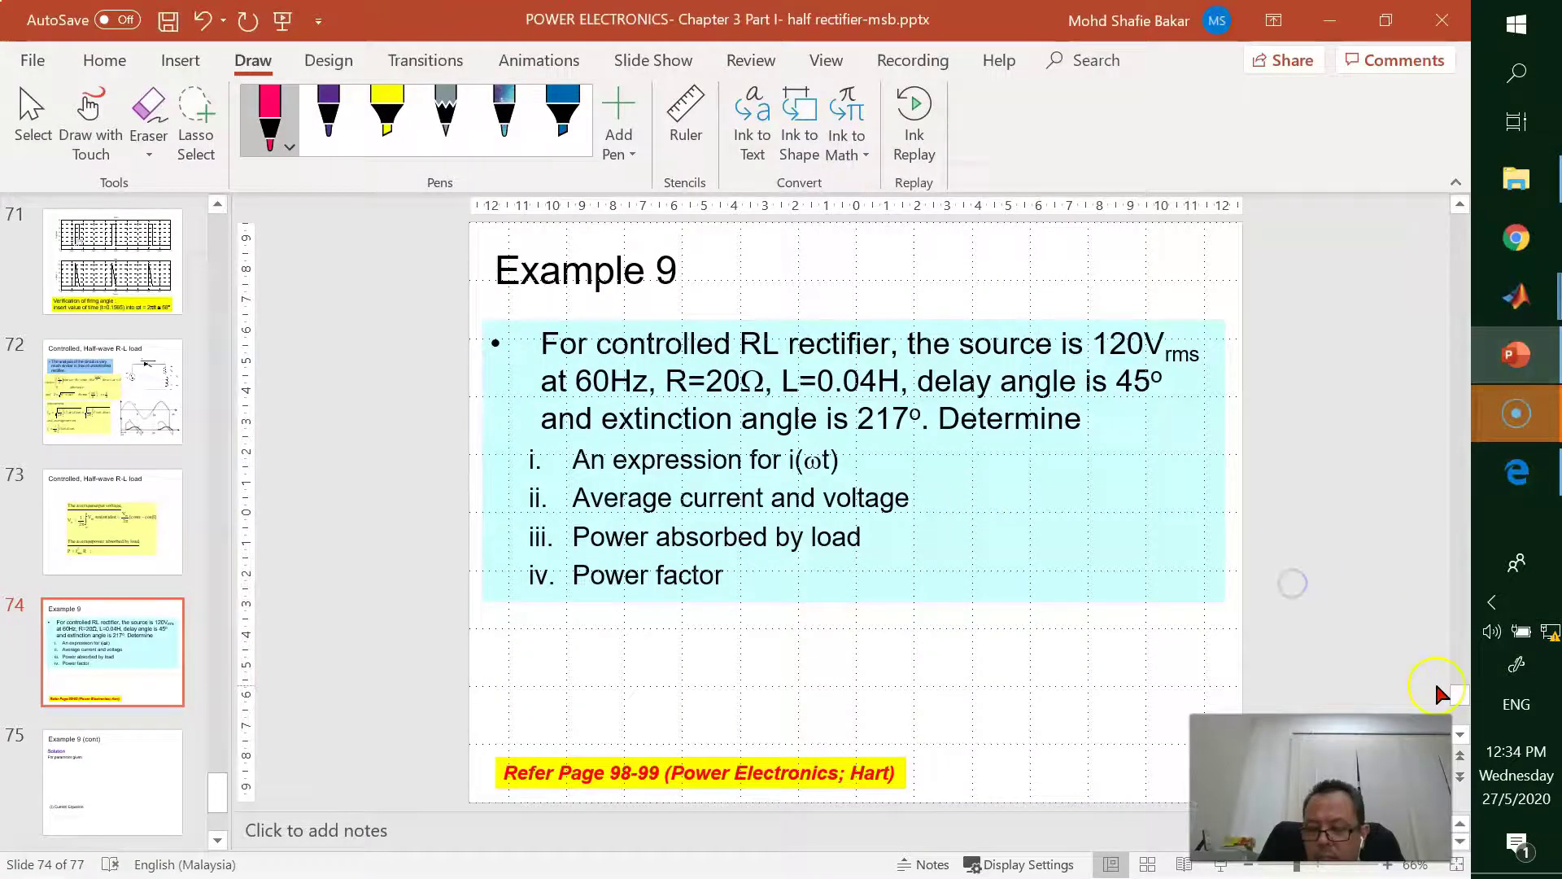
scroll(1434, 681, up, 3)
scroll(1434, 681, up, 9)
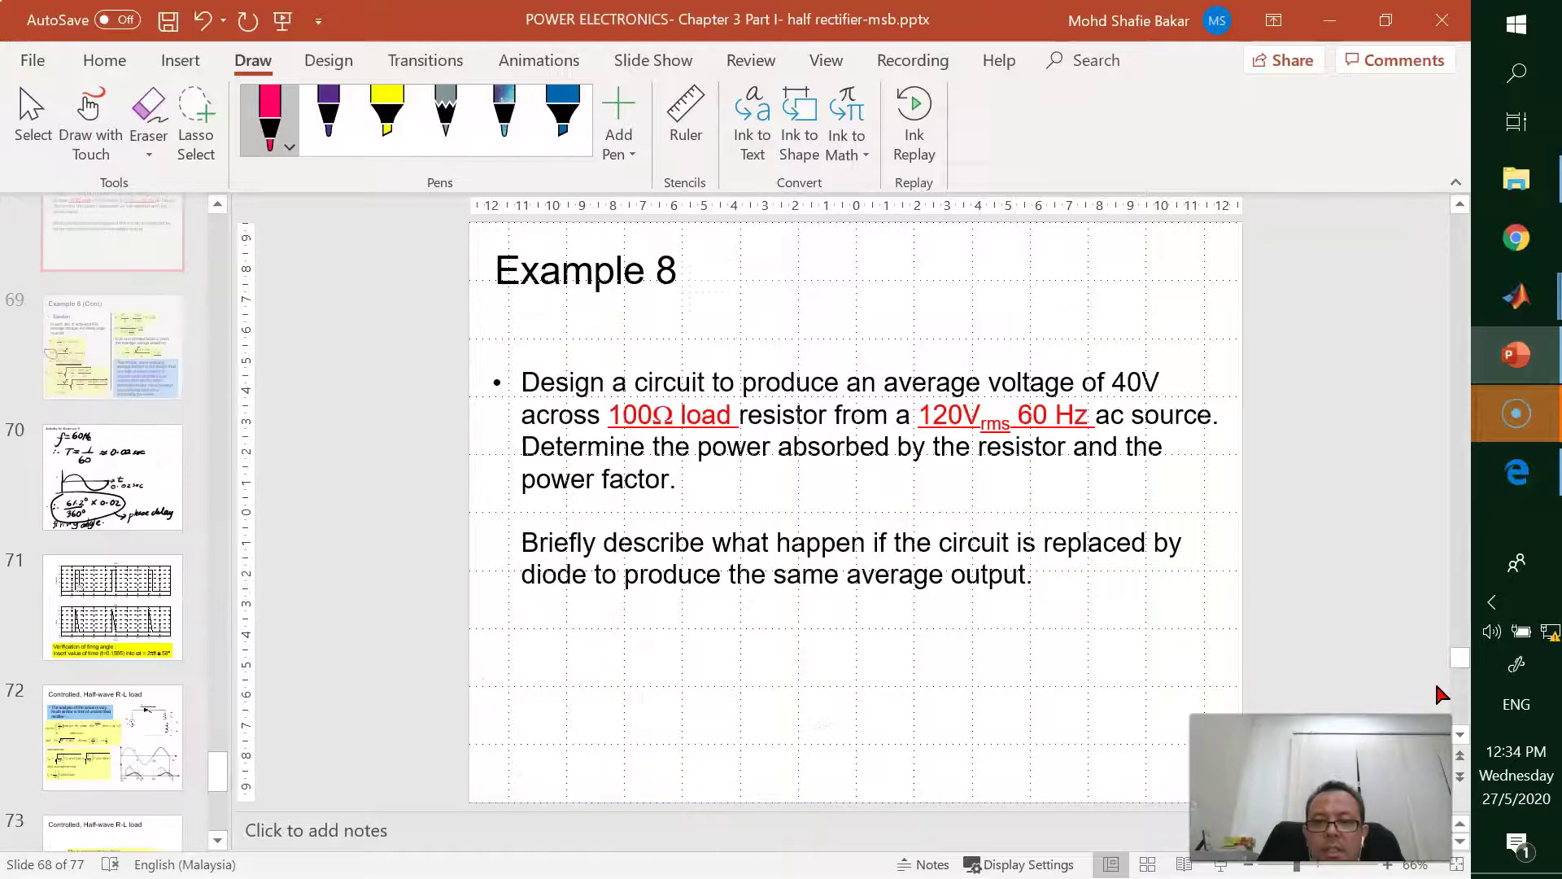
scroll(1436, 686, up, 4)
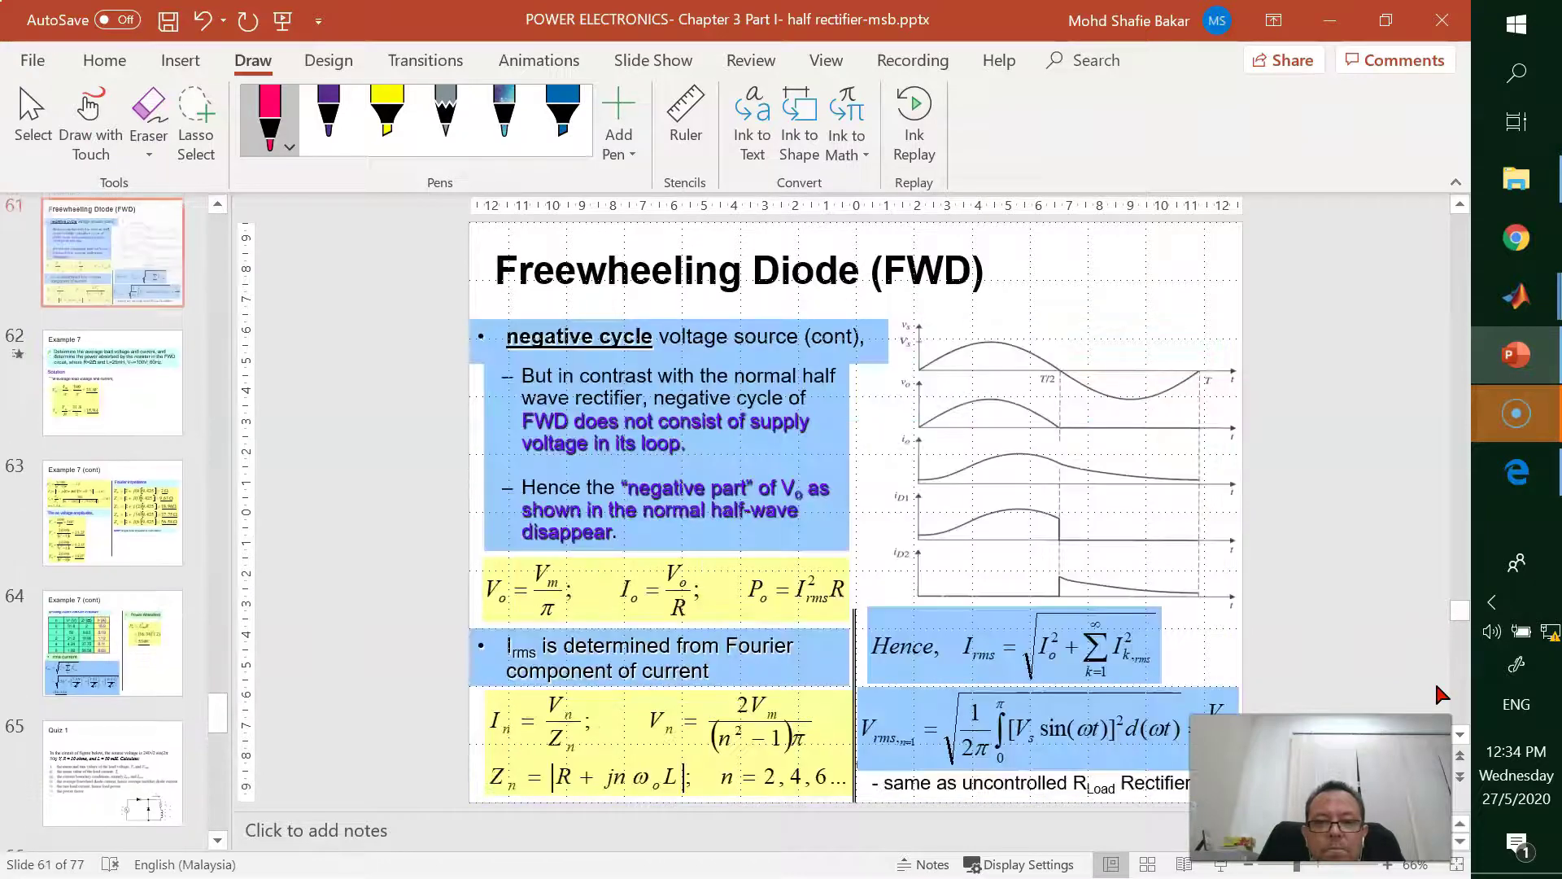
scroll(1436, 687, up, 6)
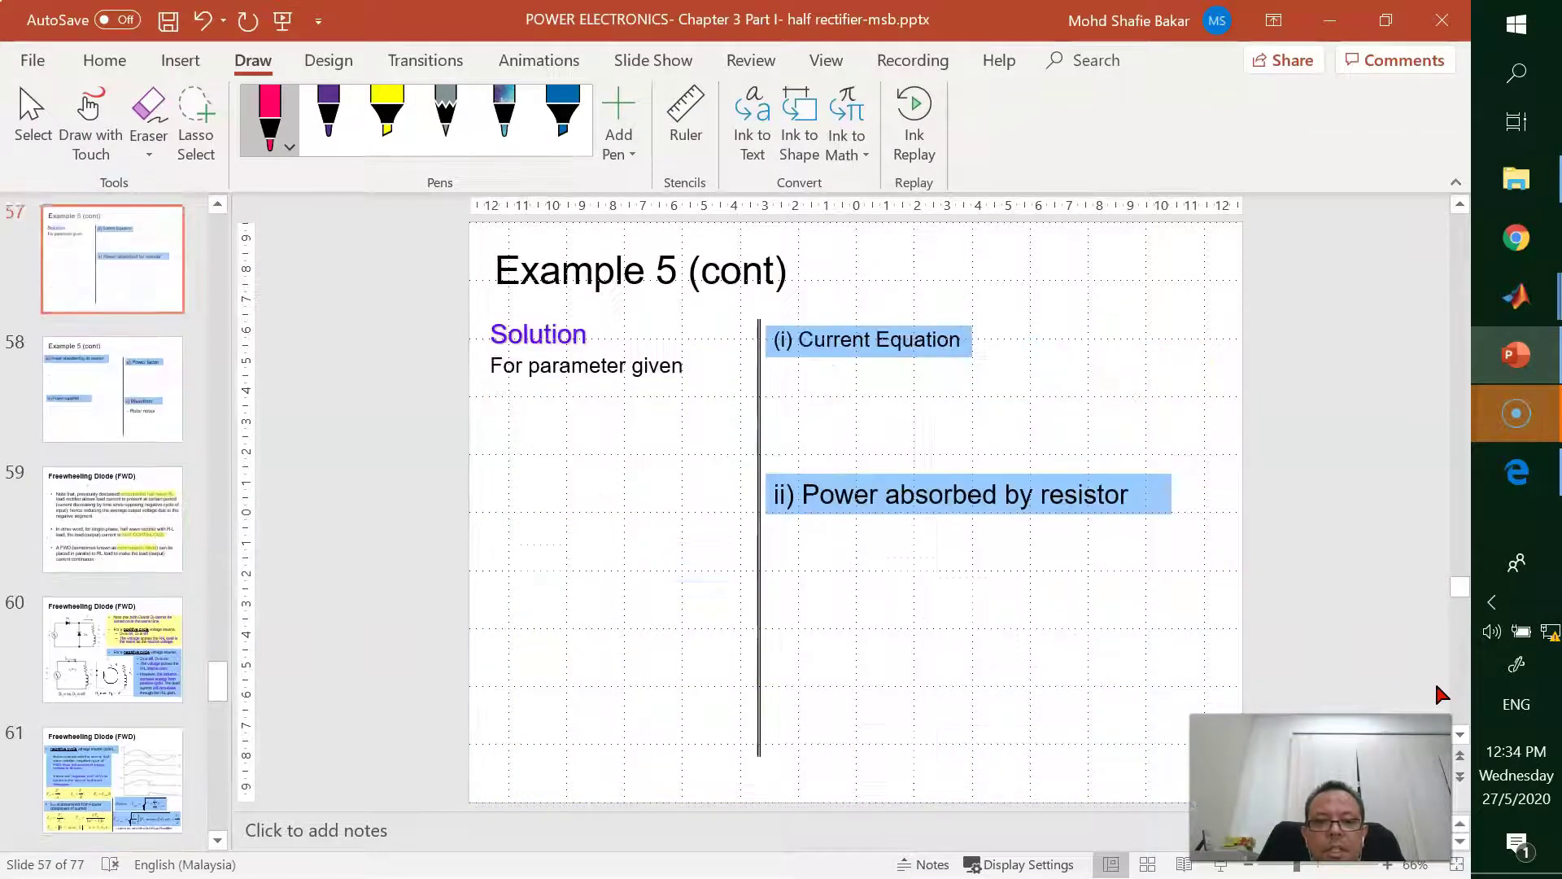
scroll(1437, 687, up, 8)
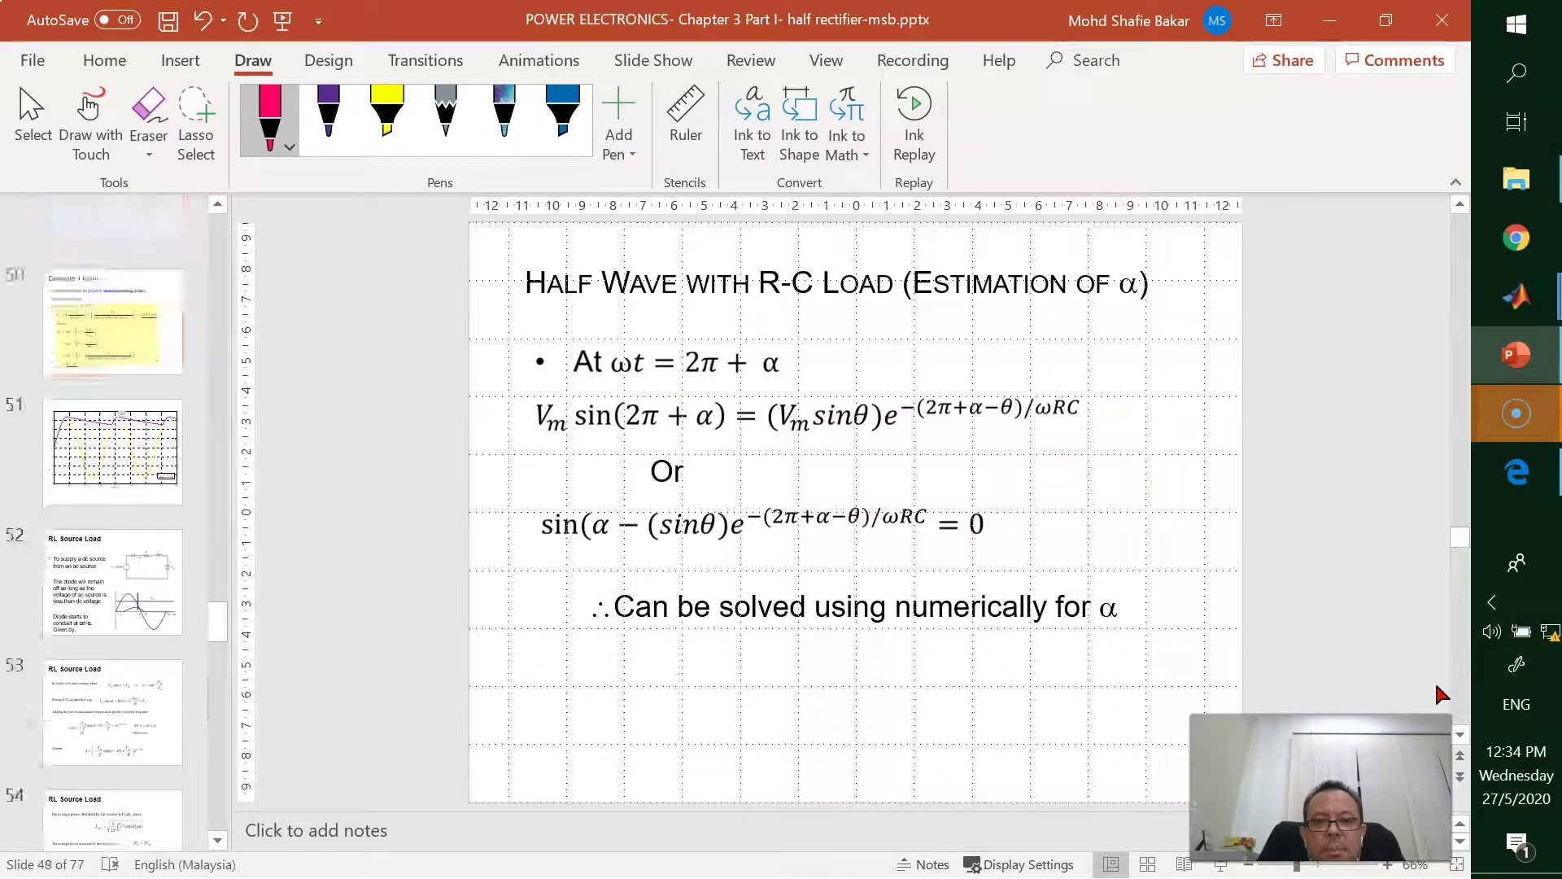
scroll(1437, 688, up, 8)
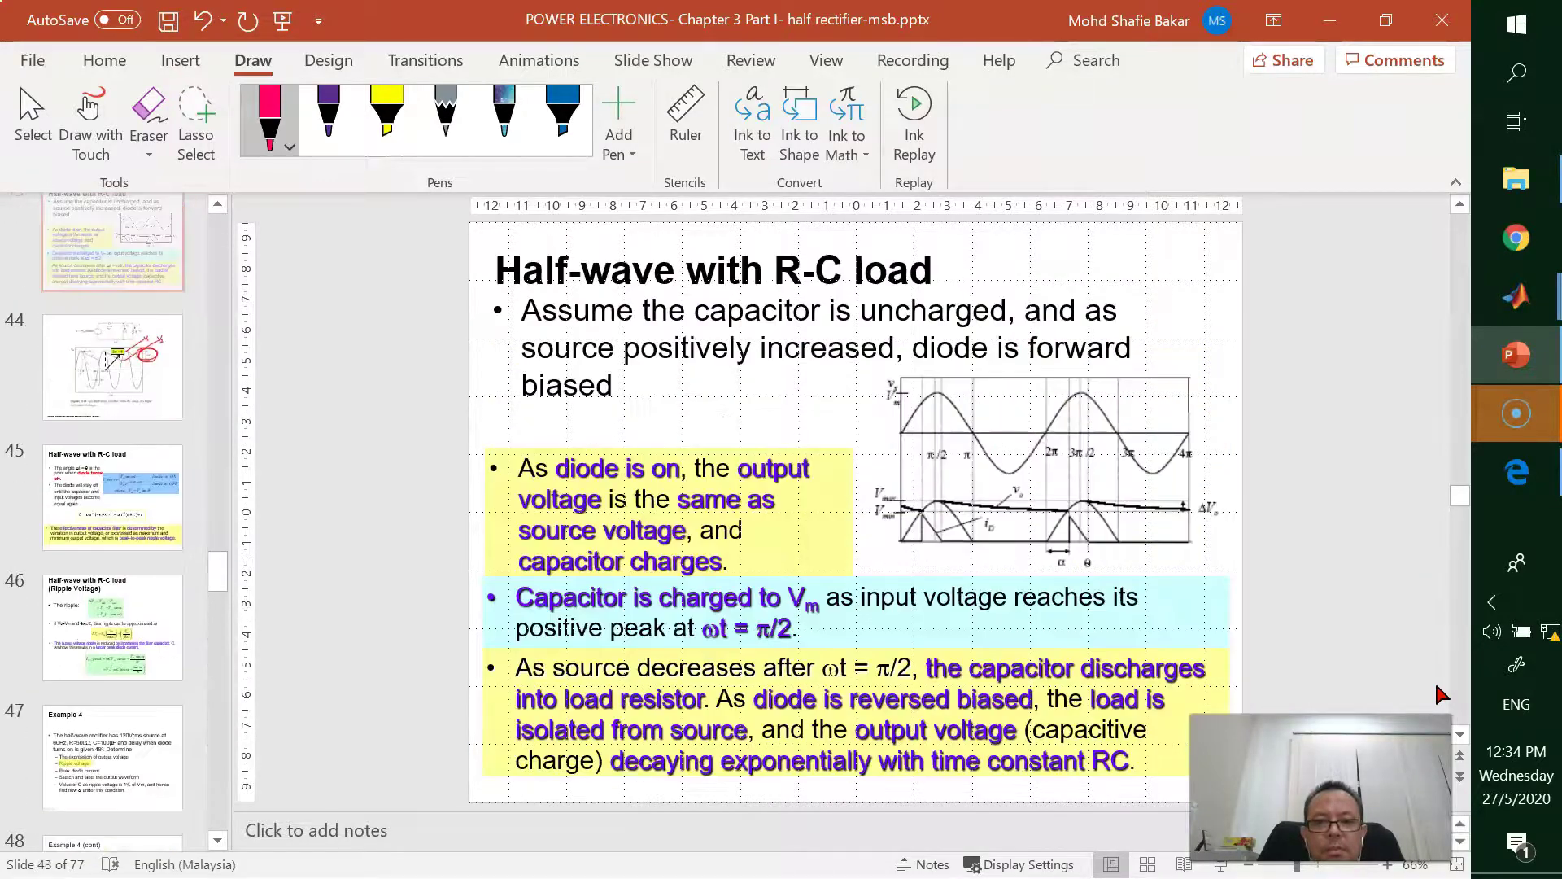
scroll(1436, 687, up, 2)
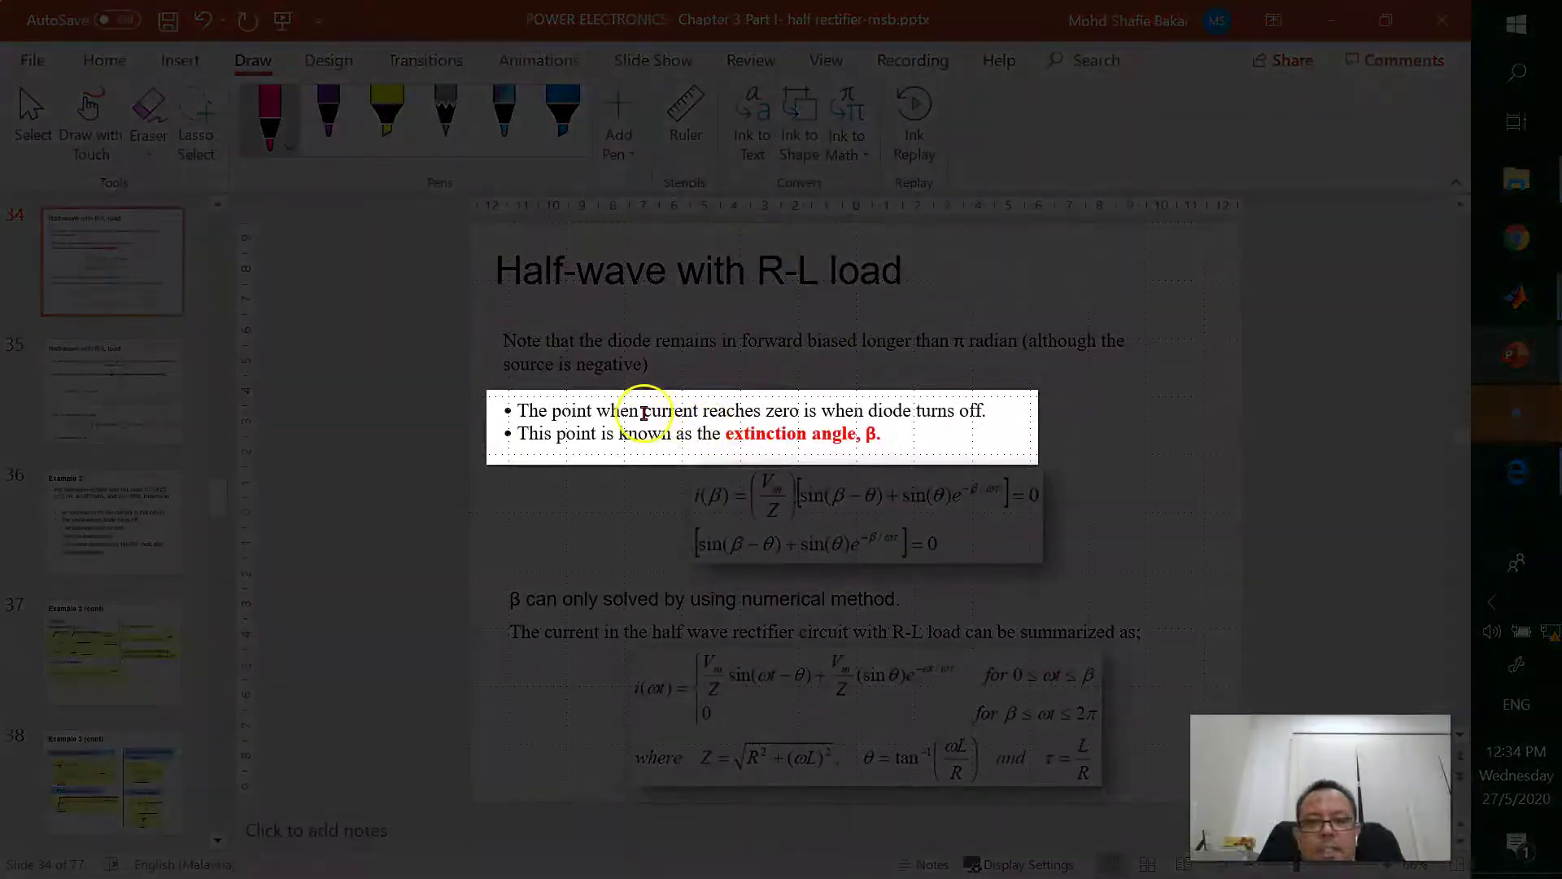
Make the words "current reaches zero" bold in the slide's first bullet about when the diode turns off.
click(643, 413)
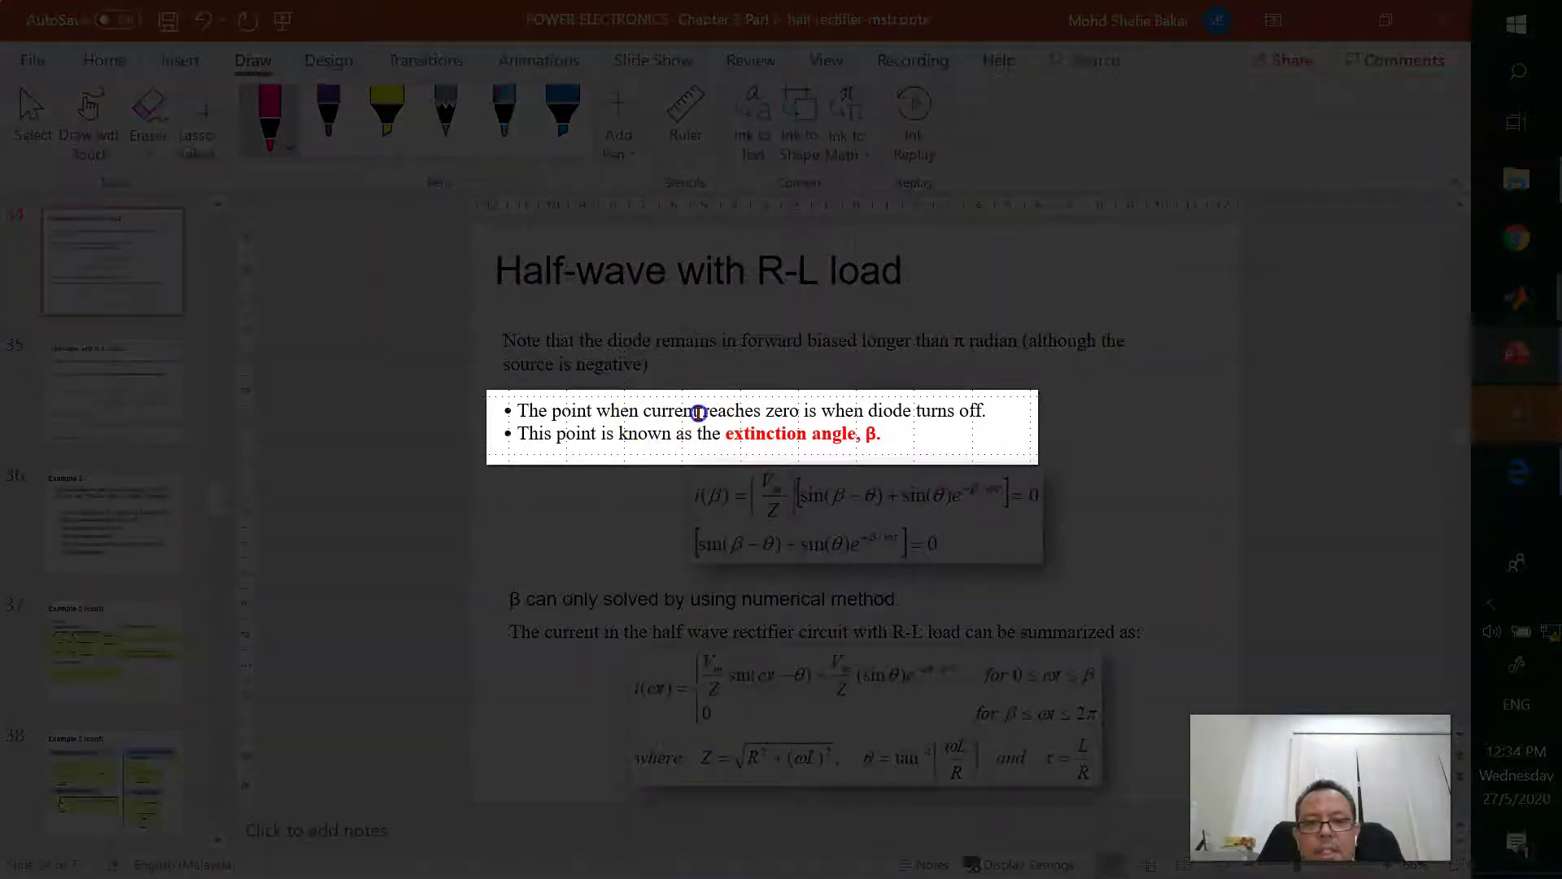
click(650, 413)
drag(645, 411, 802, 411)
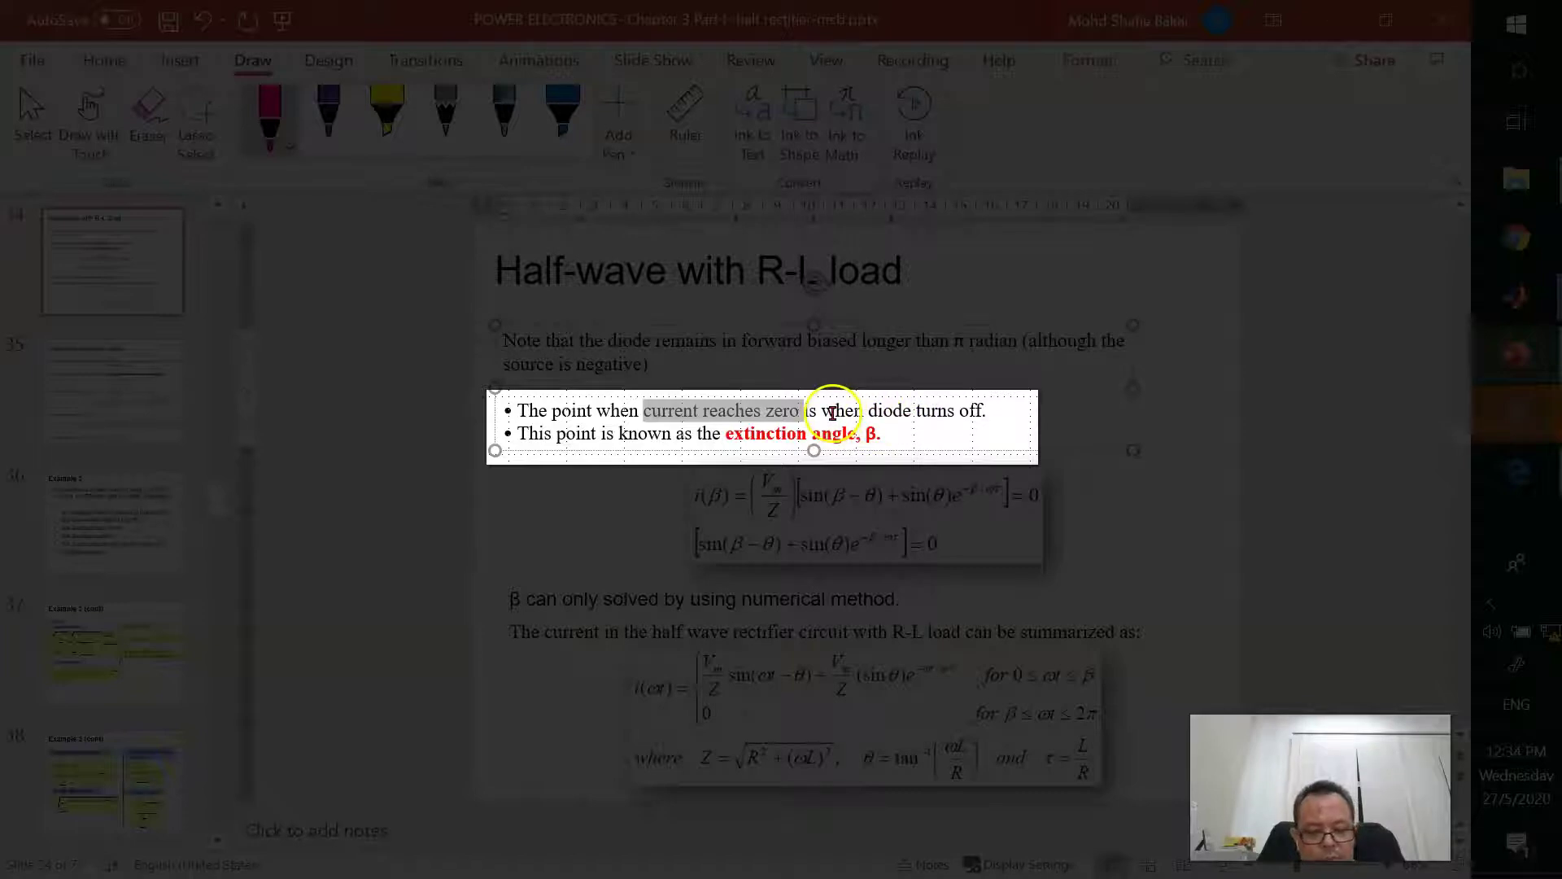
key(ctrl+b)
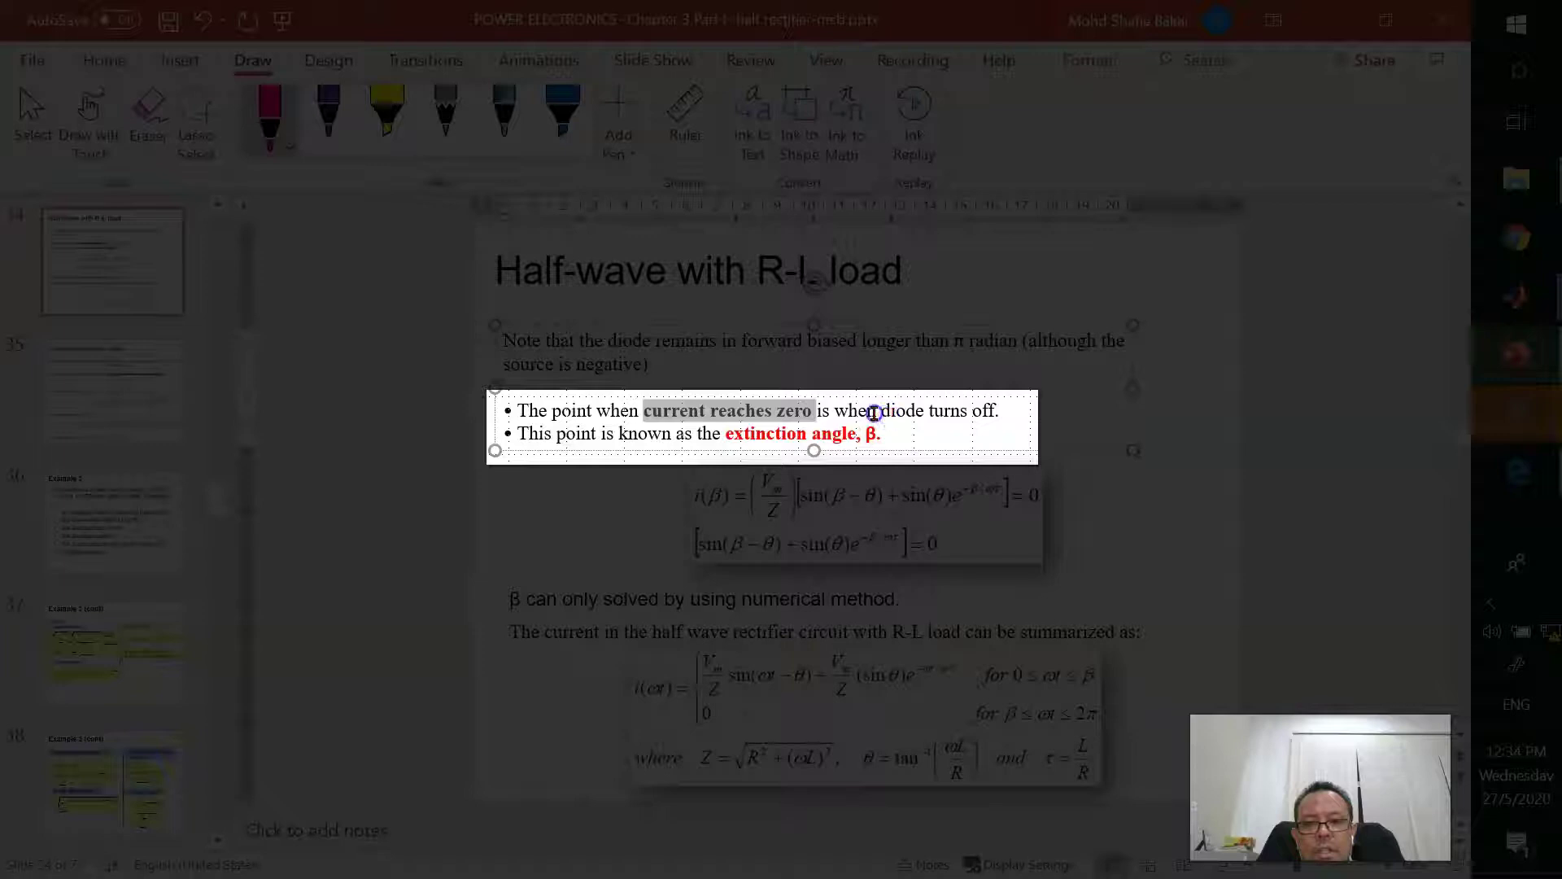
click(1208, 554)
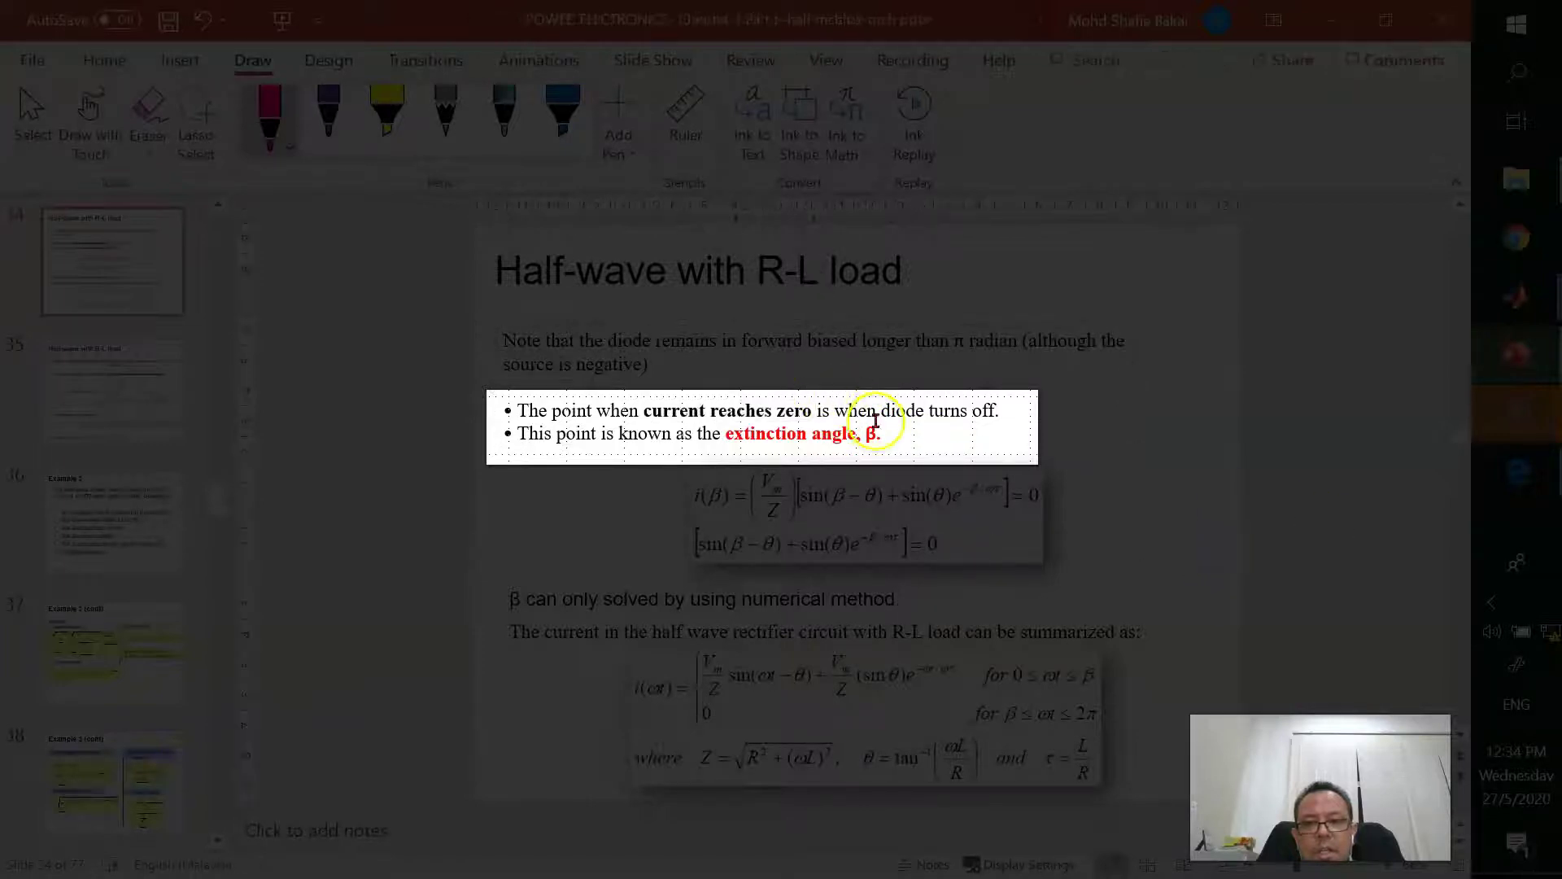
click(855, 433)
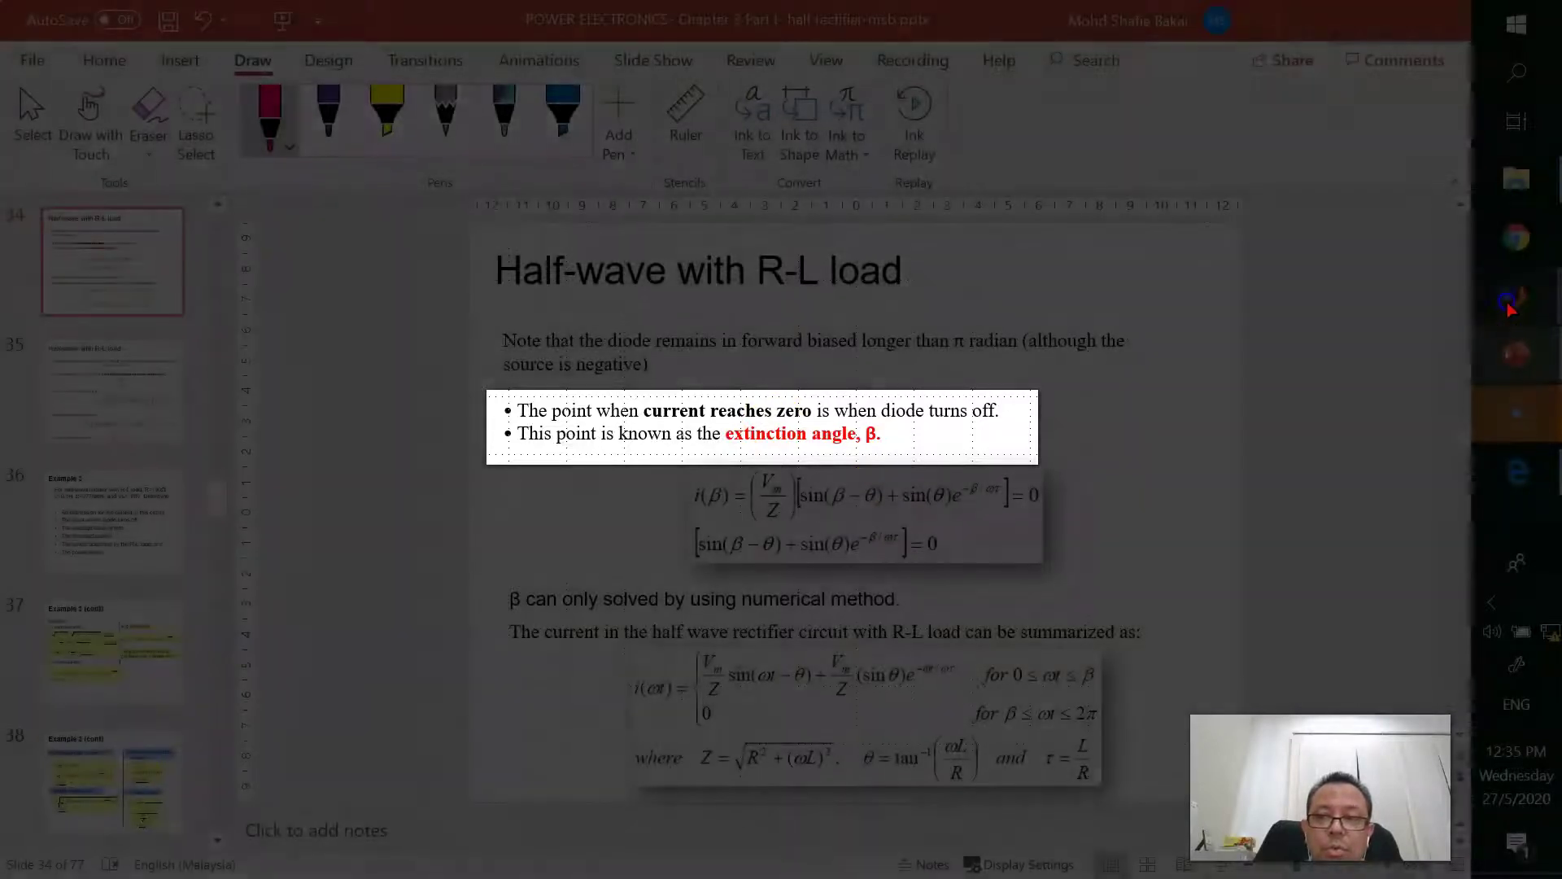
In the HWRec_control_R_load model, copy the RMS current scope above the RMS block and wire it to the load current signal.
mouse_move(1510, 309)
click(1409, 328)
click(1155, 303)
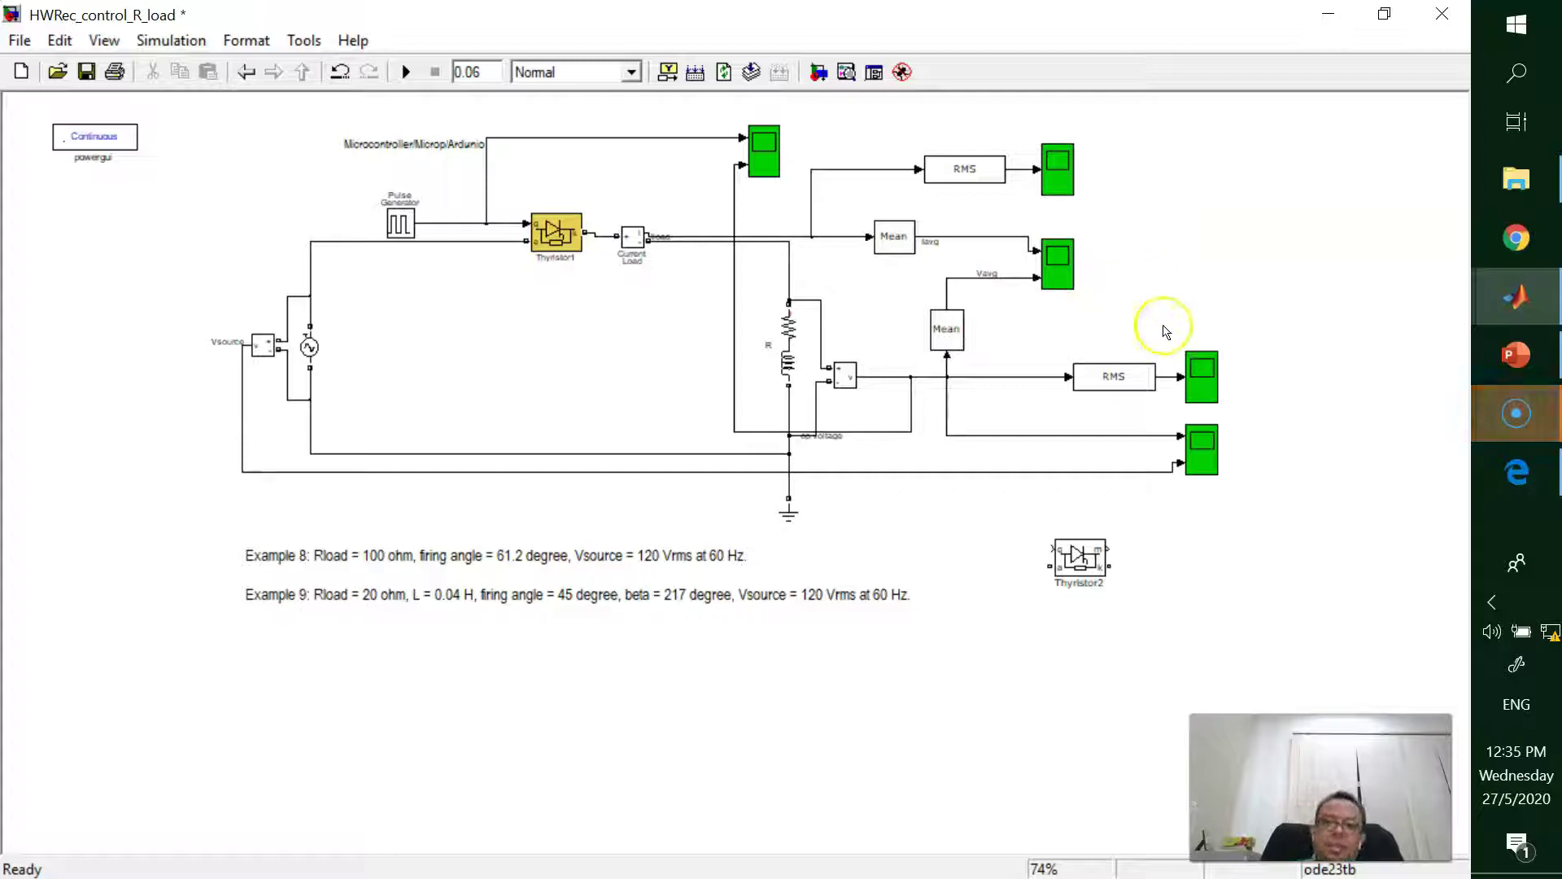
click(1063, 184)
drag(1062, 184, 898, 142)
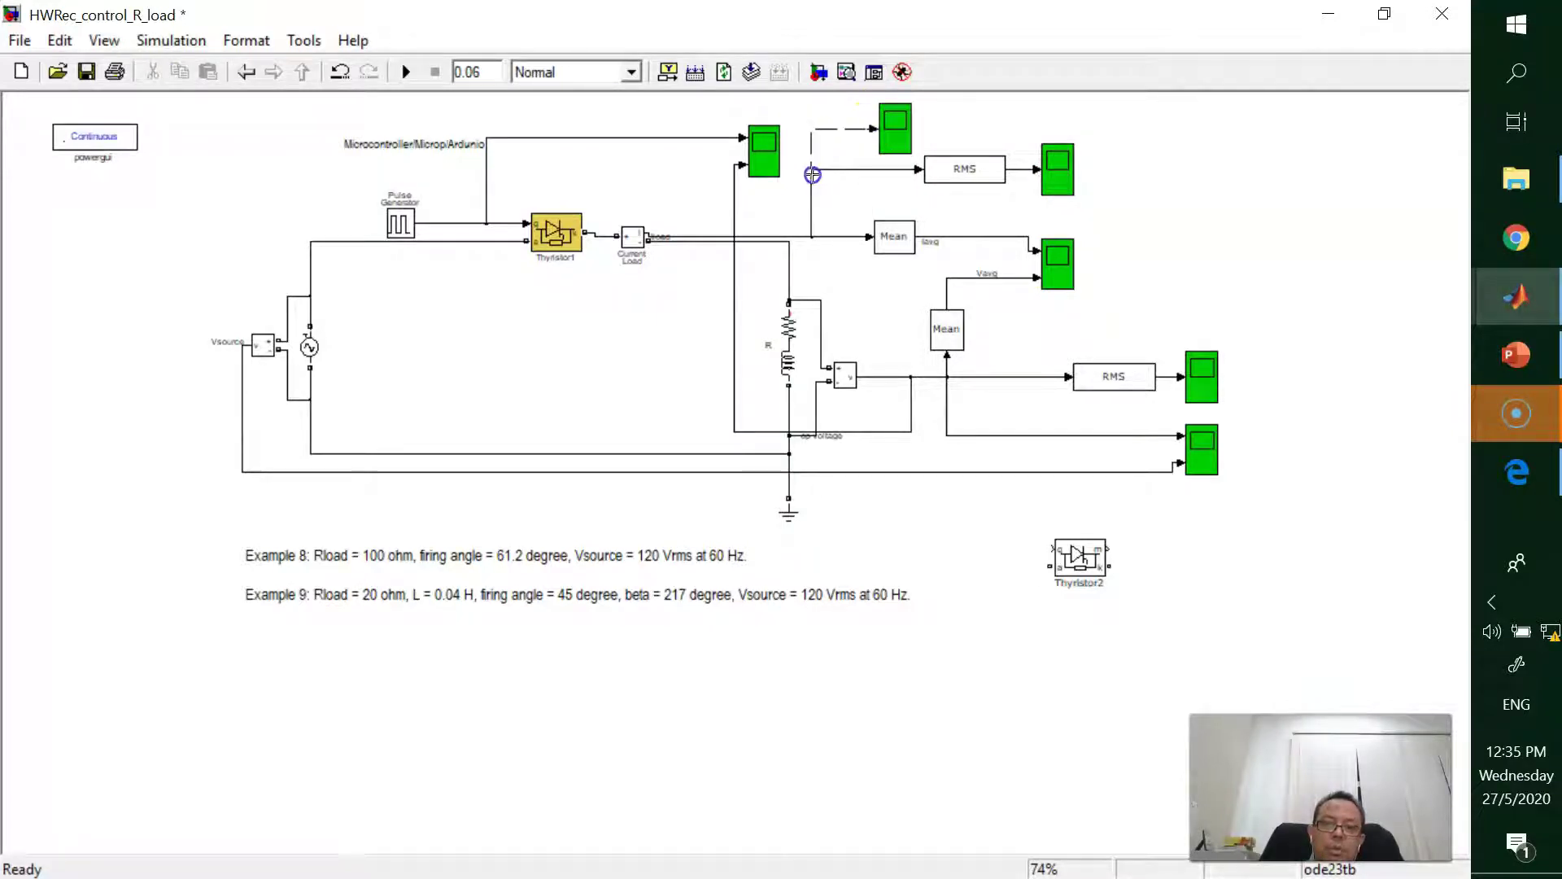
drag(812, 173, 811, 172)
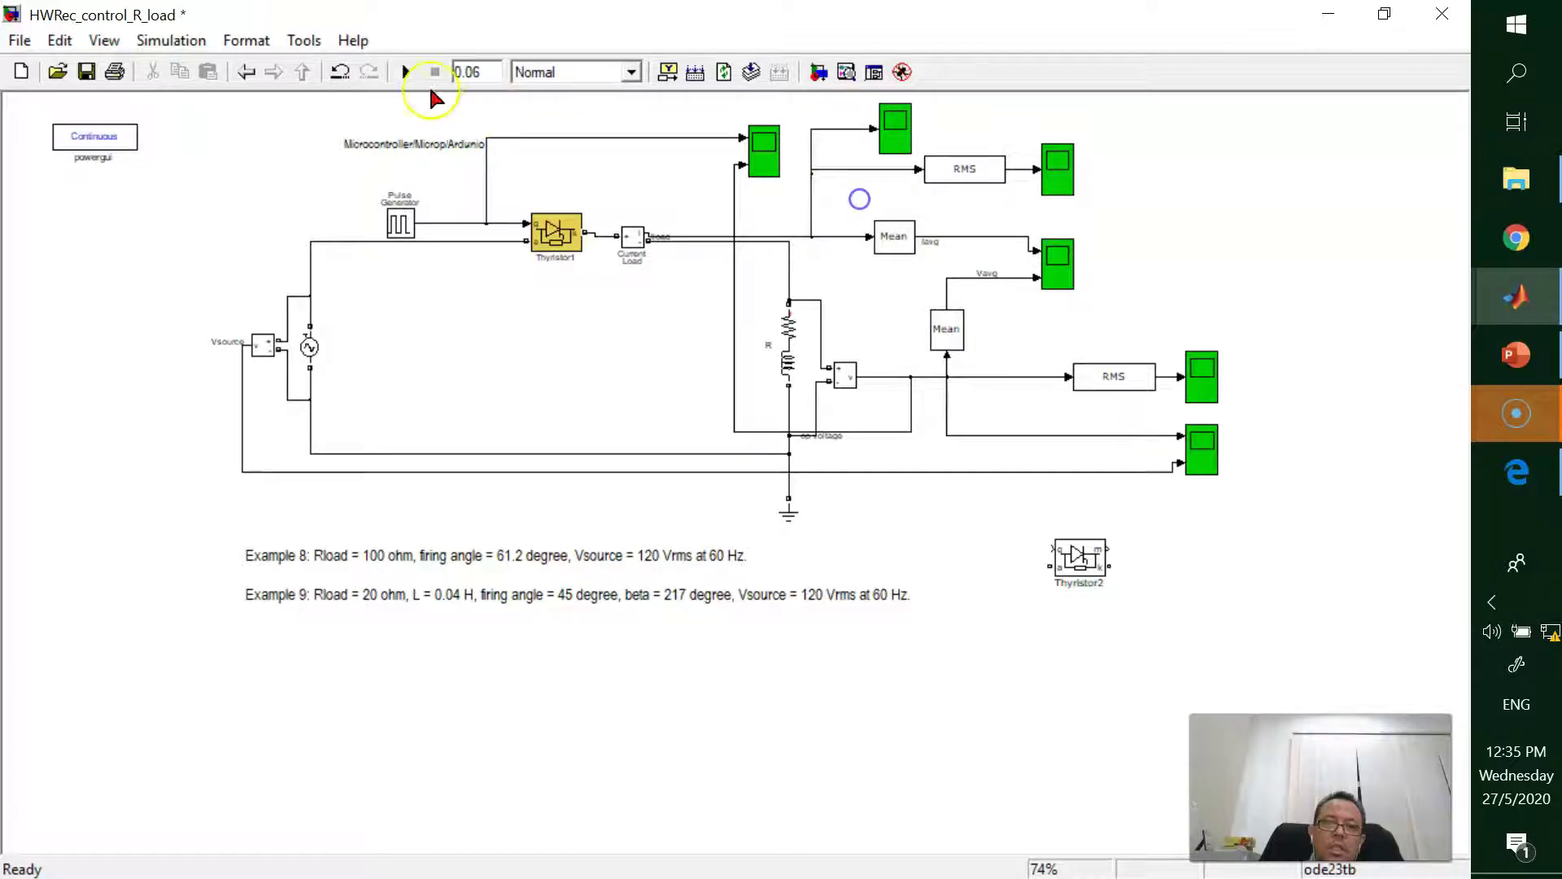
Run the simulation and display the load current waveform on the new scope, autoscaled to fit.
click(406, 73)
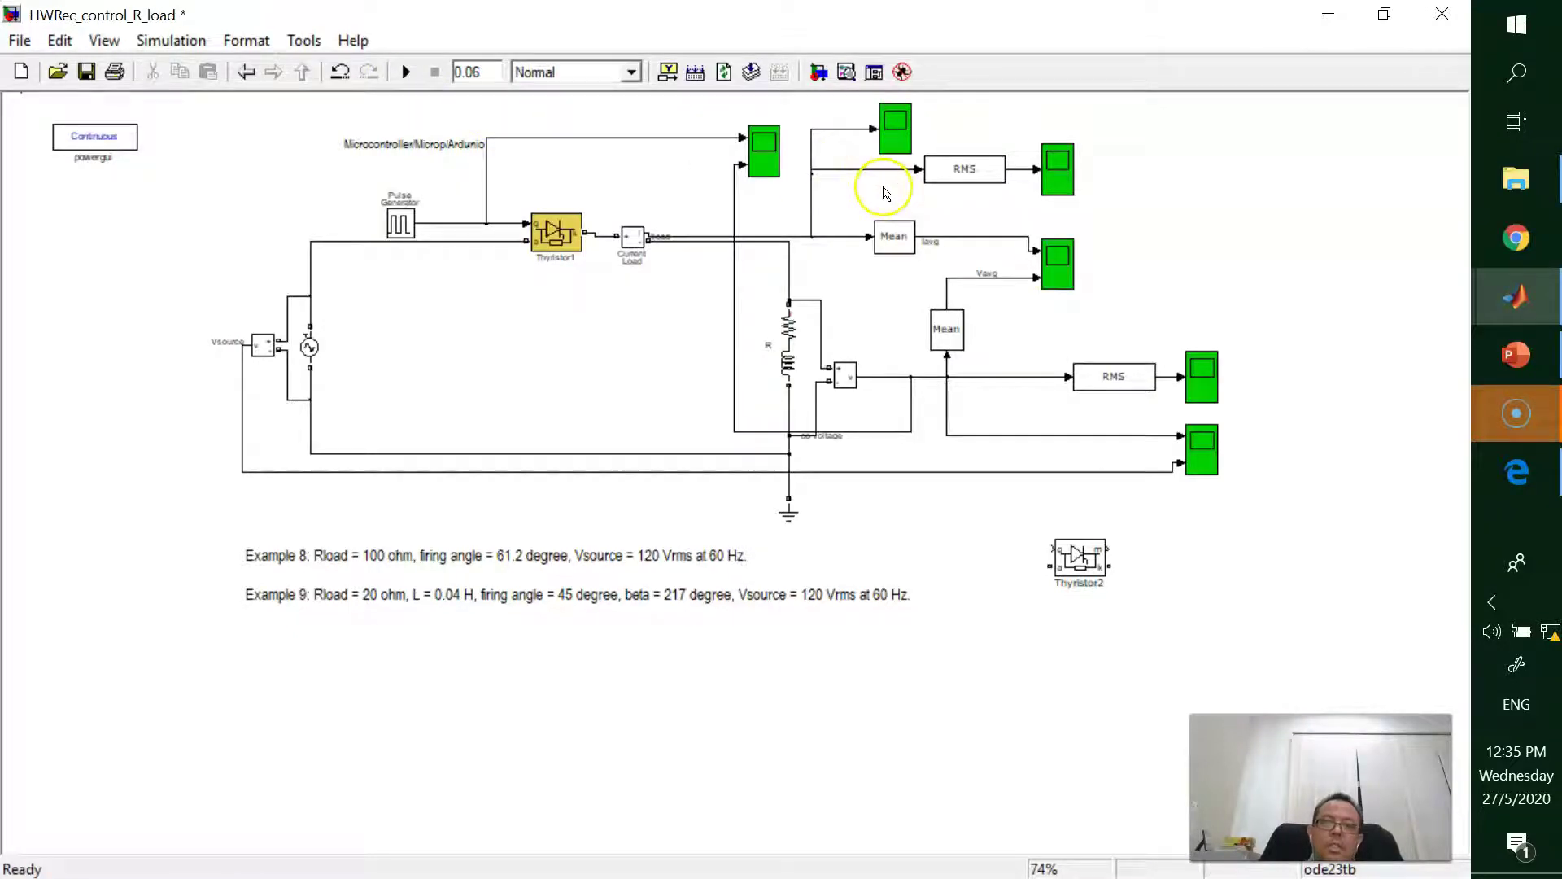
double_click(895, 130)
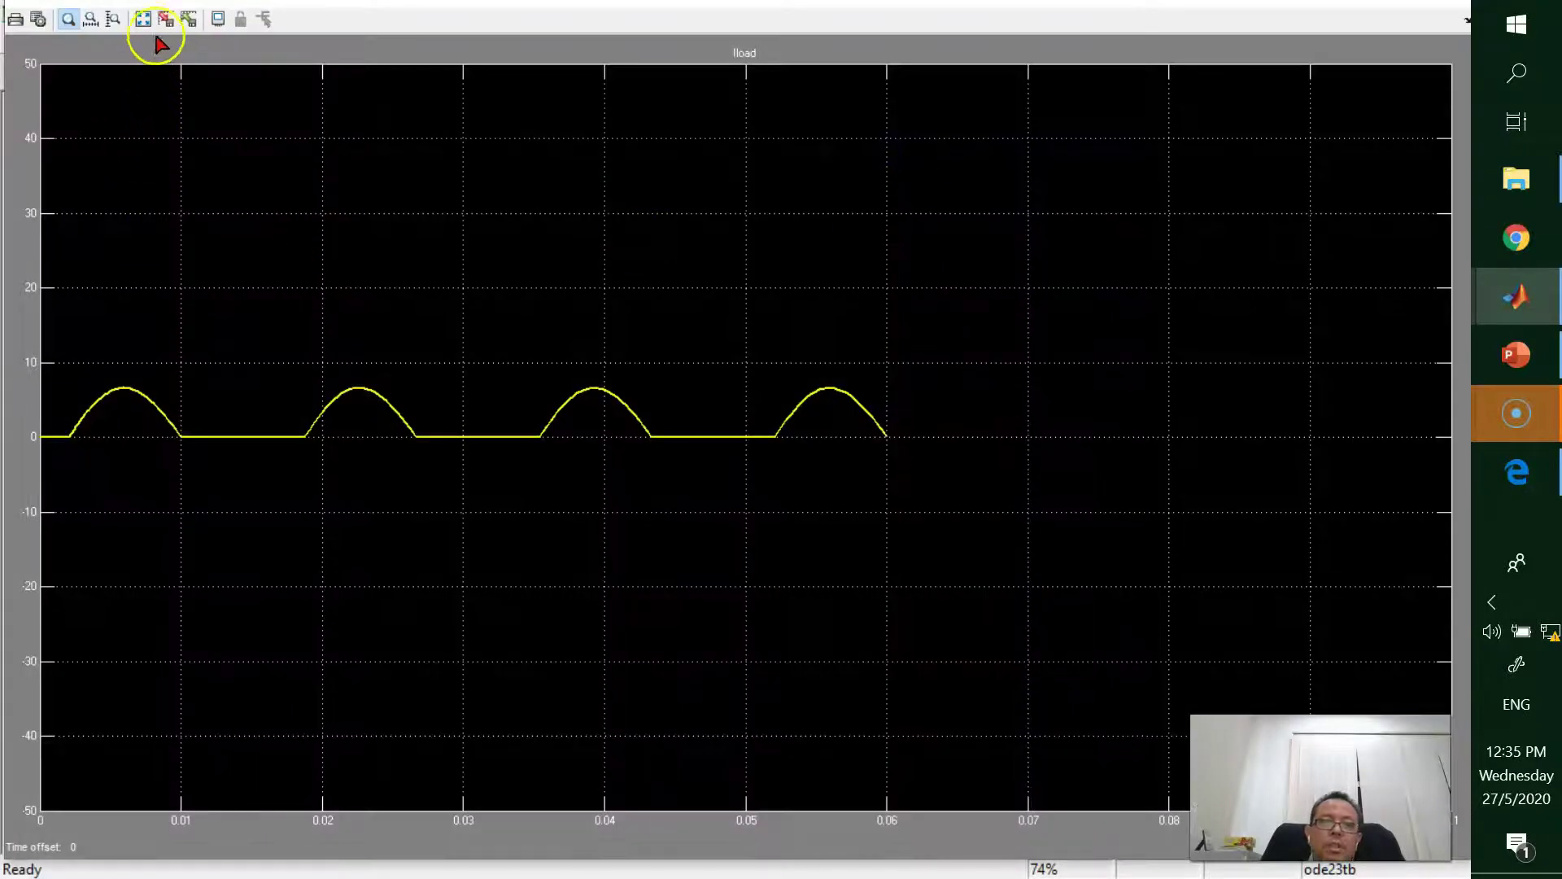
click(148, 22)
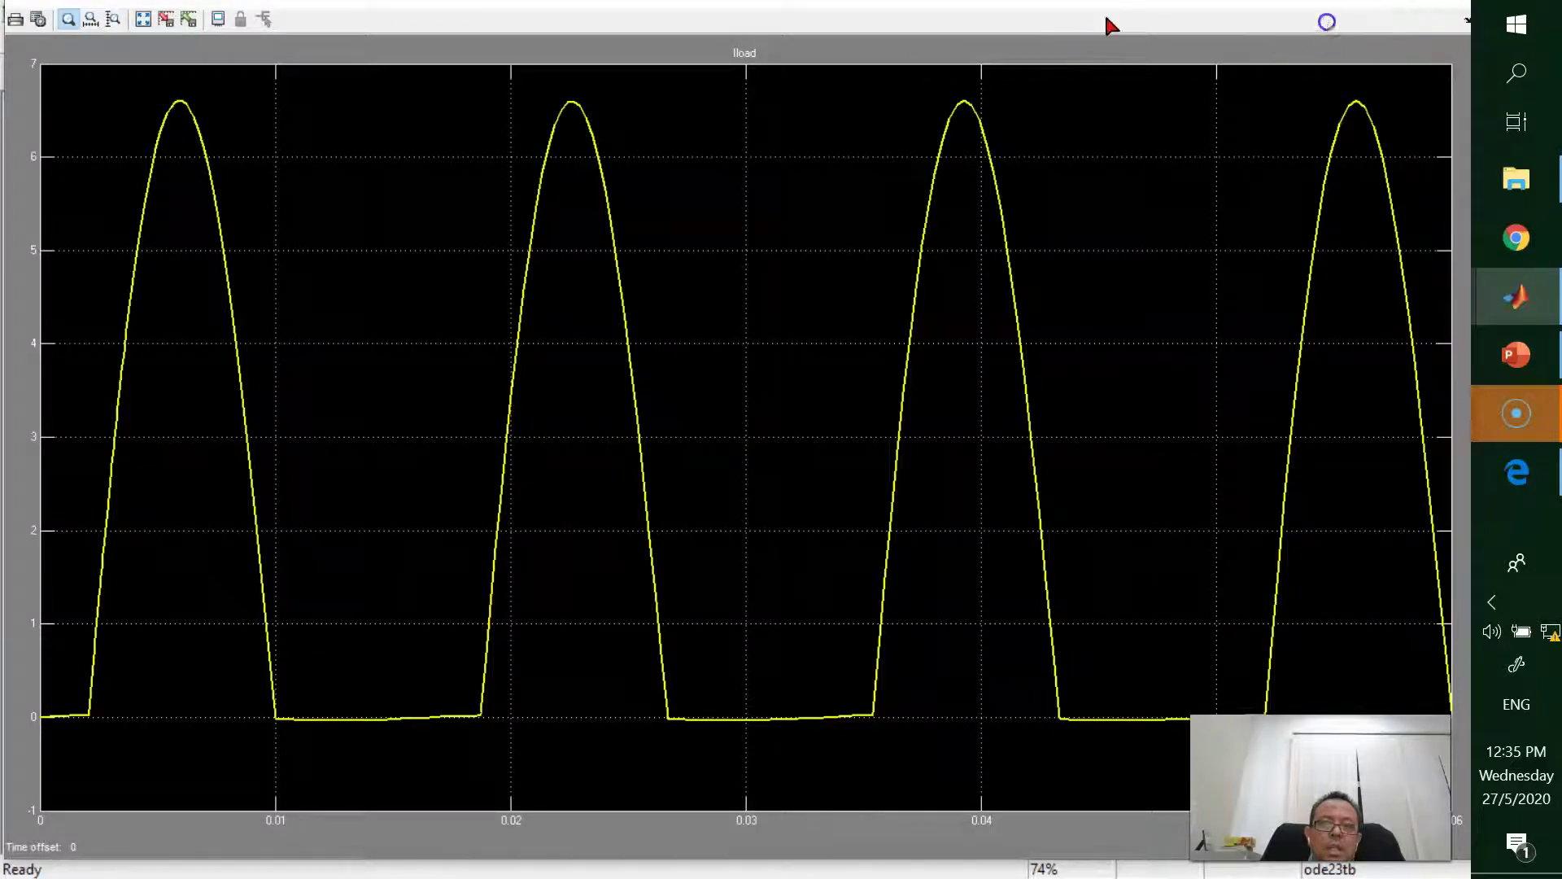
Leave the load current scope and switch to the PowerPoint lecture to review the extinction angle β definition on the "Half-wave with R-L load" slide.
key(alt+F4)
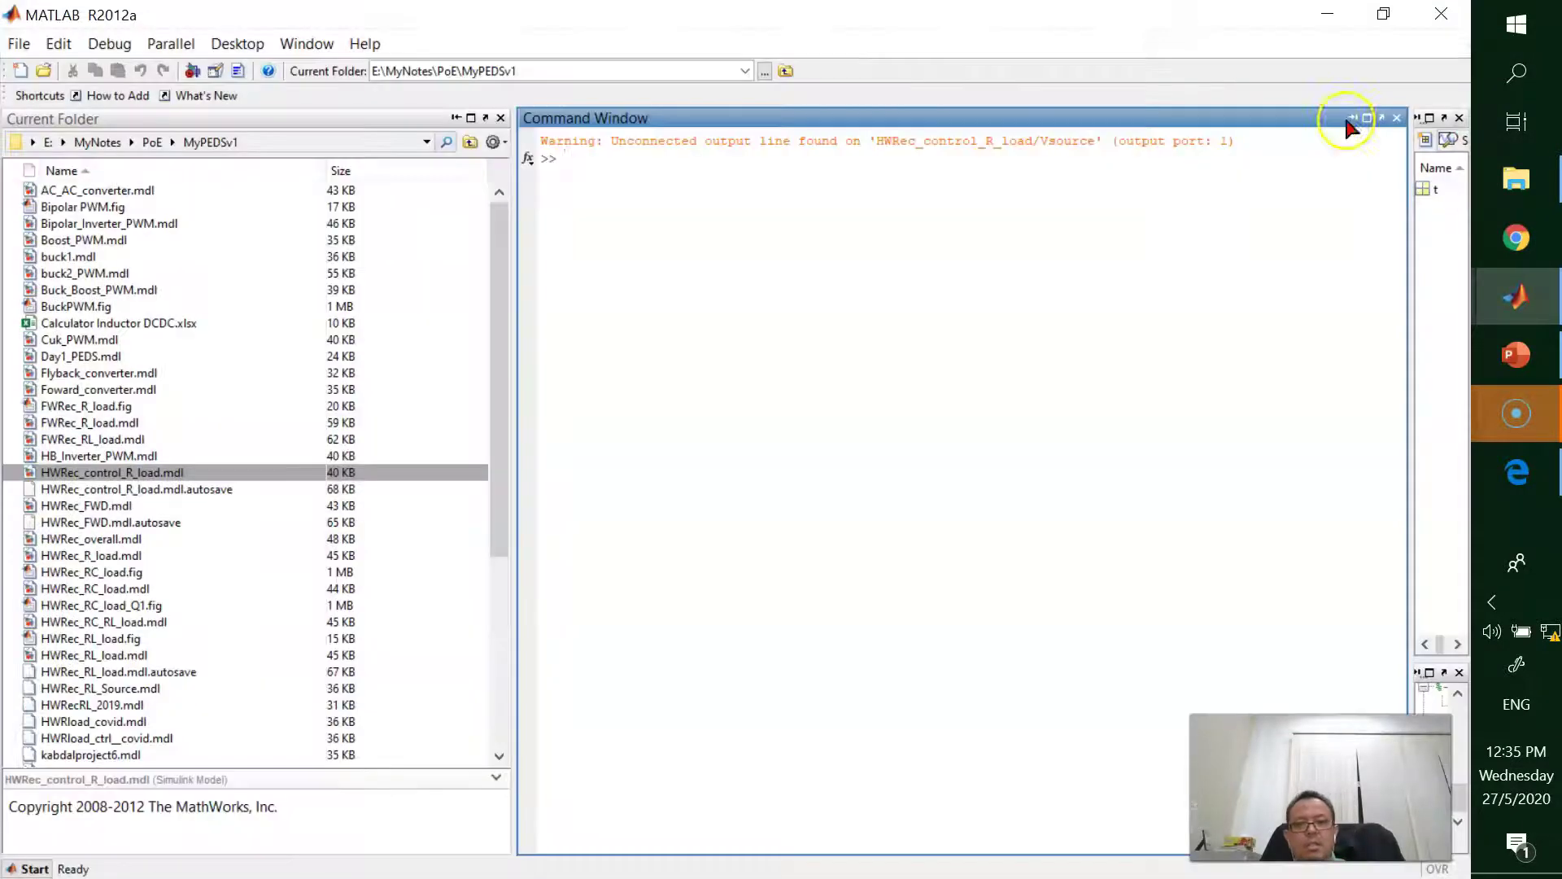
click(1516, 356)
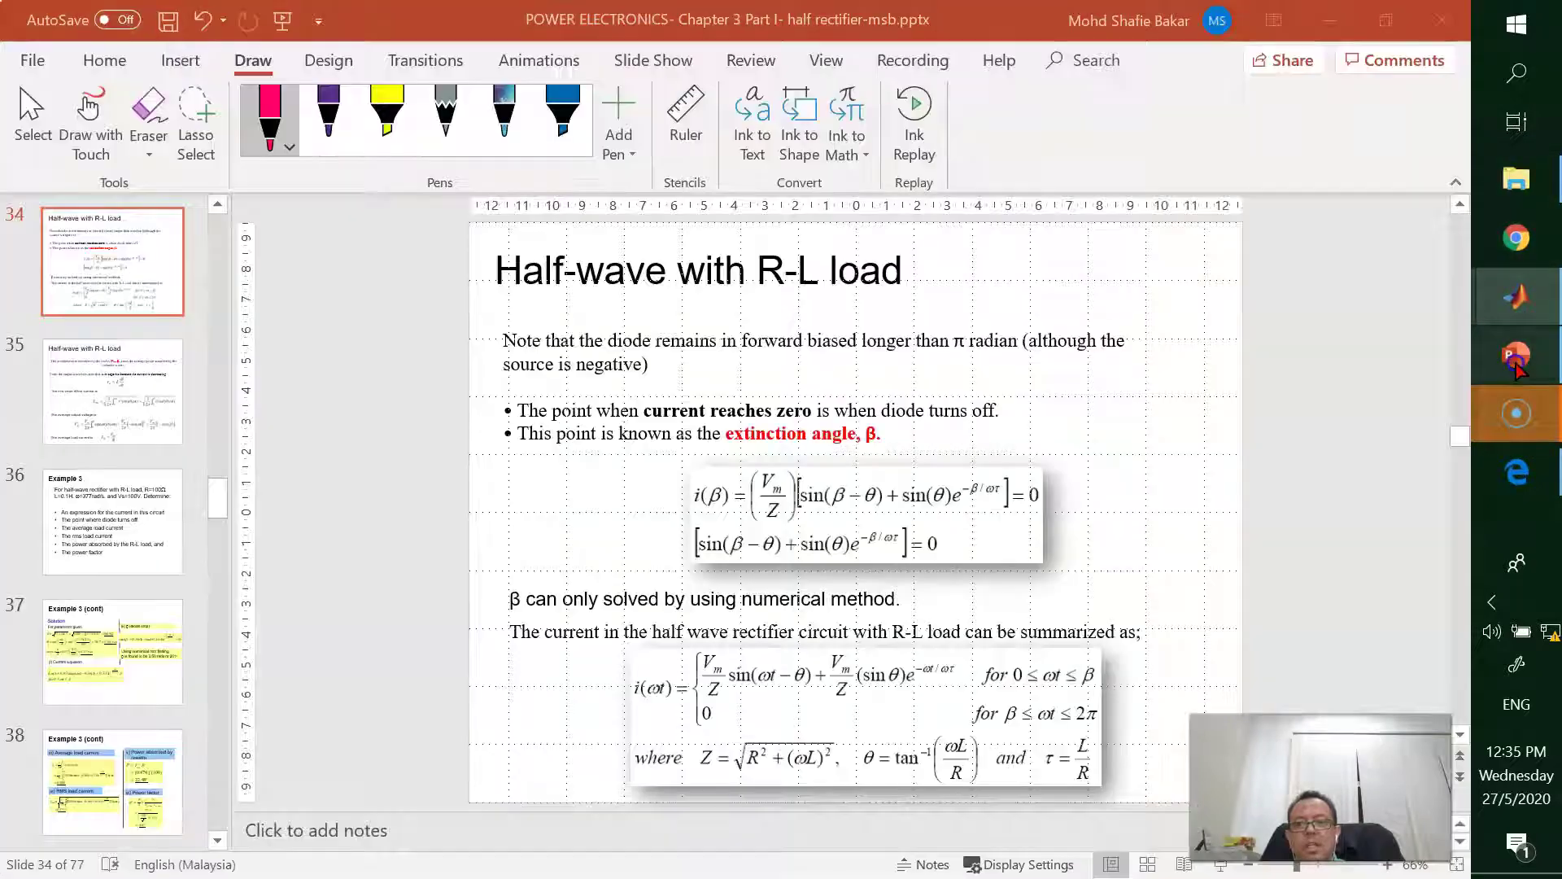
mouse_move(1530, 309)
click(1400, 203)
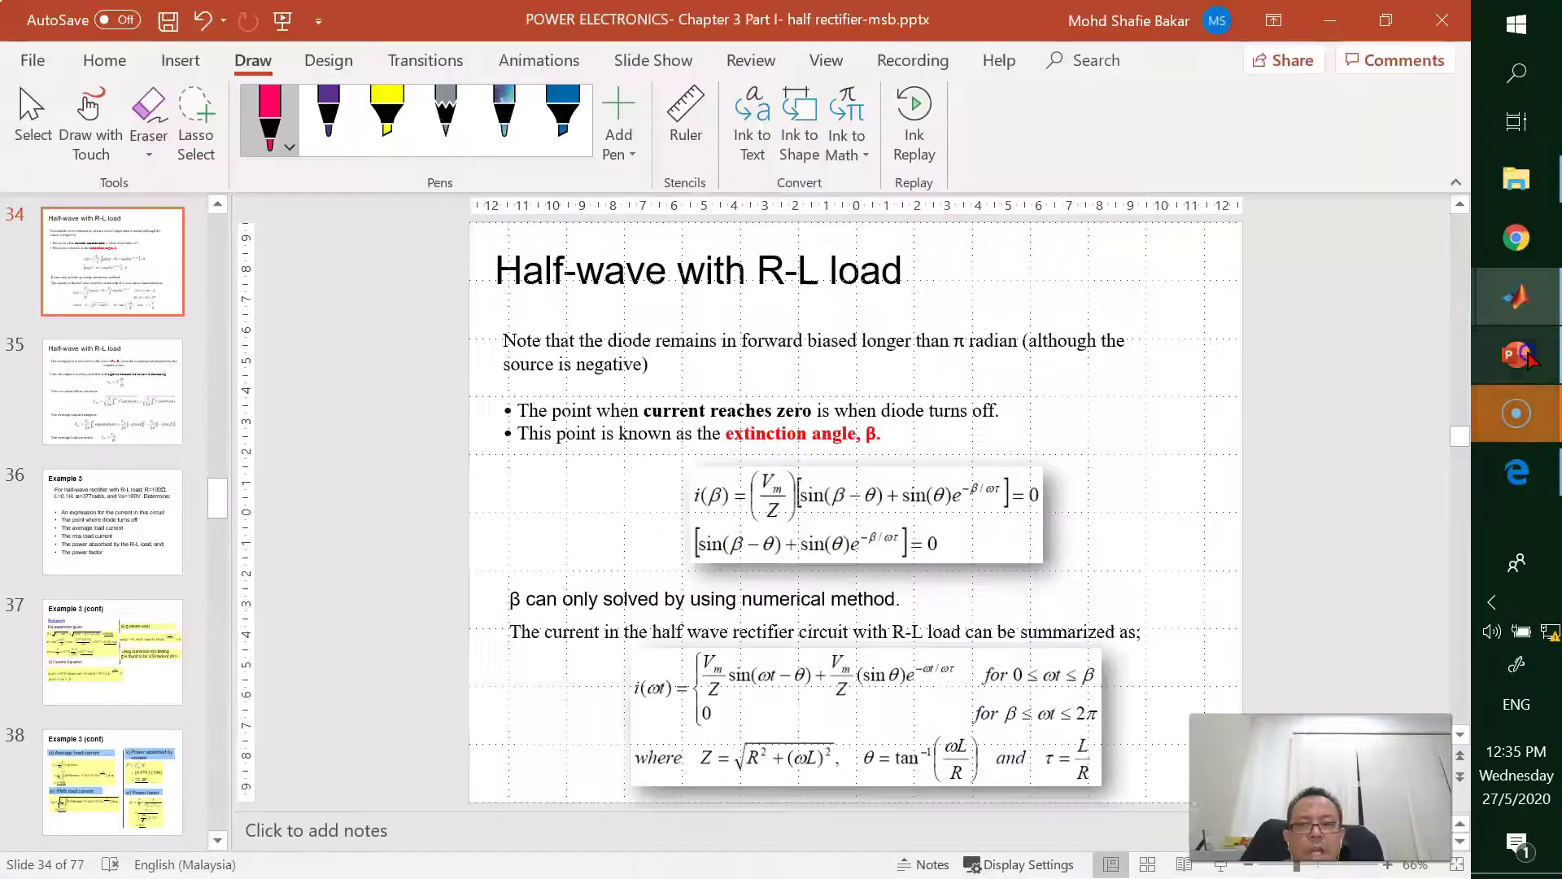
click(1528, 356)
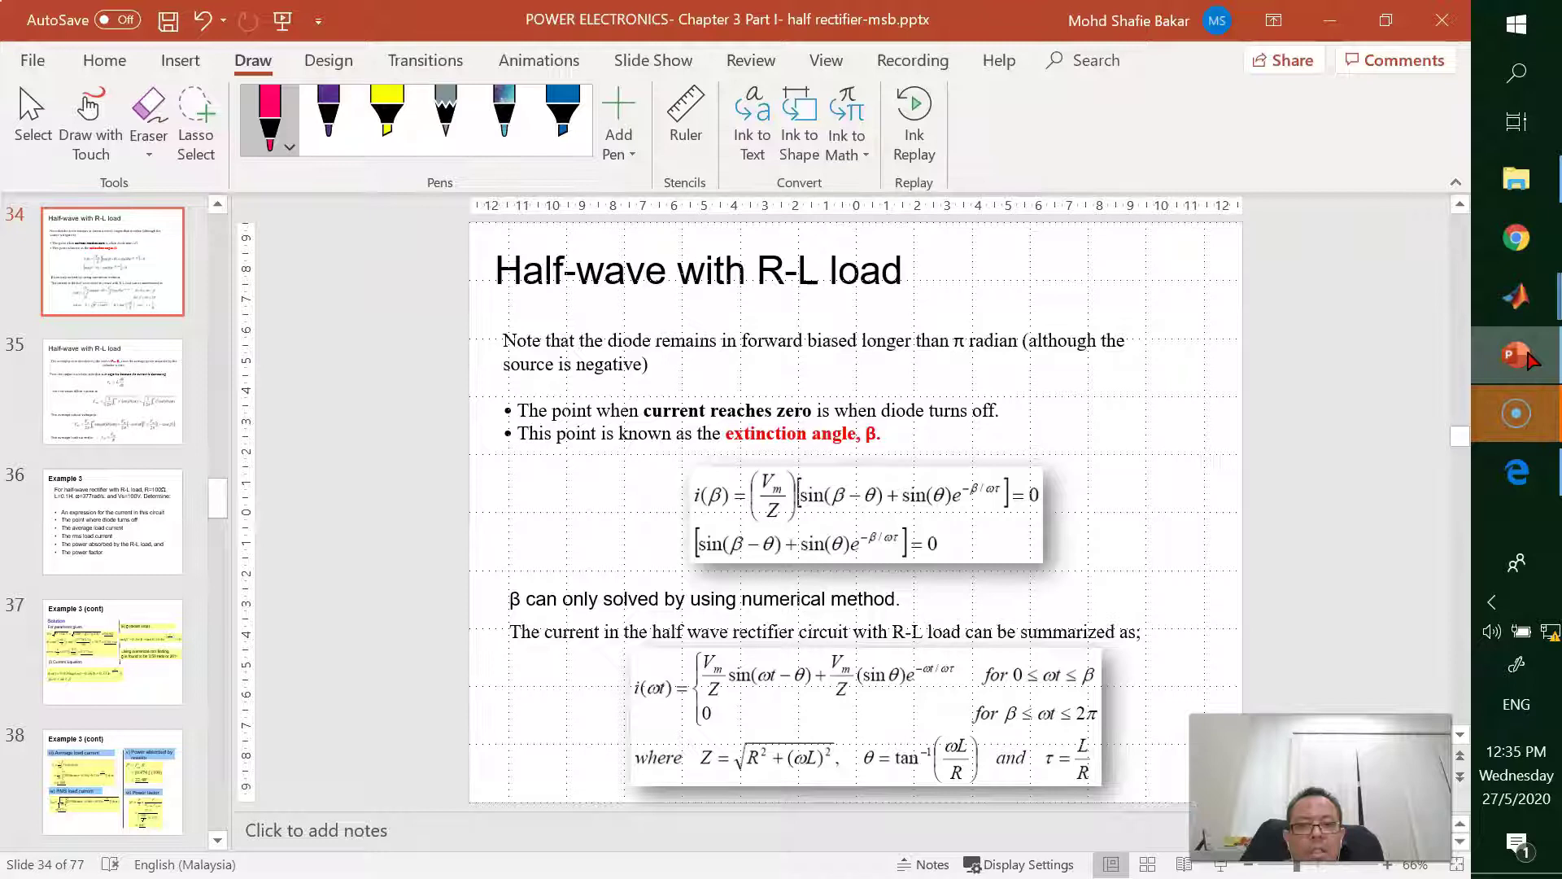
Switch back to MATLAB and zoom the load current scope in on the point near 0.01 s where the first pulse reaches zero.
click(1516, 297)
double_click(895, 129)
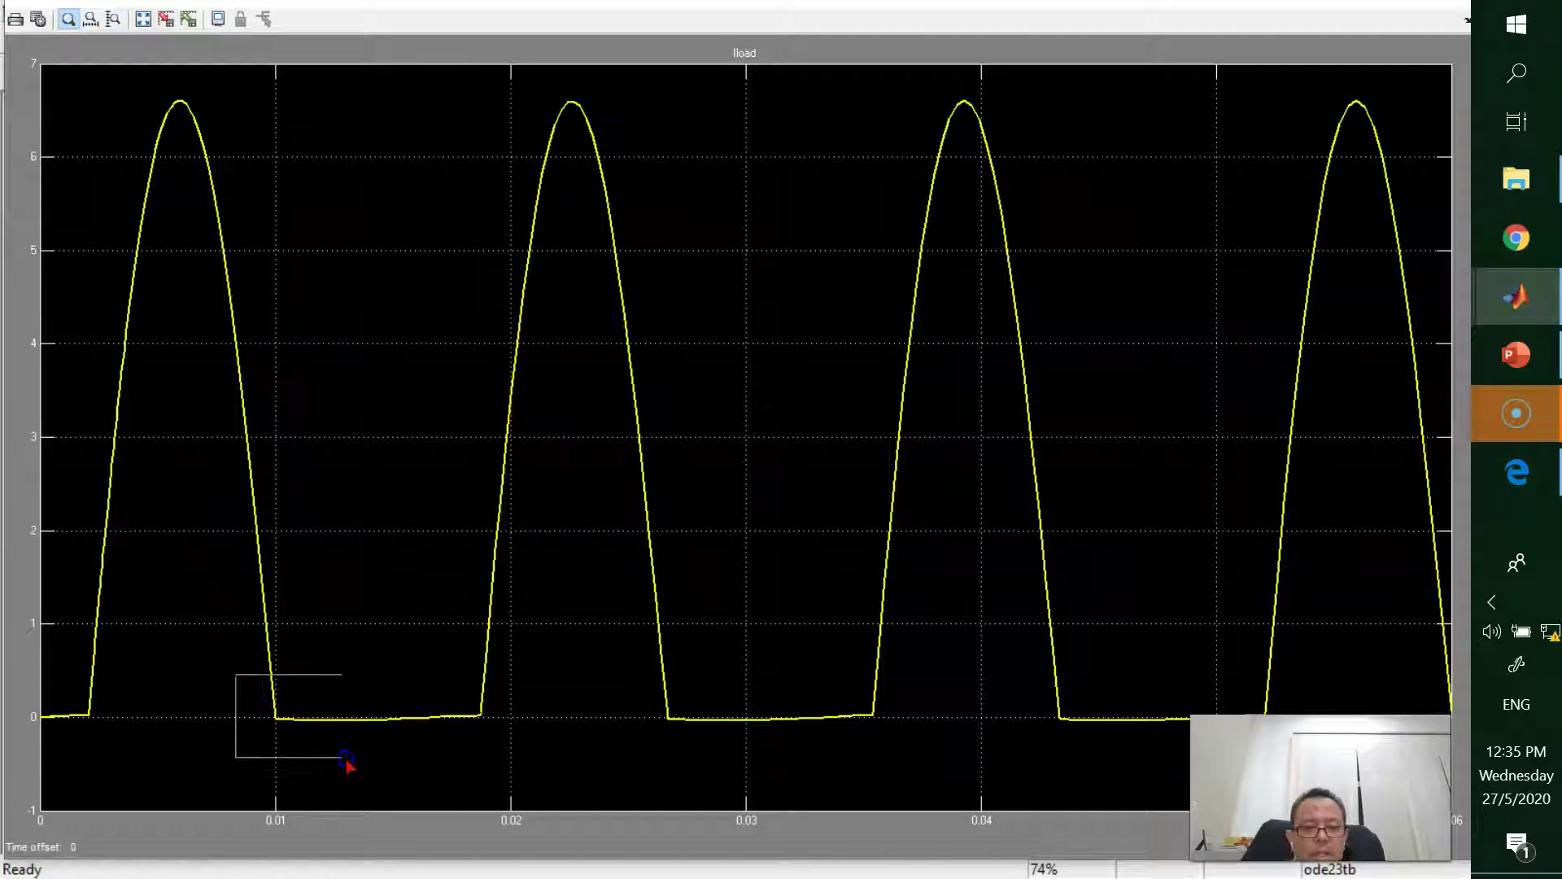
drag(346, 759, 348, 760)
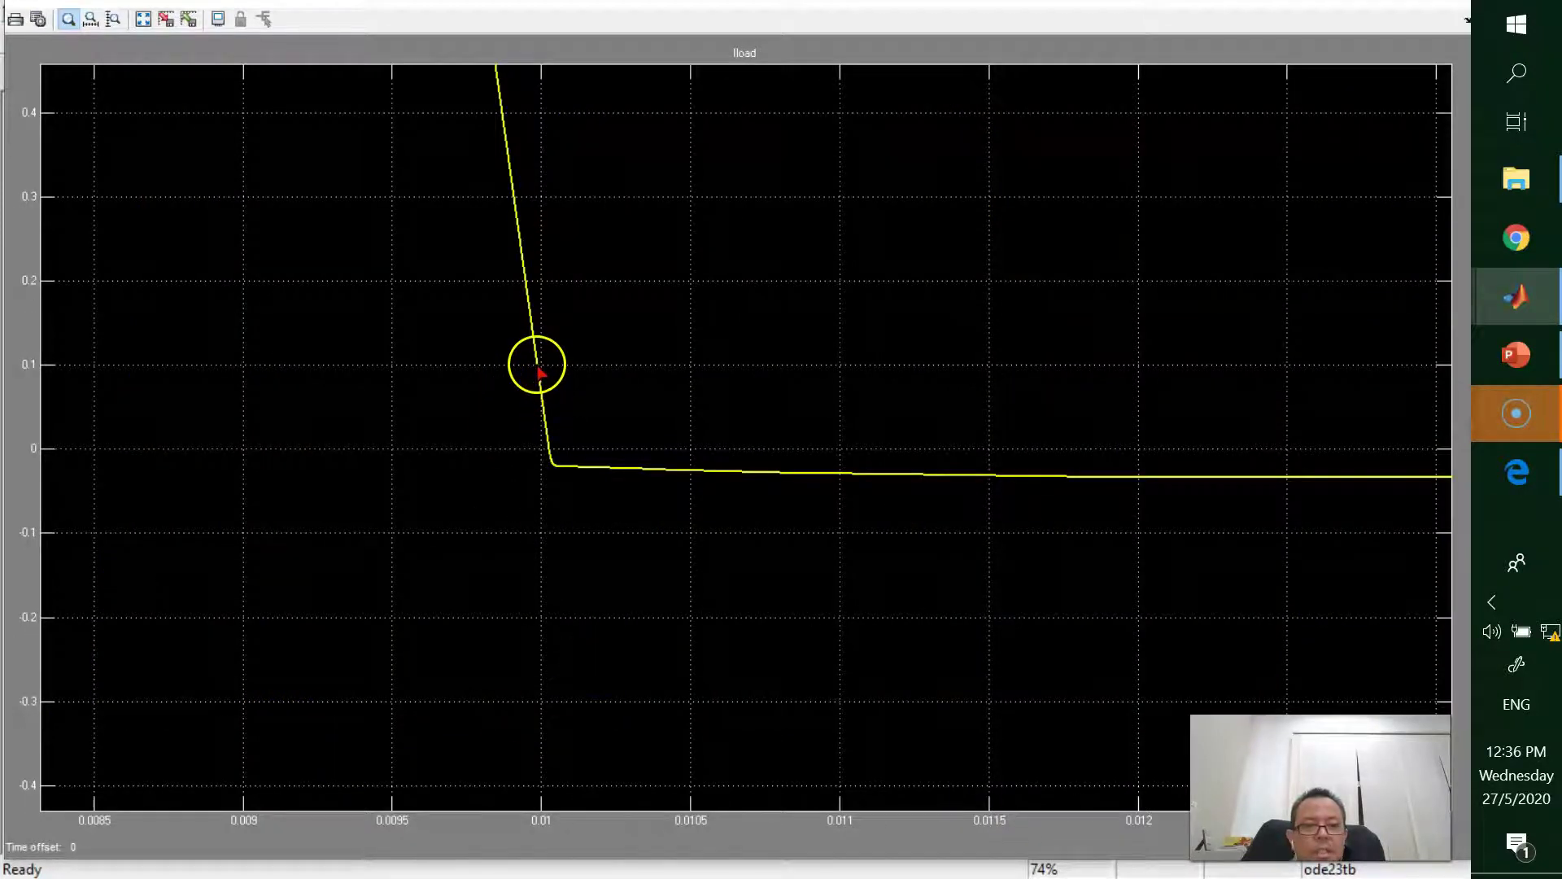
click(143, 19)
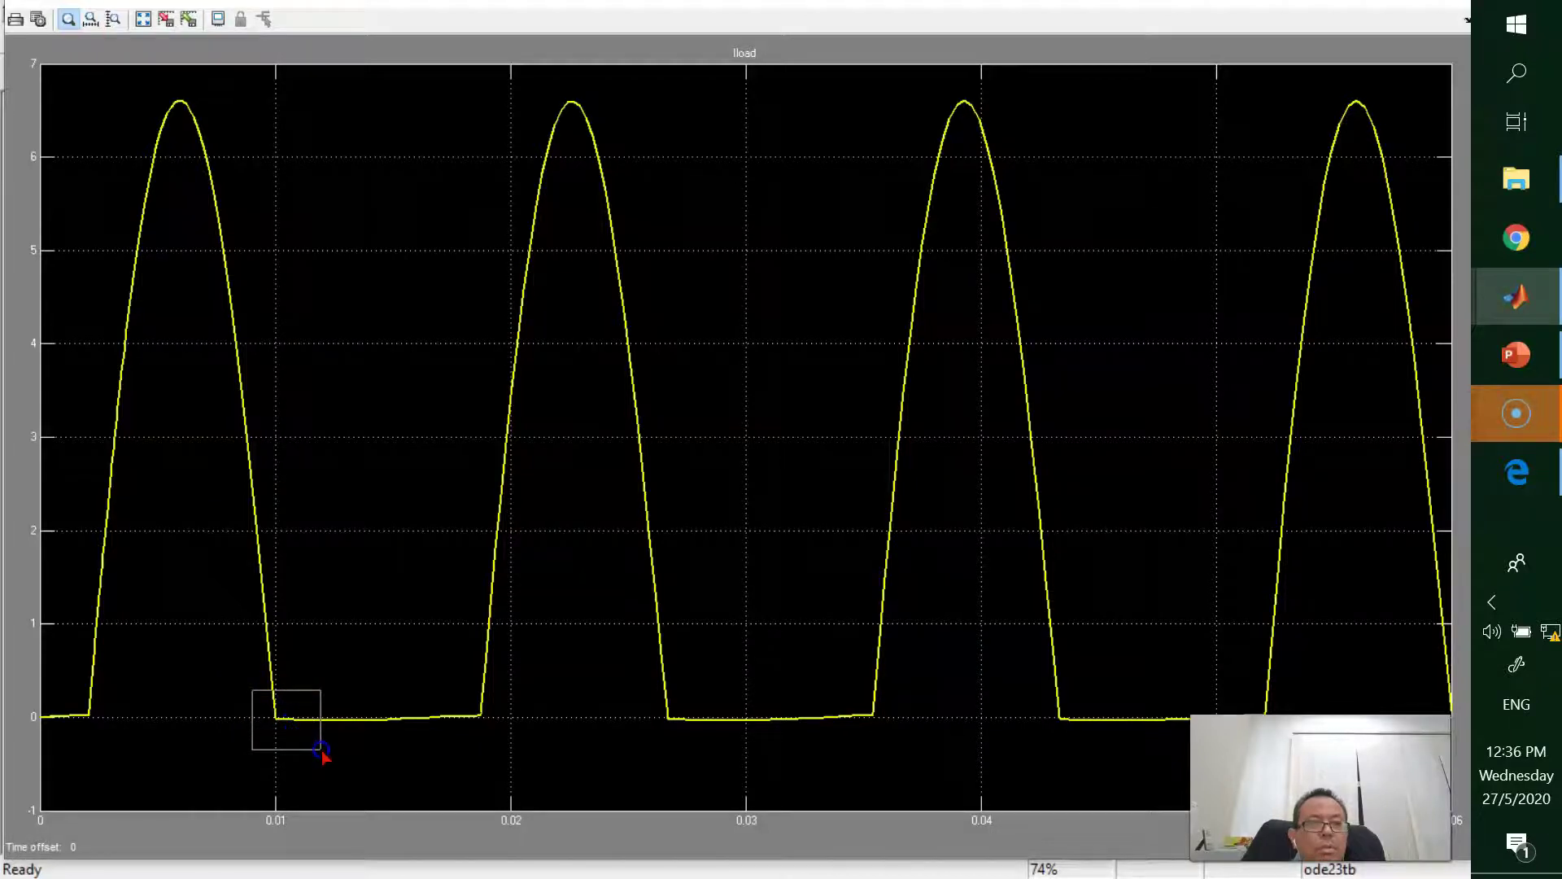
drag(252, 690, 321, 750)
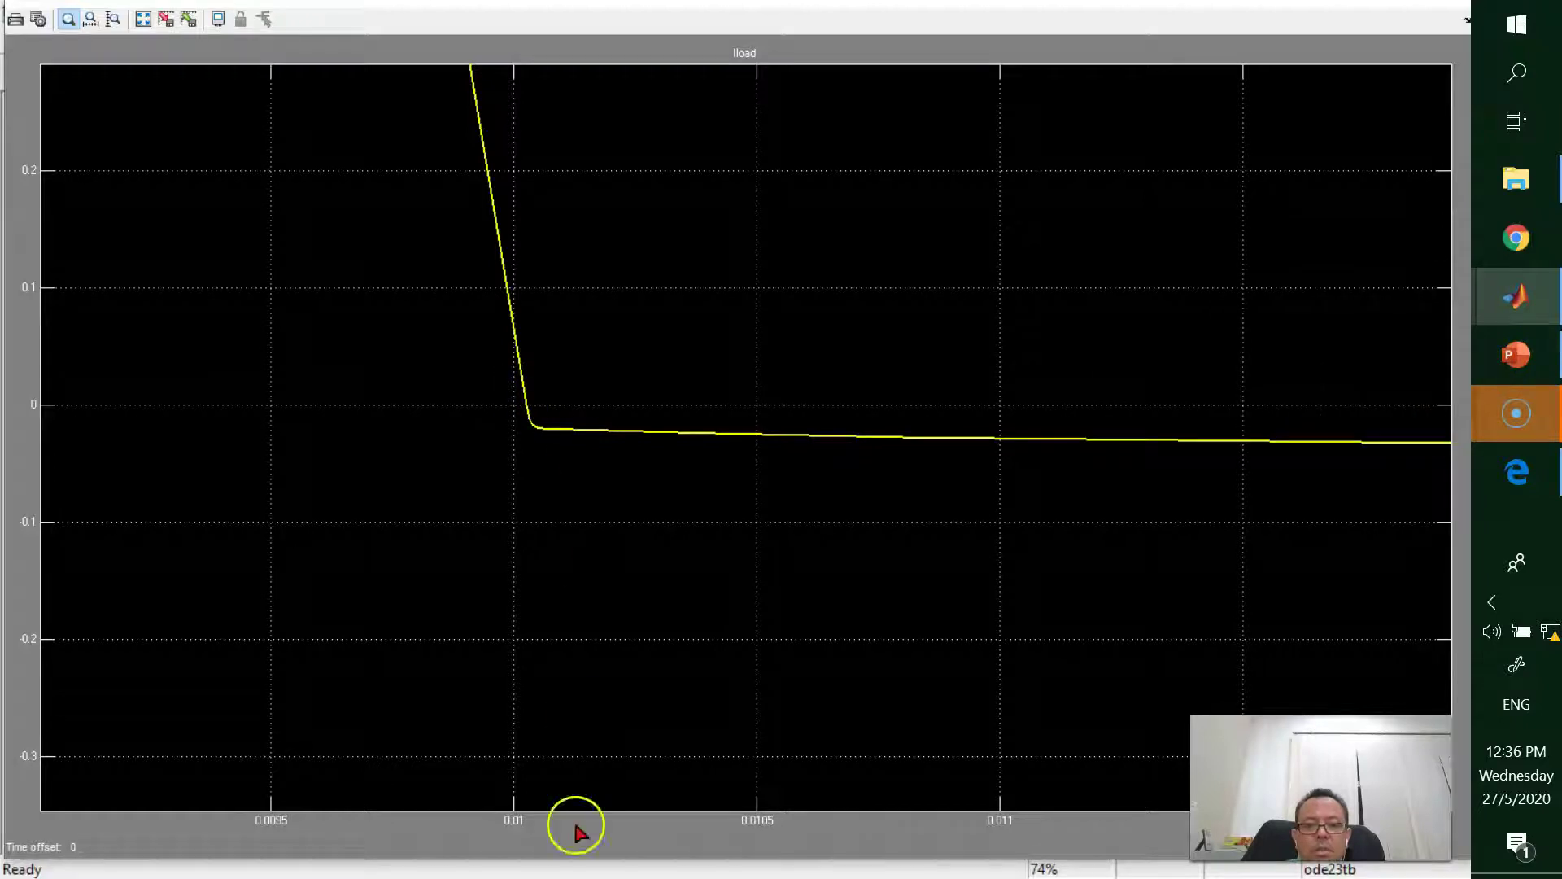
Switch to the PowerPoint lecture, insert a new slide right after the Example 9 problem slide, and delete all its placeholders to leave it blank.
click(1518, 355)
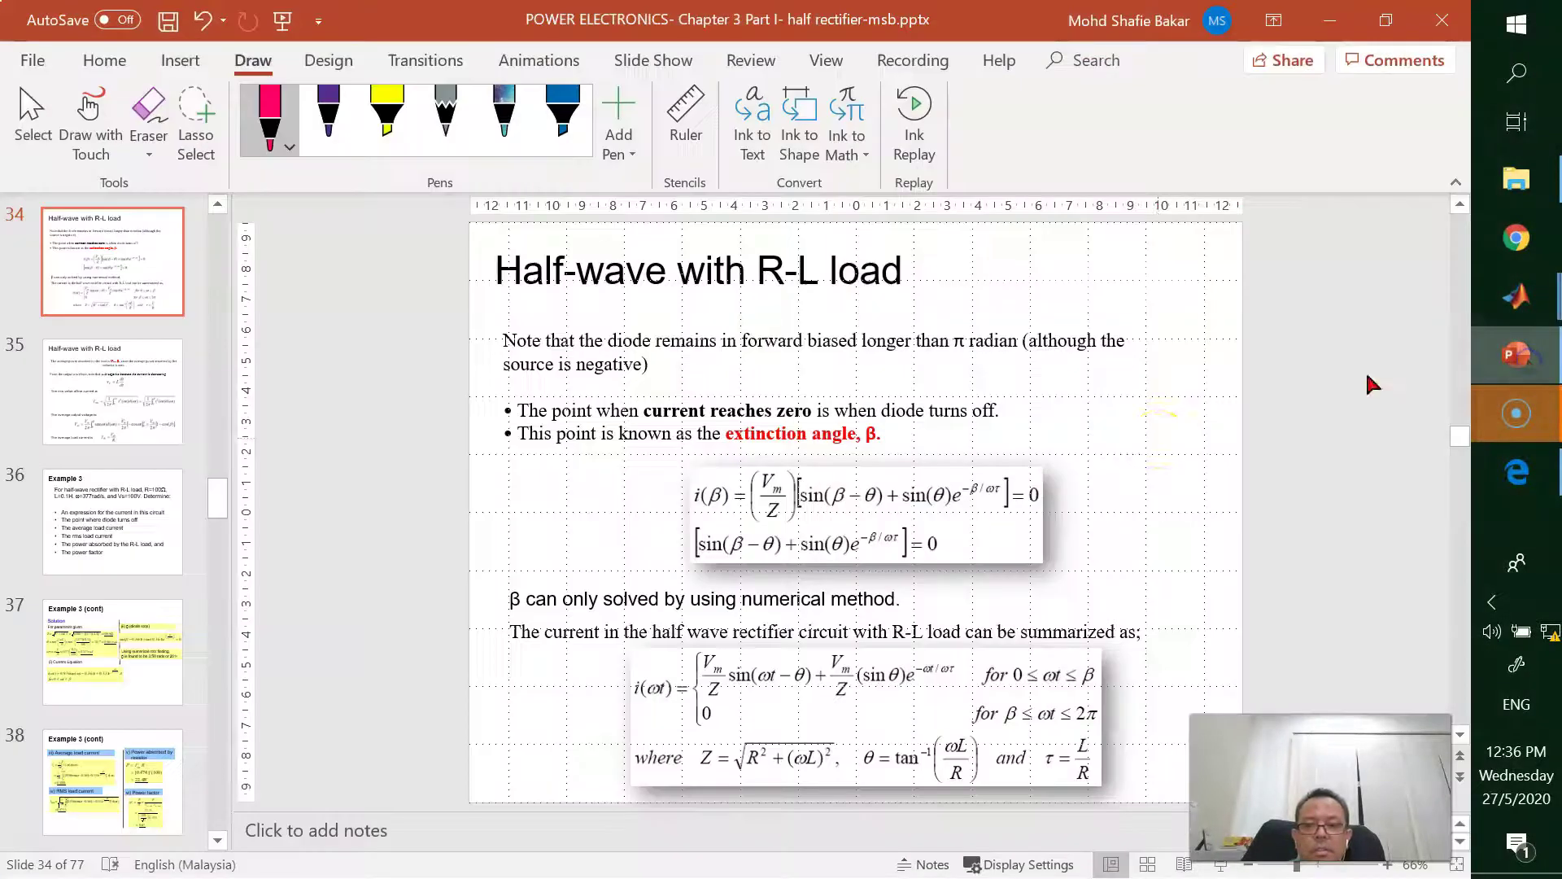
scroll(1266, 437, down, 8)
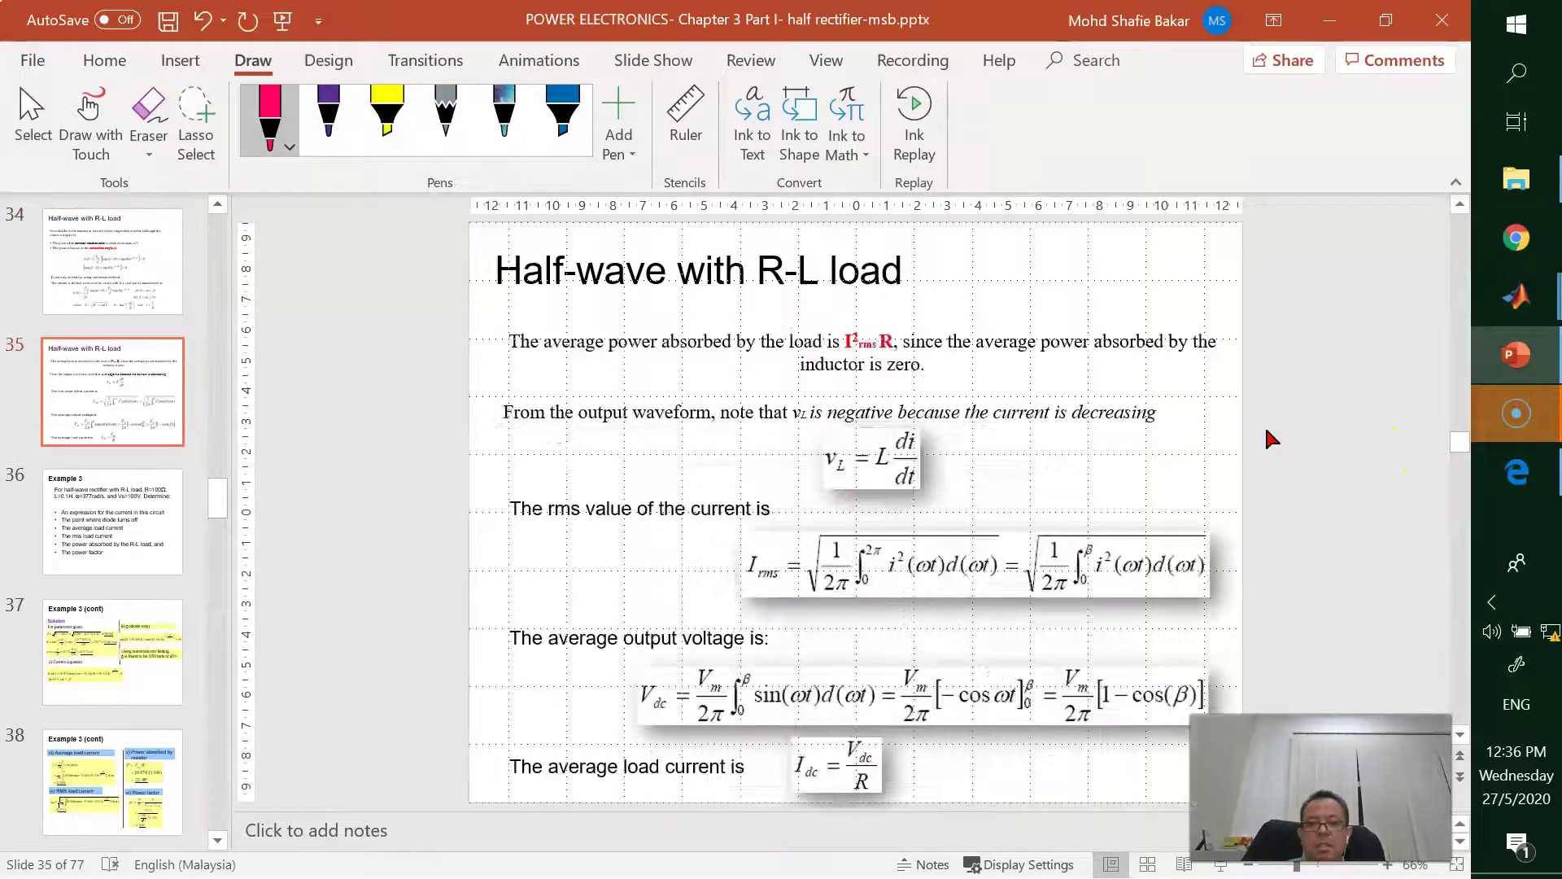
scroll(1267, 432, down, 9)
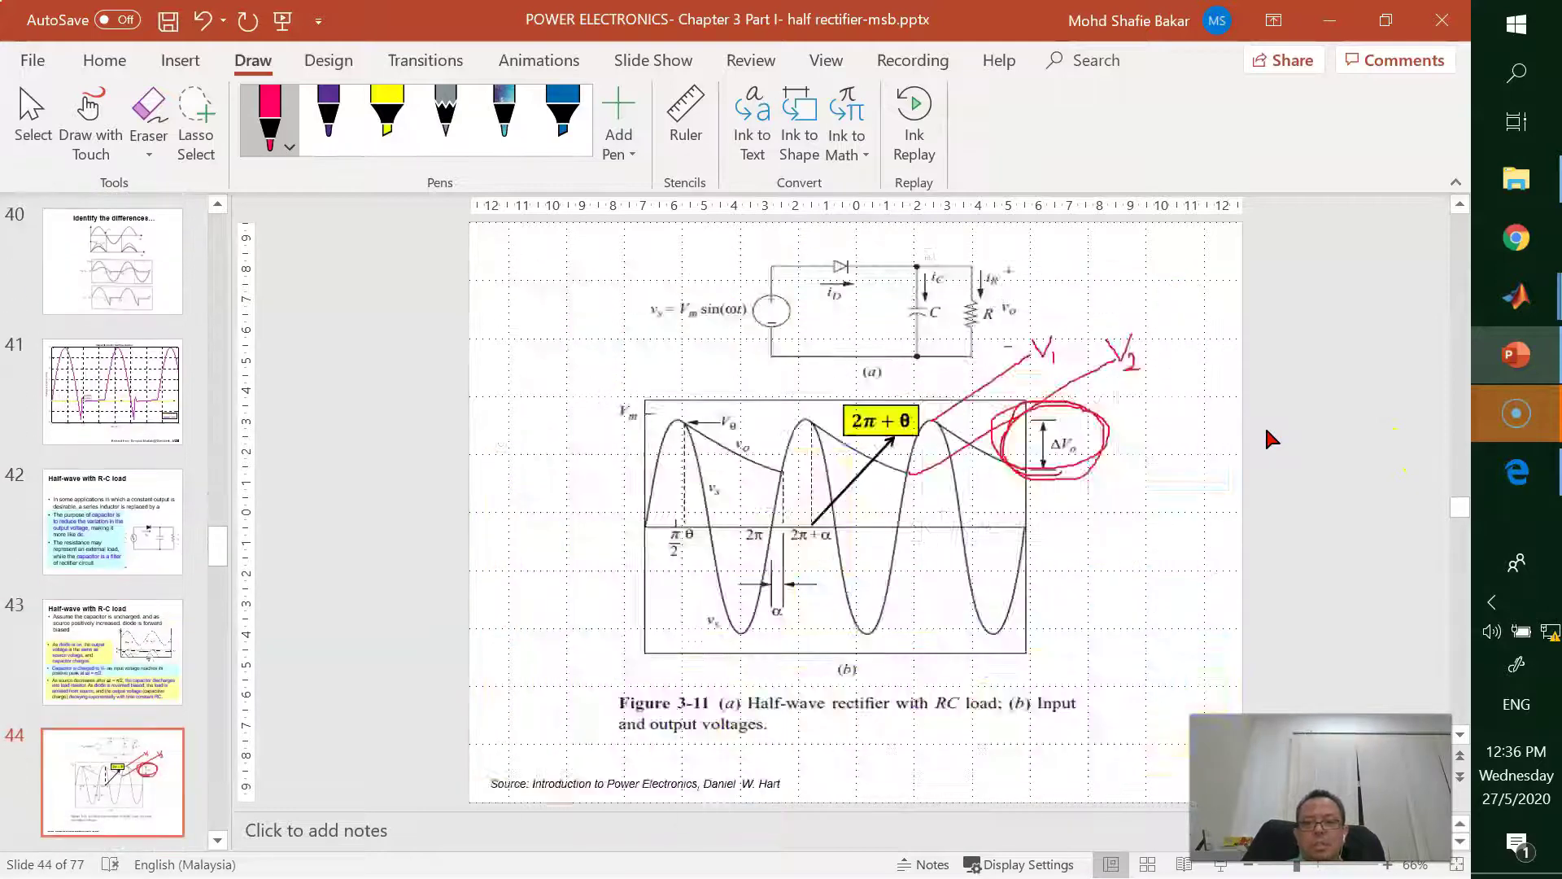
scroll(1267, 432, down, 7)
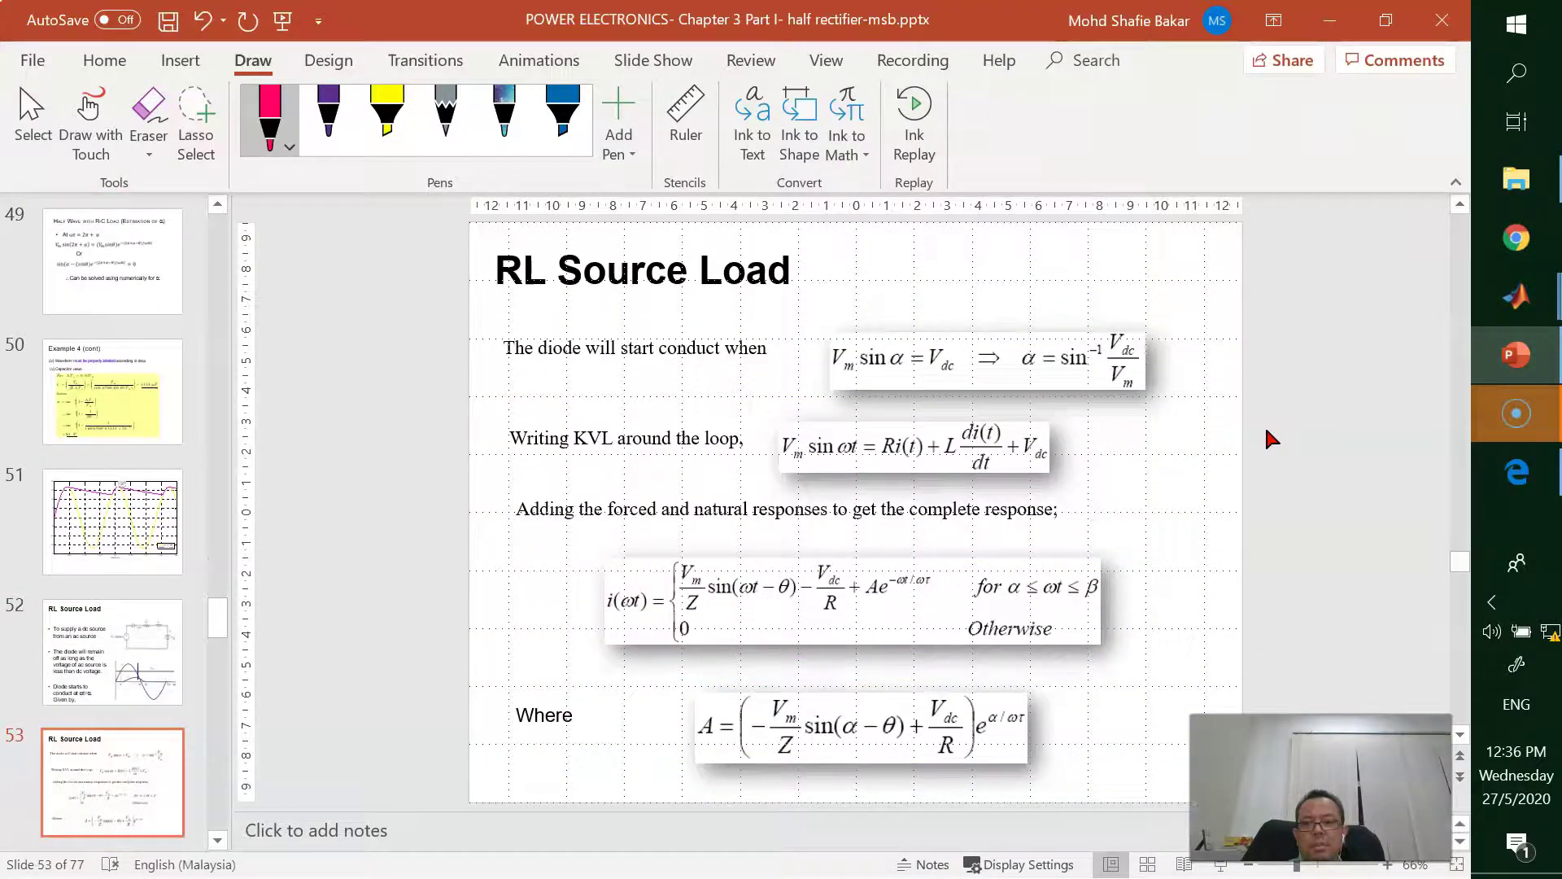
scroll(1267, 432, down, 7)
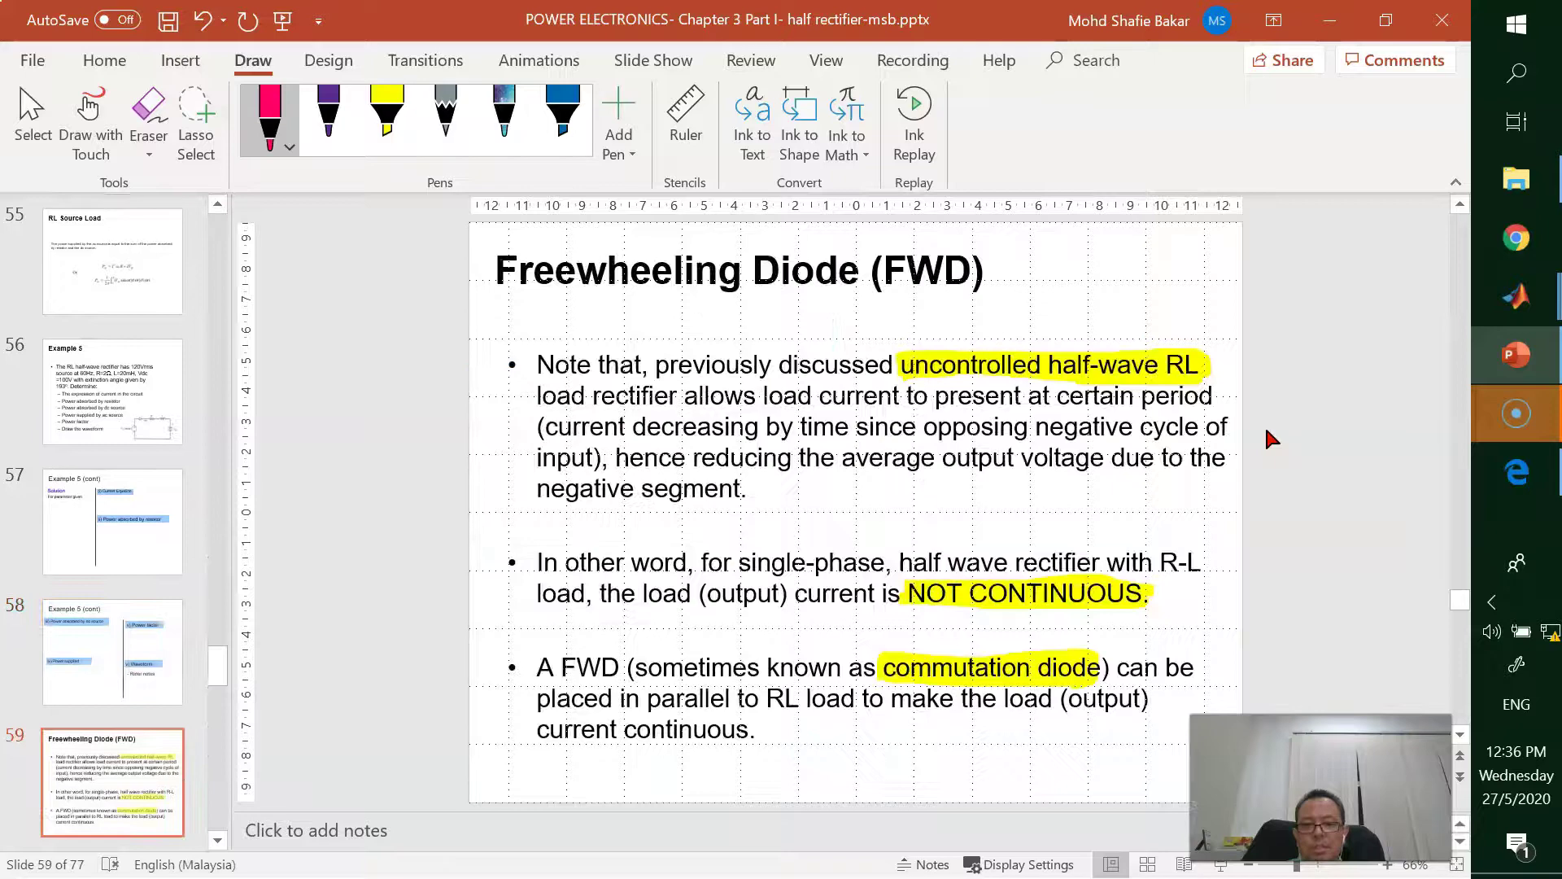
scroll(1268, 432, down, 10)
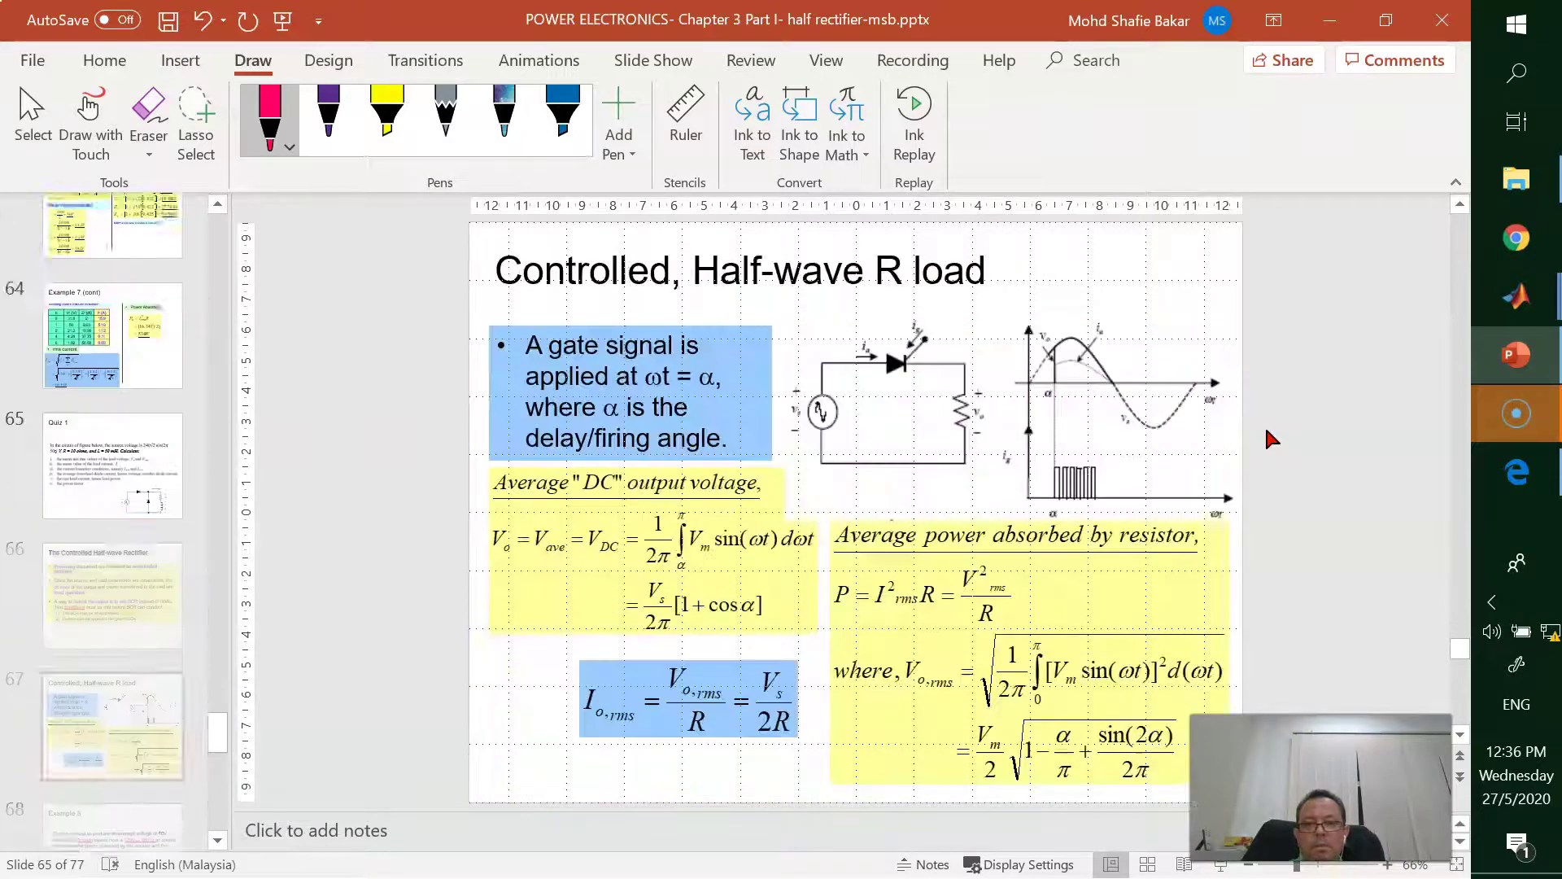
scroll(1267, 432, up, 1)
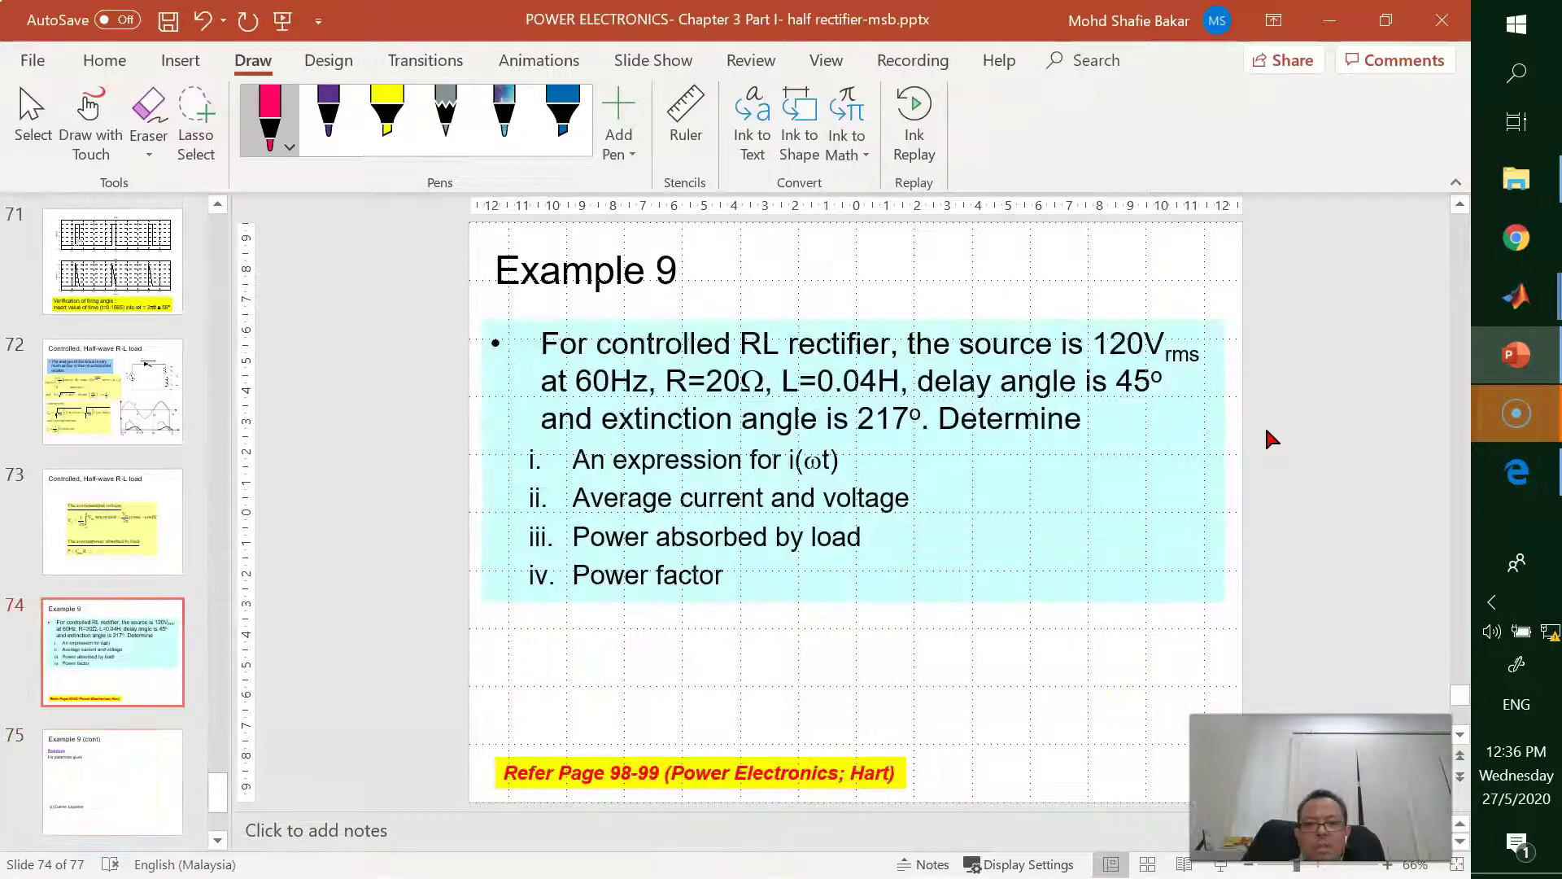
key(ctrl+m)
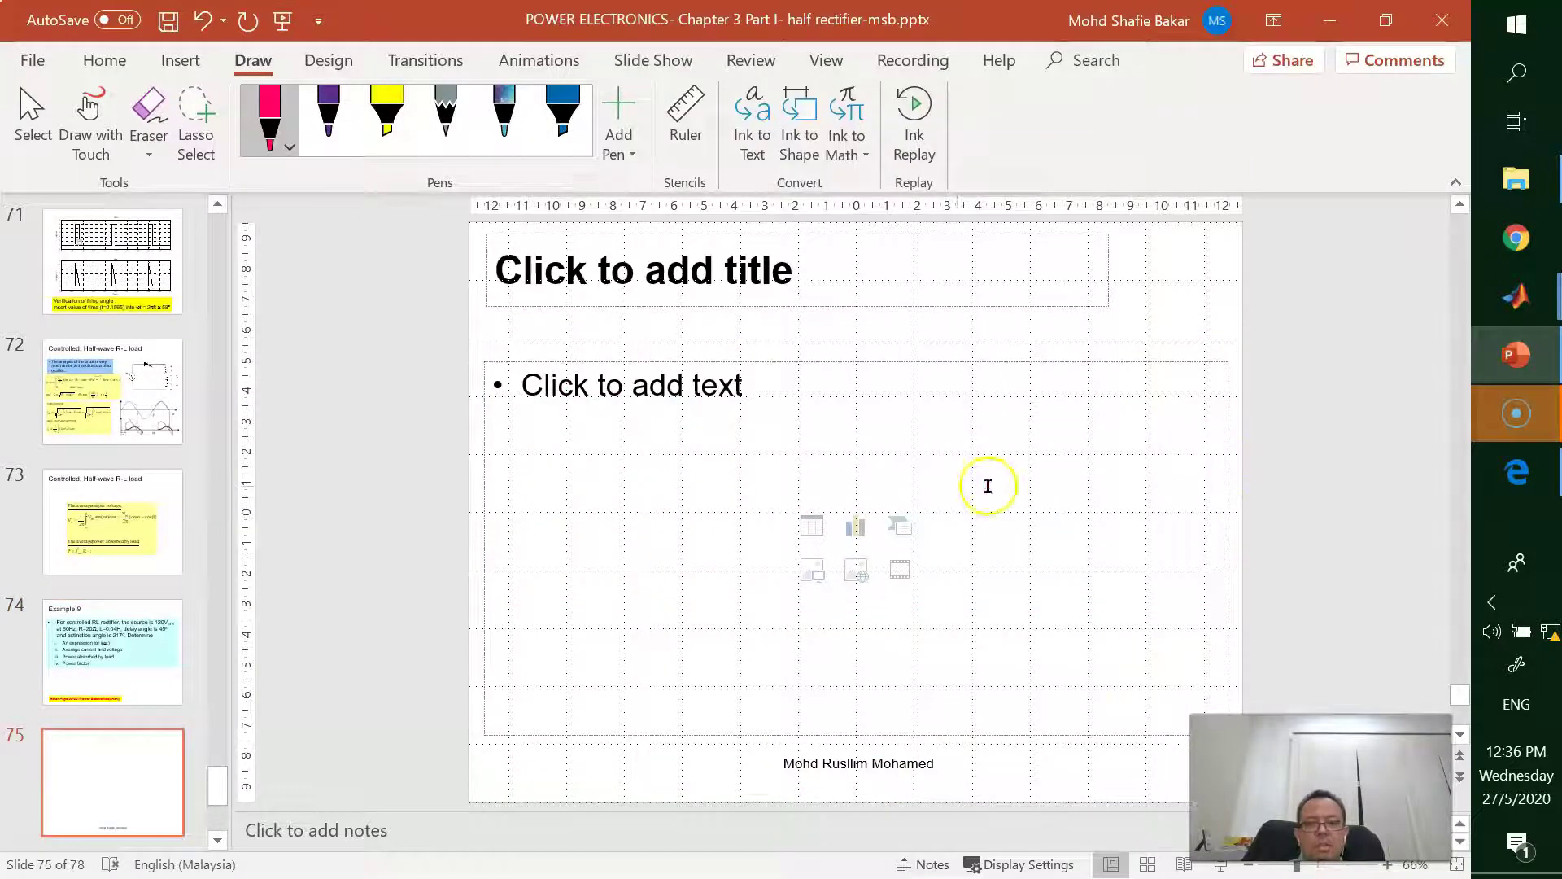
drag(462, 230, 1353, 809)
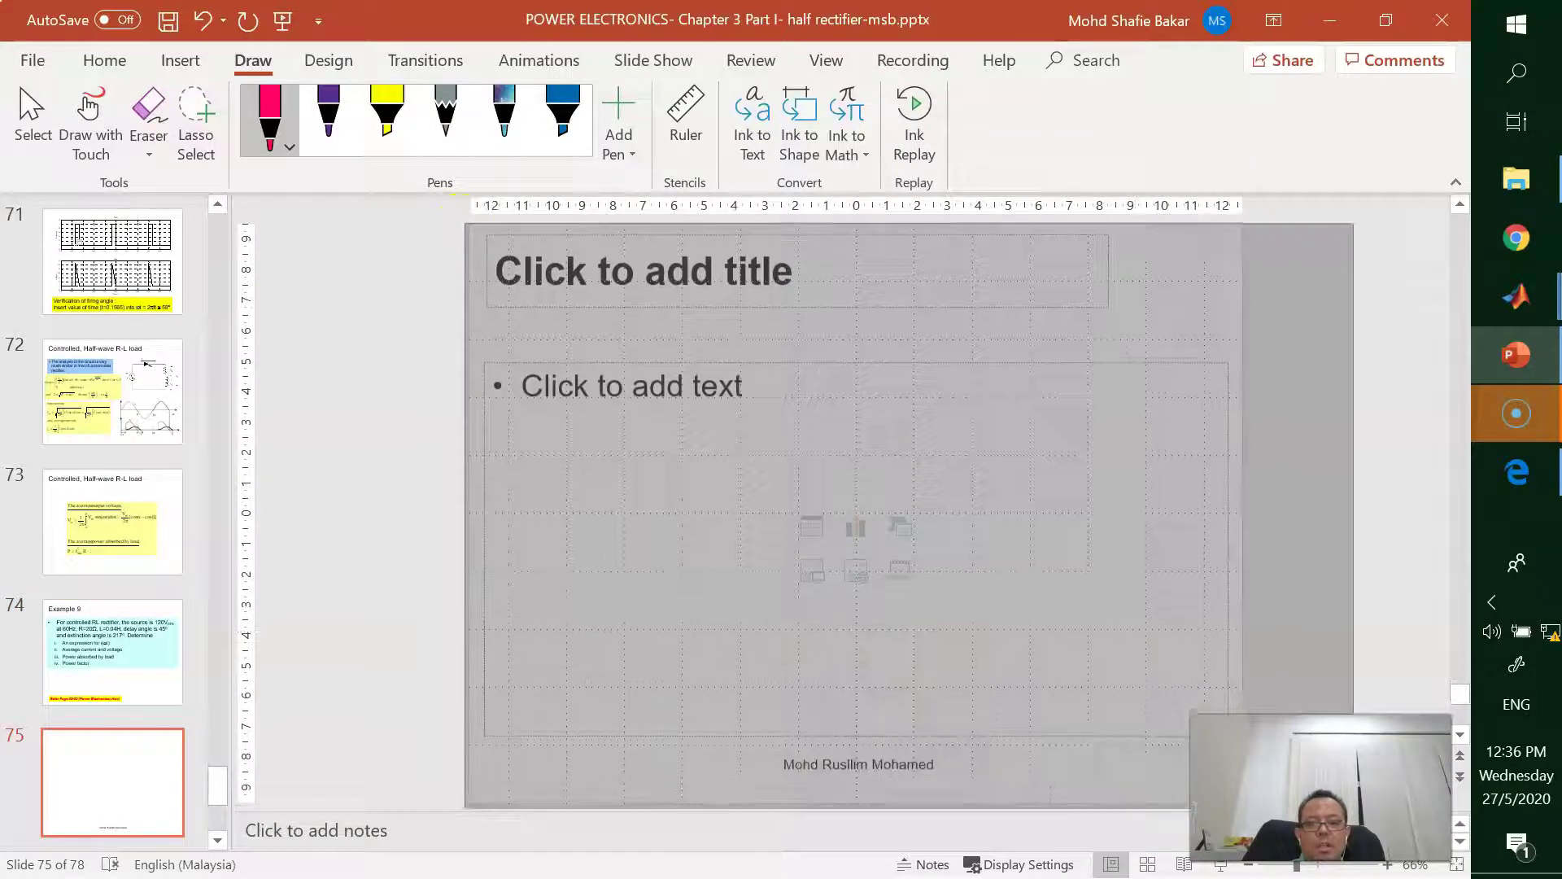
key(Delete)
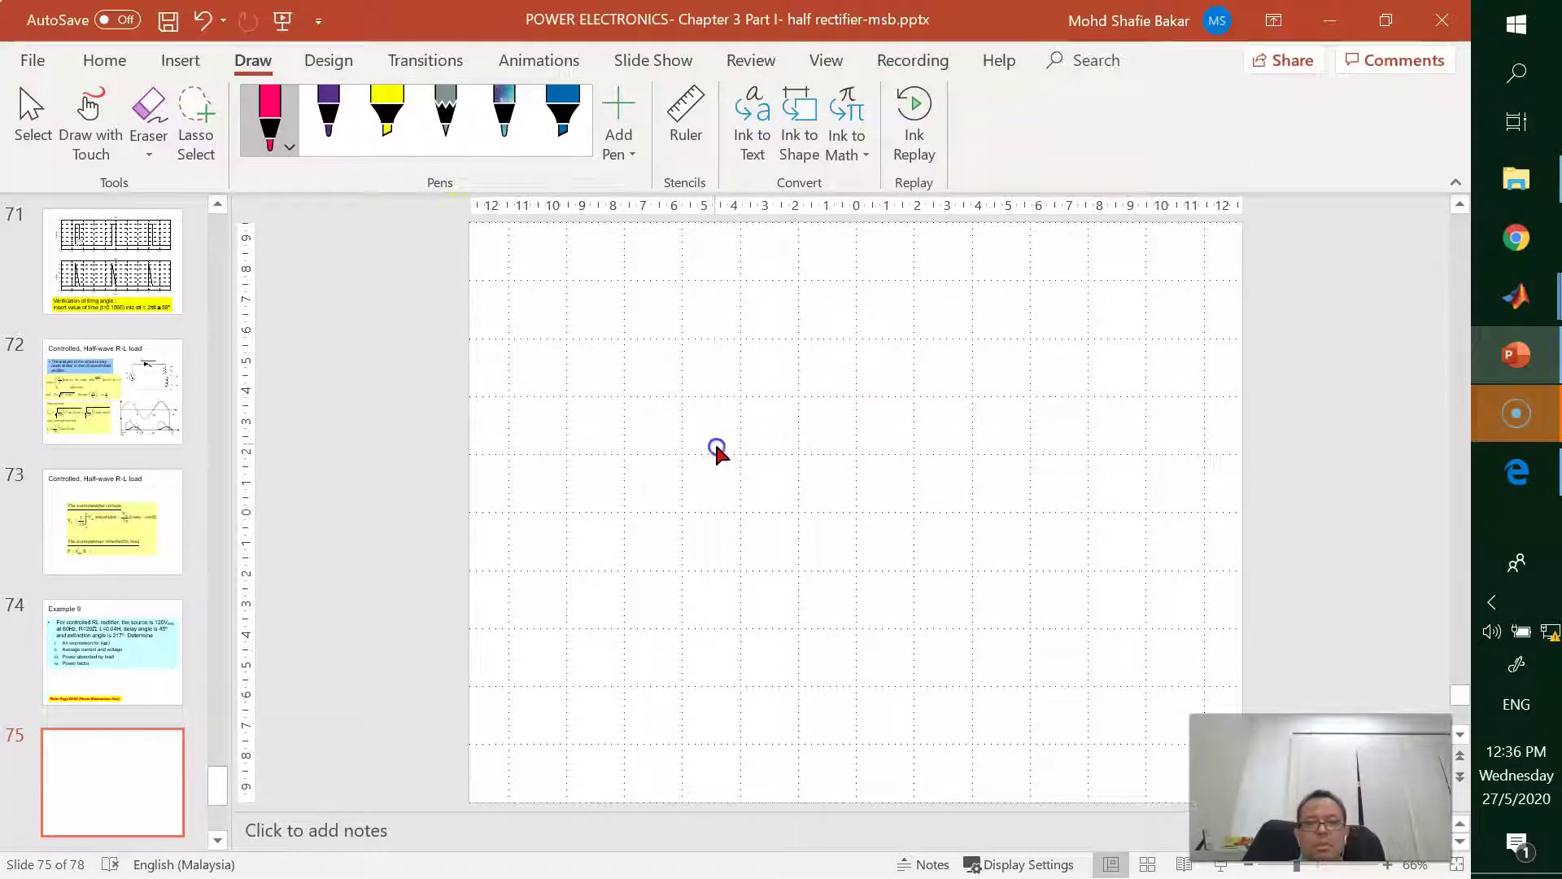